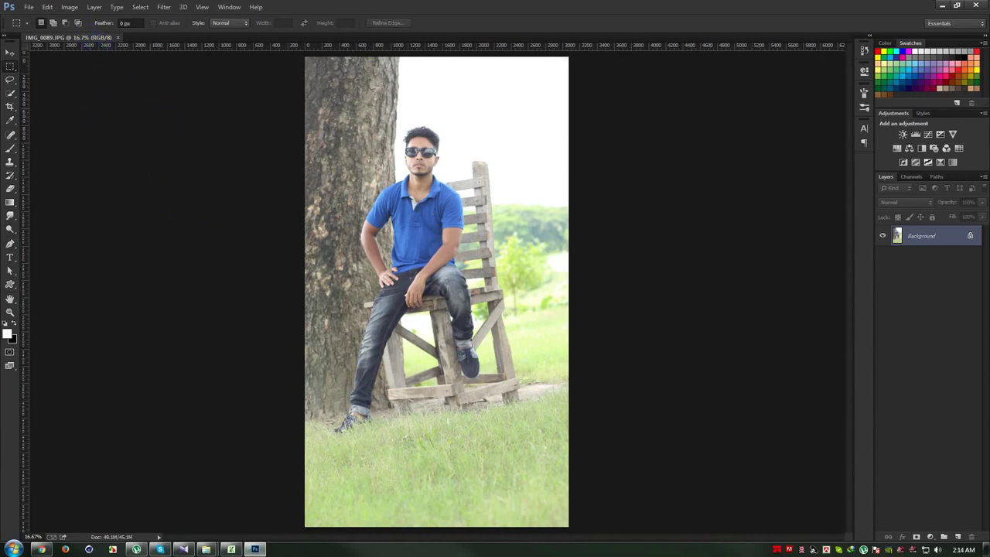
Step: Put a crop frame around the whole IMG_0089.JPG portrait with the Crop tool
click(323, 187)
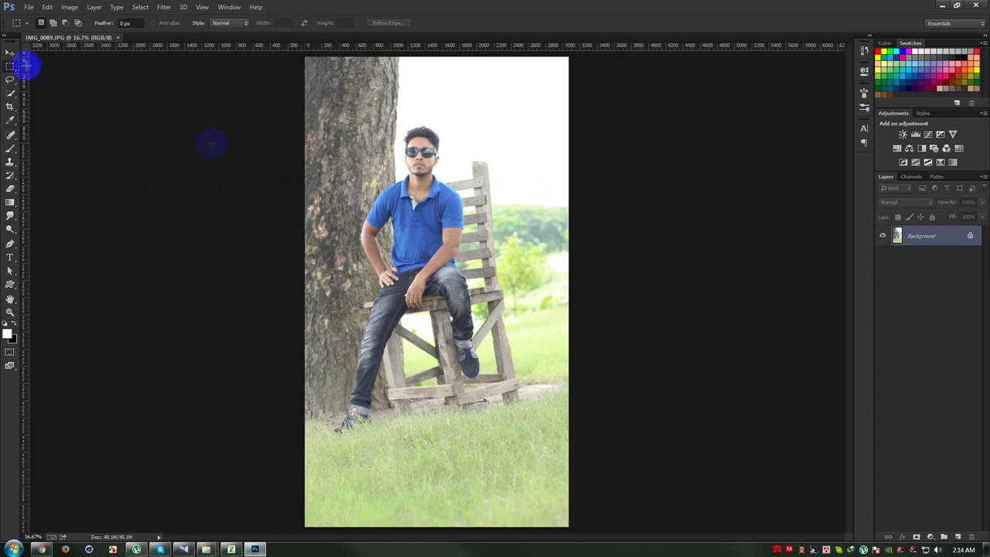
click(10, 106)
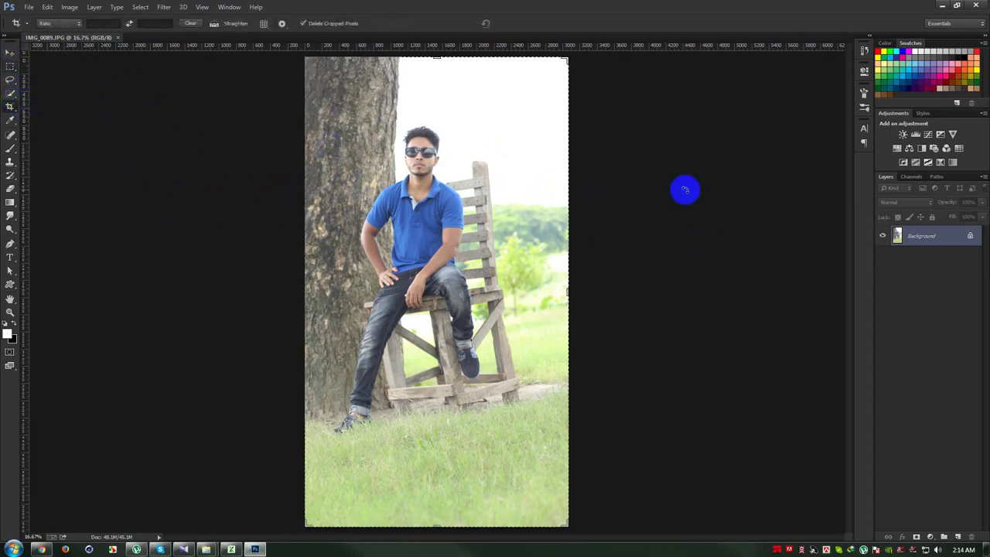
Step: Rotate the crop about 3.8°, widen the frame to about 2952 px, and apply it
click(687, 190)
drag(689, 189, 702, 200)
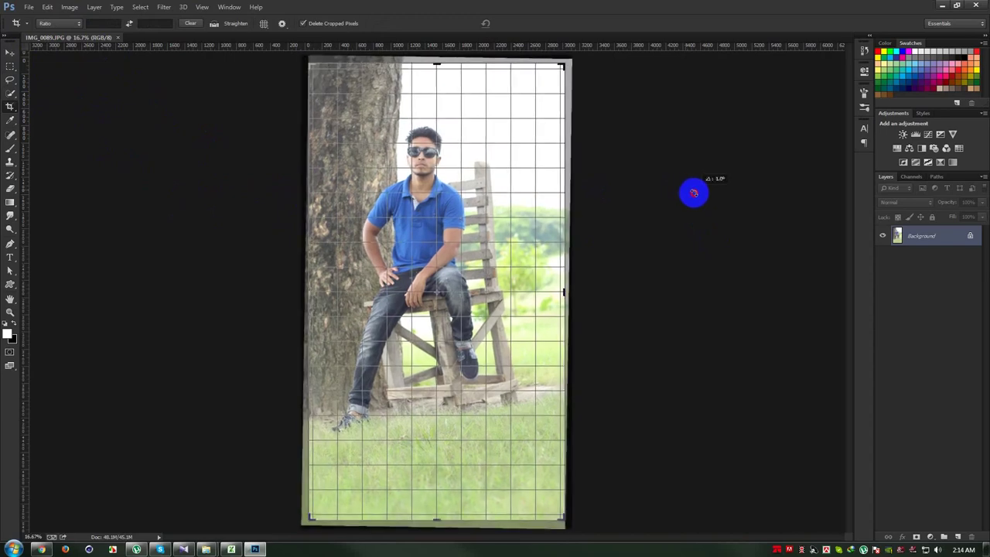
drag(701, 200, 714, 207)
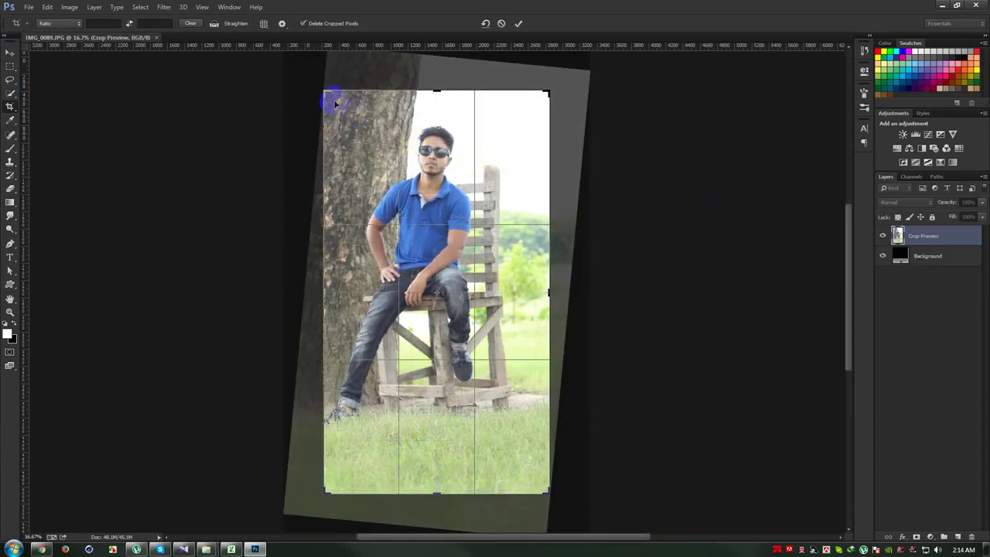
drag(326, 94, 321, 83)
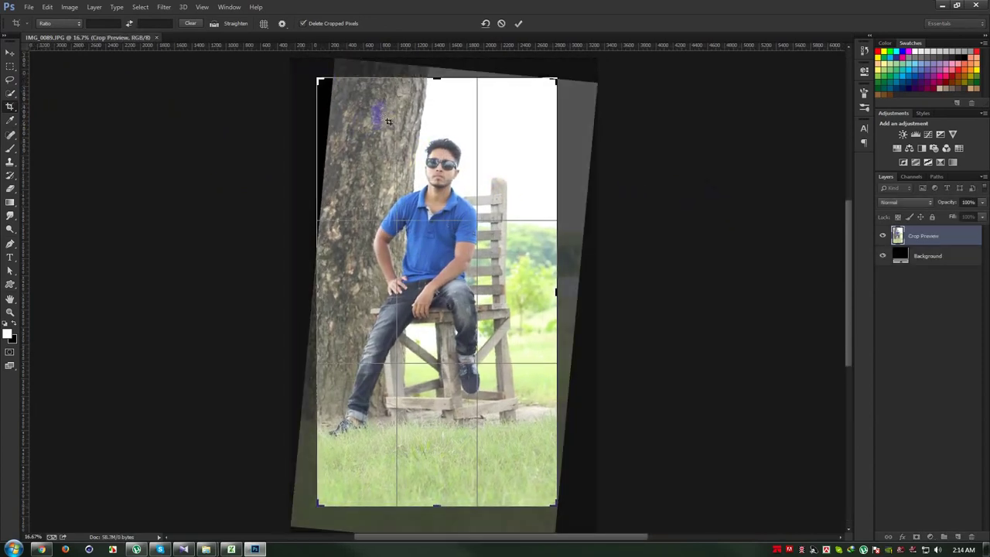
drag(557, 80, 564, 78)
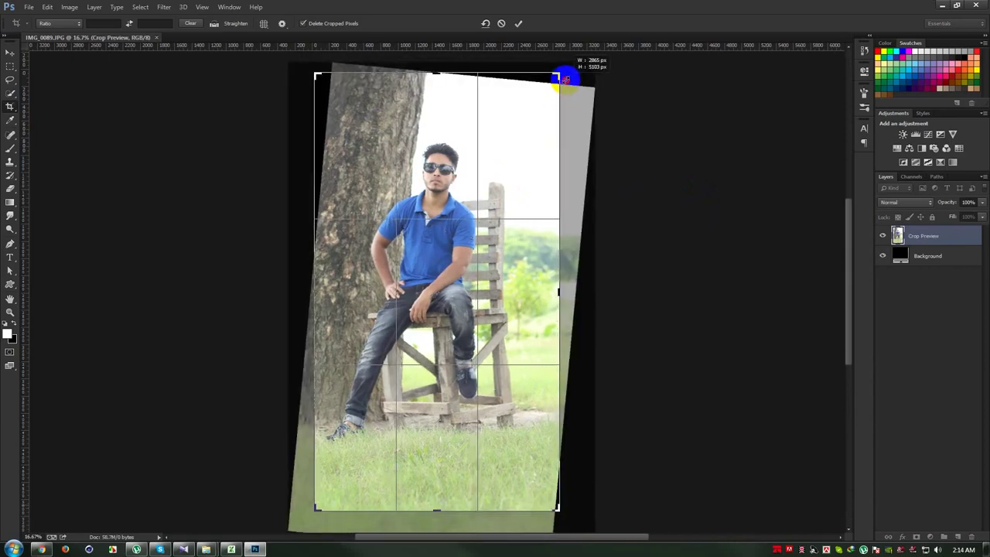
drag(568, 294, 574, 293)
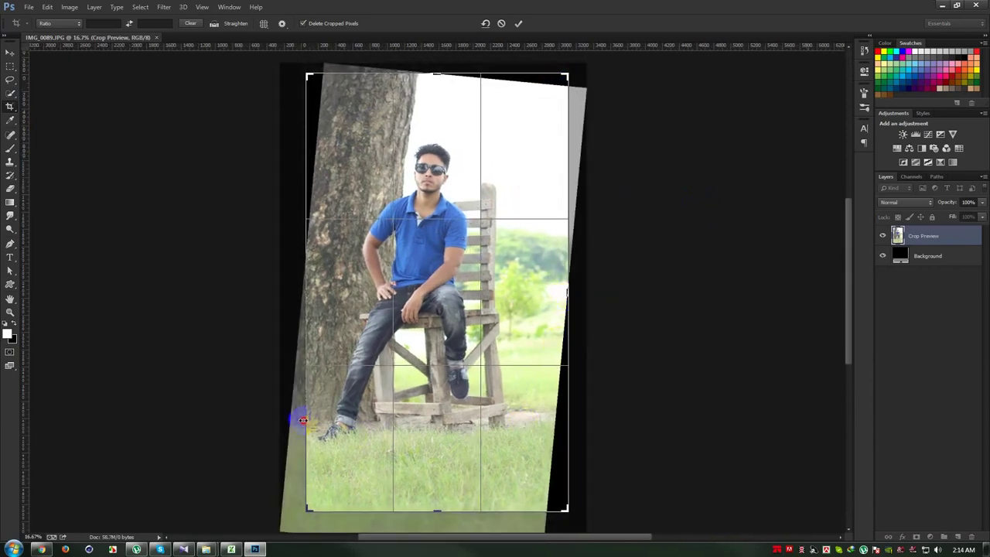
drag(303, 419, 299, 419)
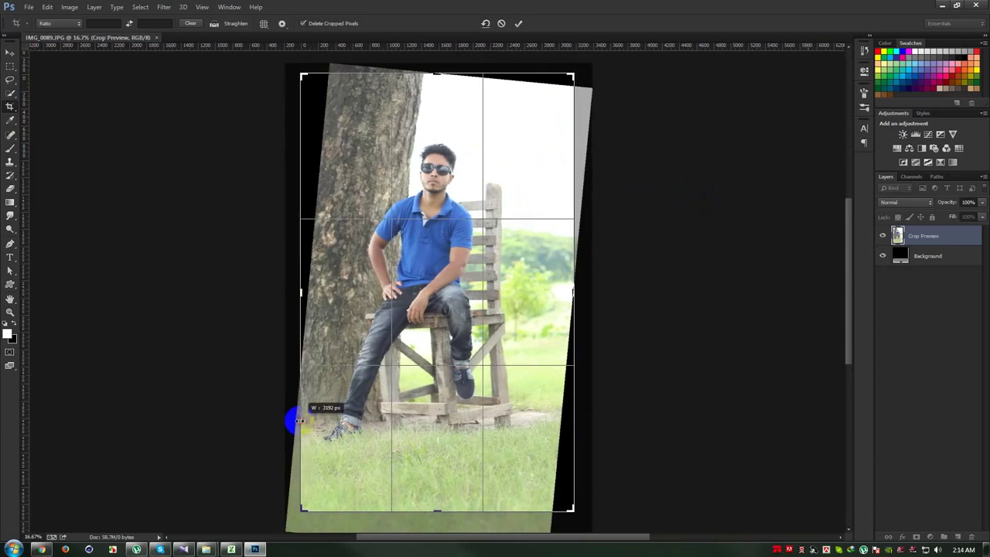
drag(430, 518, 424, 522)
key(Return)
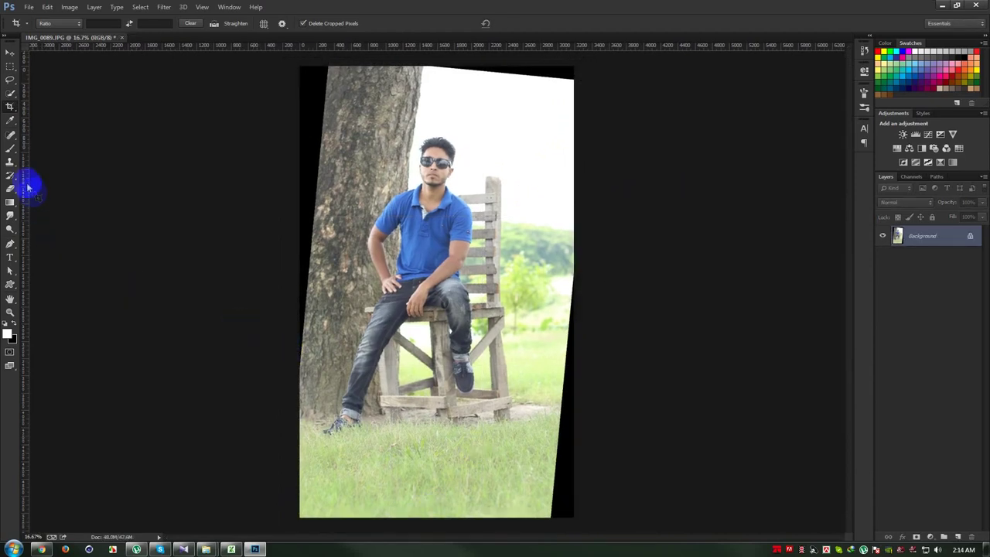
Step: Clone tree bark over the black top-left corner and the strip along the left edge
click(9, 162)
alt+click(351, 187)
drag(319, 129, 346, 108)
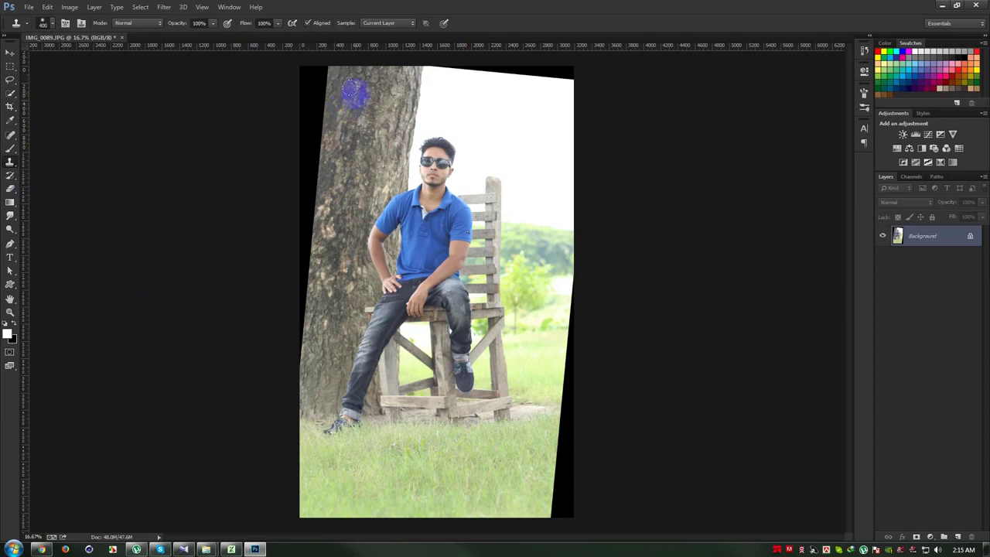
mouse_move(329, 78)
mouse_down()
mouse_move(314, 91)
mouse_move(303, 71)
mouse_up()
mouse_move(325, 110)
mouse_down()
mouse_move(316, 122)
mouse_move(302, 104)
mouse_up()
drag(316, 144, 296, 289)
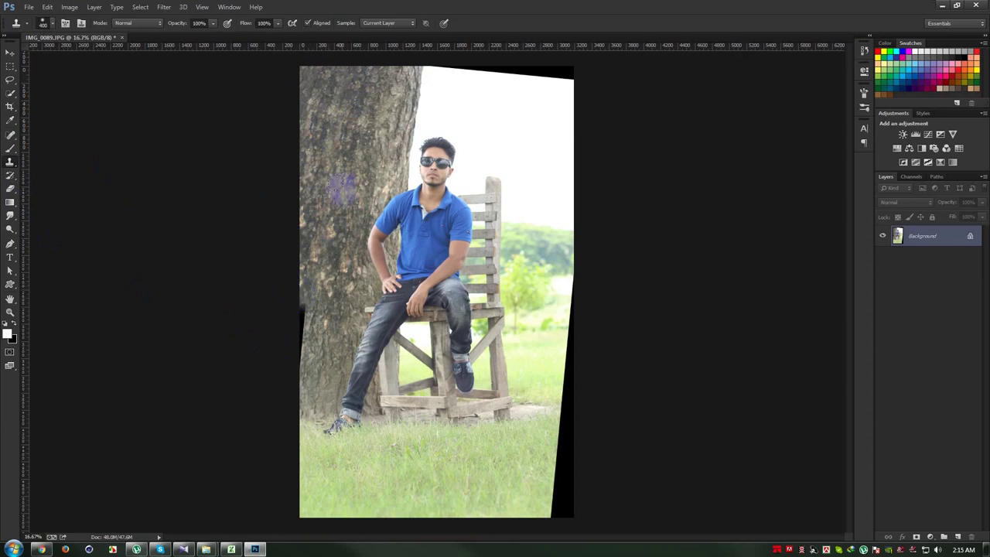
drag(303, 302, 289, 368)
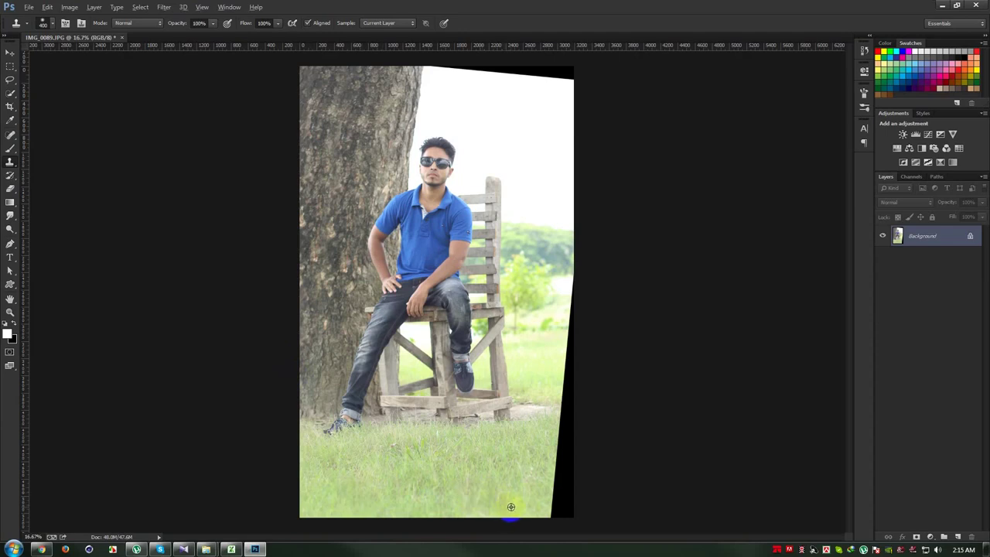
Step: Clone grass and white sky over the right and top black wedges, then touch up the left bark
mouse_move(547, 508)
mouse_down()
mouse_move(568, 512)
mouse_move(563, 449)
mouse_up()
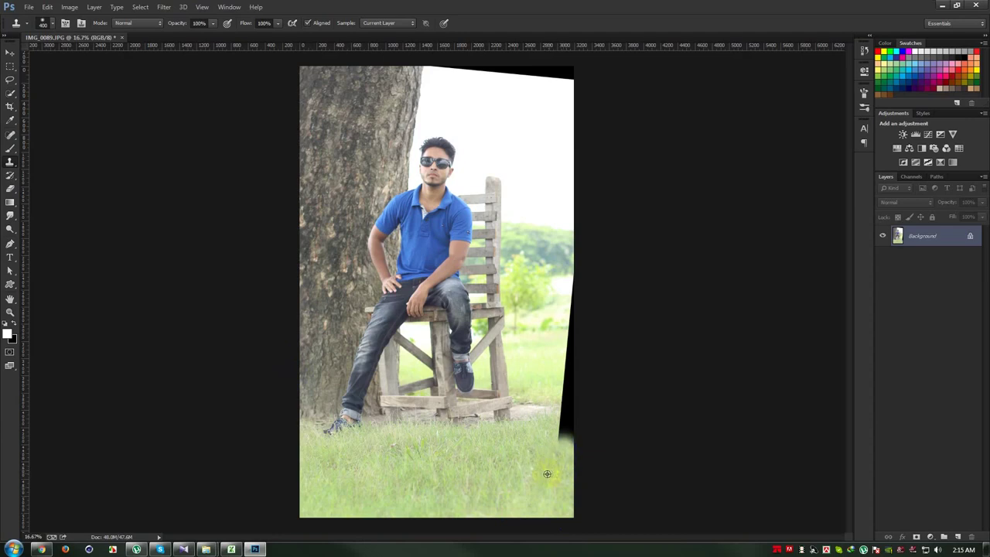
mouse_move(560, 437)
mouse_down()
mouse_move(572, 399)
mouse_move(568, 322)
mouse_up()
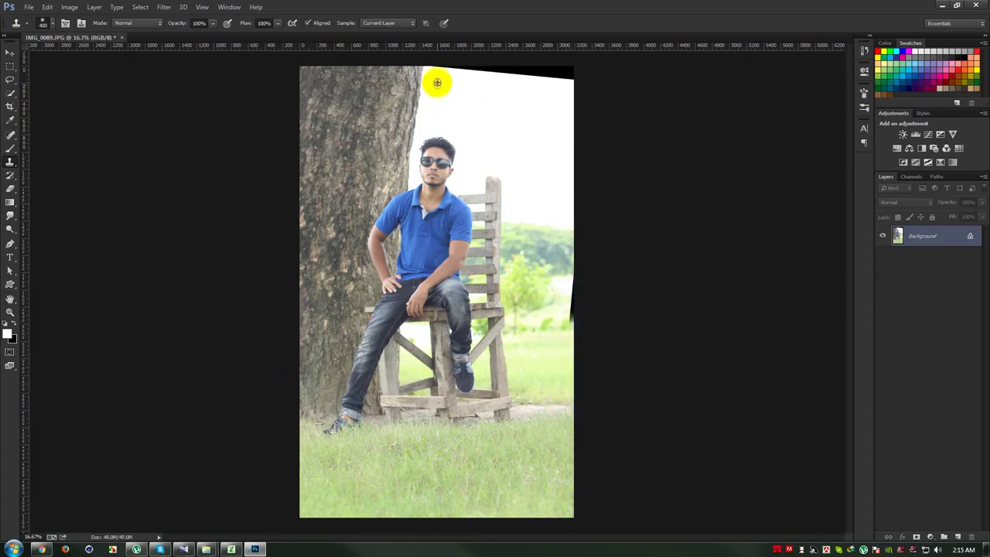
mouse_move(453, 71)
mouse_down()
mouse_move(474, 68)
mouse_move(441, 68)
mouse_move(538, 70)
mouse_move(567, 84)
mouse_move(556, 159)
mouse_move(570, 299)
mouse_up()
click(568, 287)
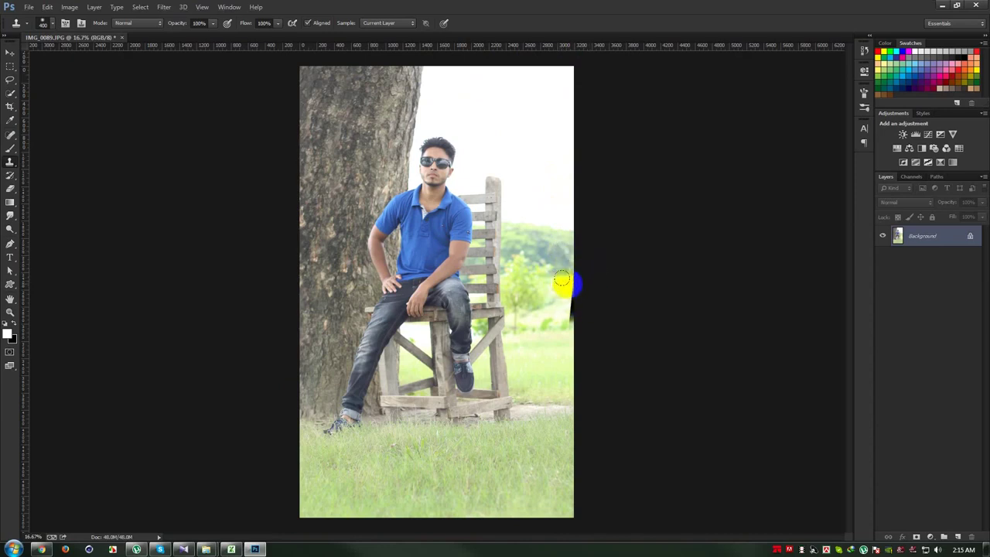
mouse_move(559, 282)
mouse_down()
mouse_move(570, 299)
mouse_move(562, 318)
mouse_up()
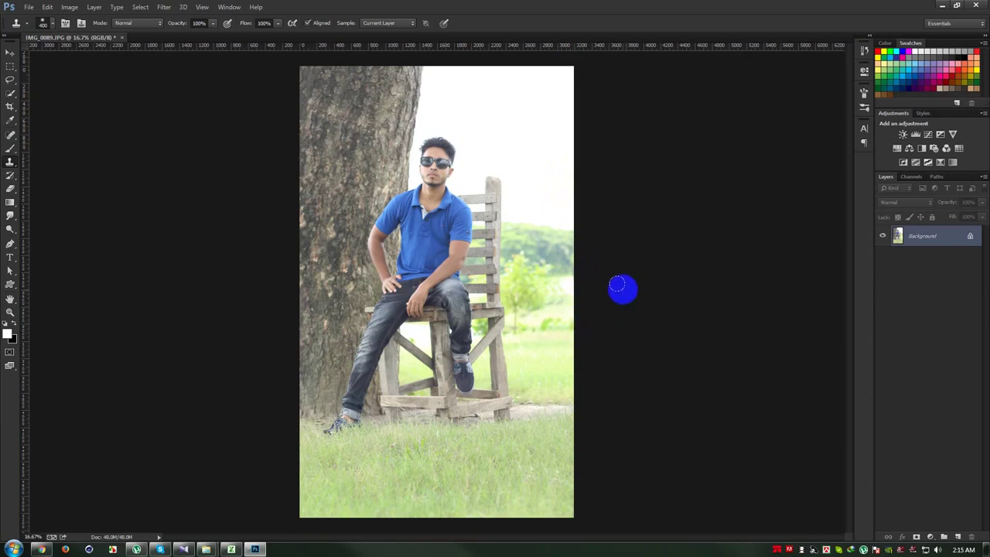
drag(623, 289, 585, 271)
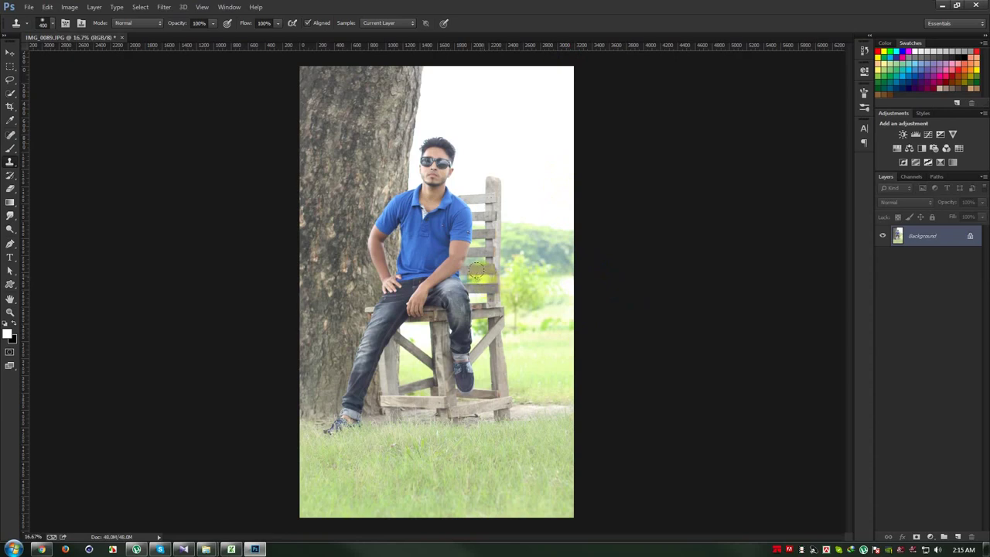
click(287, 266)
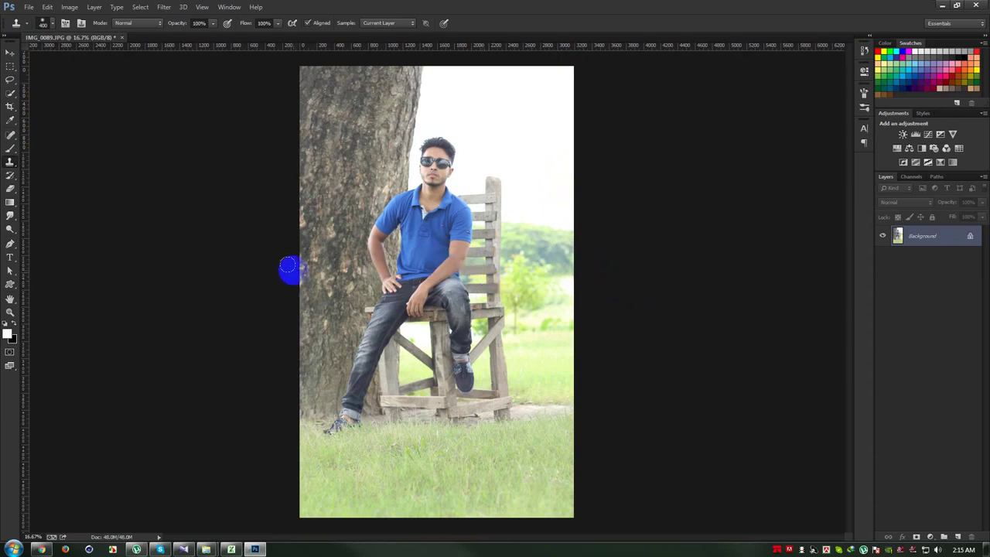
drag(290, 249, 286, 222)
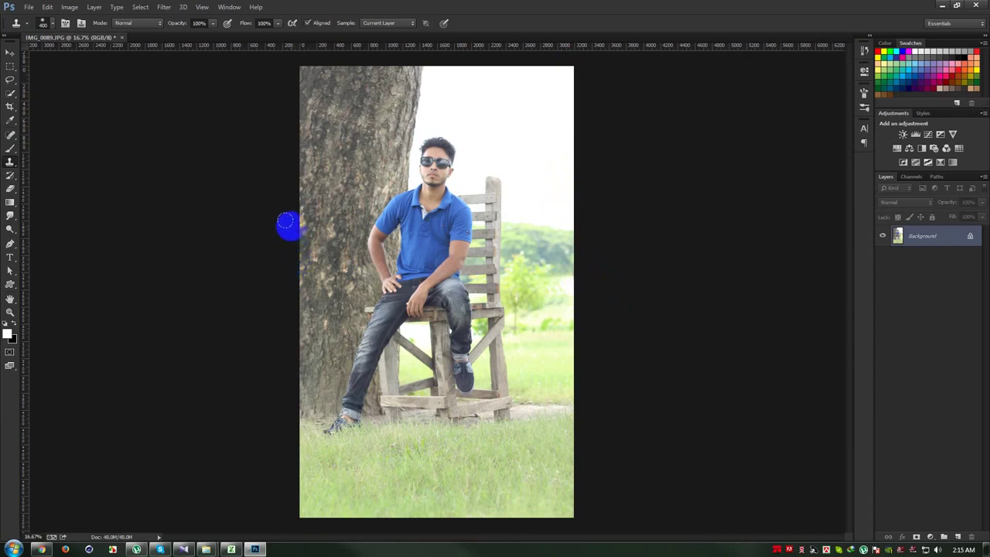
Step: Straighten the photo with a 0.8° crop rotation and commit the crop
click(11, 116)
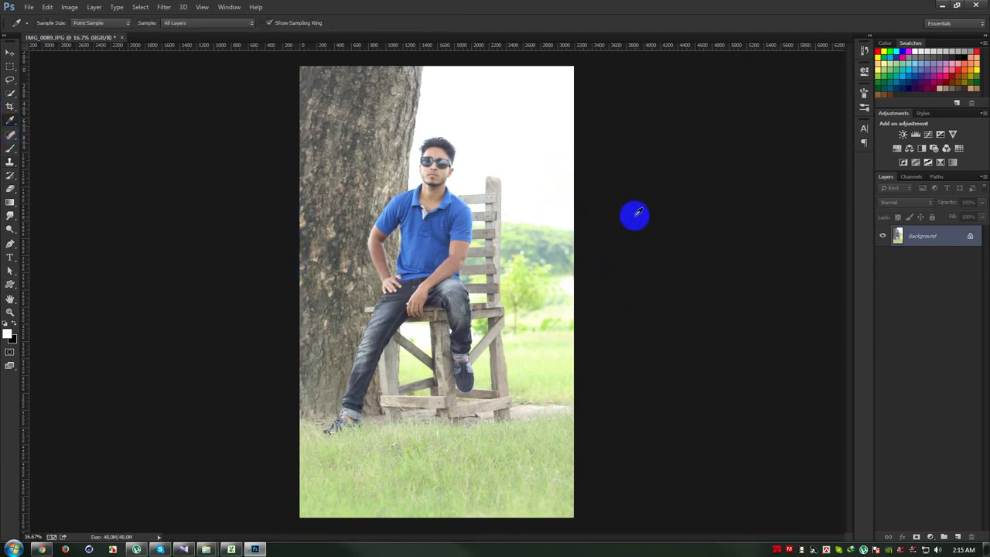
click(10, 106)
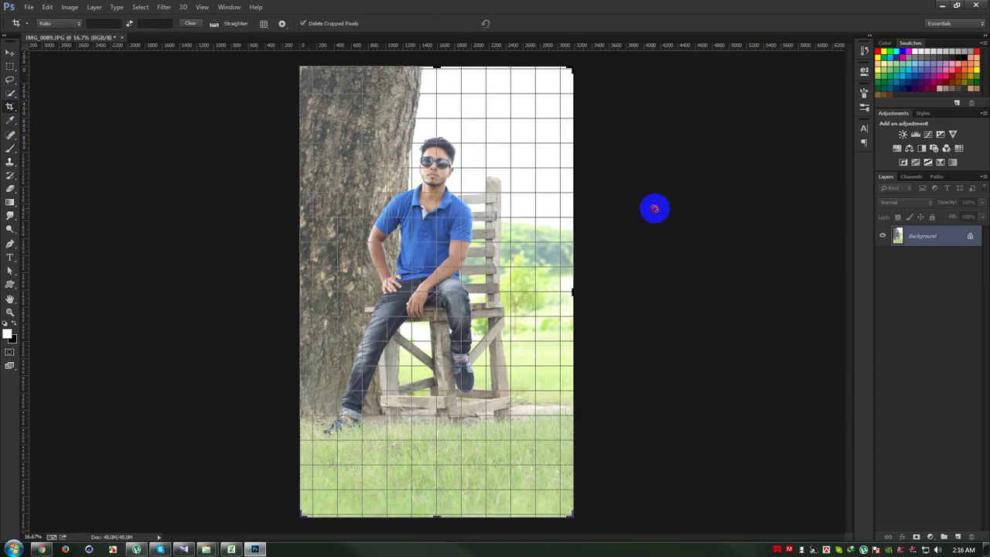
drag(649, 208, 659, 209)
click(521, 22)
click(10, 52)
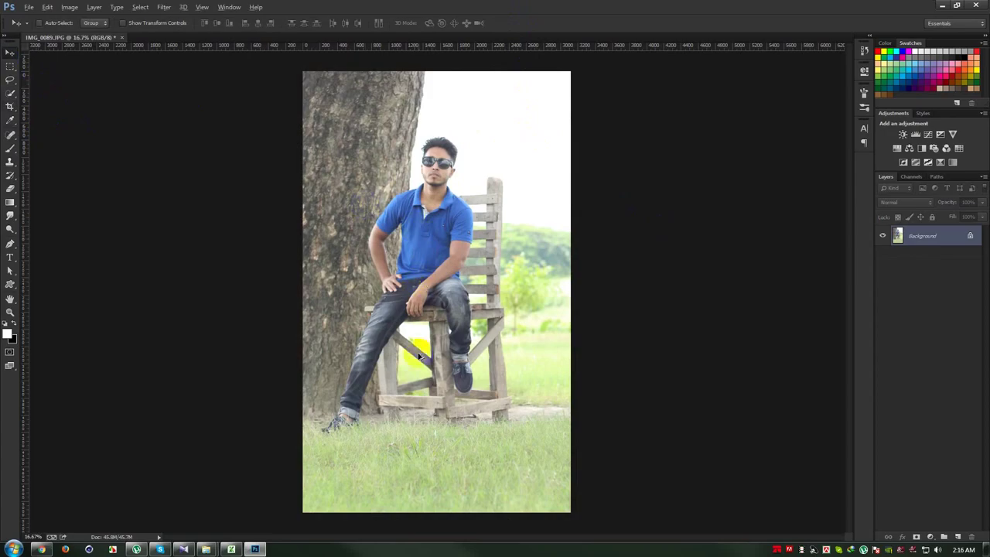
Step: Spot-heal away the blue-and-black object lying in the grass
scroll(419, 356, up, 4)
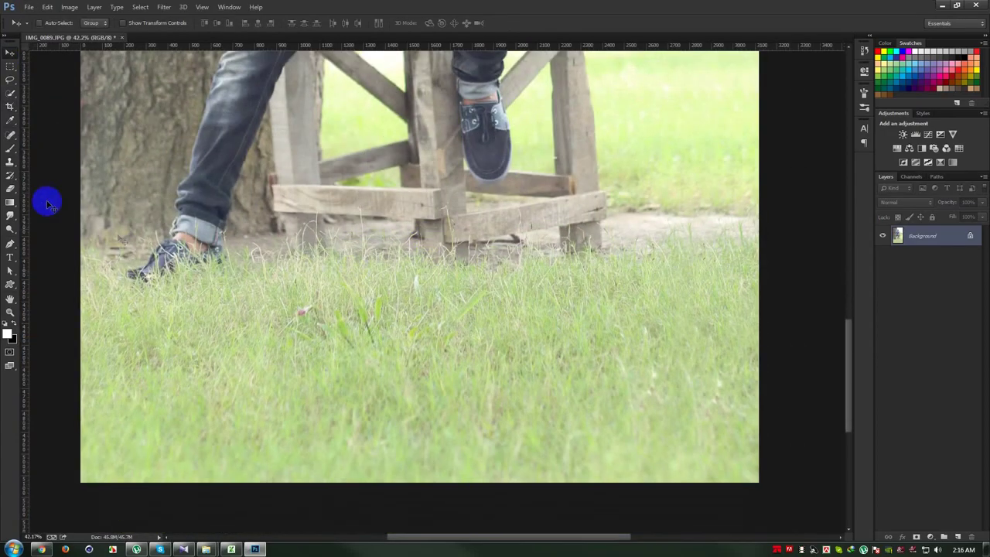
click(10, 134)
scroll(307, 304, up, 2)
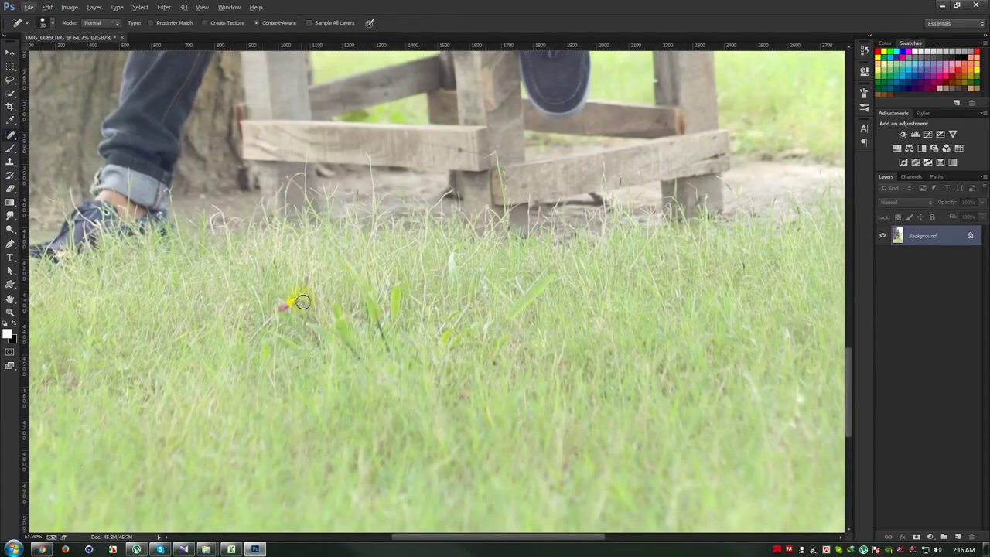
mouse_move(272, 317)
mouse_down()
mouse_move(307, 308)
mouse_move(307, 296)
mouse_up()
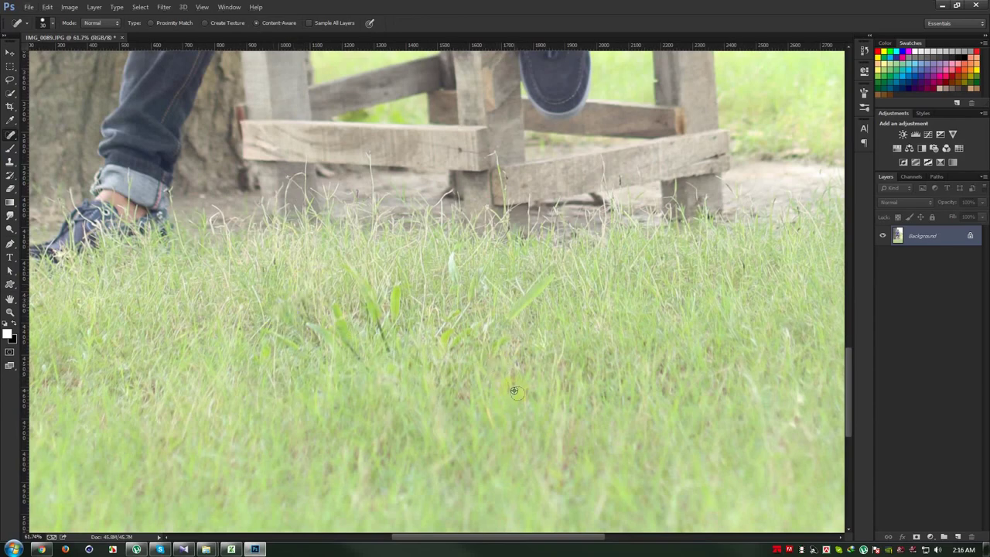
scroll(514, 391, down, 3)
scroll(241, 291, up, 2)
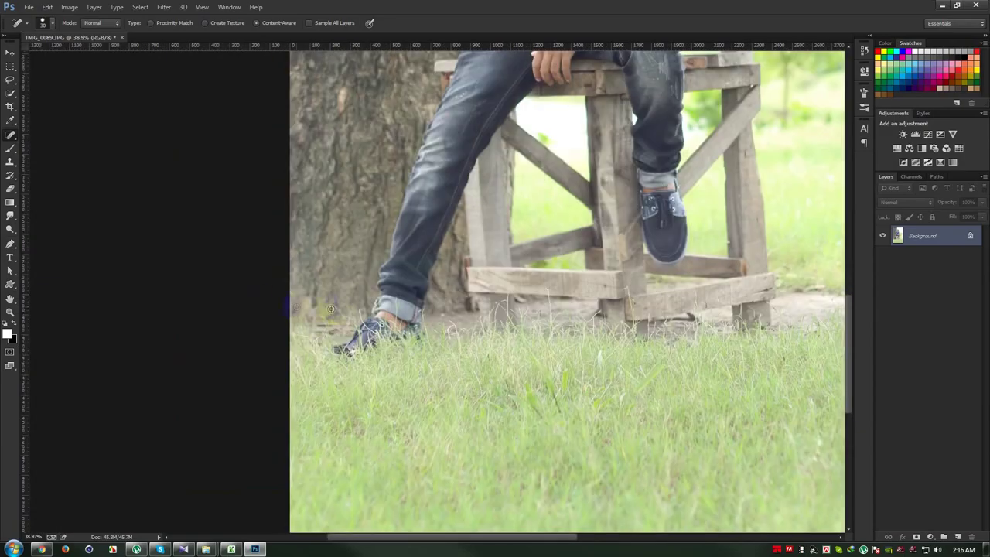
scroll(330, 310, down, 3)
scroll(419, 188, up, 3)
scroll(453, 181, up, 2)
Step: Spot-heal the small blemishes on the man's hair, neck and chin
drag(417, 122, 419, 124)
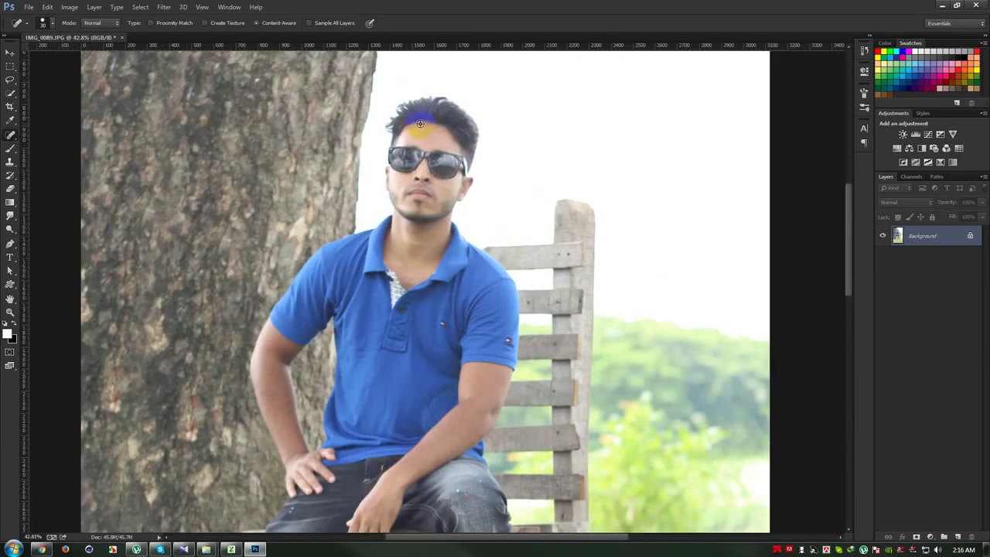
scroll(419, 124, up, 3)
scroll(397, 89, up, 2)
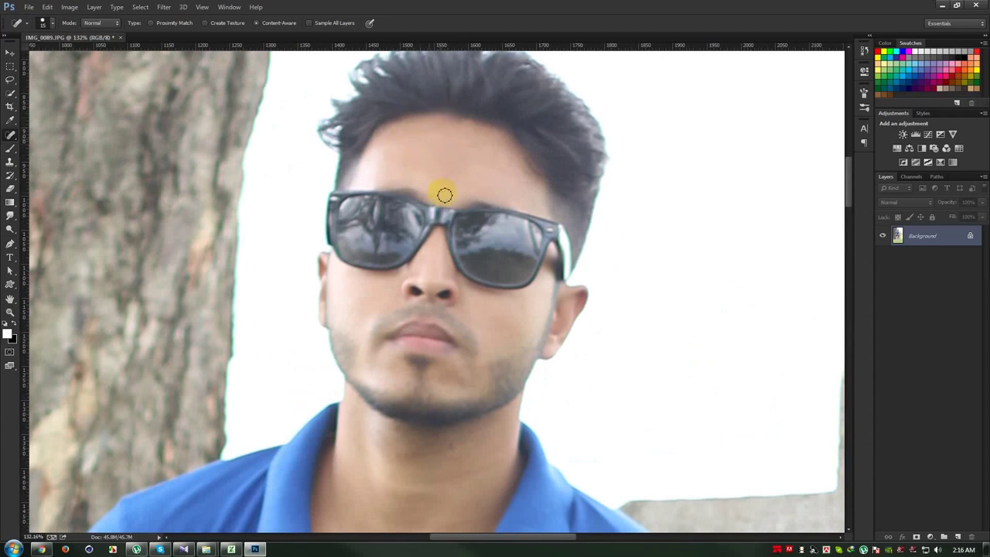
scroll(393, 333, down, 1)
drag(410, 342, 409, 361)
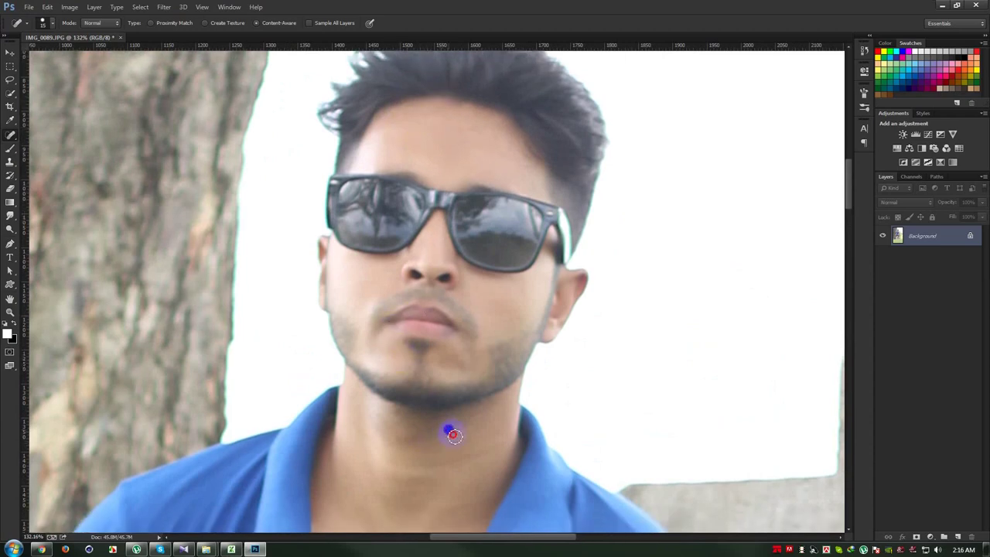
drag(417, 402, 403, 412)
scroll(454, 413, down, 3)
scroll(448, 411, down, 3)
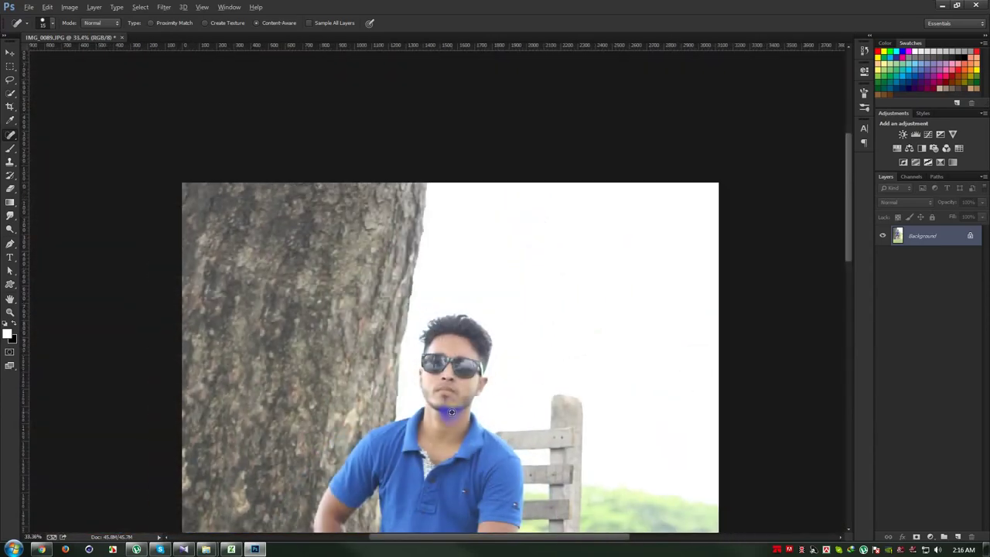
scroll(445, 409, down, 2)
scroll(440, 410, down, 2)
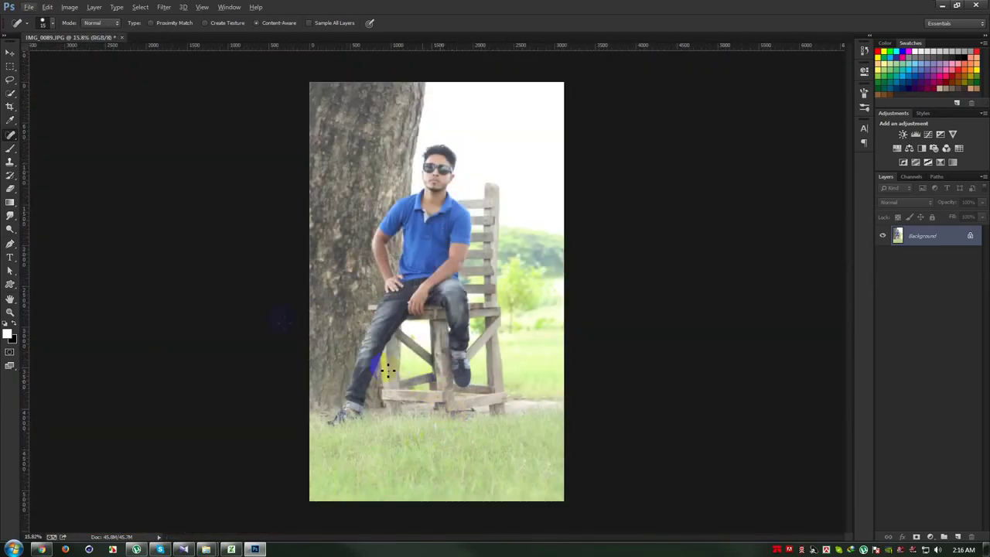
click(13, 59)
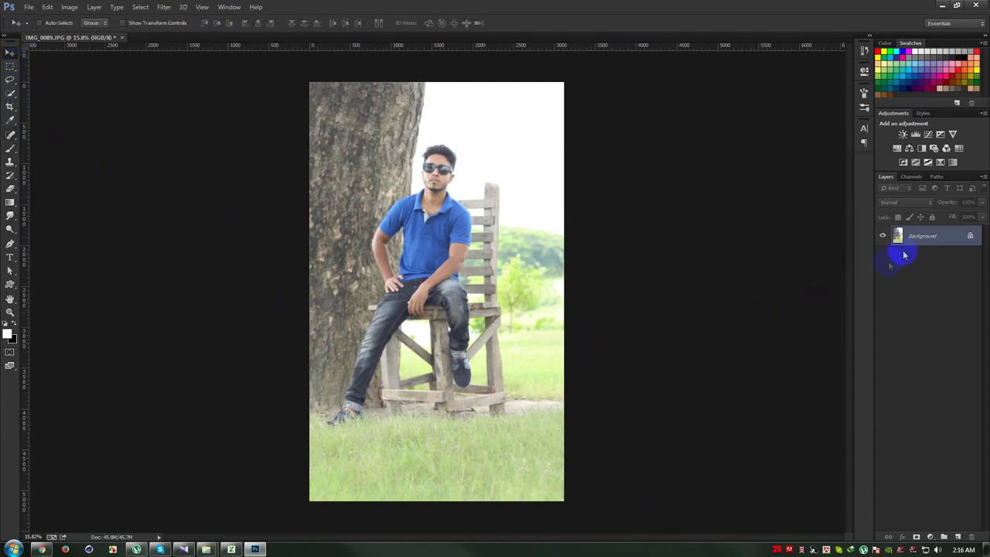
Step: Duplicate the Background into Layer 1 with Ctrl+J
key(ctrl+j)
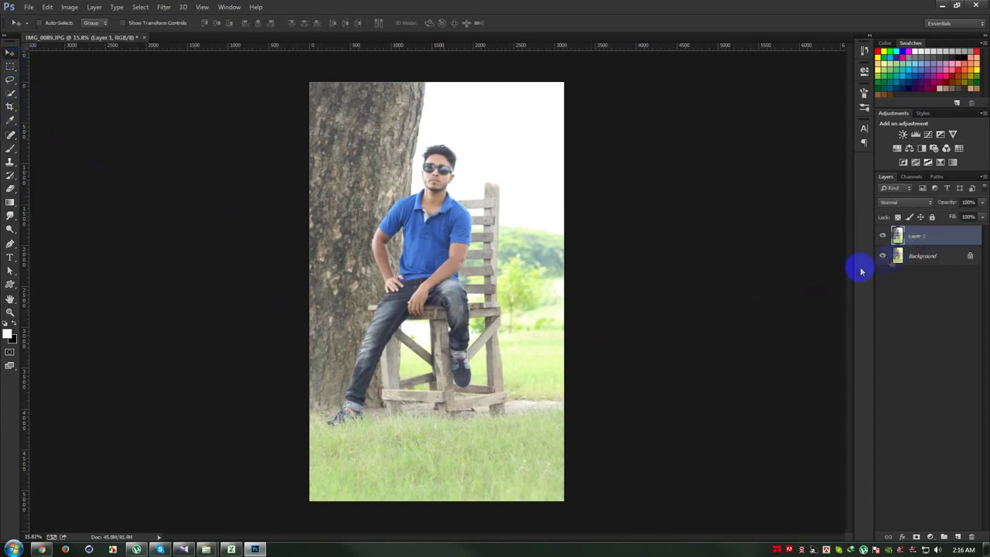
click(10, 244)
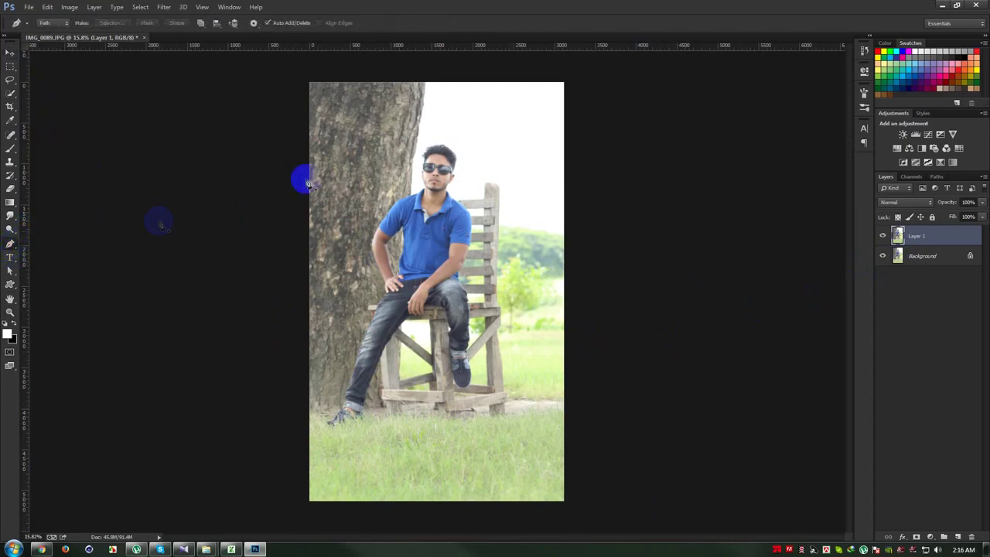
scroll(441, 97, up, 2)
scroll(419, 149, up, 2)
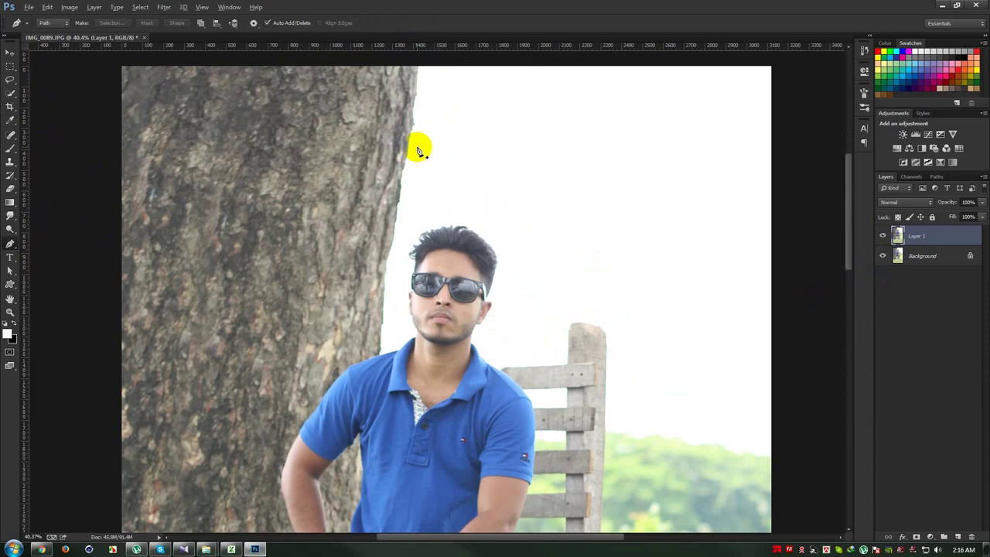
scroll(419, 149, down, 2)
scroll(417, 155, down, 1)
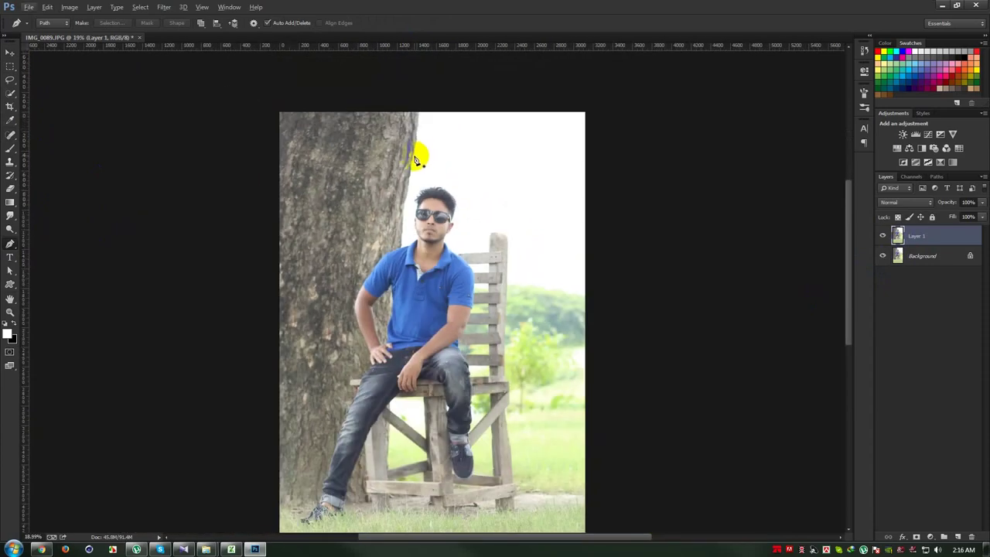
scroll(338, 172, down, 1)
click(10, 93)
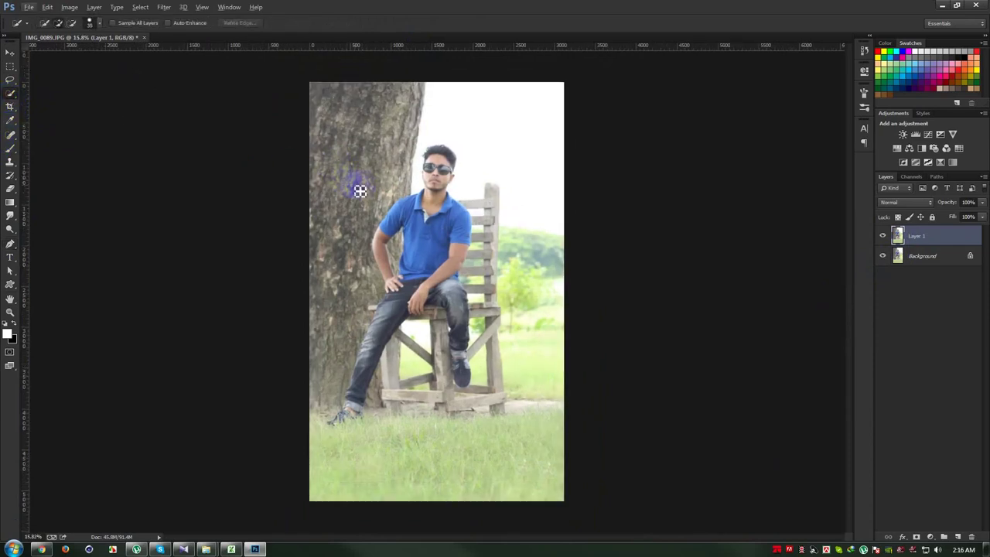
Step: Quick-select the tree trunk, man, chair and grass, including the slat beside the shoulder
mouse_move(351, 137)
mouse_down()
mouse_move(369, 100)
mouse_move(397, 88)
mouse_move(347, 178)
mouse_move(352, 303)
mouse_move(574, 474)
mouse_up()
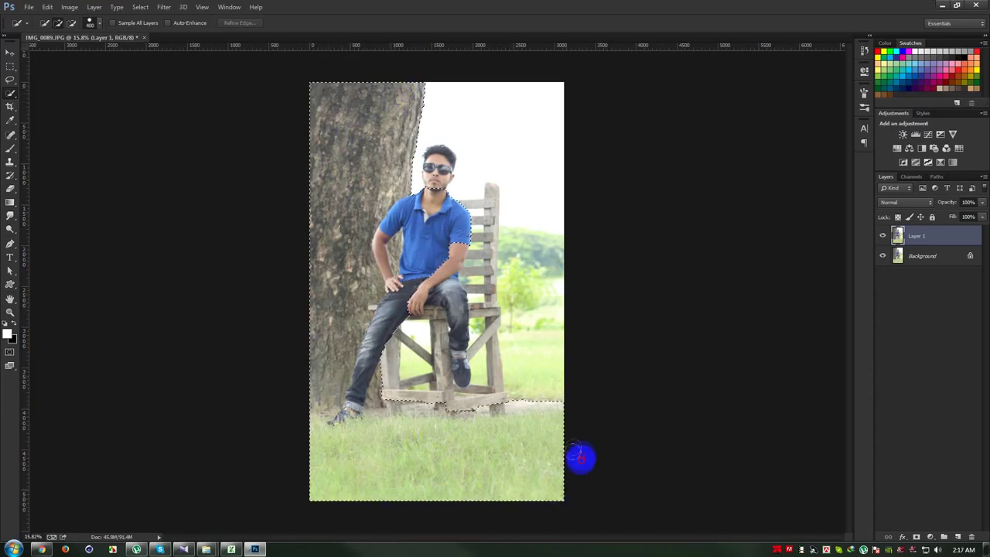
scroll(471, 308, up, 2)
drag(545, 337, 416, 282)
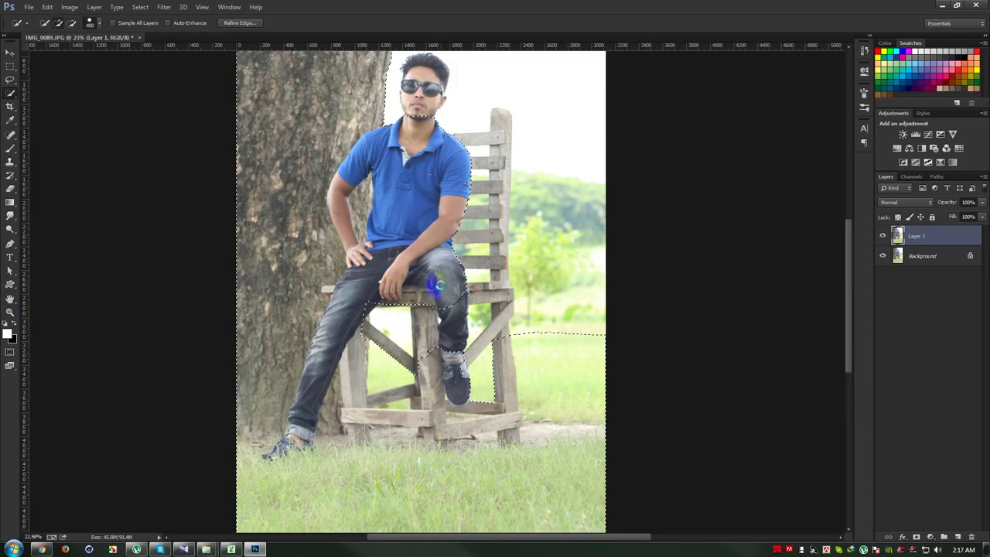
scroll(422, 174, up, 3)
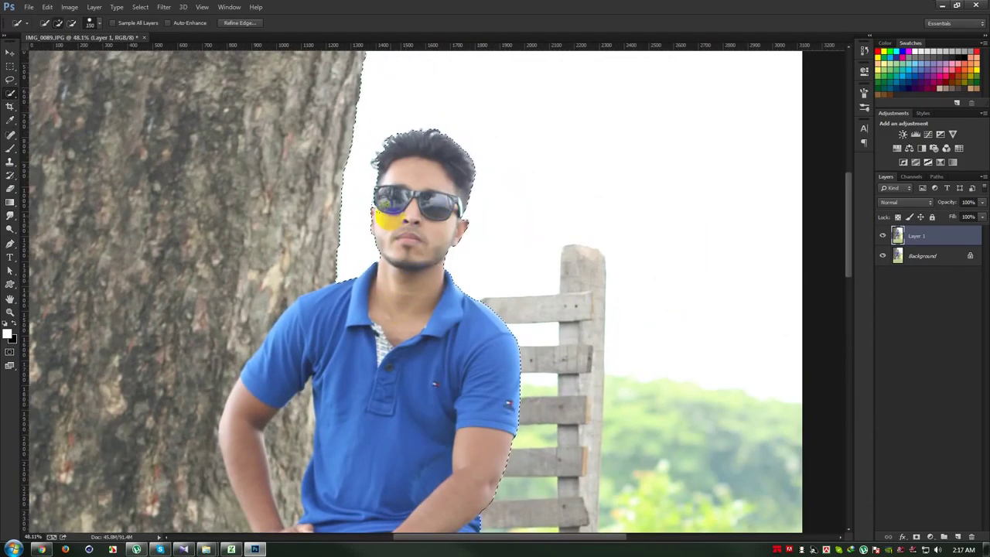
scroll(387, 223, down, 1)
drag(485, 269, 524, 267)
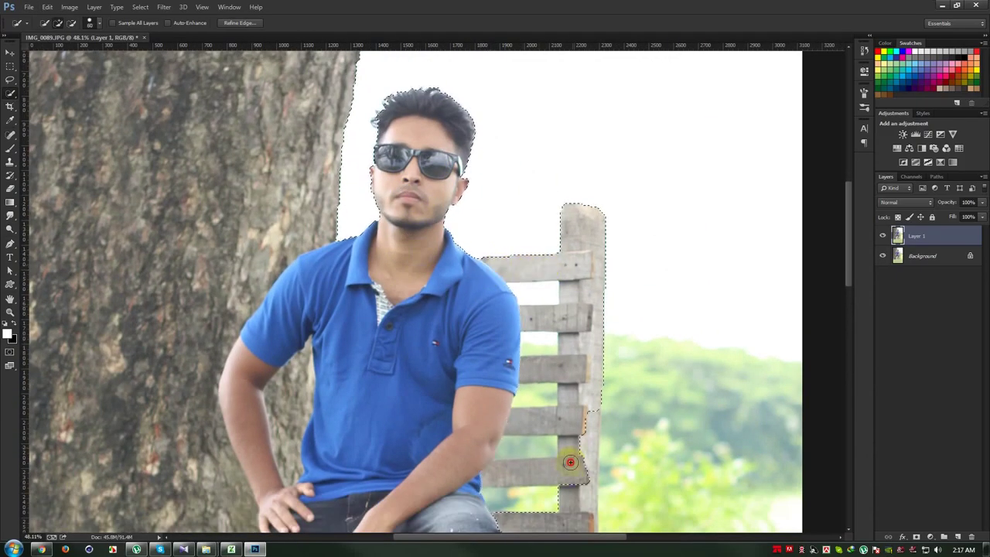
scroll(570, 441, down, 2)
scroll(585, 389, down, 3)
drag(563, 301, 562, 434)
scroll(562, 434, down, 3)
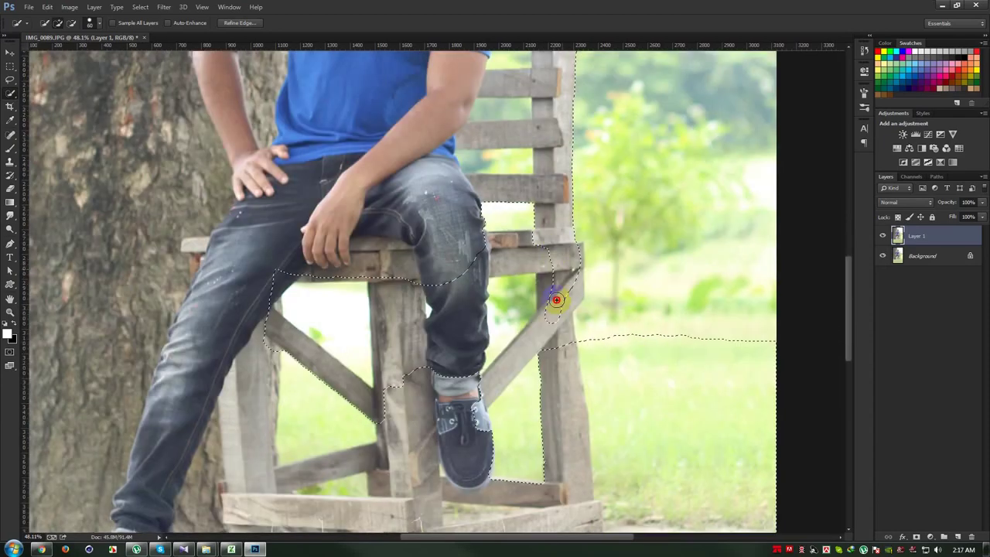
mouse_move(570, 267)
mouse_down()
mouse_move(575, 296)
mouse_move(575, 264)
mouse_move(472, 259)
mouse_move(437, 294)
mouse_up()
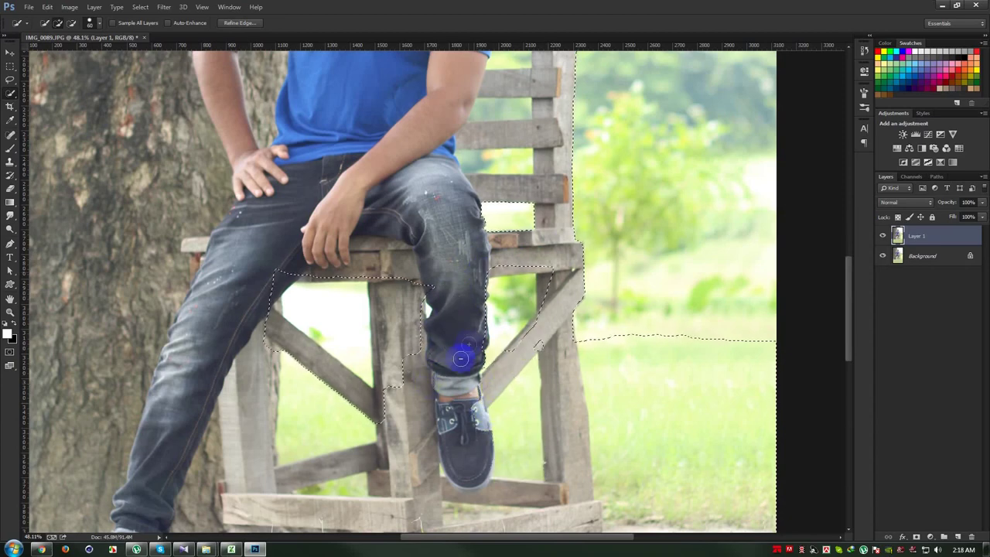
scroll(457, 353, down, 5)
scroll(457, 378, up, 4)
Step: Subtract the areas near the knee and between leg and crossbar from the selection
click(349, 291)
click(379, 299)
click(497, 302)
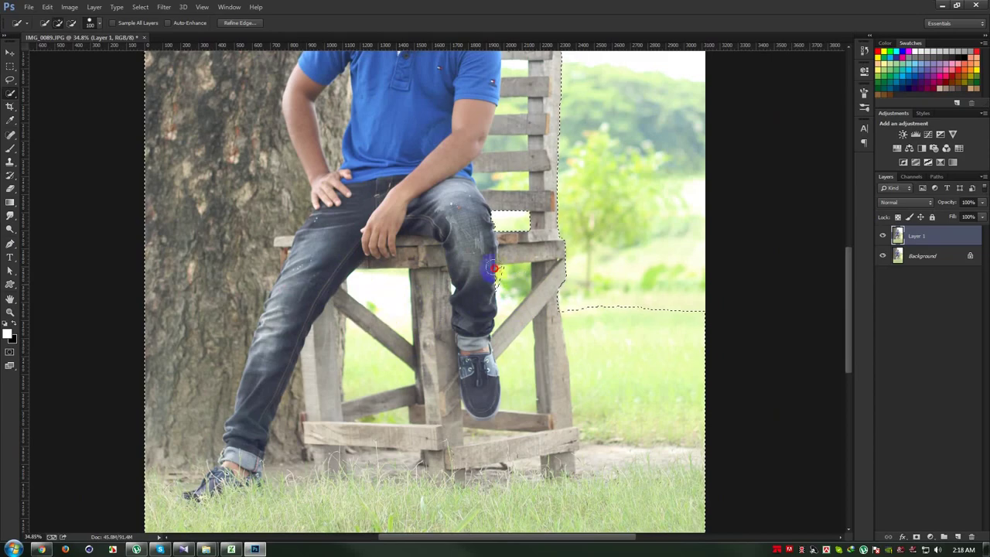
scroll(458, 288, up, 3)
scroll(459, 287, down, 1)
Step: Trace a pen path along the chair post and down the jeans edge to the knee
key(p)
scroll(321, 399, up, 3)
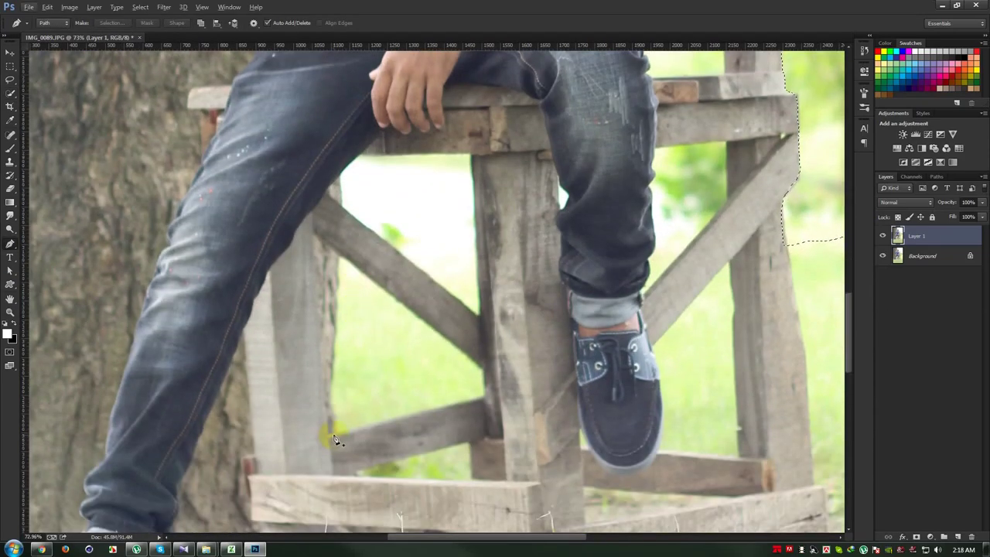
click(330, 357)
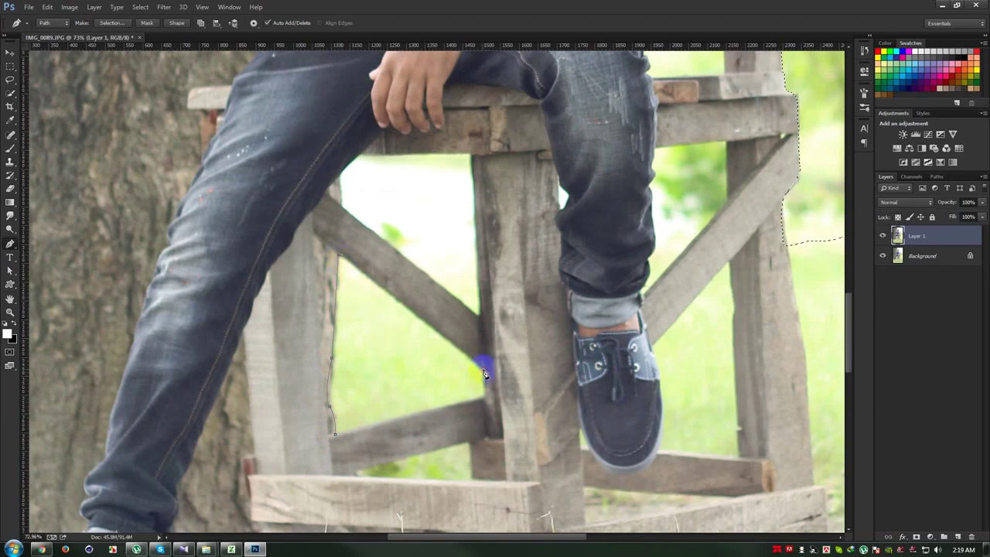
click(486, 402)
drag(451, 412, 303, 431)
scroll(317, 417, up, 2)
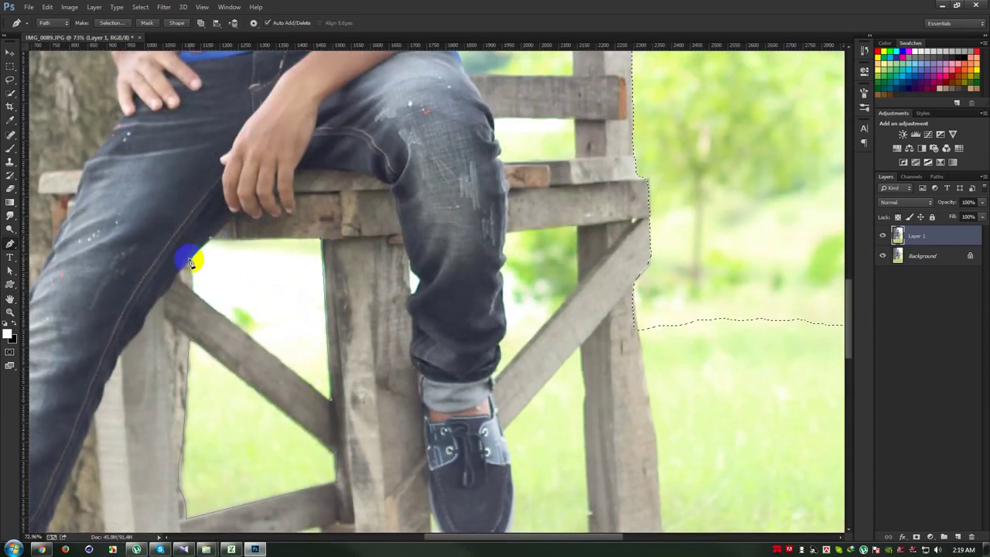
drag(402, 387, 338, 388)
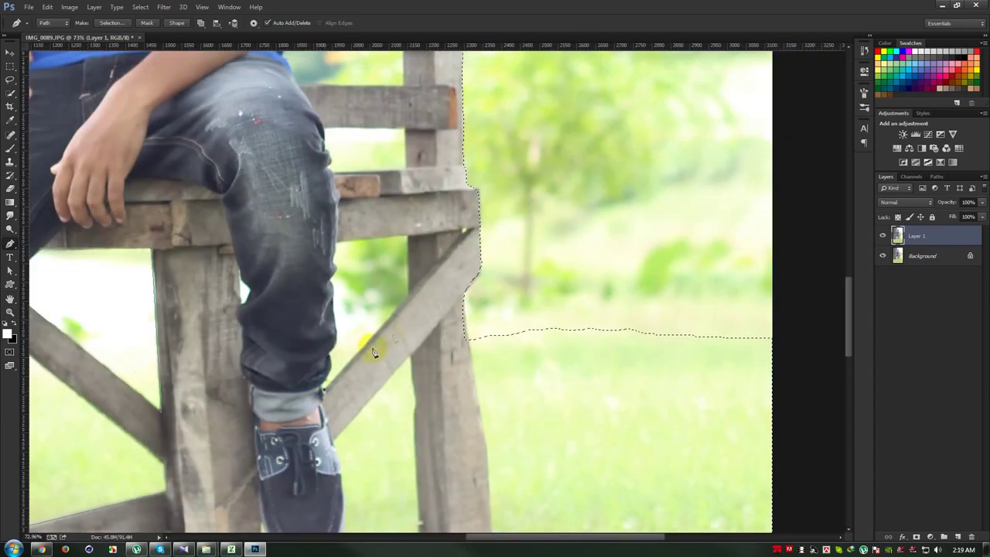
scroll(411, 241, up, 5)
click(338, 227)
click(341, 285)
click(326, 320)
click(330, 369)
click(340, 454)
Step: Outline the rail opening, jacket and arm edges, and the rail gap beside the sleeve
drag(324, 501, 343, 287)
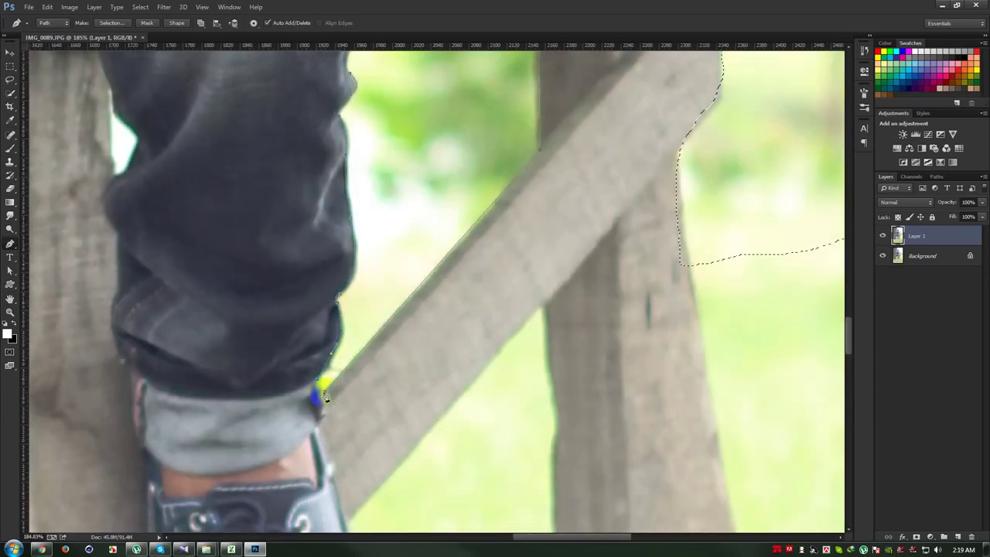
scroll(364, 387, up, 5)
scroll(409, 378, up, 3)
click(443, 376)
click(441, 272)
click(234, 272)
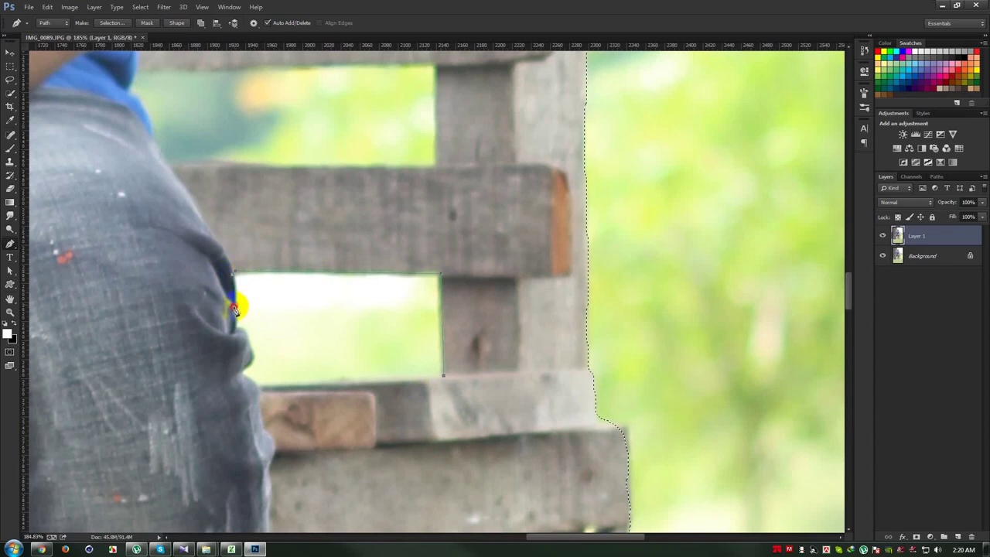
drag(244, 326, 249, 344)
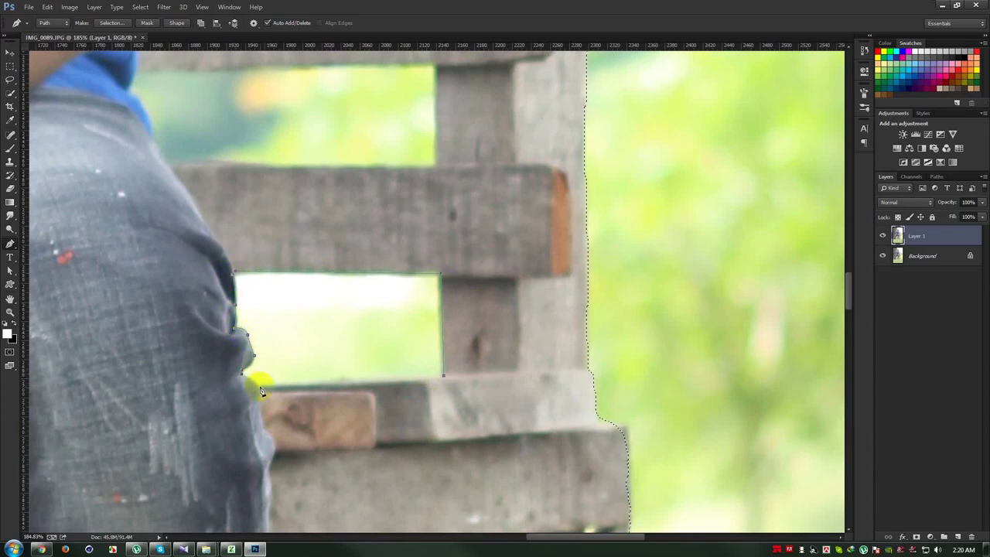
scroll(433, 363, up, 5)
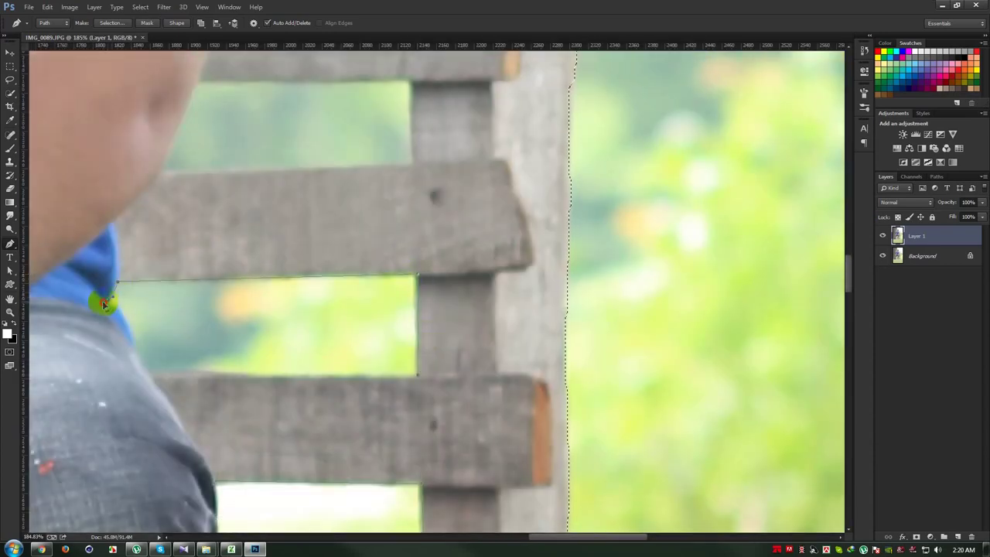
scroll(417, 356, up, 5)
click(164, 352)
scroll(432, 294, up, 4)
click(377, 324)
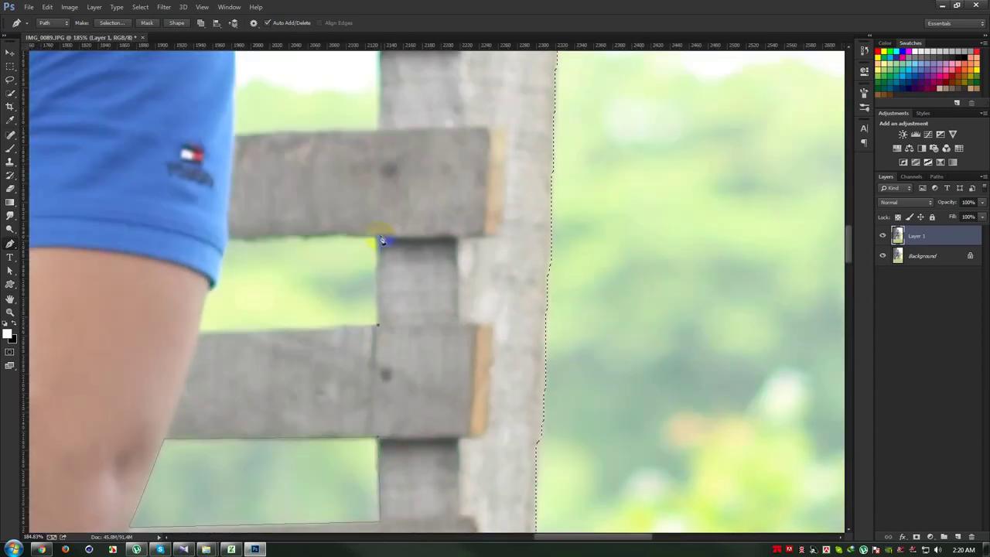
click(226, 240)
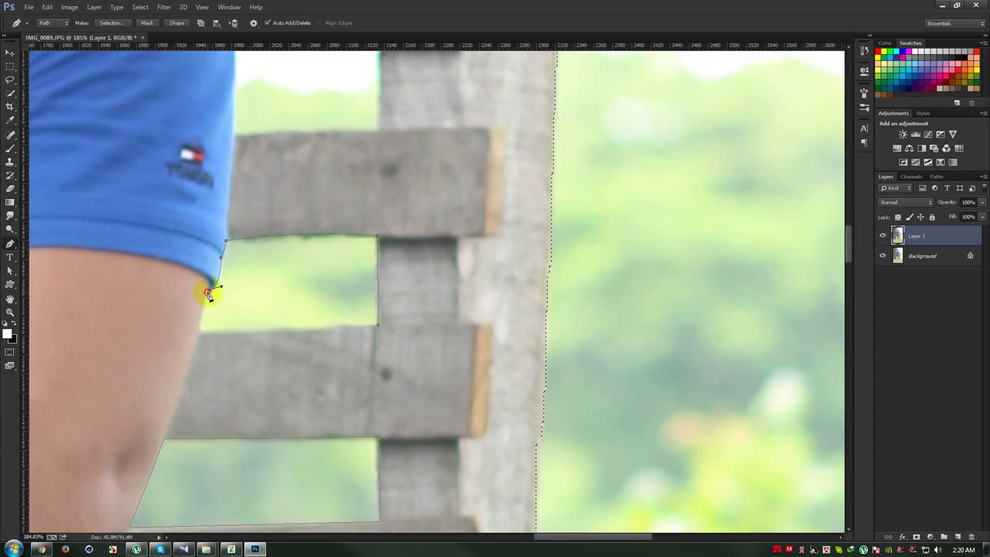
scroll(409, 327, up, 5)
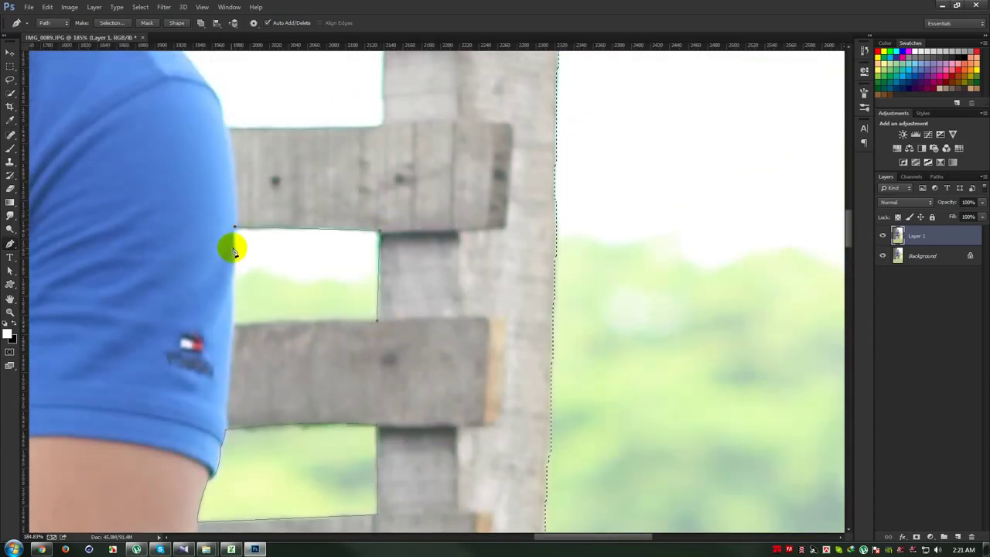
scroll(227, 305, up, 2)
click(194, 284)
click(245, 370)
click(402, 370)
Step: Trace the rail's lower edge down to the post base and load the path as a selection
scroll(382, 483, down, 5)
scroll(382, 483, up, 3)
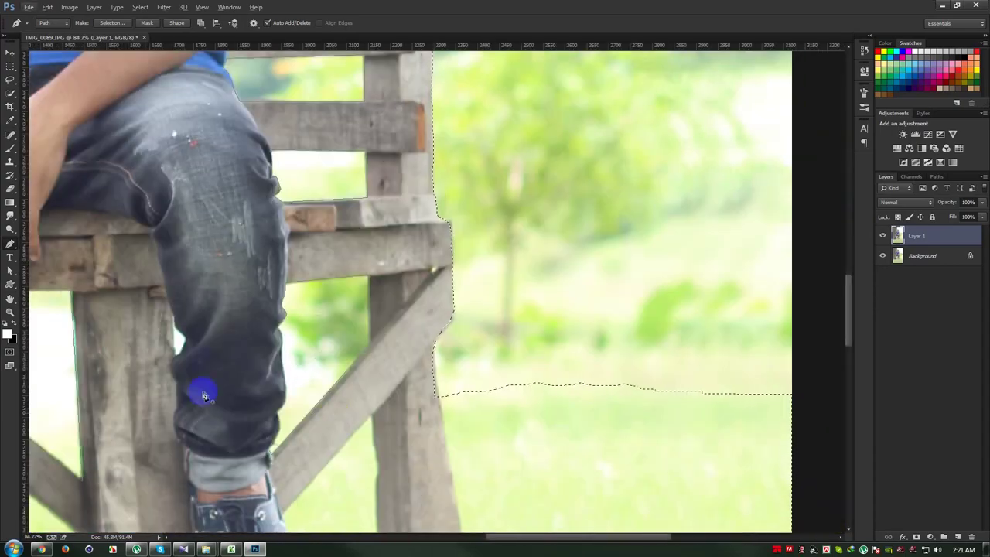
scroll(186, 379, up, 2)
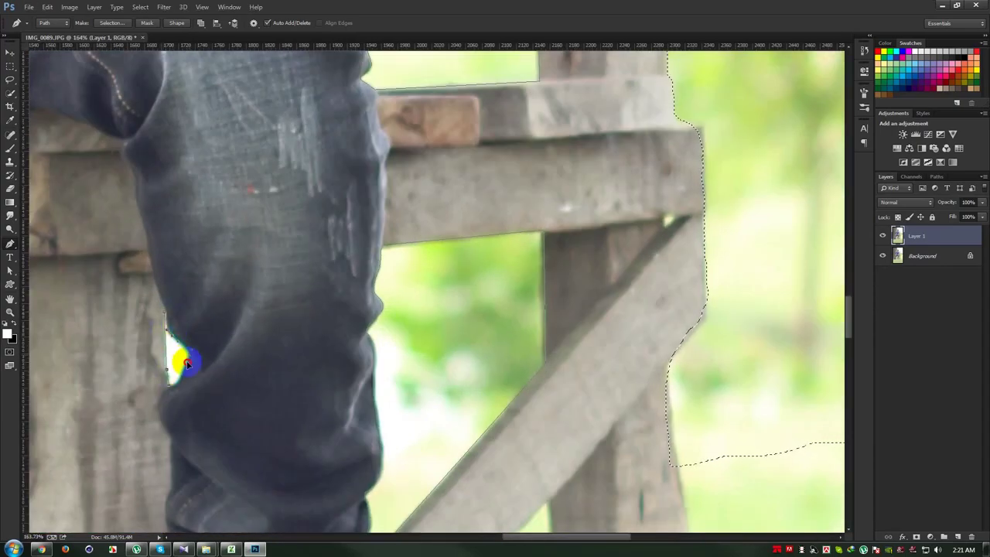
scroll(160, 375, down, 5)
scroll(229, 410, up, 3)
click(340, 272)
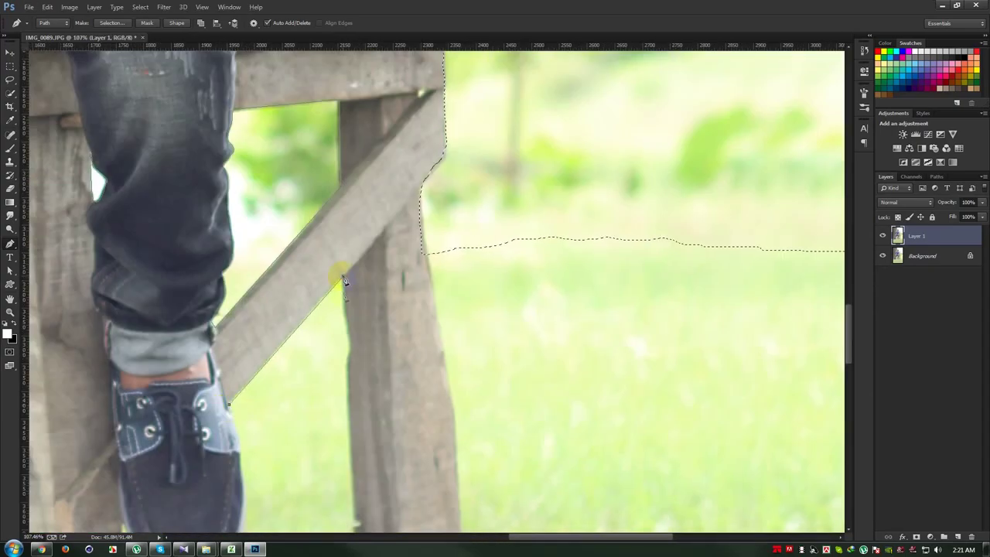
click(348, 439)
scroll(353, 377, down, 5)
click(352, 383)
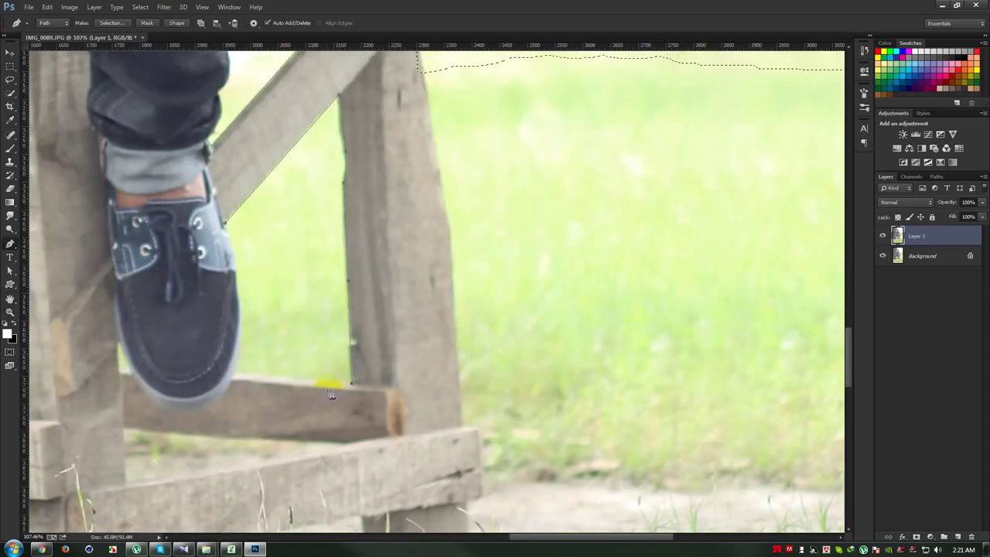
click(239, 278)
key(ctrl+Return)
key(ctrl+0)
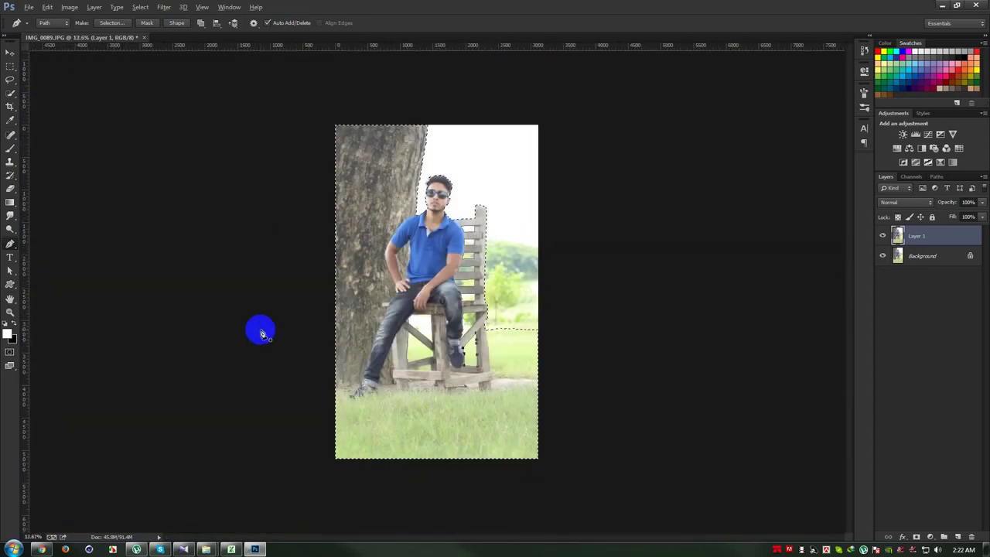
Step: Add a layer mask and delete the grass patch right of the chair's post
click(915, 536)
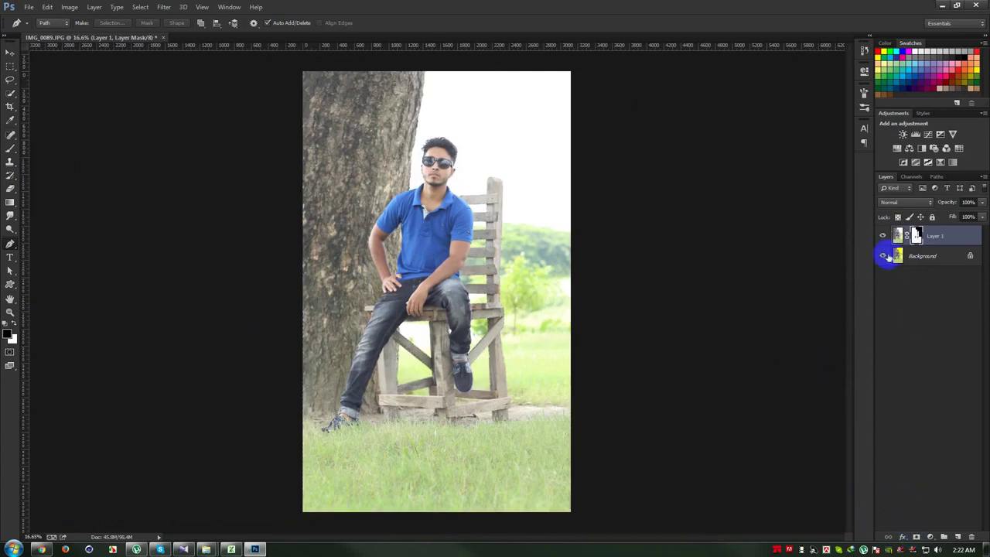
scroll(806, 315, up, 2)
scroll(441, 325, up, 2)
click(466, 462)
click(733, 465)
click(756, 169)
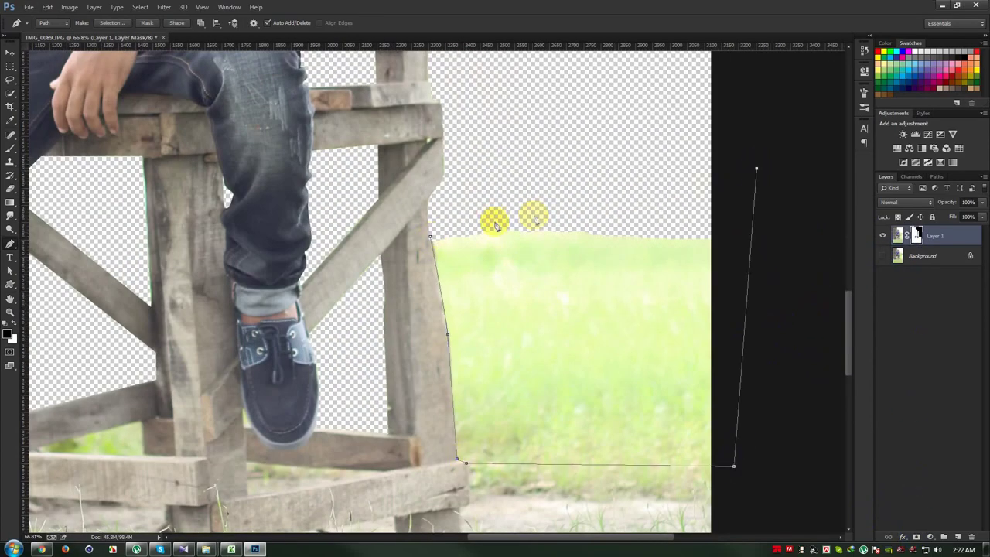
key(ctrl+Return)
key(Delete)
key(ctrl+d)
scroll(451, 253, down, 5)
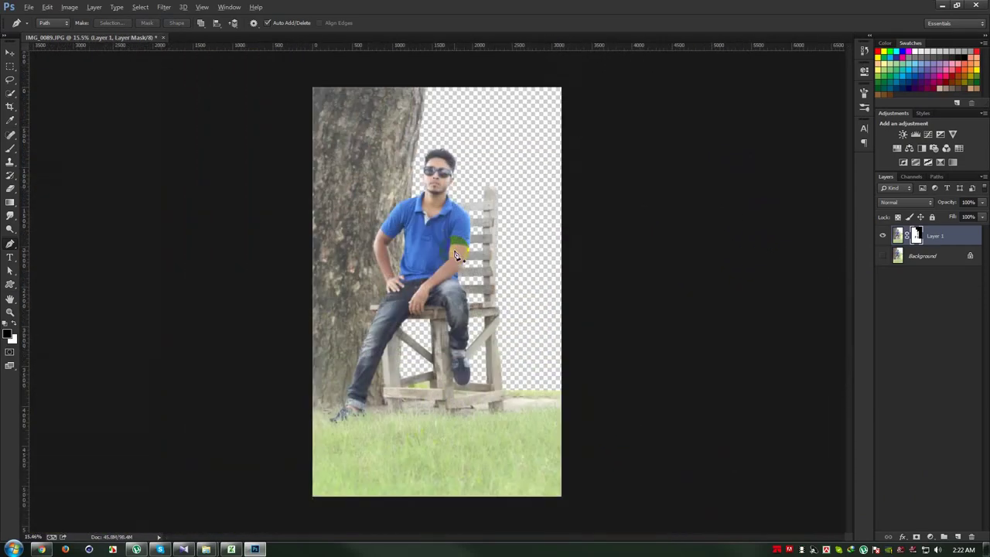
Step: Zoom in on the man's head and choose Refine Mask from the mask thumbnail's menu
click(11, 53)
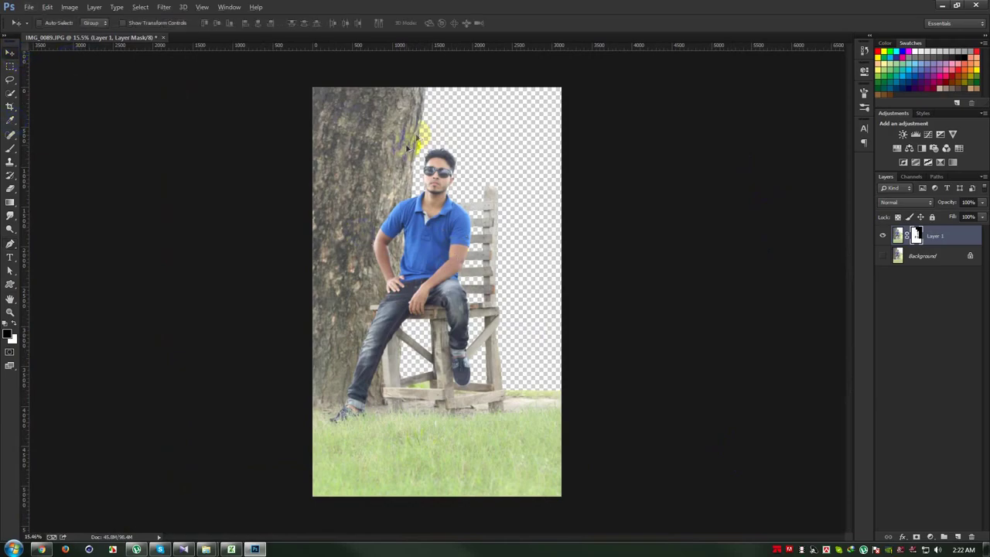
scroll(421, 135, up, 5)
scroll(468, 166, up, 2)
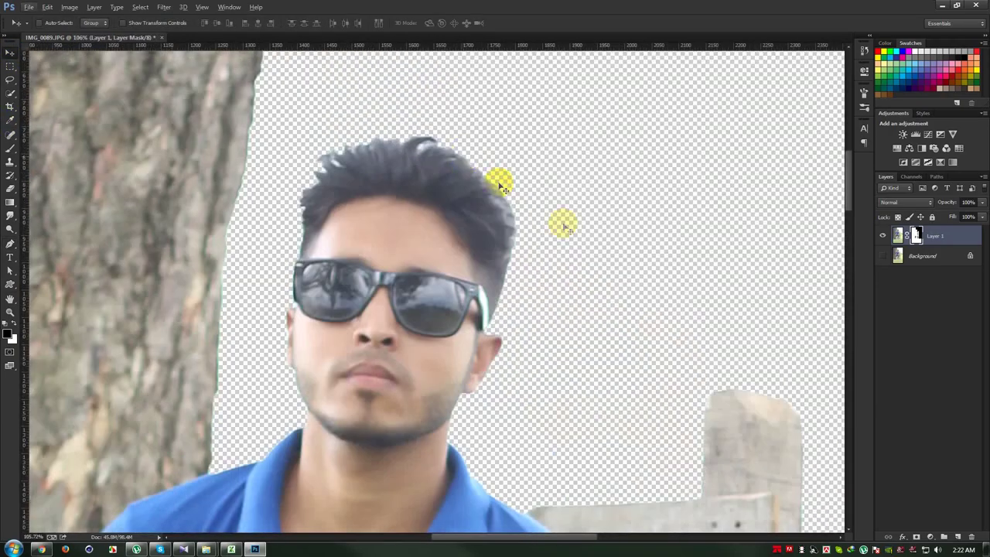
right_click(916, 234)
click(901, 322)
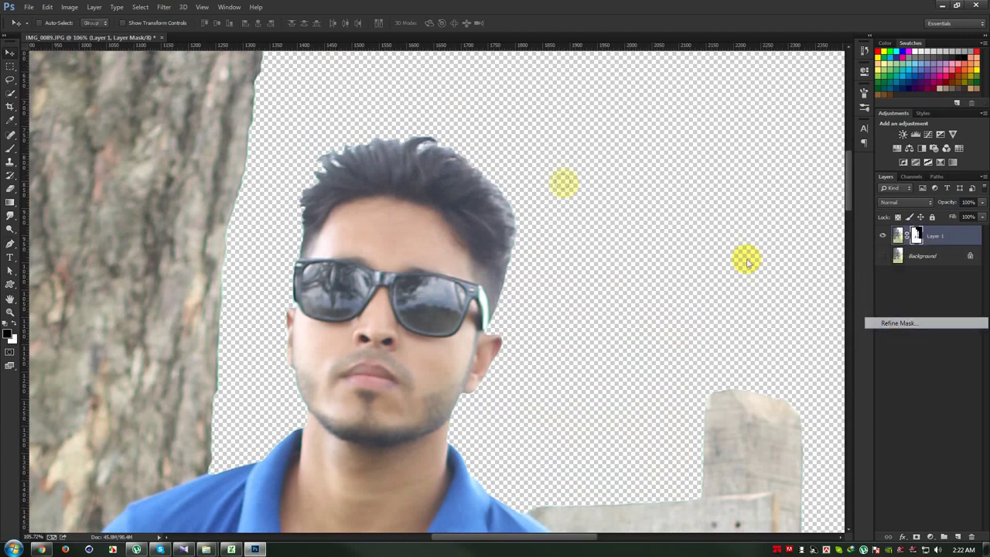
Step: Refine the mask edge around the man's hair, ear, cheek and jaw
drag(493, 325, 516, 255)
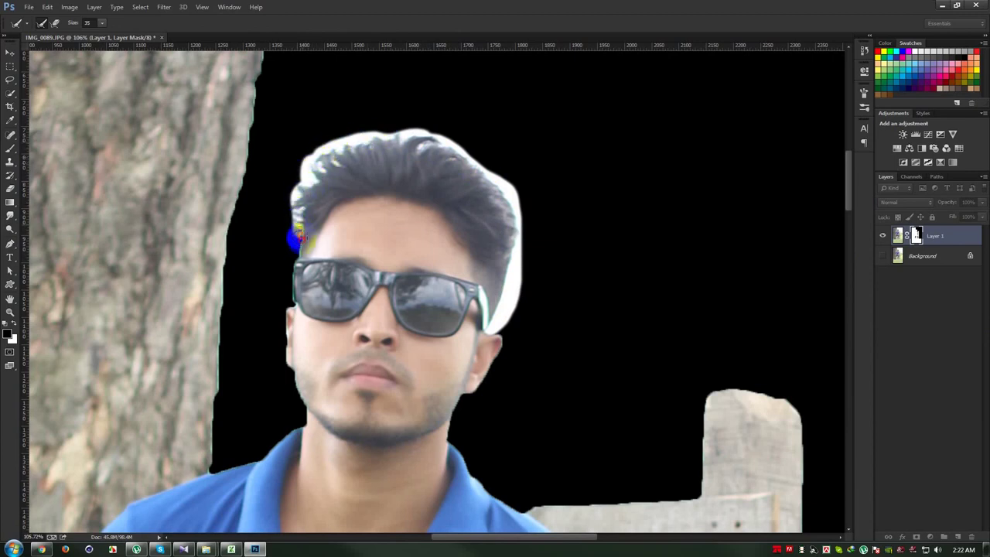
drag(295, 253, 297, 252)
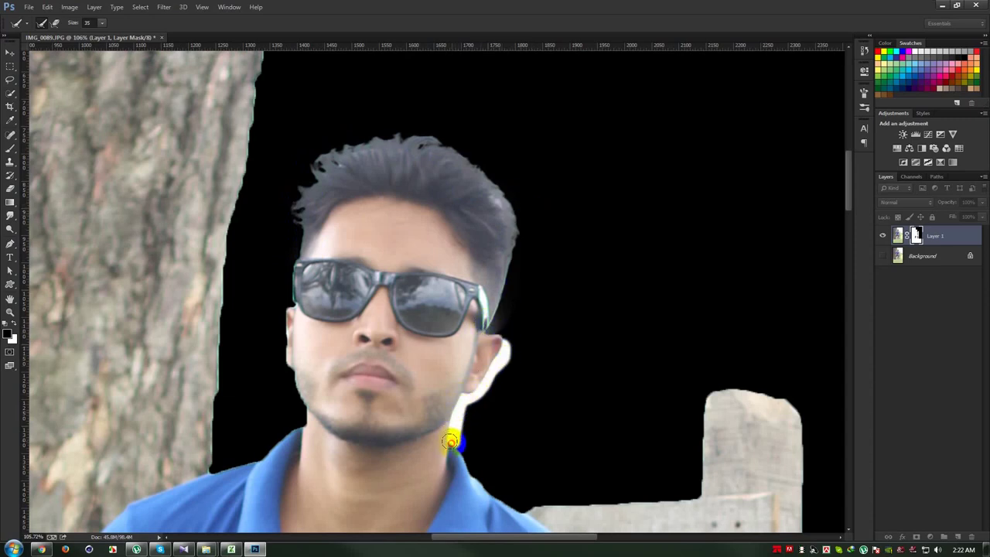
drag(453, 437, 454, 433)
drag(296, 416, 280, 317)
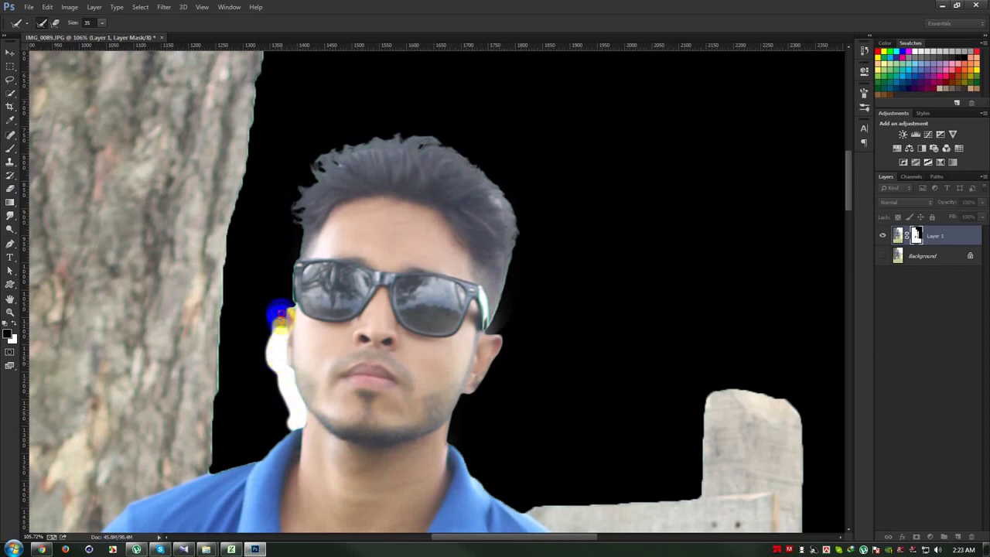
drag(286, 305, 293, 417)
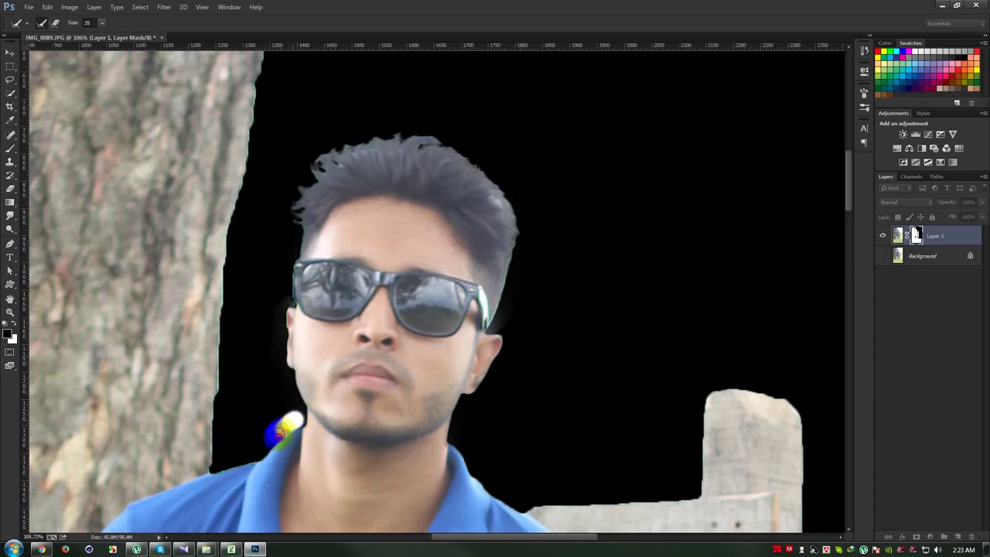
Step: Refine the mask edge along the tree trunk beside his head, up to its top
drag(261, 458, 226, 287)
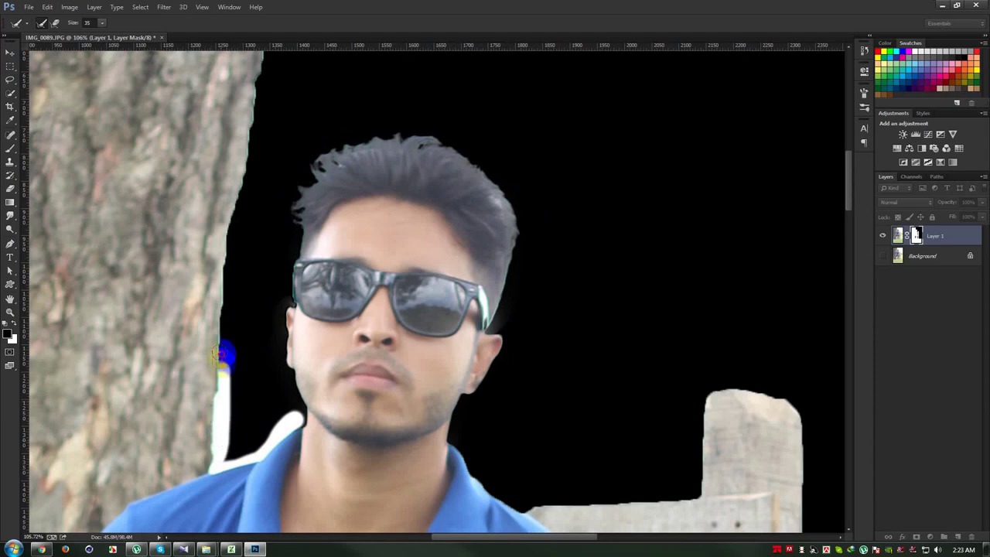
drag(226, 288, 259, 68)
scroll(278, 247, up, 2)
scroll(283, 257, up, 3)
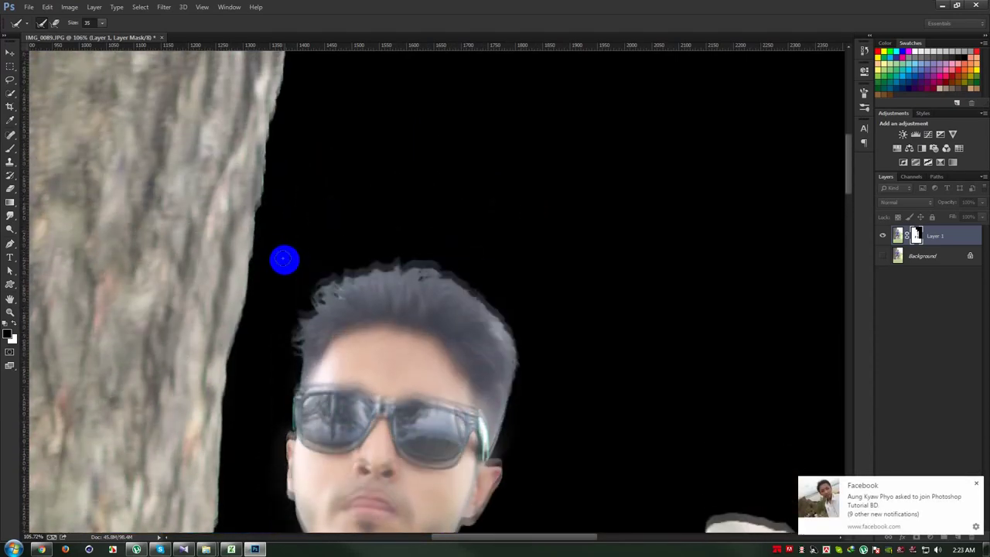
scroll(274, 242, up, 2)
drag(260, 292, 299, 68)
scroll(274, 259, up, 2)
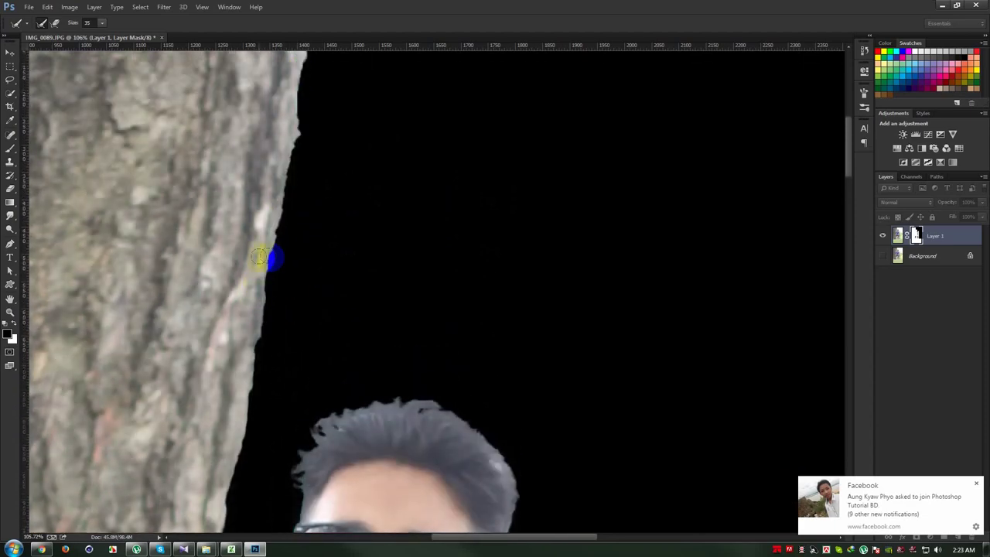
scroll(278, 255, up, 2)
scroll(294, 270, up, 2)
mouse_move(299, 281)
mouse_down()
mouse_move(316, 162)
mouse_move(303, 235)
mouse_move(312, 111)
mouse_up()
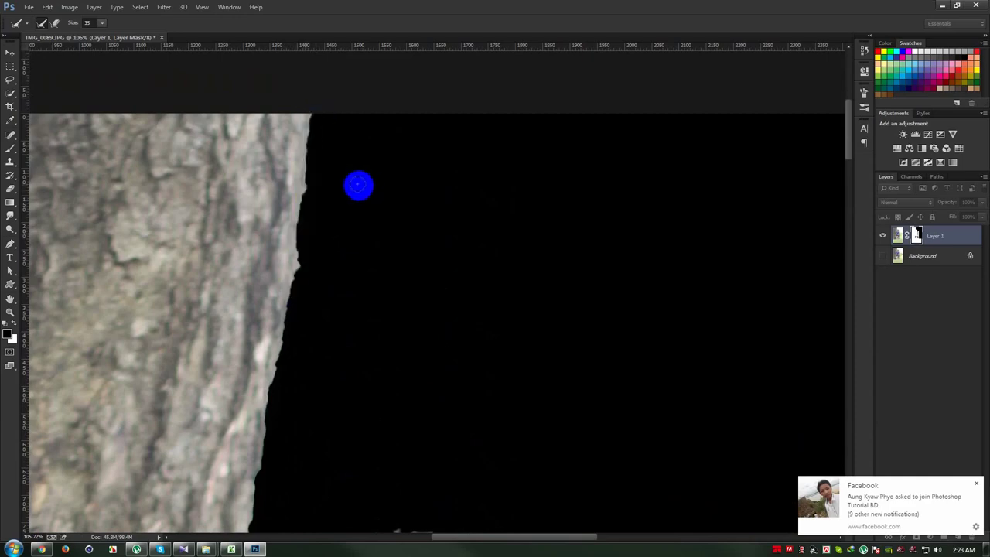
Step: Bring the shoulder and chair post into view and mark the shoulder and rail edge
mouse_move(394, 343)
mouse_down()
mouse_move(294, 280)
mouse_move(301, 168)
mouse_up()
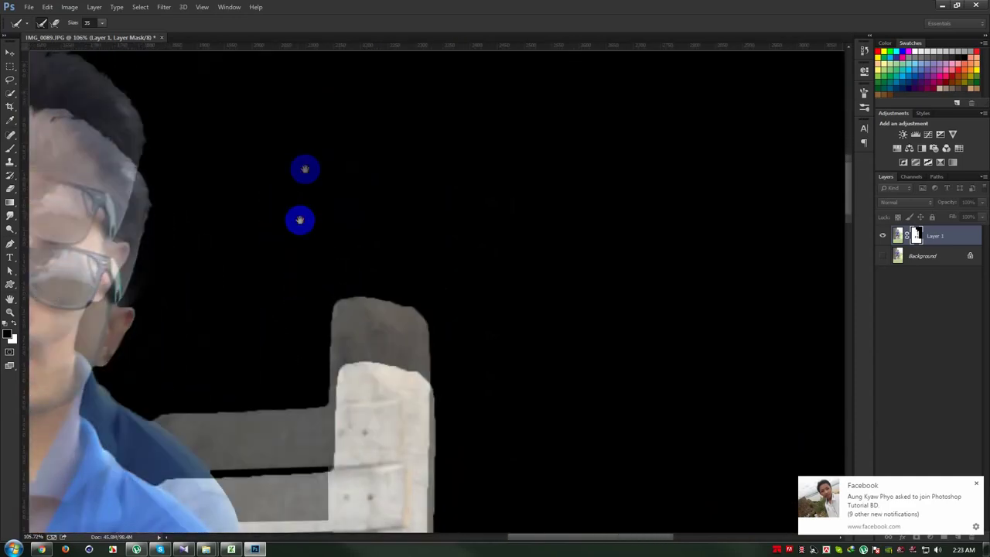
drag(255, 402, 203, 274)
mouse_move(114, 325)
mouse_down()
mouse_move(150, 336)
mouse_move(326, 331)
mouse_move(337, 227)
mouse_move(397, 228)
mouse_move(438, 281)
mouse_move(421, 335)
mouse_move(441, 371)
mouse_move(441, 460)
mouse_move(424, 522)
mouse_move(433, 538)
mouse_up()
Step: Refine the chair's back post edge down to the knee and along the slat
mouse_move(501, 455)
mouse_down()
mouse_move(526, 160)
mouse_move(488, 166)
mouse_up()
mouse_move(464, 209)
mouse_down()
mouse_move(457, 430)
mouse_move(442, 482)
mouse_move(452, 492)
mouse_move(495, 212)
mouse_up()
drag(457, 245, 467, 486)
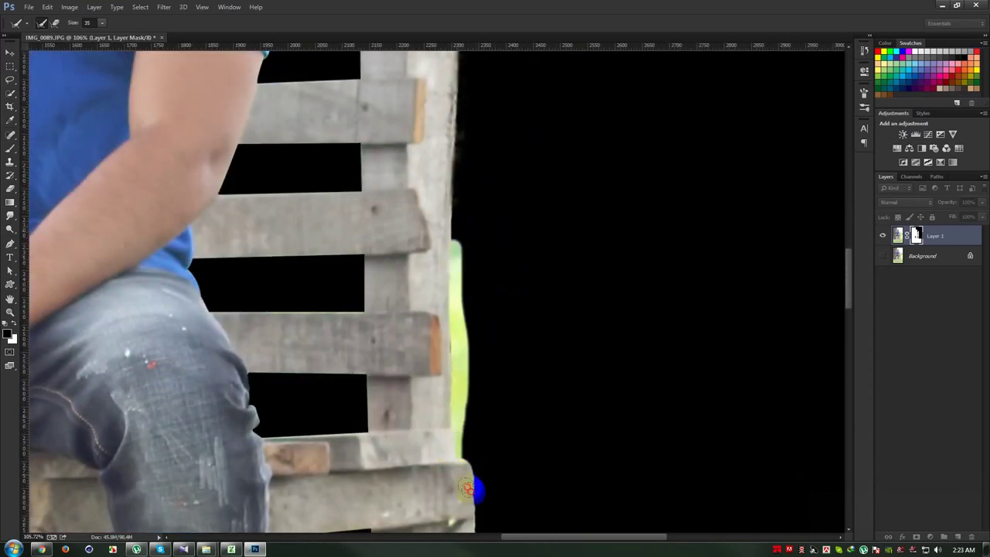
mouse_move(385, 416)
mouse_down()
mouse_move(287, 421)
mouse_move(262, 434)
mouse_up()
Step: Refine the top and bottom edges of the lower, middle and upper slat gaps
drag(253, 373, 361, 371)
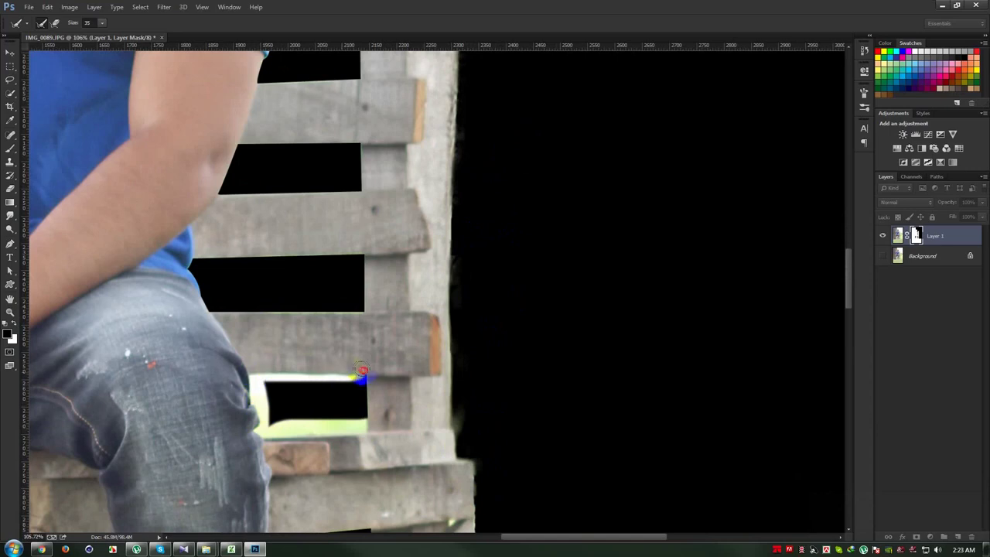
mouse_move(360, 259)
mouse_down()
mouse_move(220, 256)
mouse_move(213, 306)
mouse_move(355, 317)
mouse_up()
drag(352, 189, 354, 196)
drag(360, 150, 235, 156)
drag(221, 194, 360, 201)
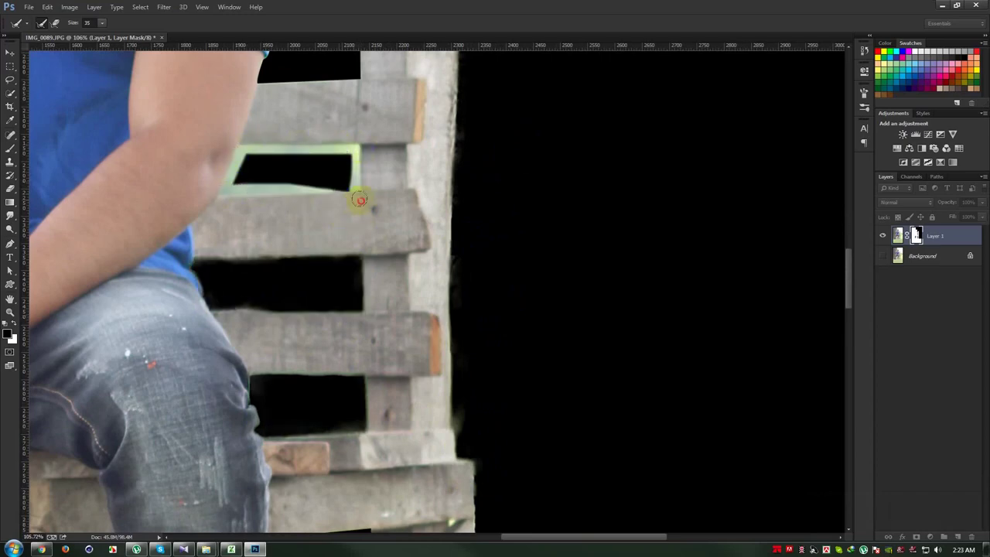
drag(362, 151, 355, 317)
Step: Refine the slat-gap edges beside the man's arm
mouse_move(257, 257)
mouse_down()
mouse_move(267, 209)
mouse_move(342, 209)
mouse_move(264, 257)
mouse_up()
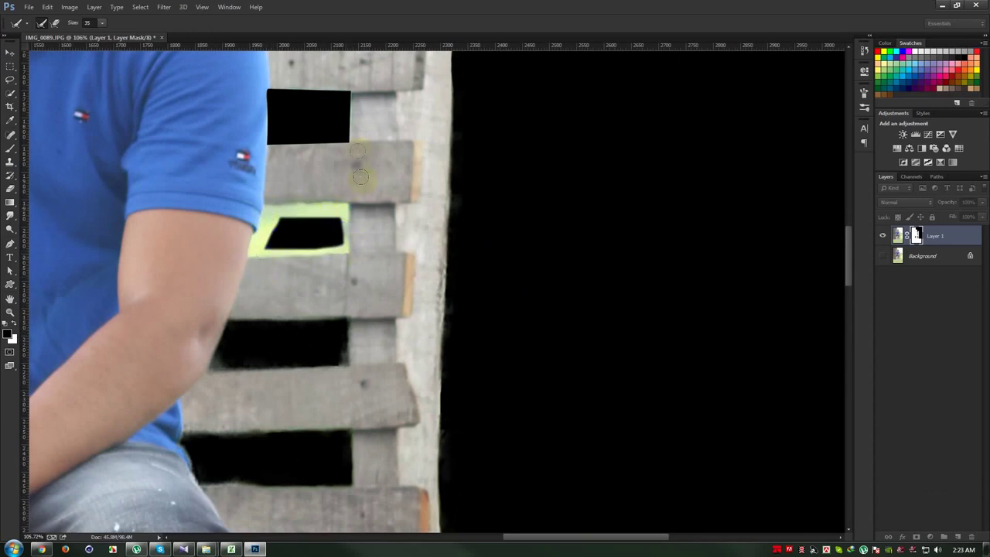
scroll(362, 293, up, 5)
mouse_move(351, 317)
mouse_down()
mouse_move(343, 314)
mouse_move(345, 279)
mouse_move(278, 279)
mouse_move(272, 325)
mouse_move(338, 324)
mouse_up()
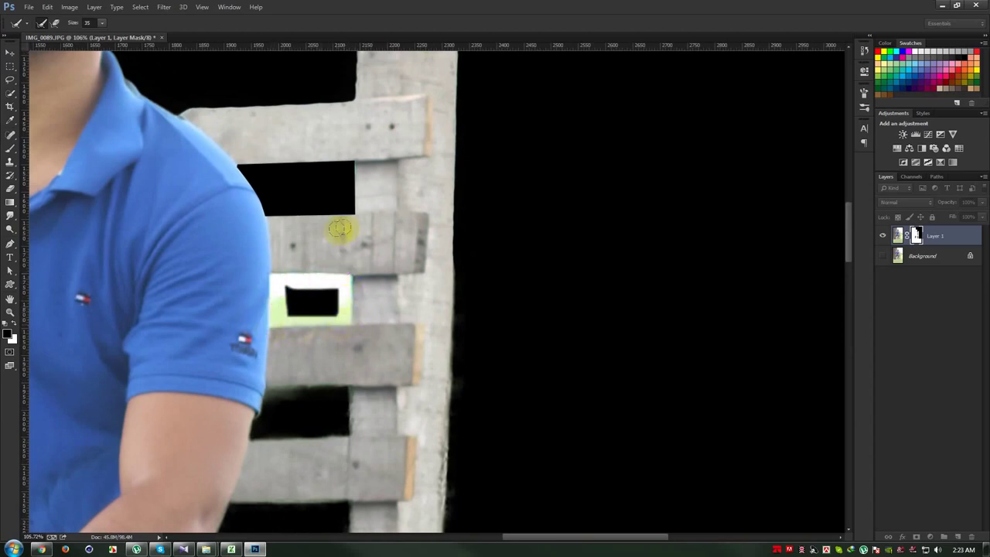
mouse_move(349, 209)
mouse_down()
mouse_move(348, 165)
mouse_move(239, 169)
mouse_move(270, 205)
mouse_move(349, 212)
mouse_up()
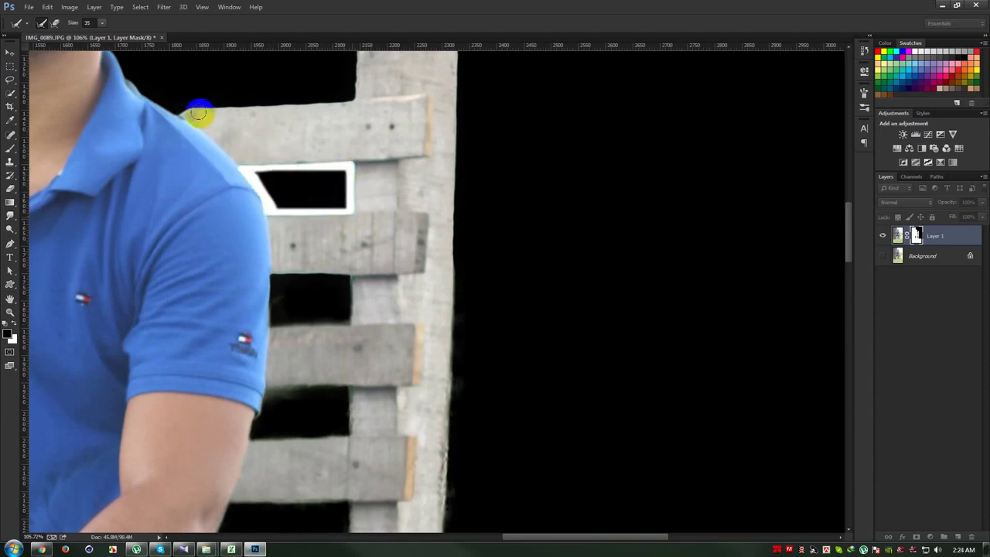
drag(155, 274, 268, 137)
scroll(353, 335, down, 5)
scroll(347, 219, down, 5)
Step: Refine the chair post's left edge and both edges of the diagonal brace
scroll(360, 198, down, 1)
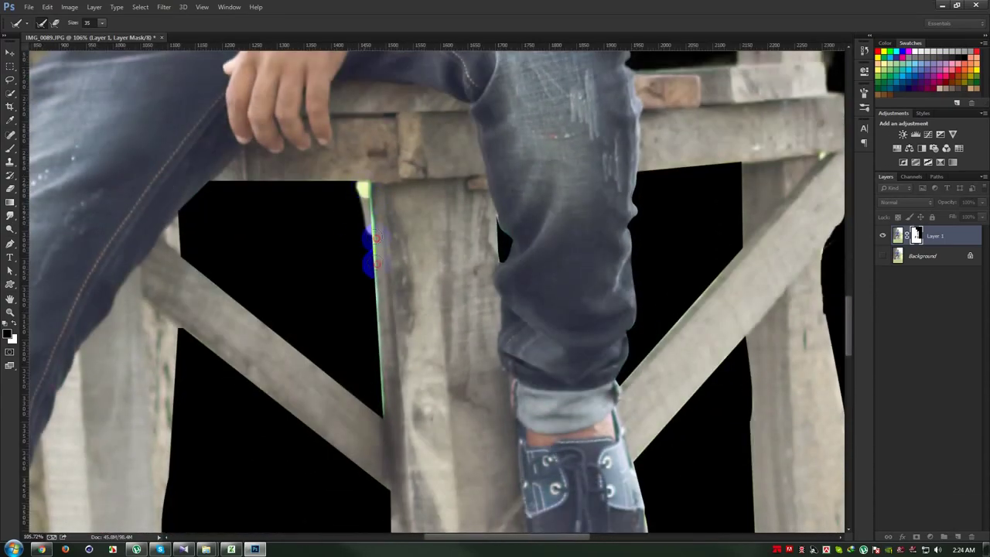
drag(376, 237, 384, 350)
mouse_move(248, 324)
mouse_down()
mouse_move(320, 353)
mouse_move(186, 251)
mouse_up()
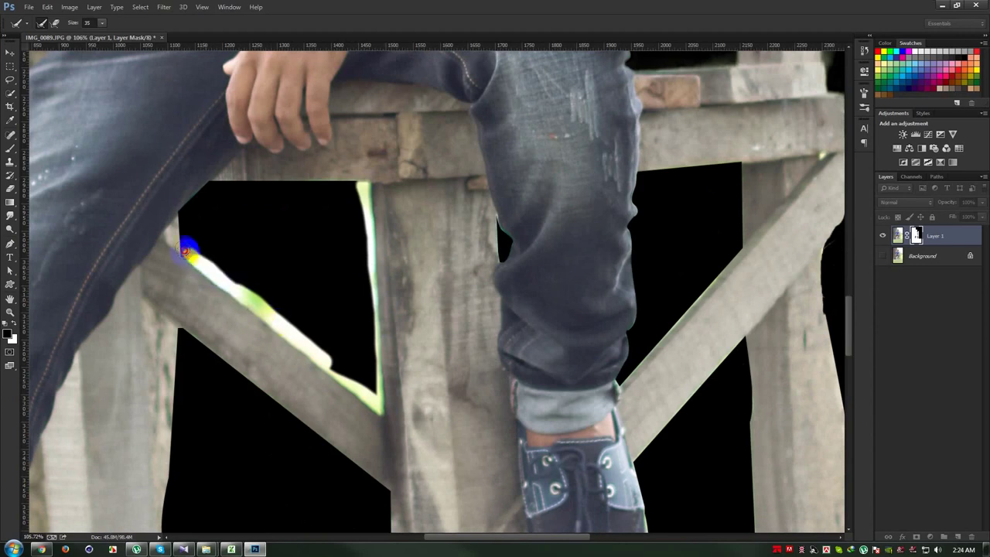
mouse_move(186, 211)
mouse_down()
mouse_move(218, 189)
mouse_move(370, 189)
mouse_up()
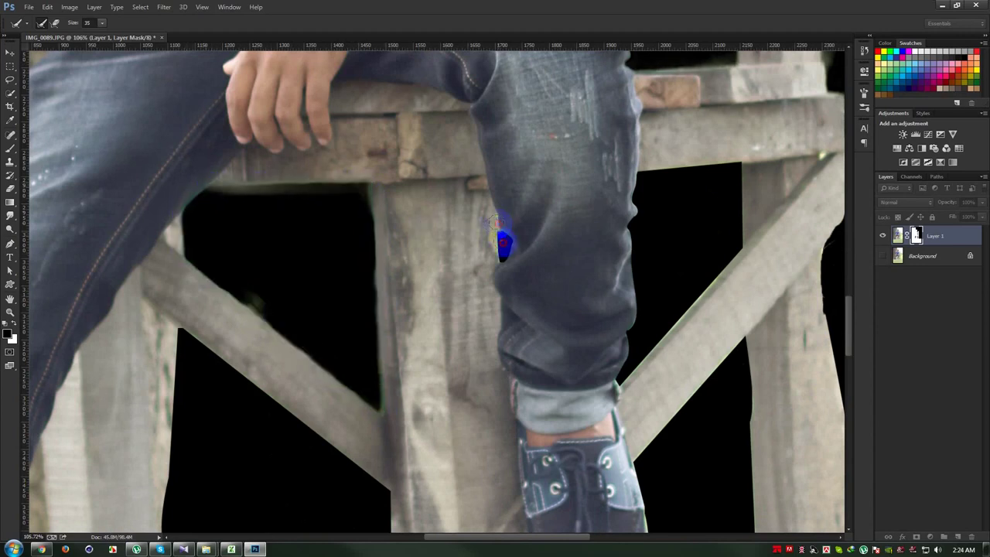
scroll(287, 236, down, 3)
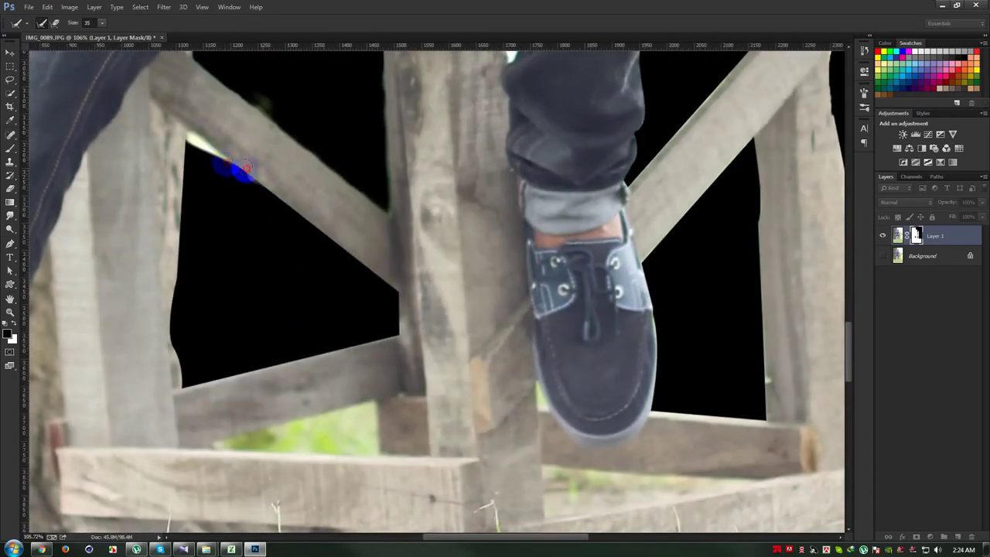
drag(285, 203, 381, 276)
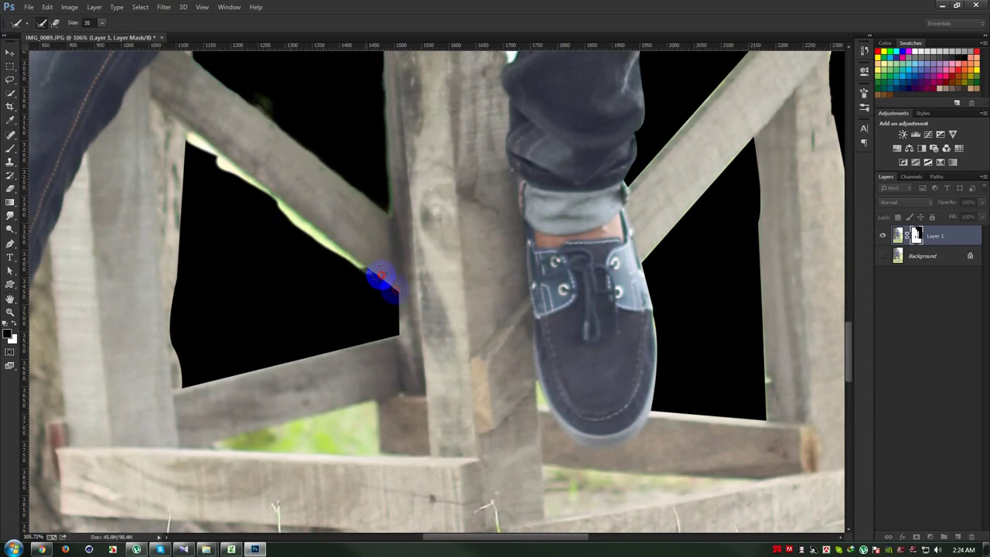
mouse_move(400, 333)
mouse_down()
mouse_move(199, 375)
mouse_move(177, 338)
mouse_move(193, 147)
mouse_up()
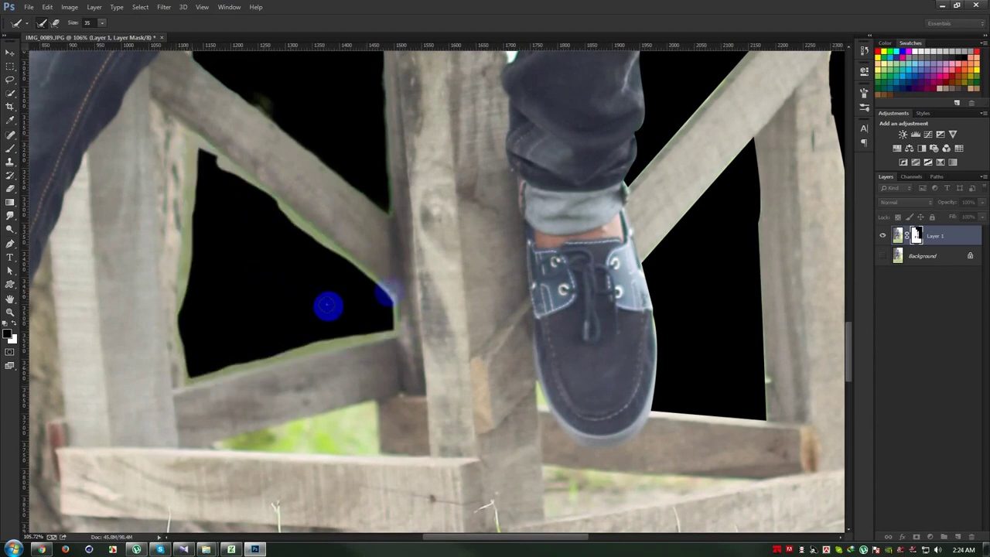
Step: Refine the right brace, shoe, bottom beam, jeans and right chair post edges
mouse_move(653, 267)
mouse_down()
mouse_move(747, 150)
mouse_move(750, 313)
mouse_move(750, 290)
mouse_up()
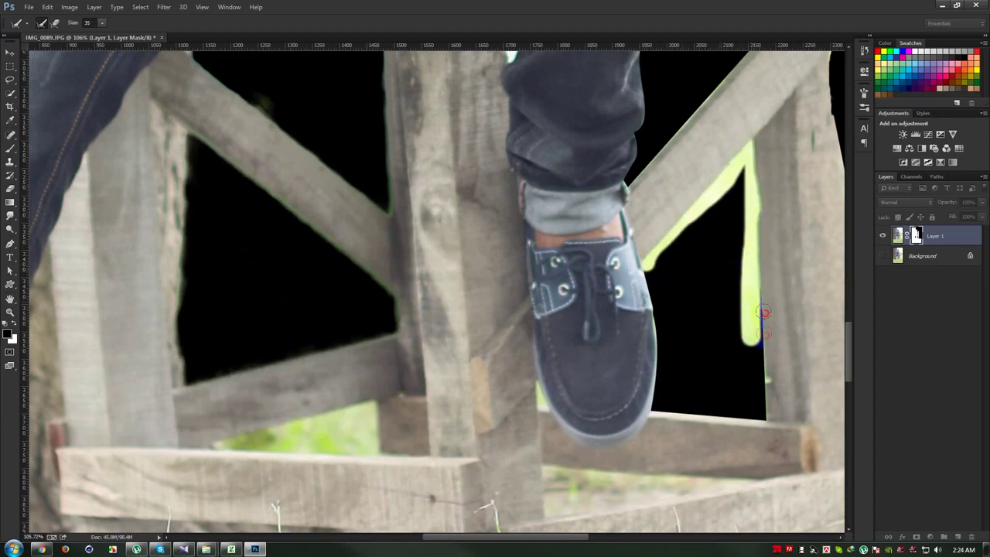
mouse_move(762, 404)
mouse_down()
mouse_move(650, 394)
mouse_move(662, 310)
mouse_move(663, 365)
mouse_move(647, 263)
mouse_up()
mouse_move(672, 181)
mouse_down()
mouse_move(696, 137)
mouse_move(447, 433)
mouse_up()
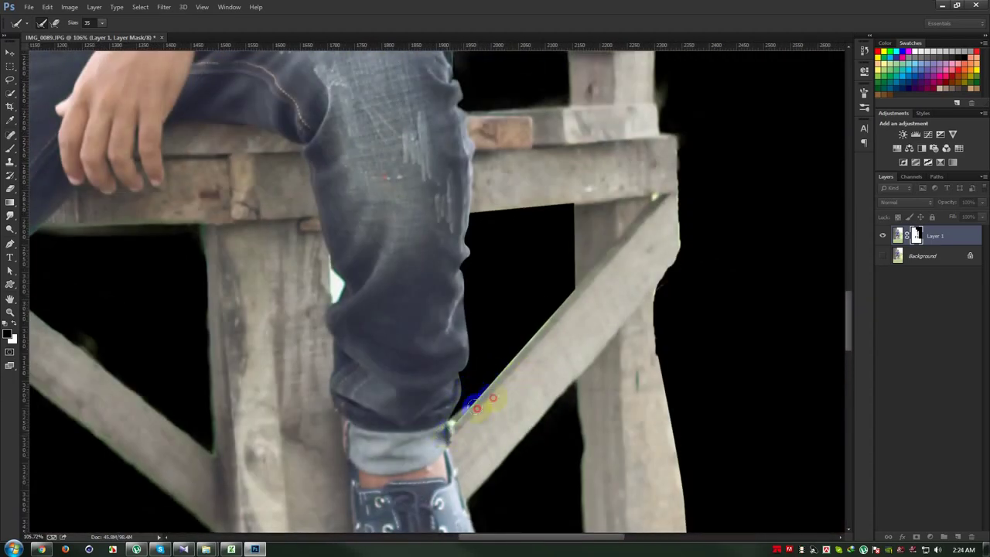
mouse_move(481, 389)
mouse_down()
mouse_move(519, 331)
mouse_move(526, 345)
mouse_up()
mouse_move(566, 281)
mouse_down()
mouse_move(563, 215)
mouse_move(516, 215)
mouse_up()
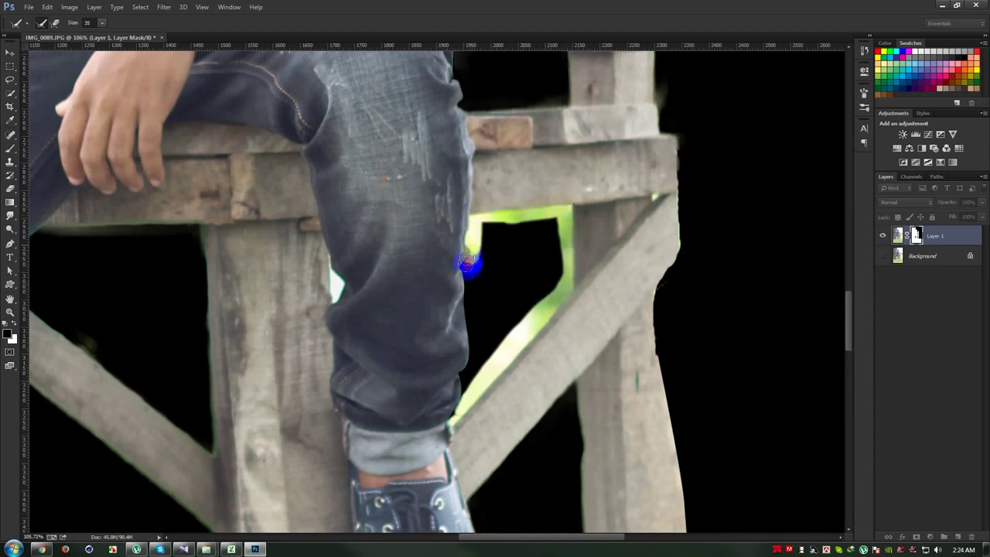
drag(470, 300, 463, 374)
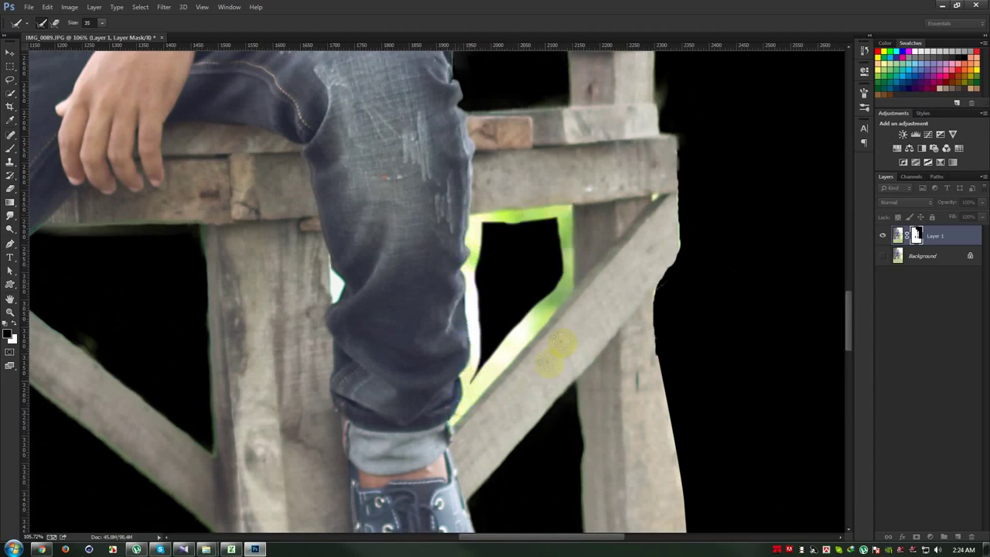
mouse_move(674, 271)
mouse_down()
mouse_move(685, 165)
mouse_move(656, 340)
mouse_move(658, 438)
mouse_move(670, 383)
mouse_move(684, 524)
mouse_up()
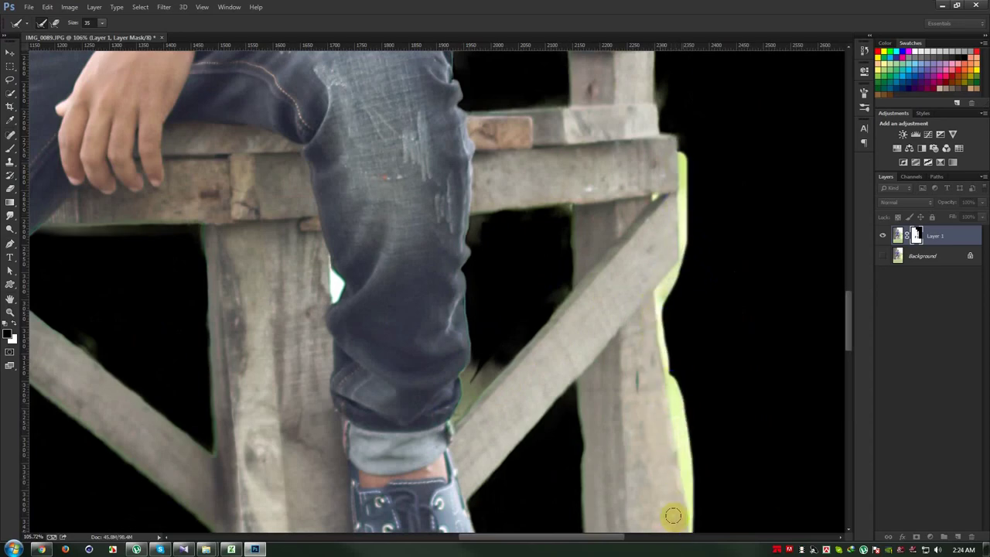
drag(404, 358, 433, 368)
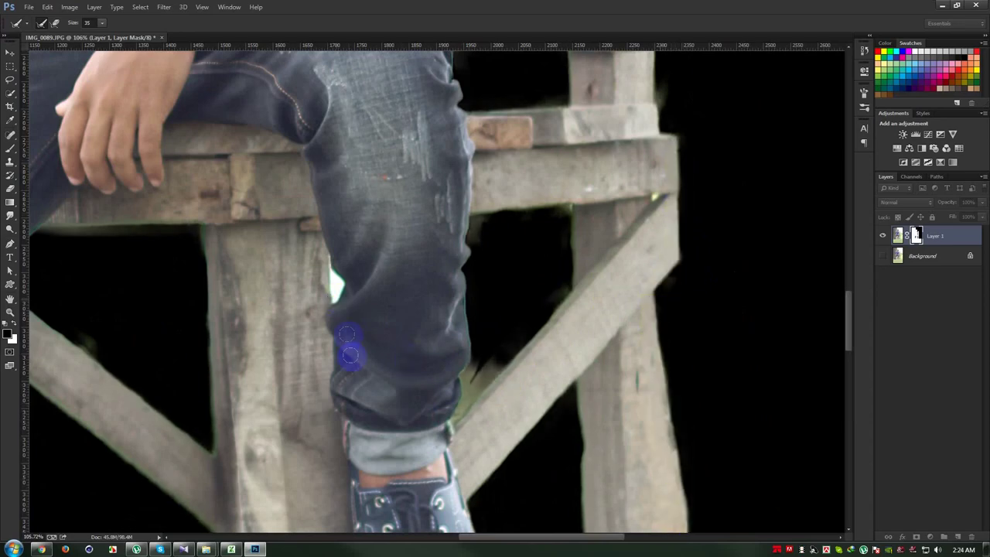
scroll(346, 340, down, 10)
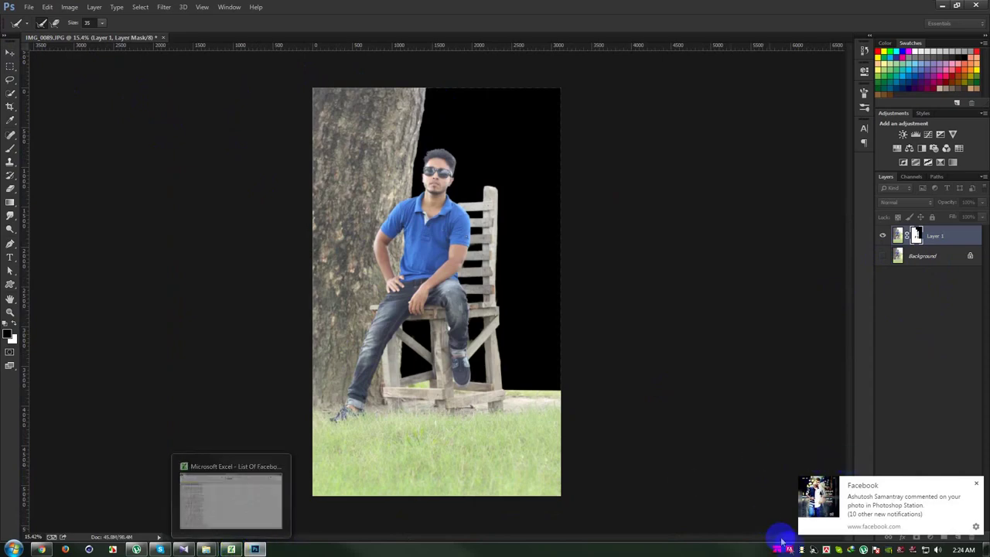
Step: Open Refine Mask with Alt+Ctrl+R and move the dialog off the photo
key(alt+ctrl+r)
drag(727, 160, 608, 172)
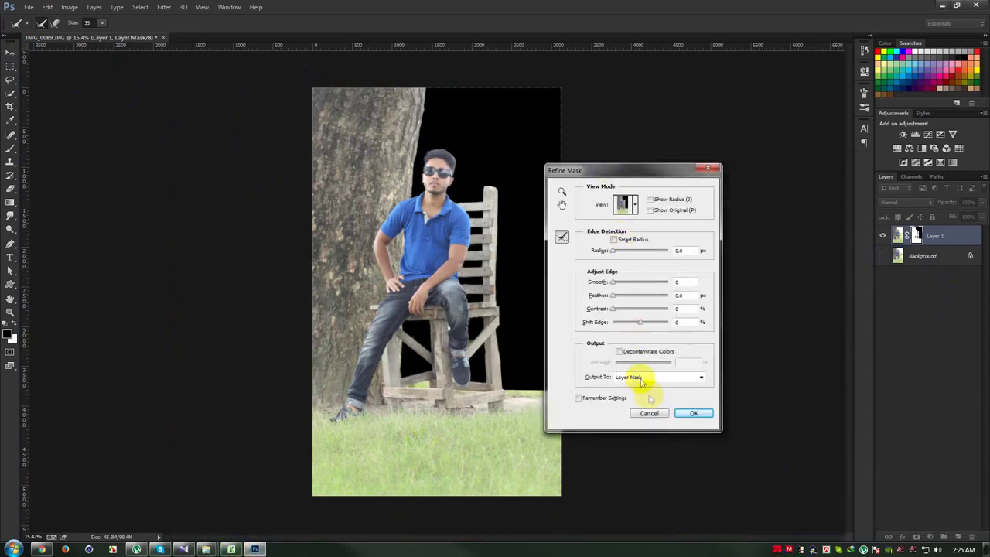
Step: Apply the mask refinement, show the Background layer beneath, and reselect Layer 1
click(692, 412)
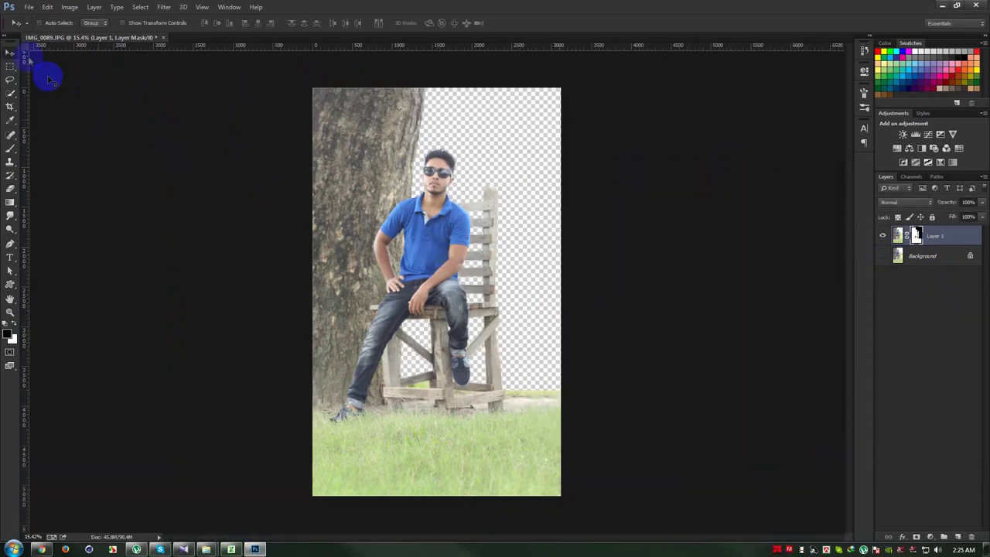
click(882, 255)
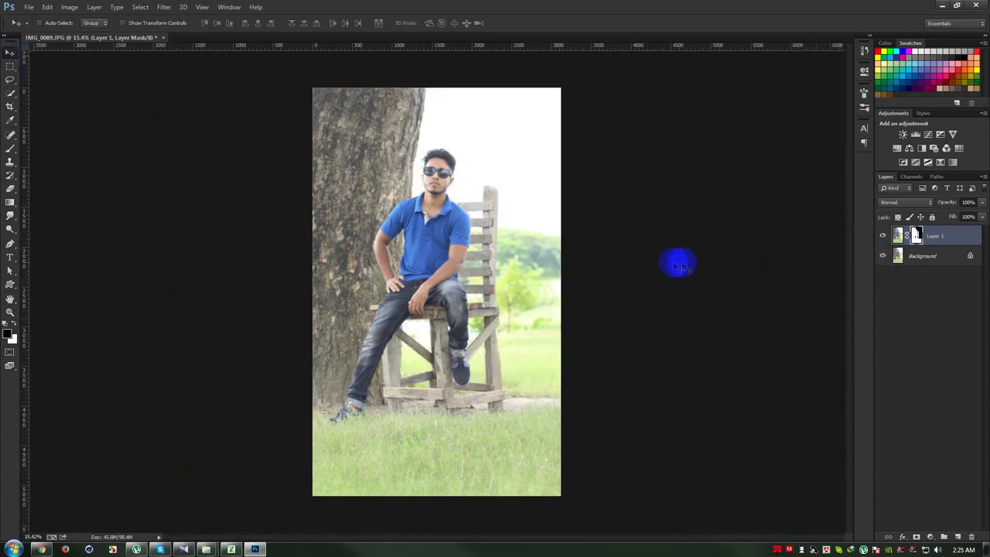
click(907, 256)
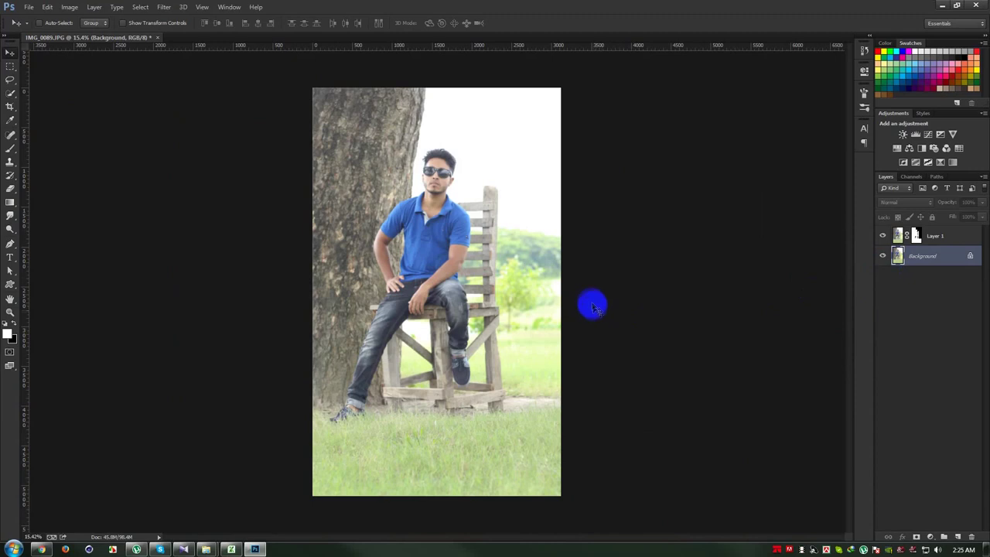
key(ctrl+plus)
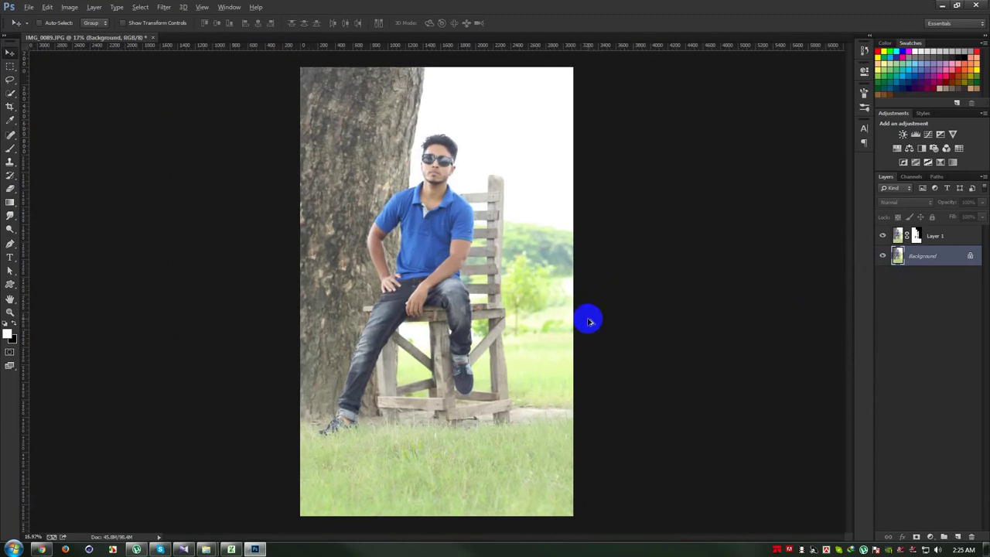
click(934, 240)
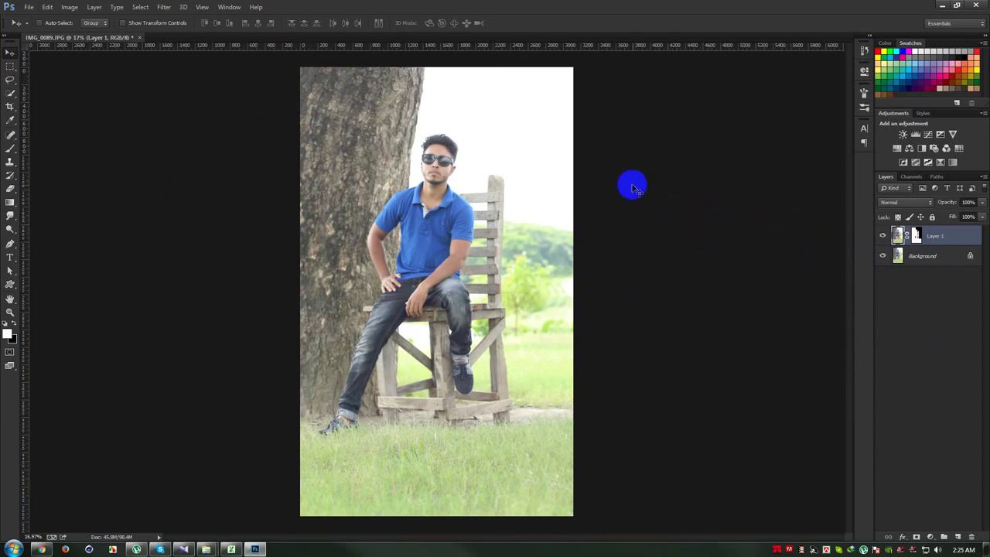
click(524, 140)
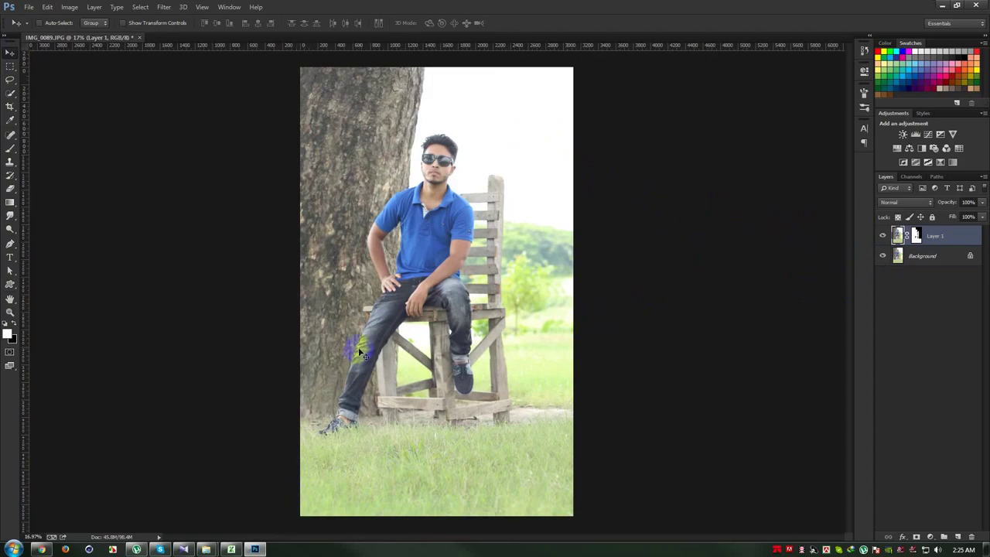
click(205, 549)
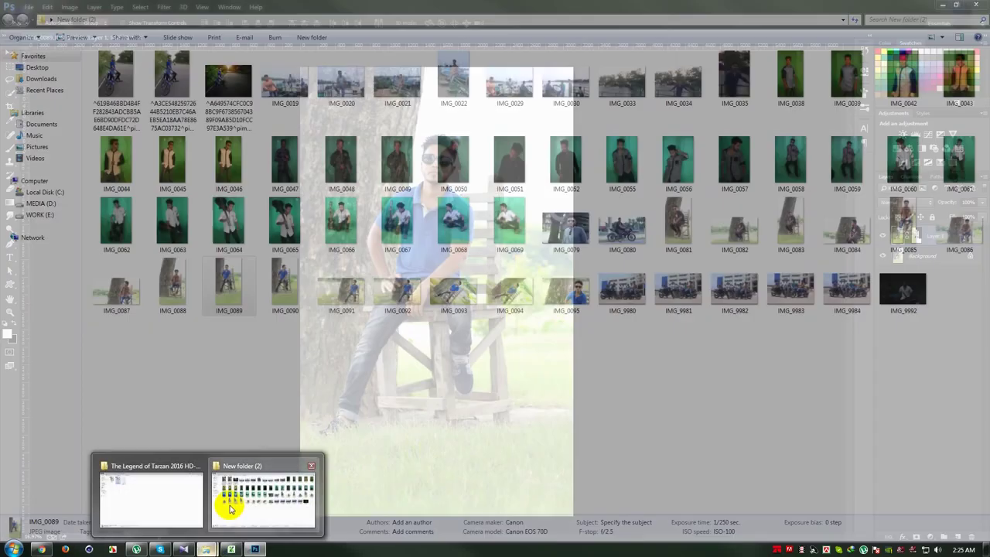
Step: Navigate to the Image Collection folder on the WORK (E:) drive
click(236, 486)
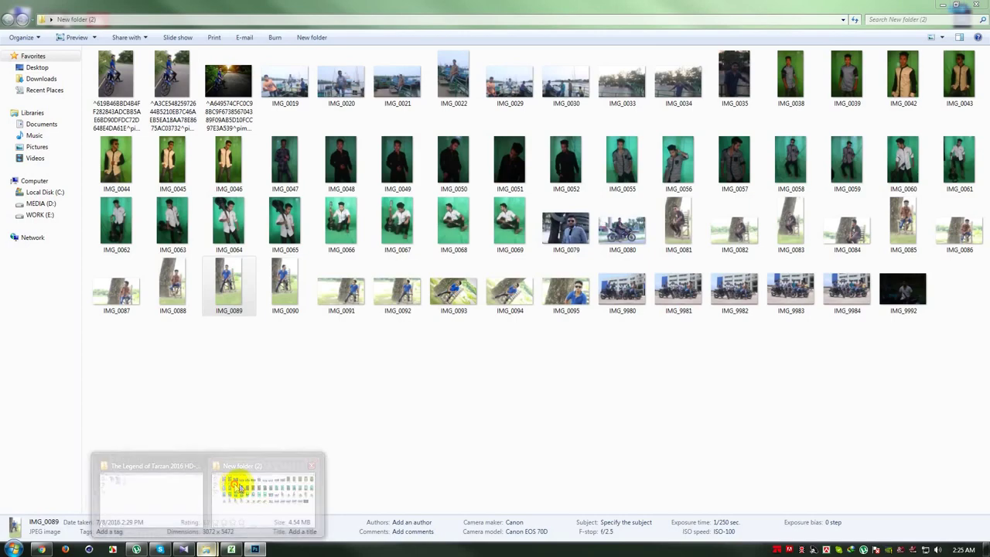
click(40, 214)
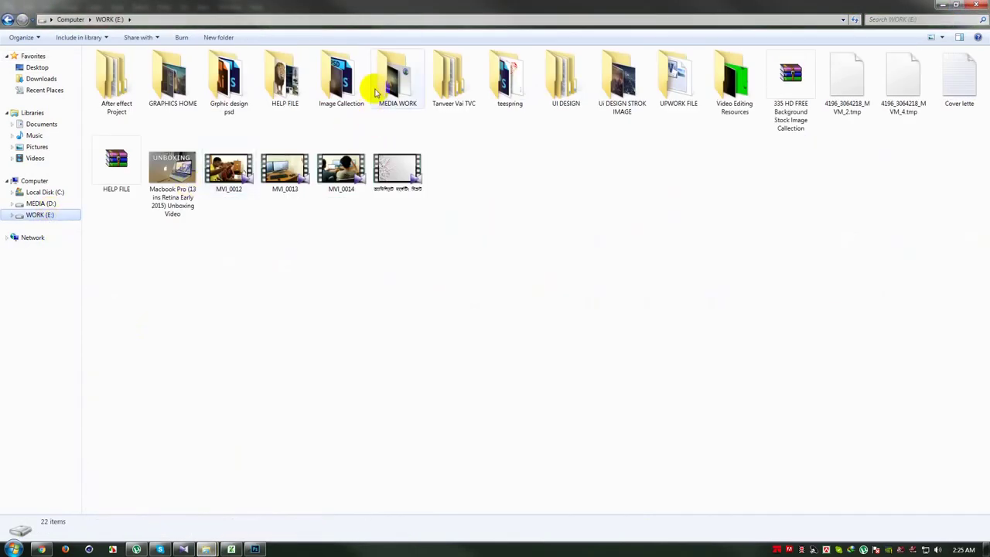
double_click(297, 82)
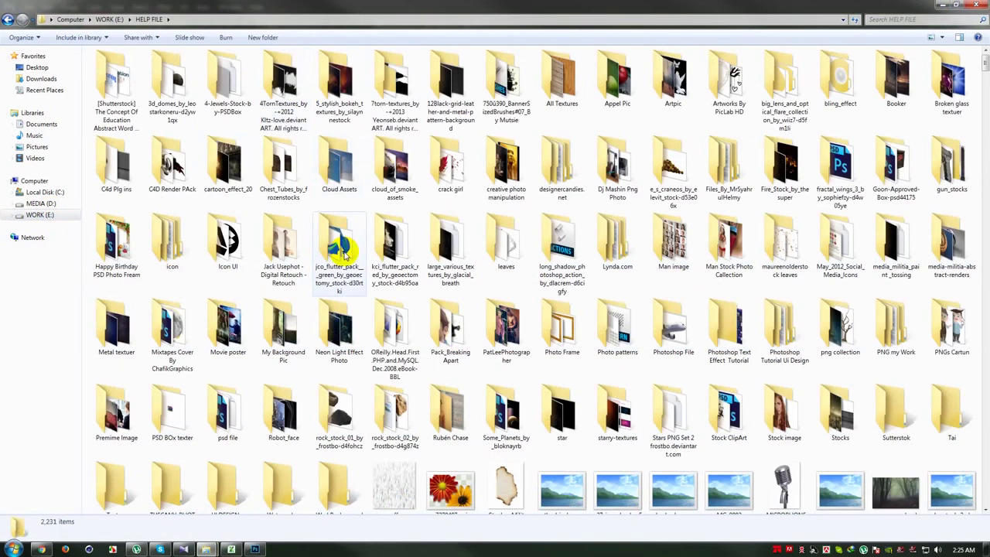
scroll(345, 252, down, 5)
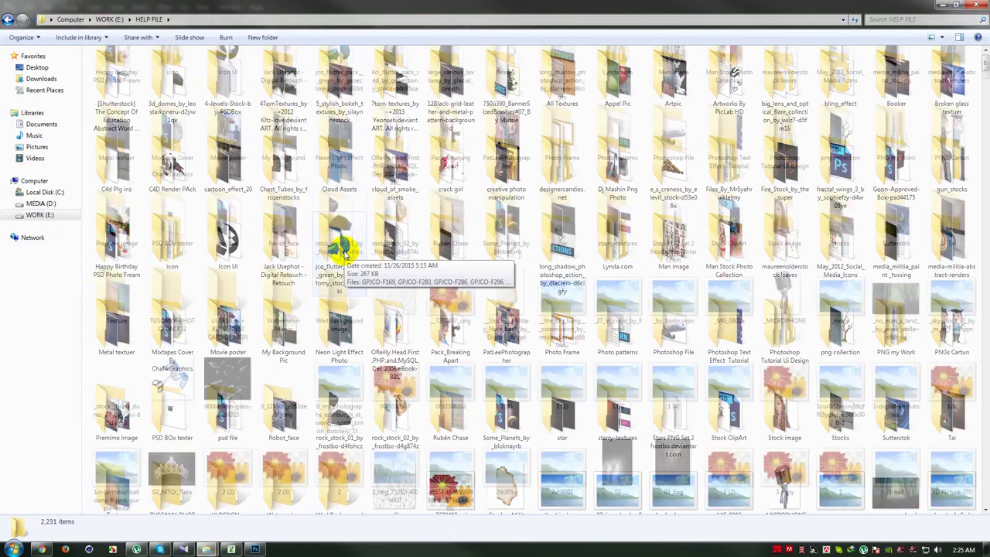
click(40, 214)
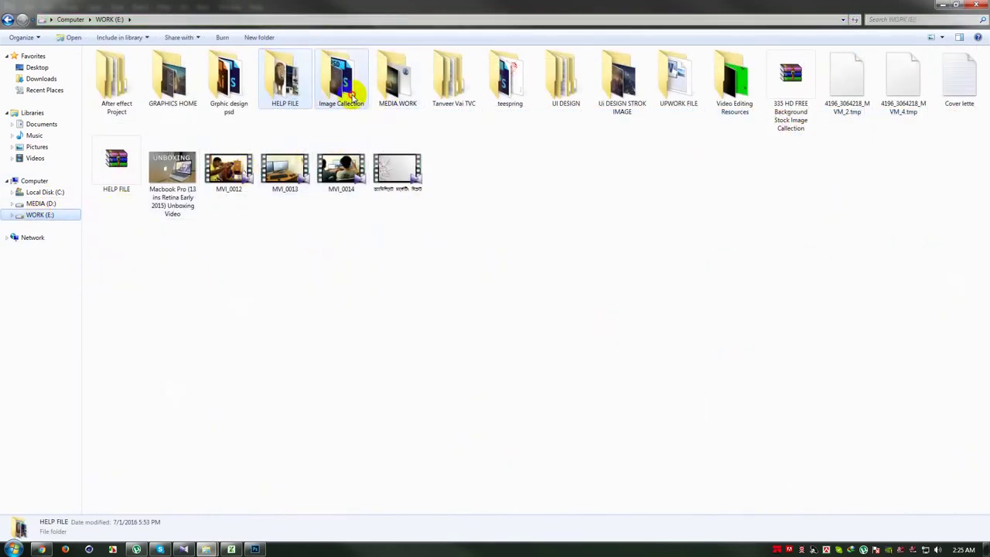
double_click(349, 100)
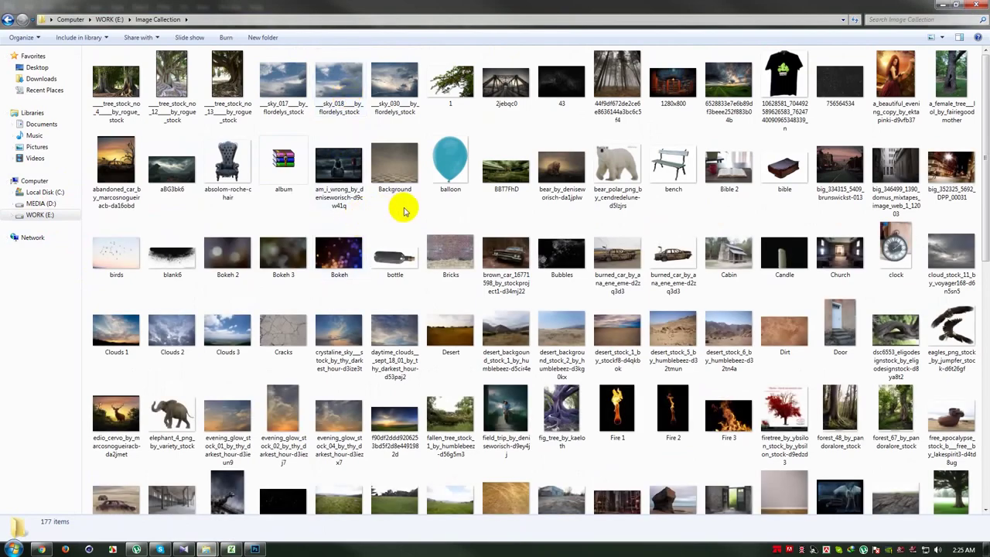
Step: Preview the desert, dramatic sky and Clouds 3 photos
double_click(506, 346)
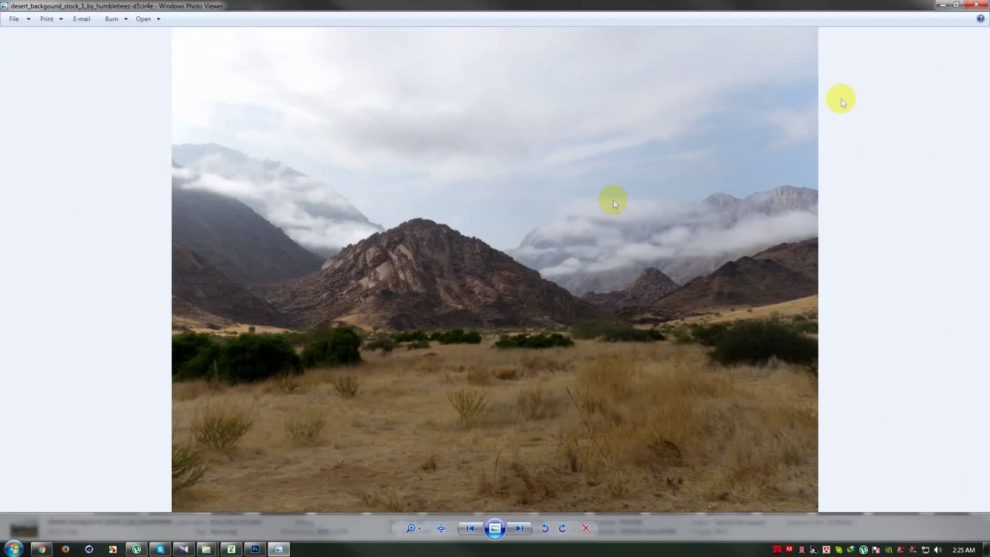
click(980, 7)
scroll(783, 344, down, 5)
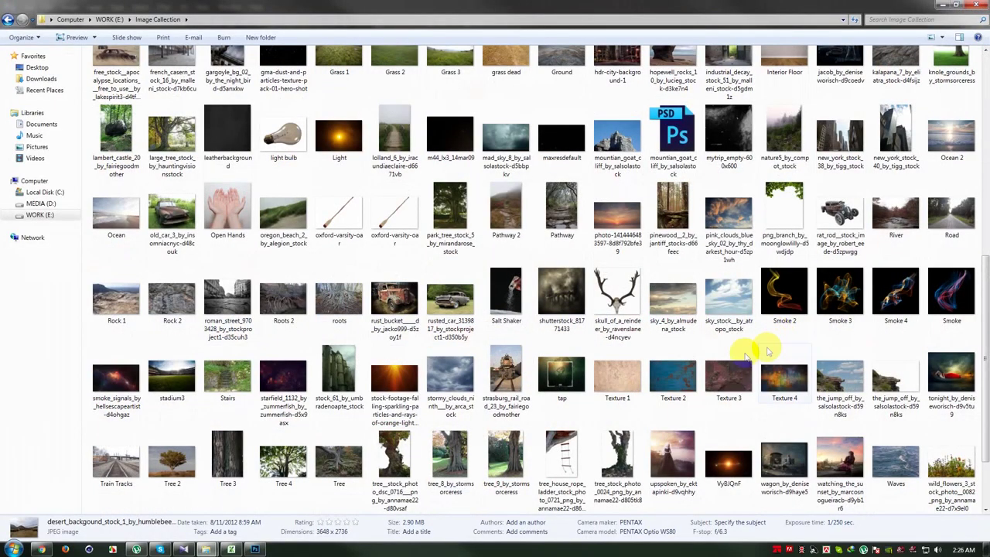
scroll(334, 372, down, 2)
mouse_move(339, 387)
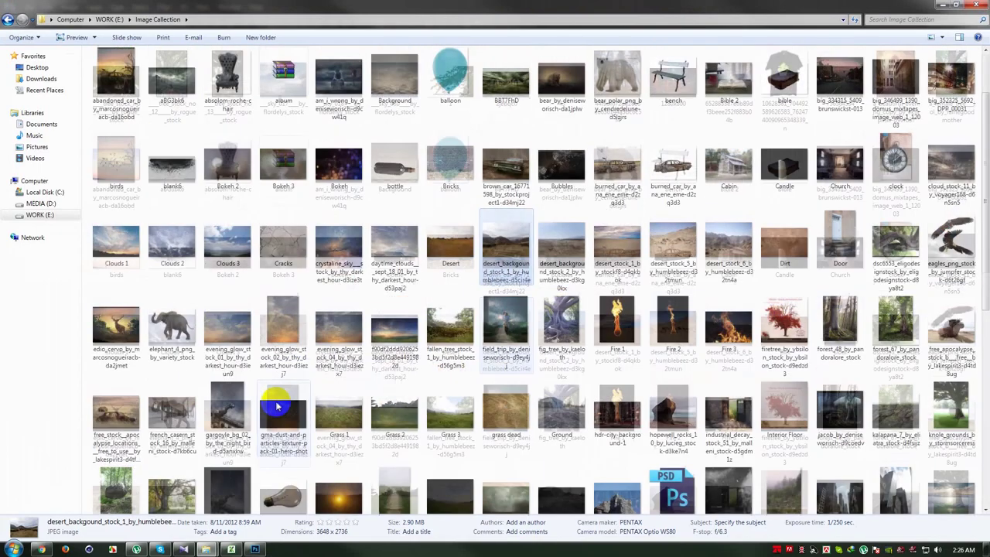
scroll(309, 379, up, 15)
double_click(733, 91)
click(971, 6)
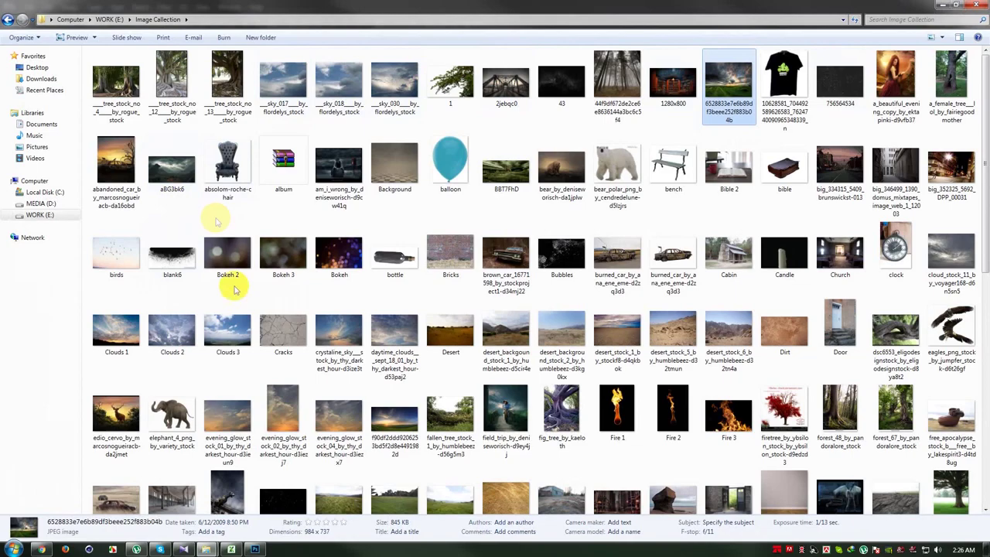
double_click(232, 334)
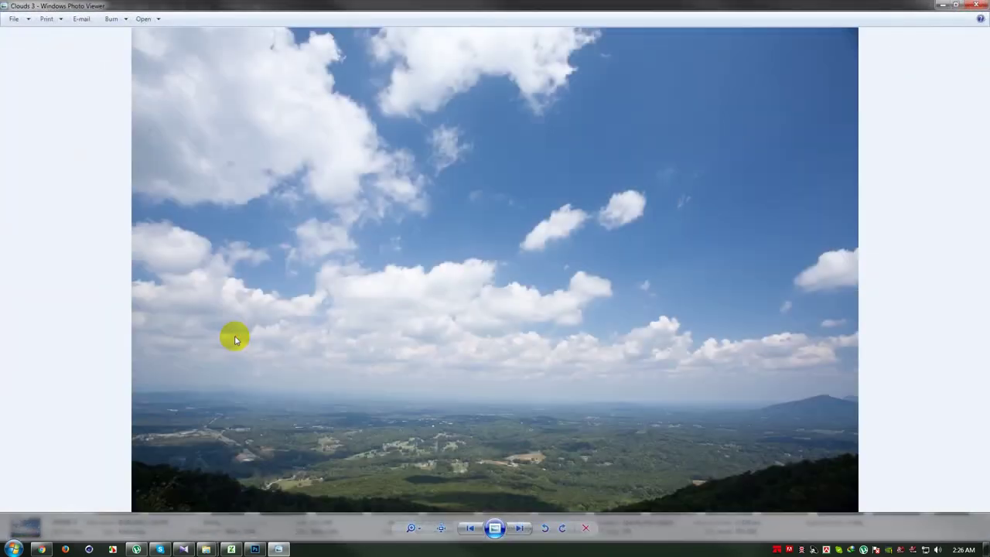
click(982, 4)
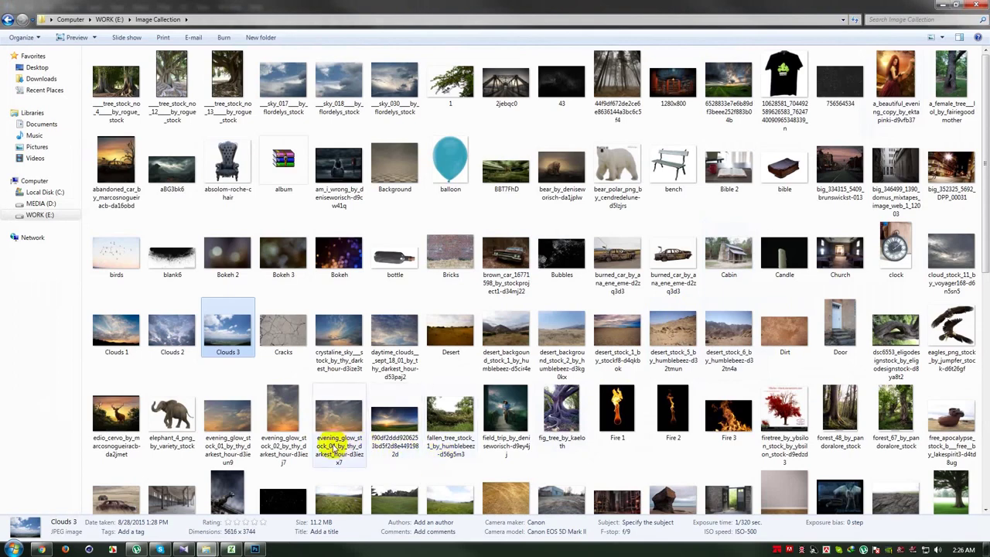
Step: Preview kalapana_7, Grass 3 and Grass 1, settling on Grass 1
scroll(331, 441, down, 2)
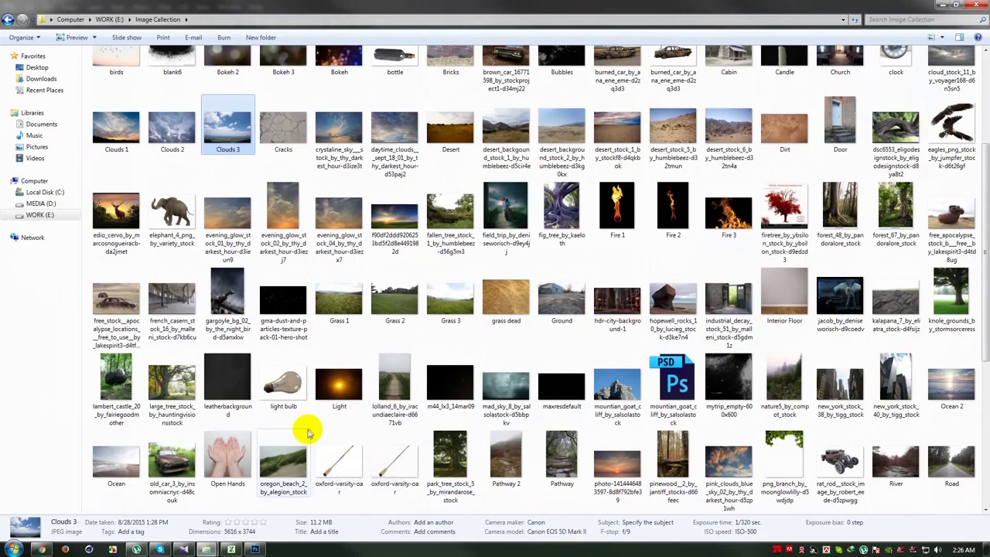
click(784, 380)
double_click(874, 304)
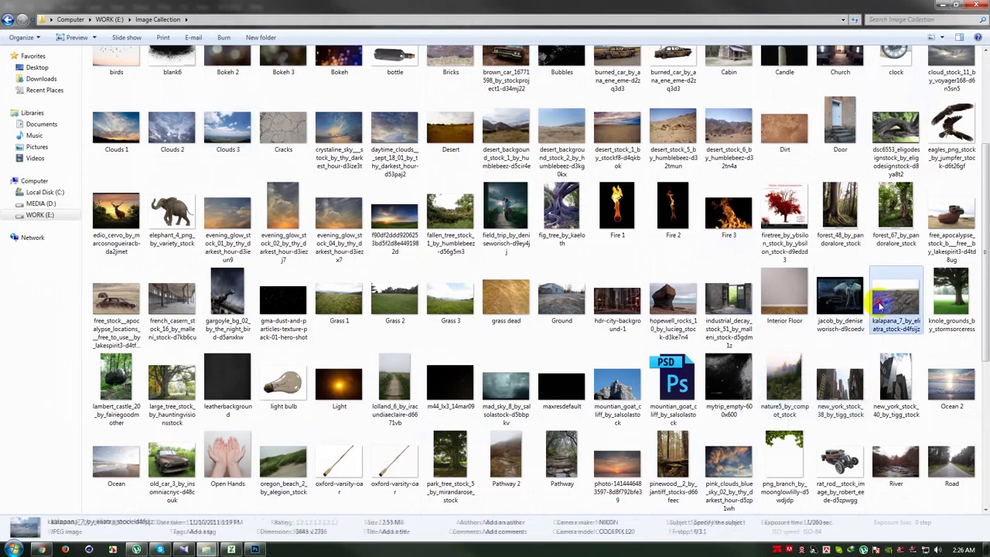
click(976, 5)
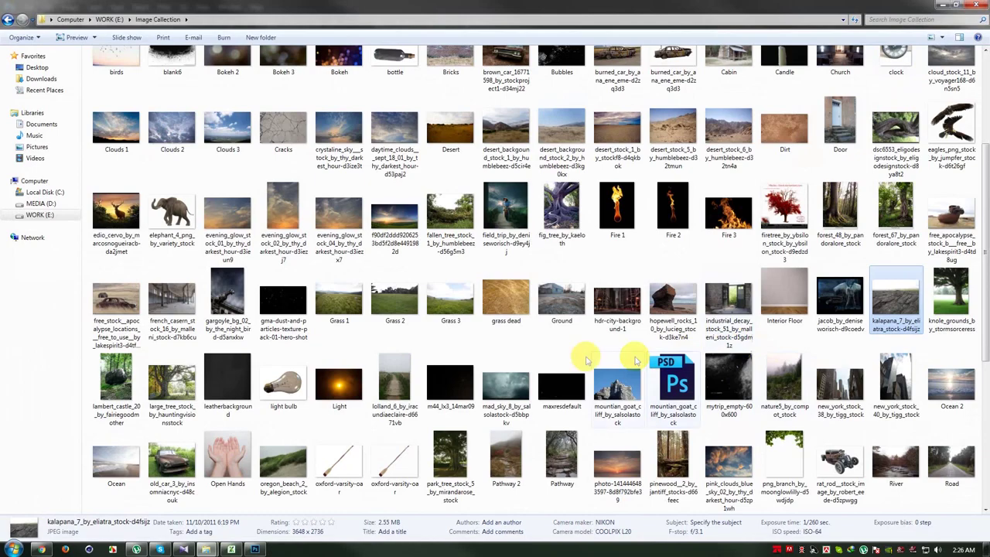
click(448, 303)
double_click(448, 303)
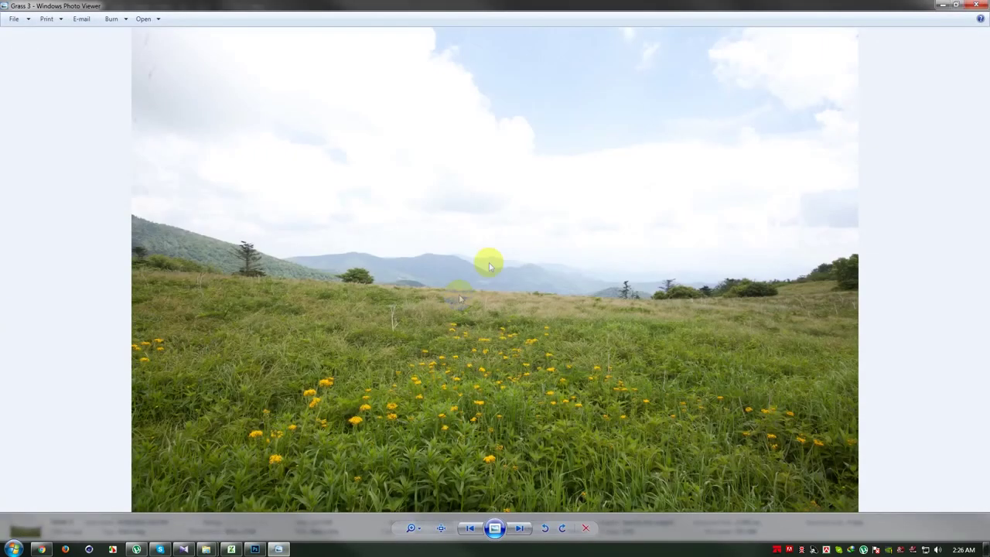
key(Escape)
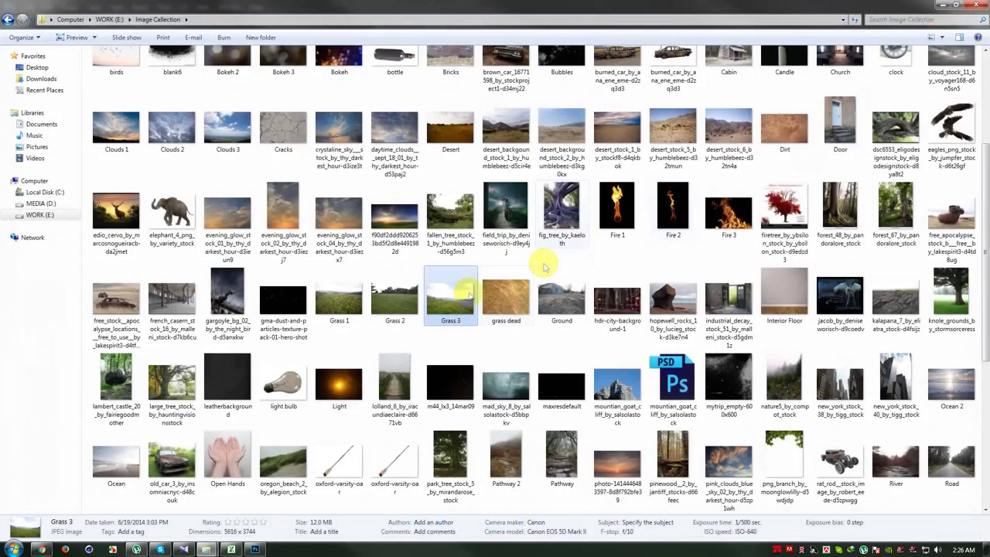
double_click(342, 298)
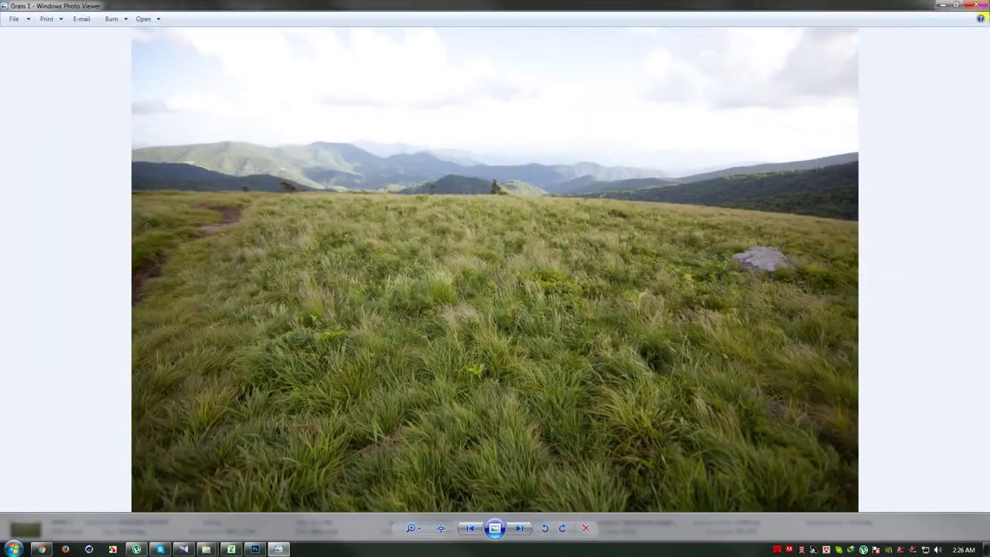
key(Escape)
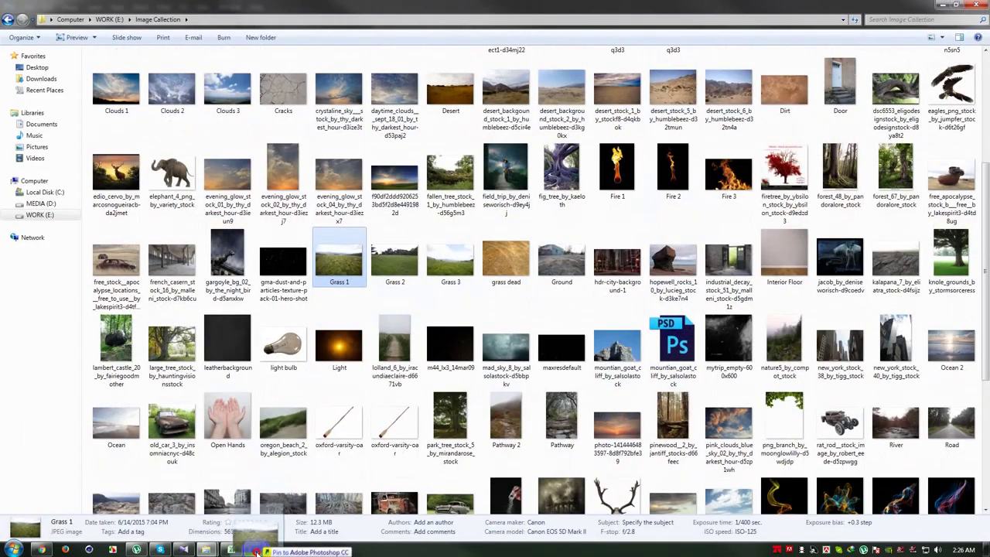
click(263, 535)
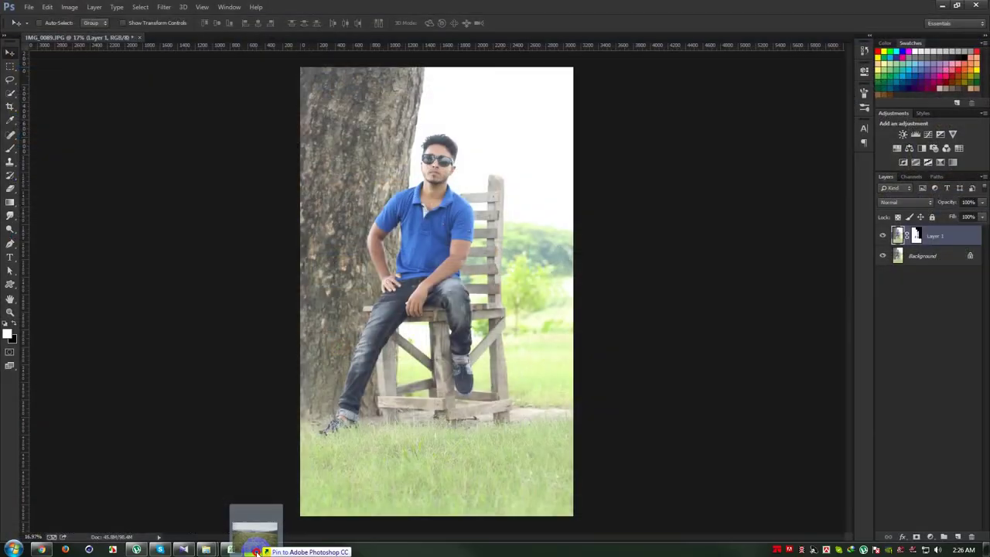
Step: Place Grass 1 enlarged across the frame beneath Layer 1, then select the Background layer
drag(409, 372, 410, 372)
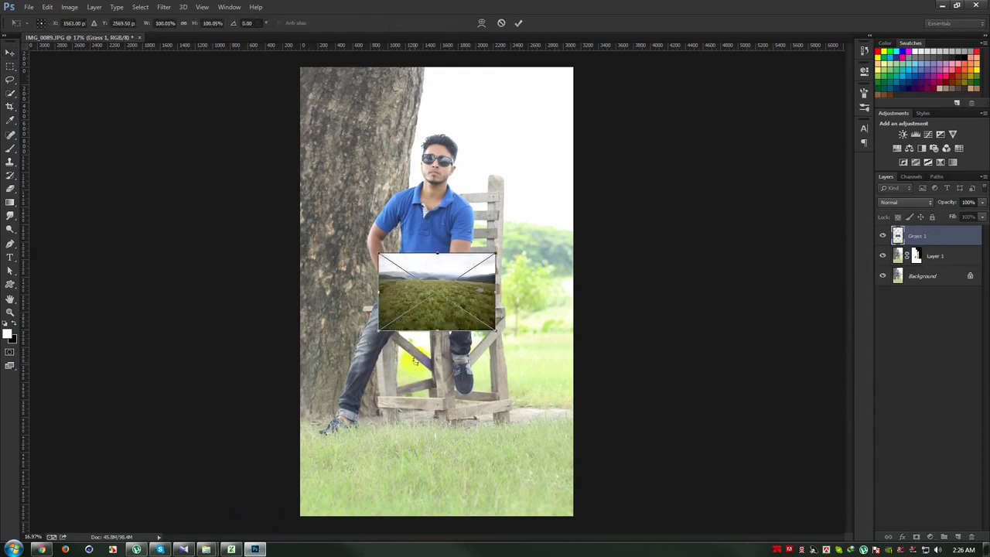
mouse_move(495, 330)
mouse_down()
mouse_move(592, 381)
mouse_move(594, 369)
mouse_move(593, 386)
mouse_up()
click(519, 23)
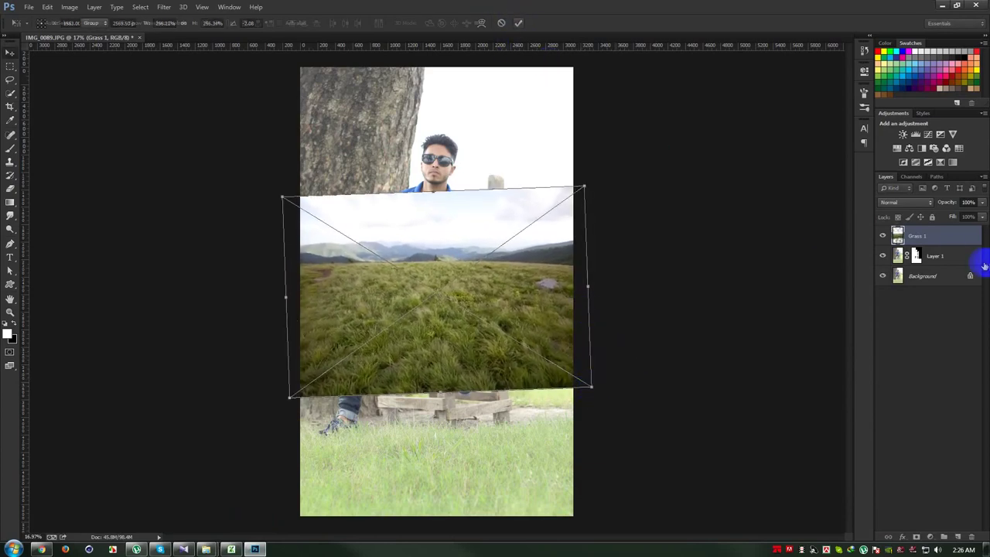
drag(918, 235, 923, 263)
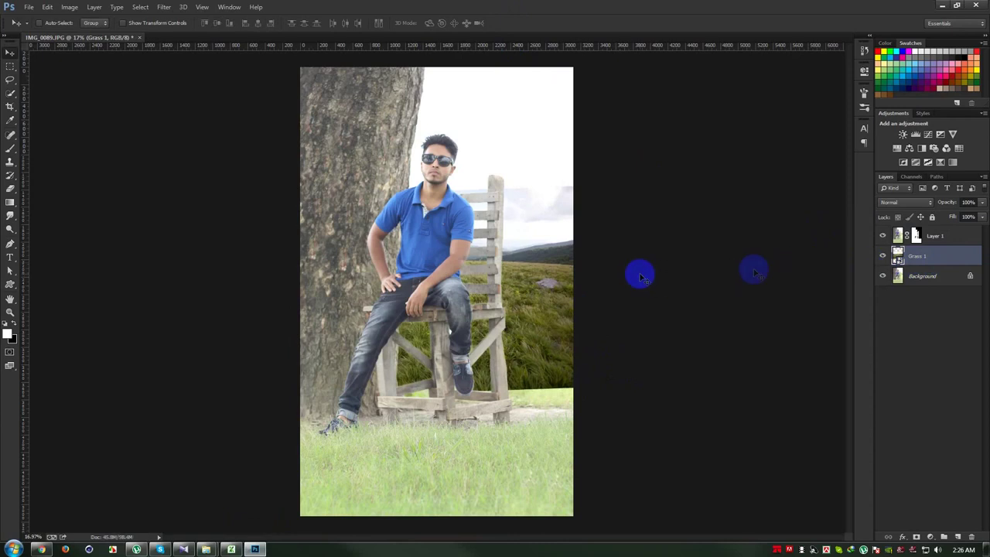
click(971, 276)
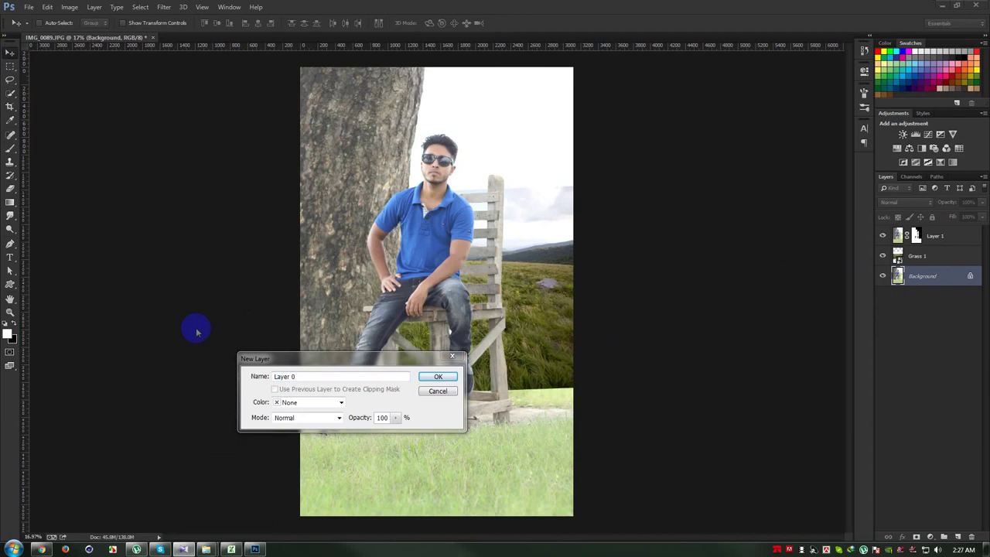
Step: Convert Background to Layer 0, rasterize Grass 1 and move it beneath Layer 0
click(438, 376)
click(943, 261)
right_click(927, 258)
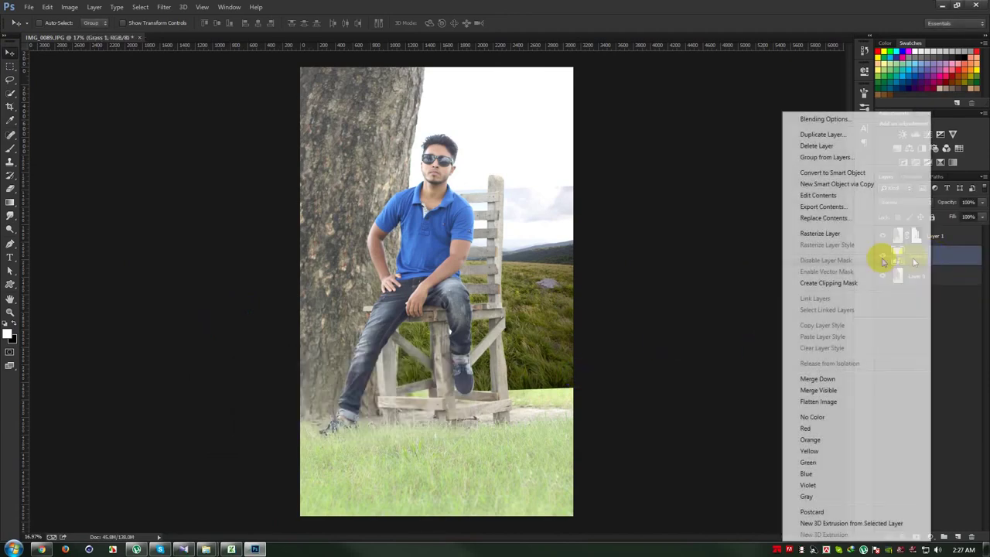
click(818, 232)
drag(942, 266, 936, 296)
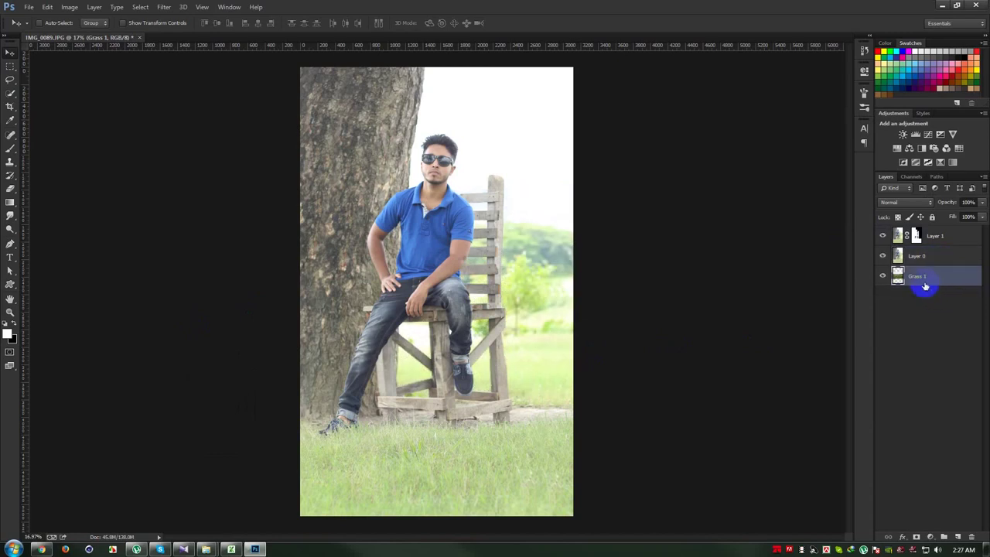
Step: Enlarge Grass 1 and shift it up slightly, then reselect Layer 0
click(882, 255)
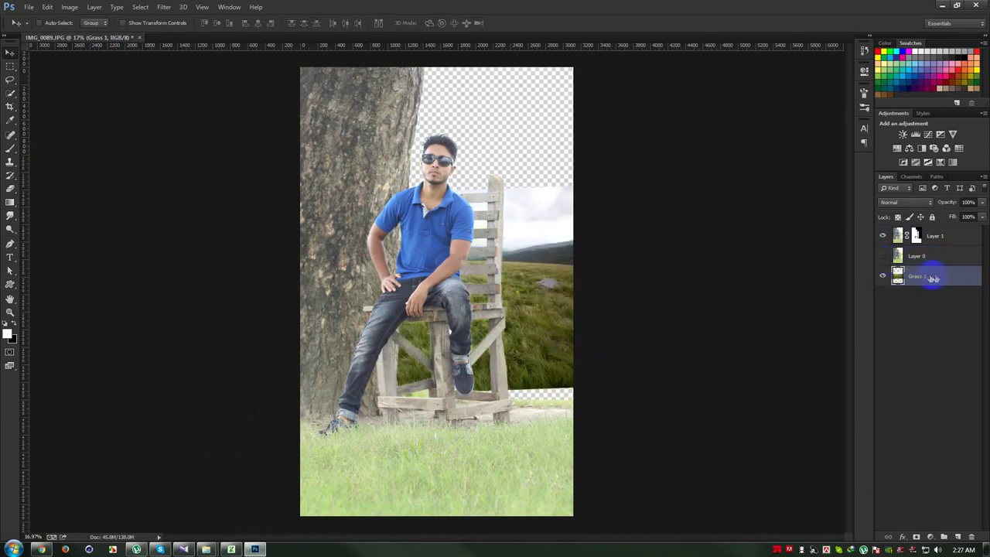
key(ctrl+t)
mouse_move(588, 183)
mouse_down()
mouse_move(615, 169)
mouse_move(589, 286)
mouse_move(593, 273)
mouse_up()
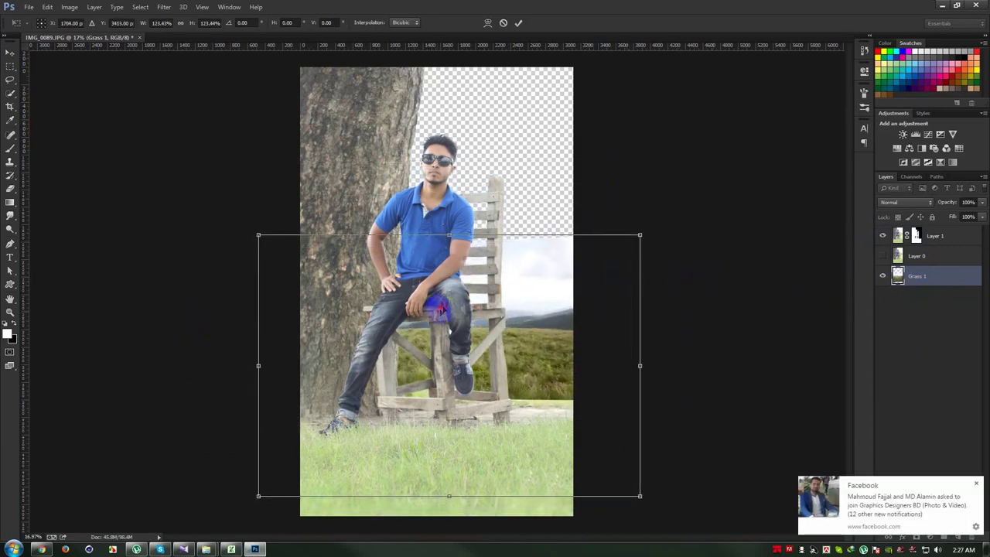
drag(441, 312, 477, 295)
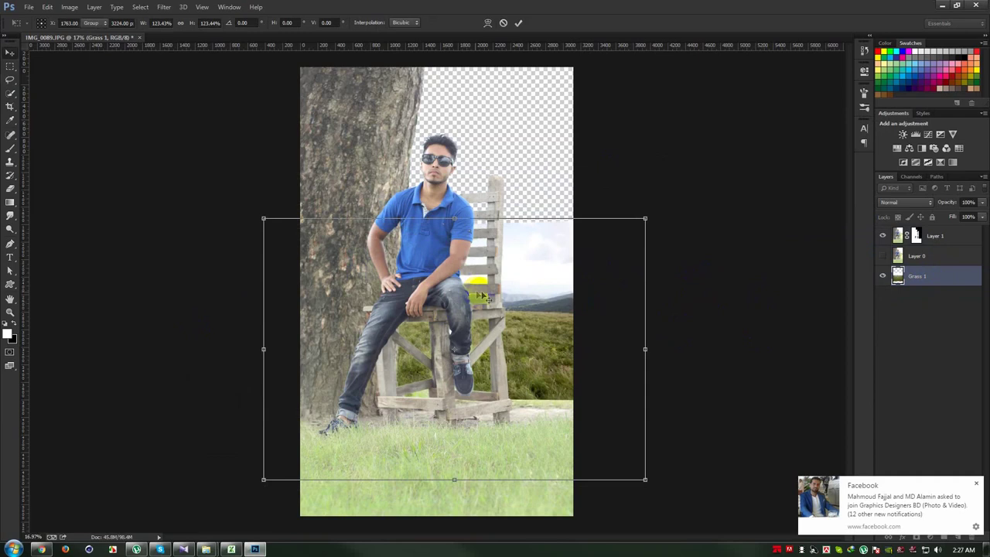
key(Return)
click(882, 255)
click(928, 255)
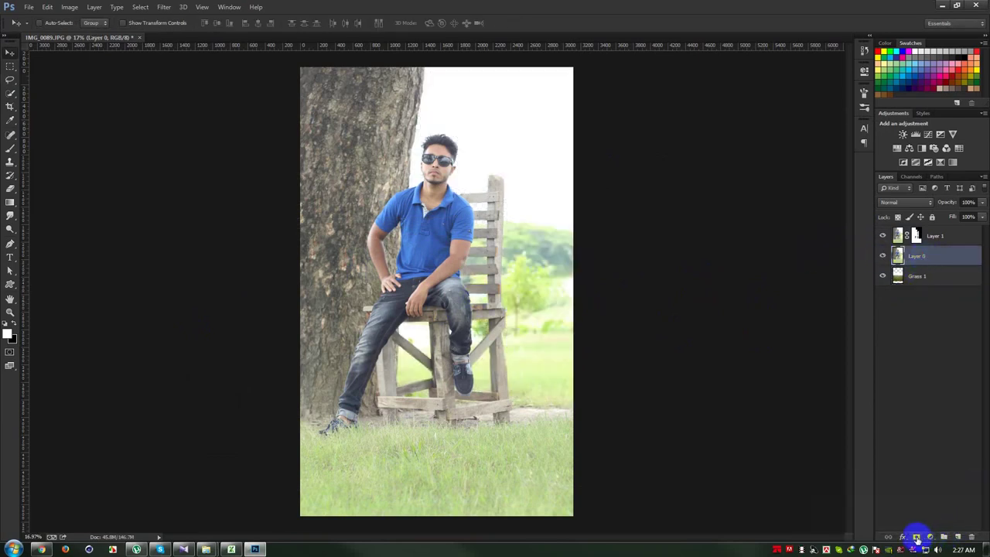
Step: Gradient-mask Layer 0's upper backdrop to reveal the hills and field right of the chair
click(12, 201)
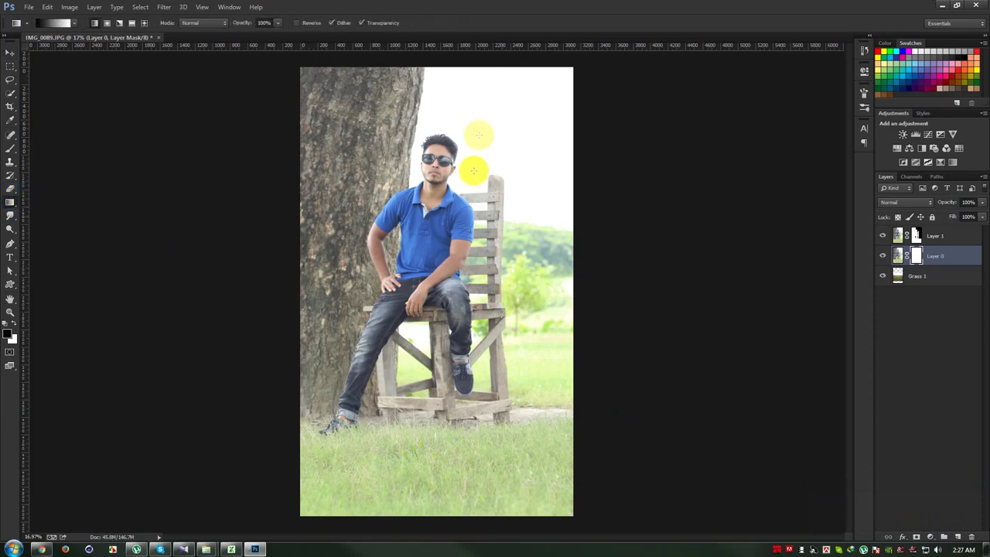
drag(459, 62, 459, 195)
drag(498, 163, 510, 355)
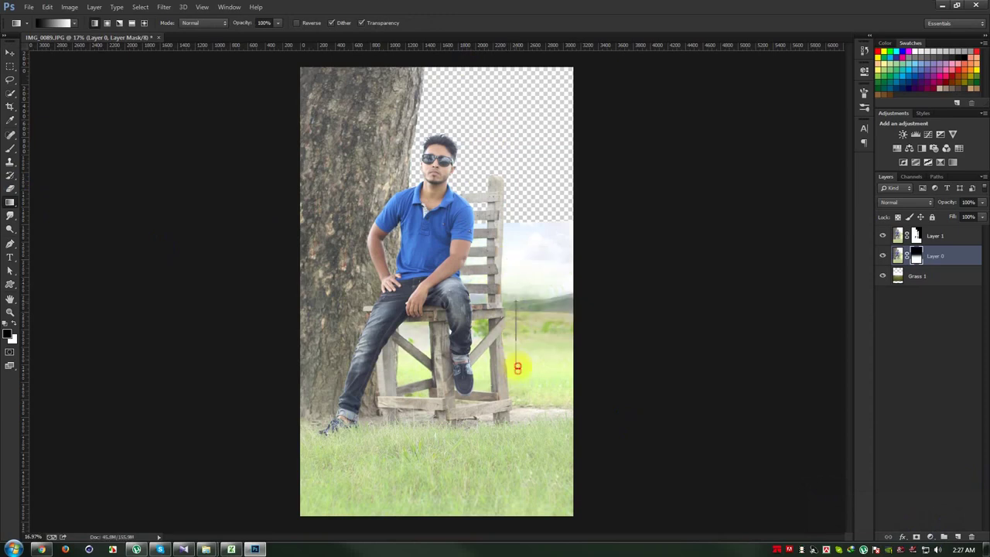
drag(522, 407, 522, 412)
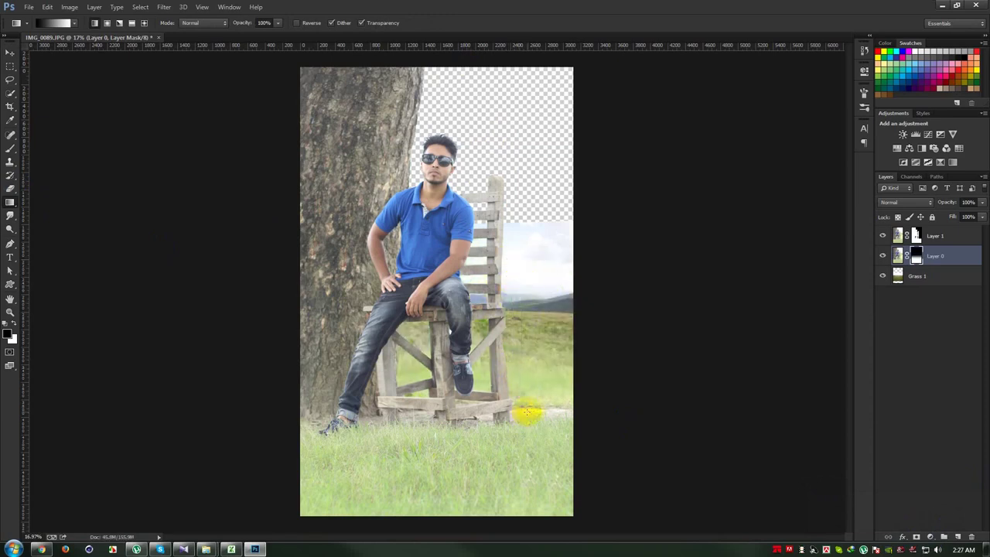
Step: Refit Grass 1 behind the chair at about 67% height, moved down about 54 px
click(932, 274)
key(ctrl+t)
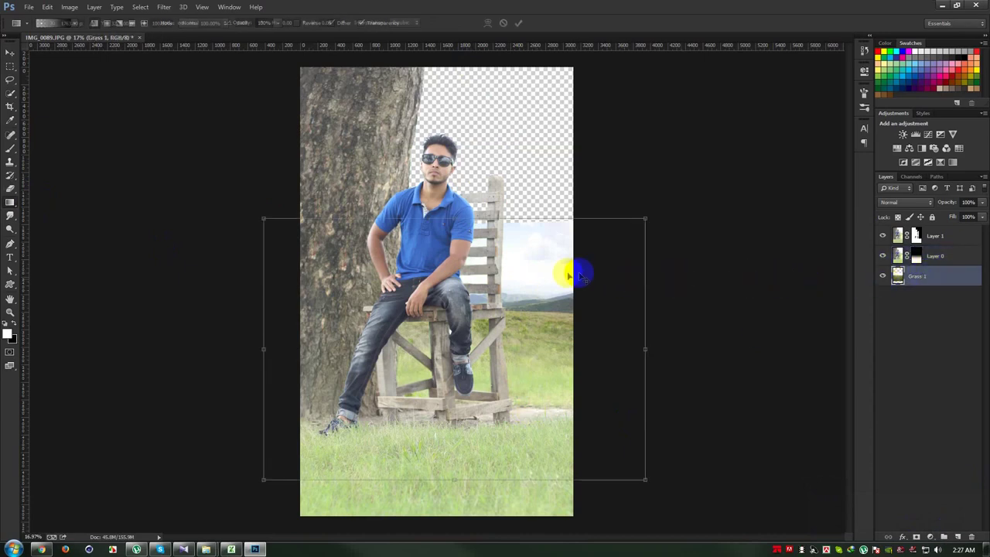
drag(644, 218, 734, 159)
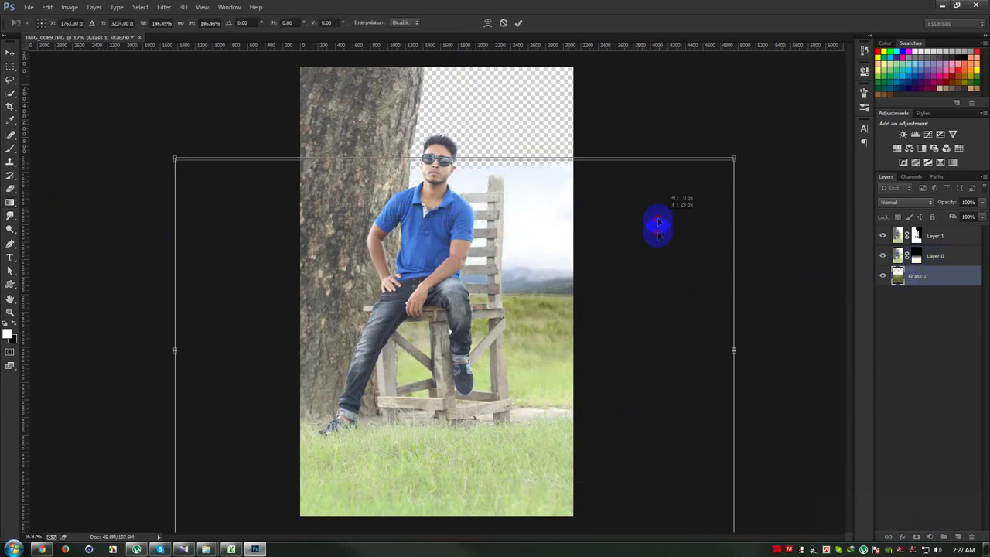
drag(656, 224, 658, 249)
scroll(491, 438, down, 1)
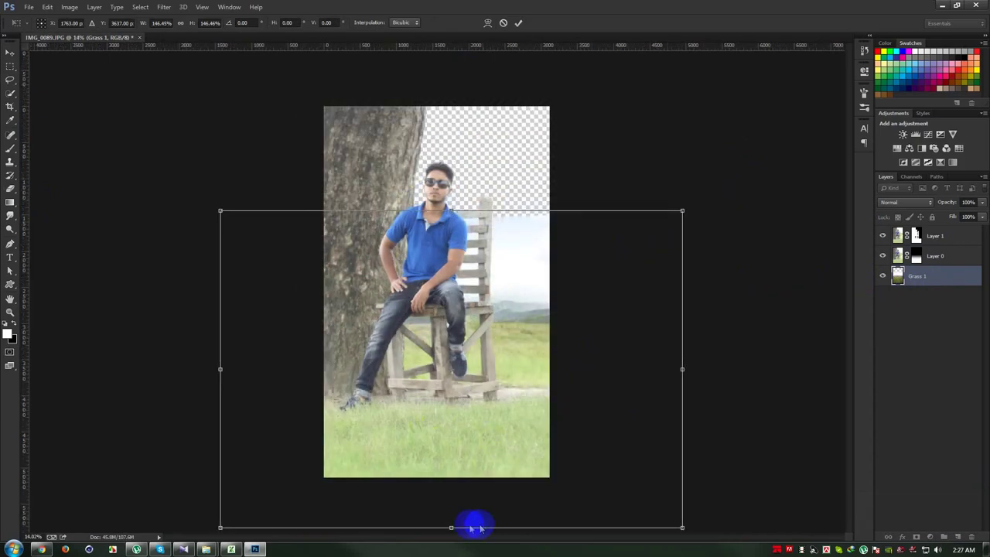
drag(452, 525, 457, 433)
drag(502, 332, 504, 353)
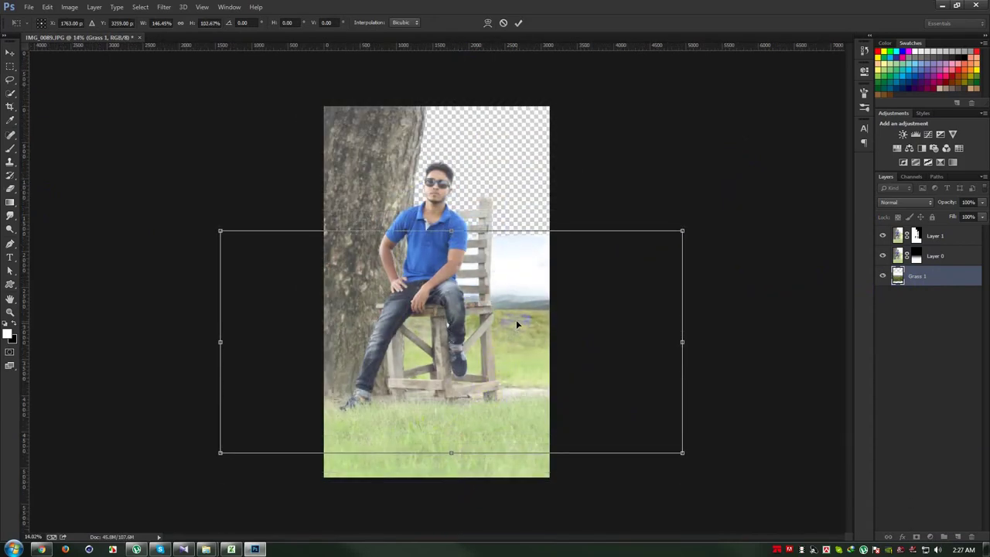
drag(449, 453, 456, 369)
drag(524, 315, 523, 353)
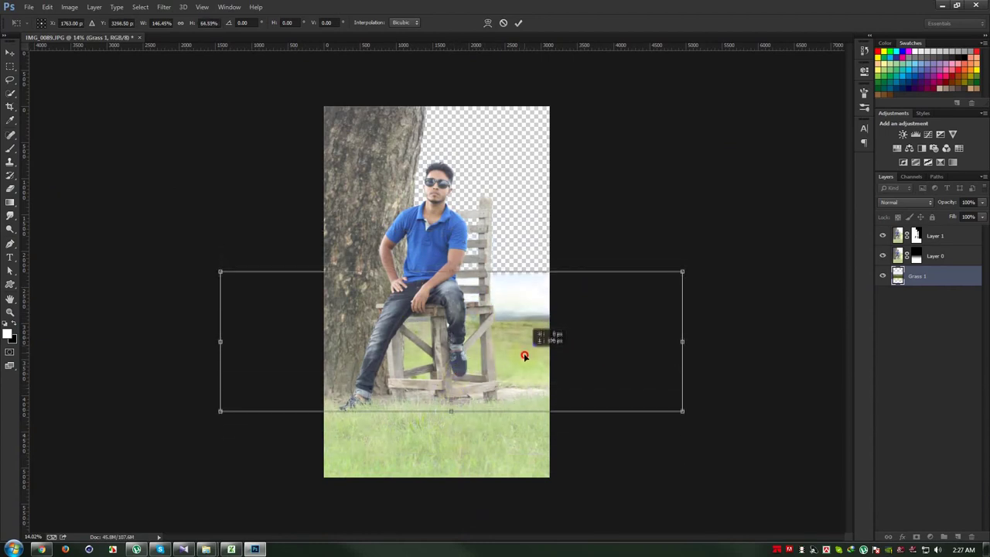
drag(461, 274, 452, 257)
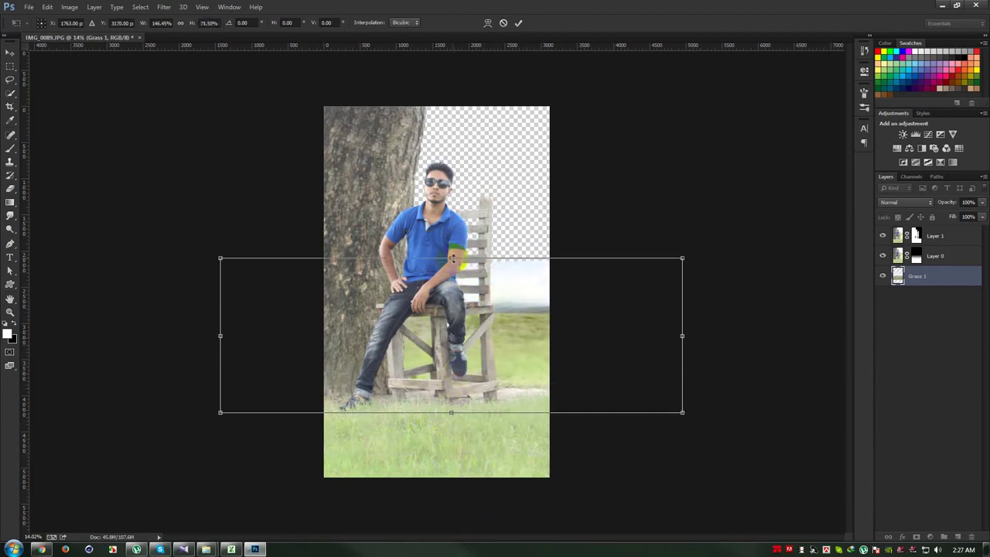
key(Return)
Step: Drag sky_stock__by_atropo_stock from the Image Collection folder toward Photoshop
key(g)
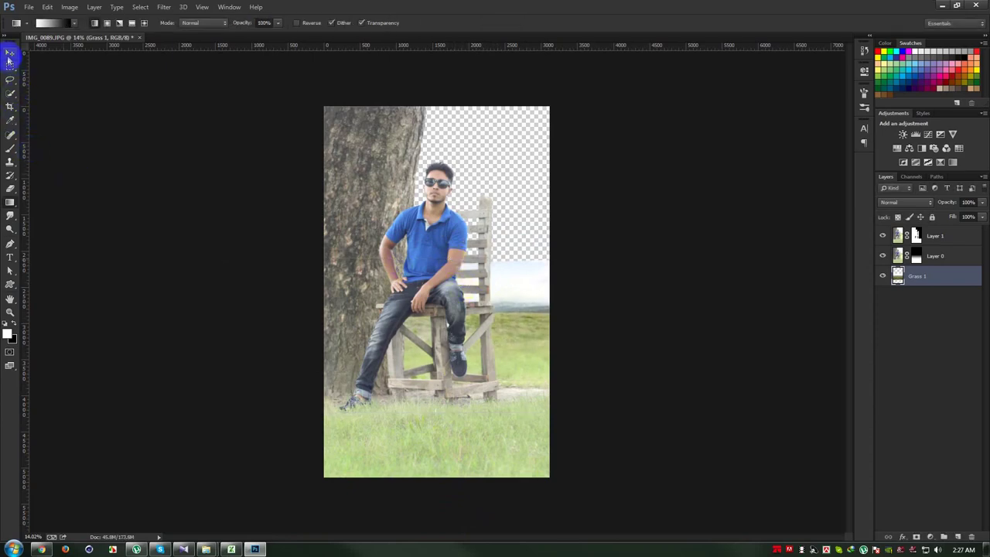
click(10, 52)
mouse_move(205, 549)
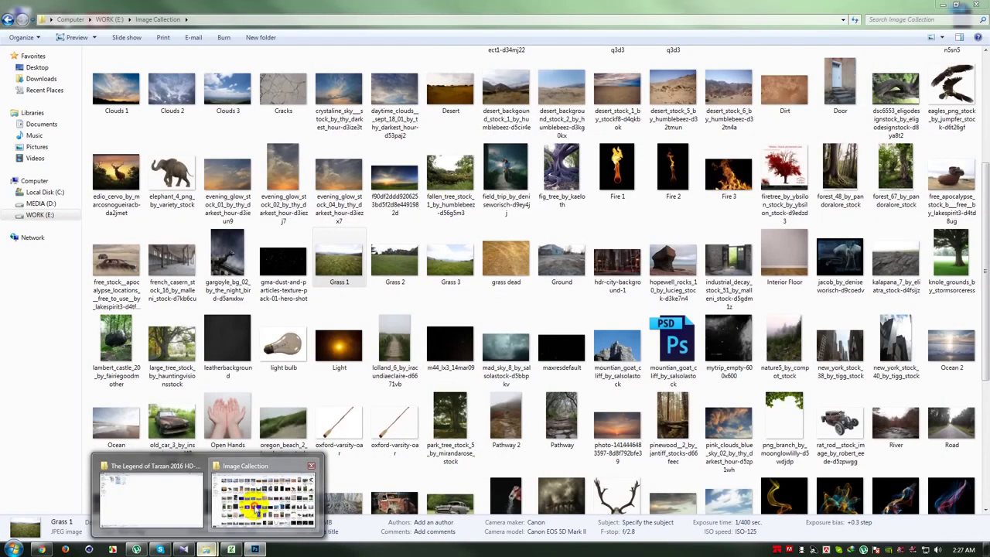
click(255, 503)
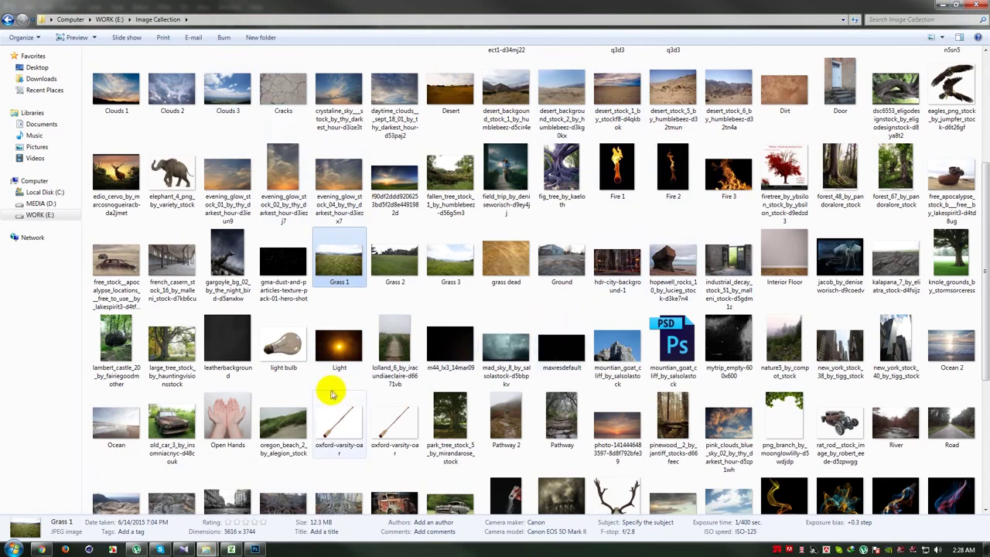
scroll(330, 395, down, 3)
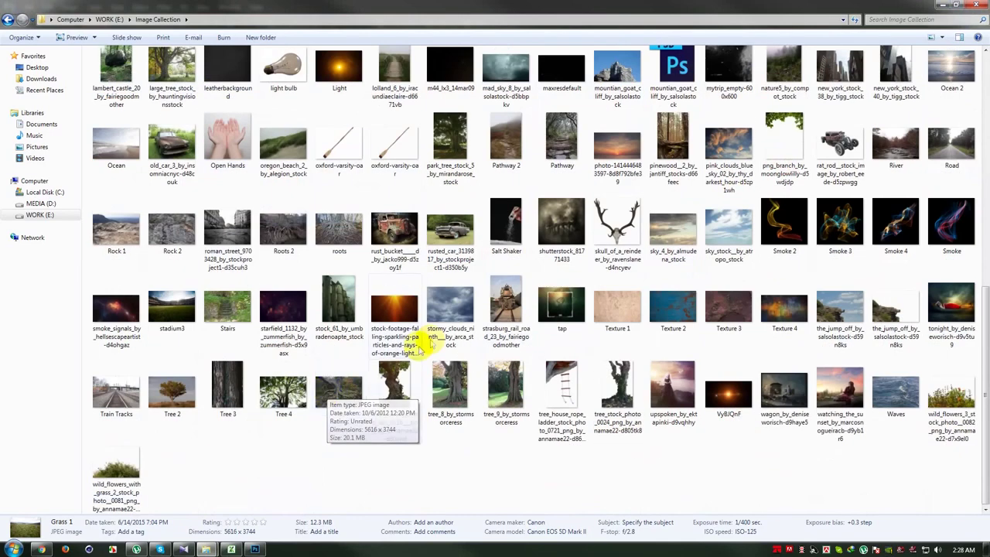
drag(728, 231, 243, 521)
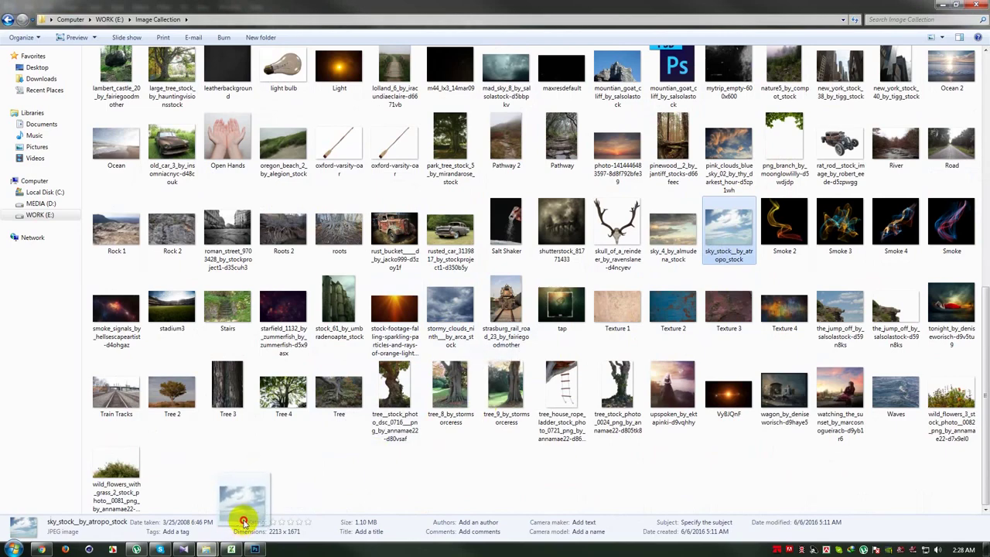
Step: Place the cloudy sky photo on the canvas and enlarge it to about 184%
drag(243, 521, 418, 304)
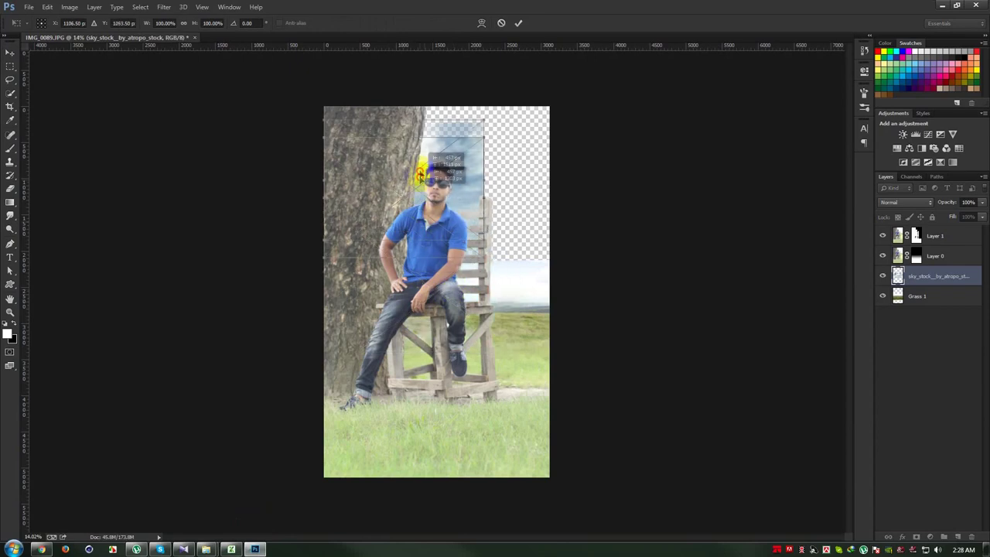
drag(429, 238, 471, 216)
drag(499, 252, 601, 356)
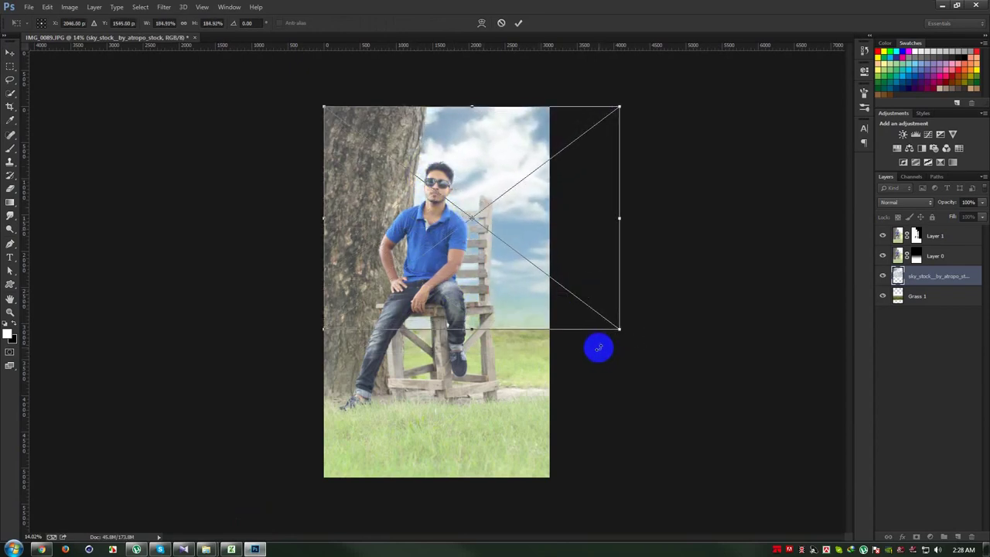
key(Return)
scroll(507, 276, up, 2)
Step: Slide the sky sideways behind the man and rasterize the sky layer
drag(521, 270, 489, 269)
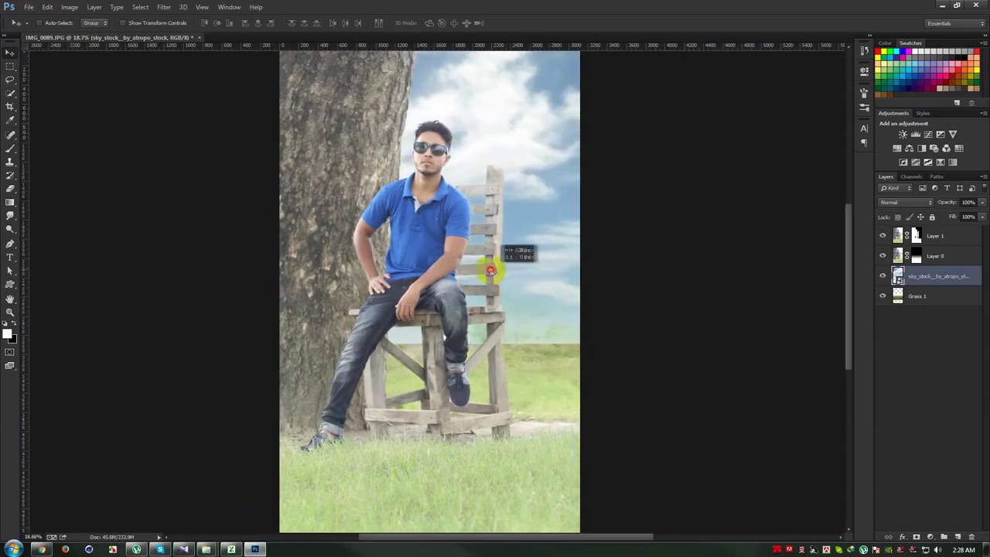
drag(490, 268, 503, 268)
right_click(924, 286)
click(831, 243)
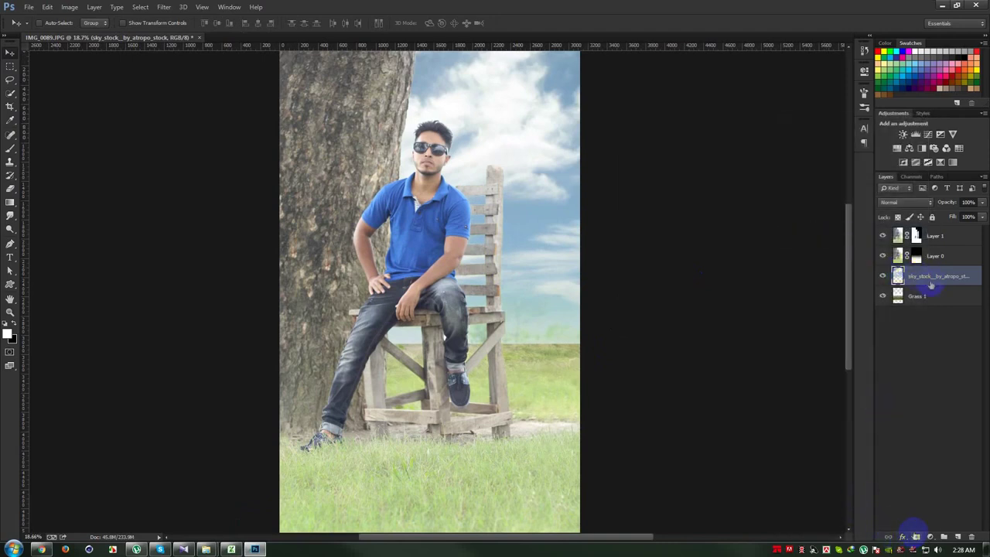
Step: Move the sky_stock layer beneath Grass 1 and hide Layer 0
click(924, 296)
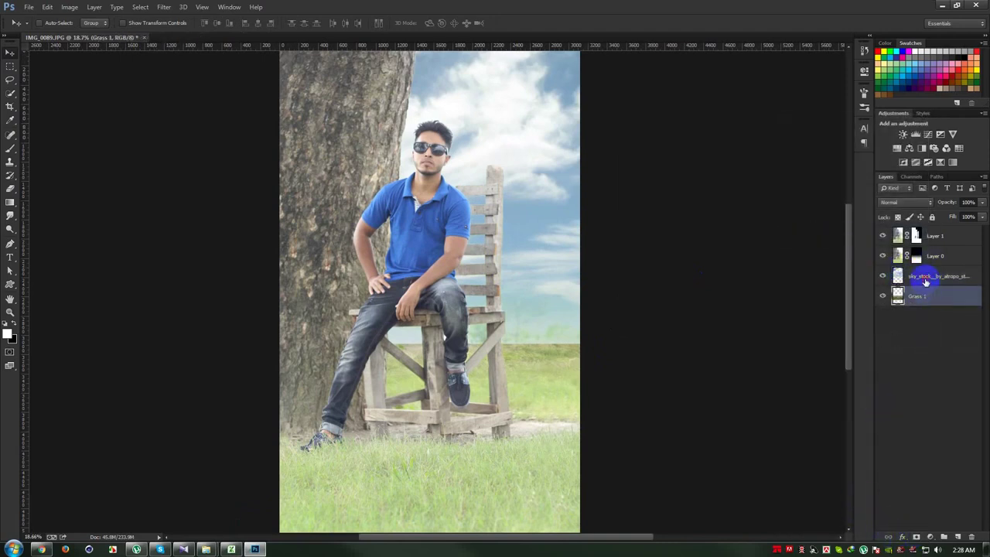
click(925, 280)
click(923, 299)
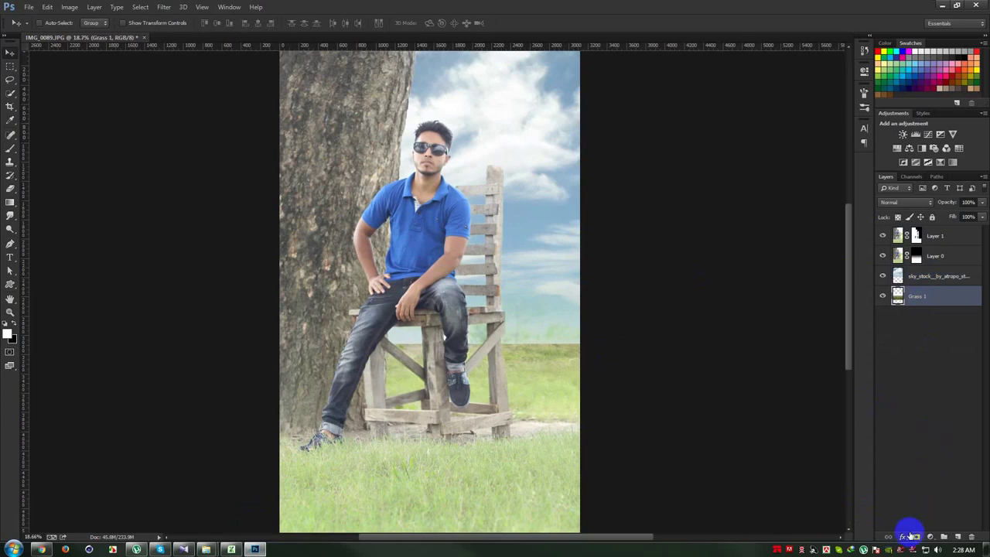
drag(917, 307, 915, 276)
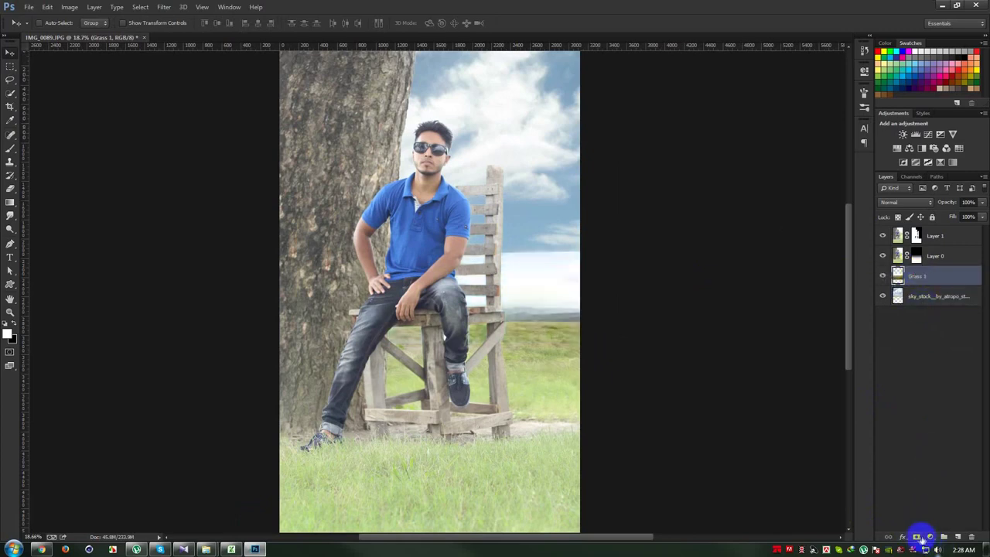
click(882, 252)
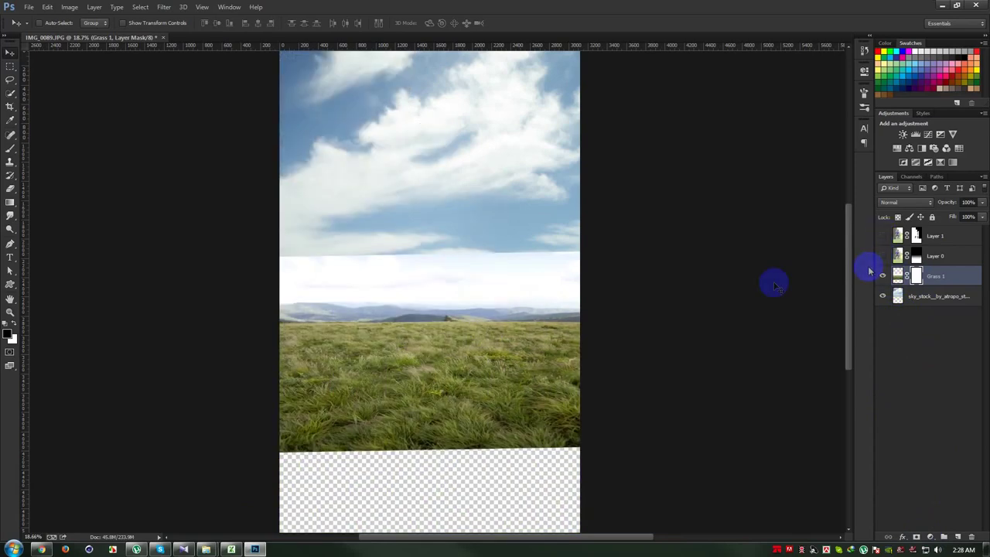
Step: Paint out Grass 1's hazy white band on its mask with a larger brush
click(10, 148)
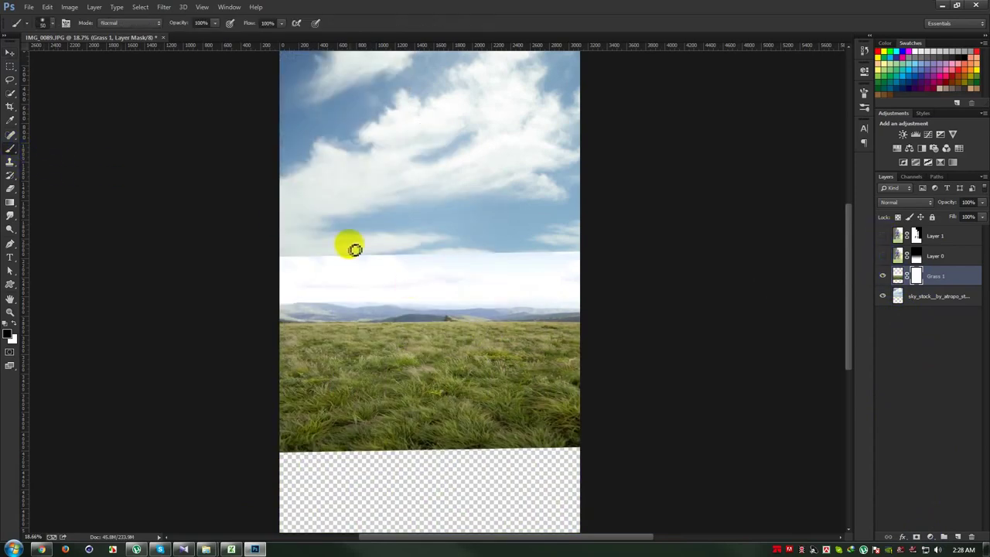
key(bracketright)
key(bracketright)
key(bracketright)
drag(309, 215, 502, 221)
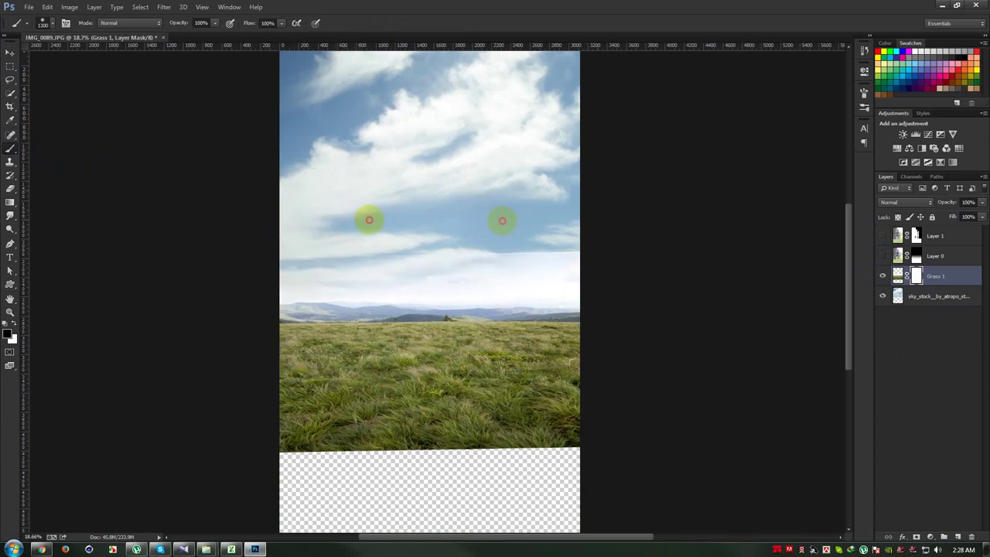
drag(501, 221, 232, 257)
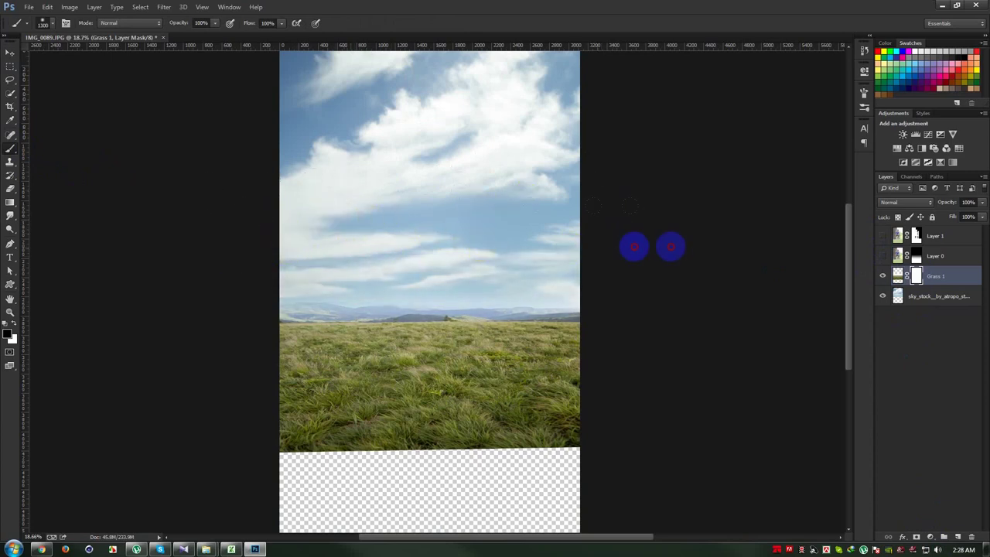
Step: Show Layer 0 again and select all four layers
click(10, 52)
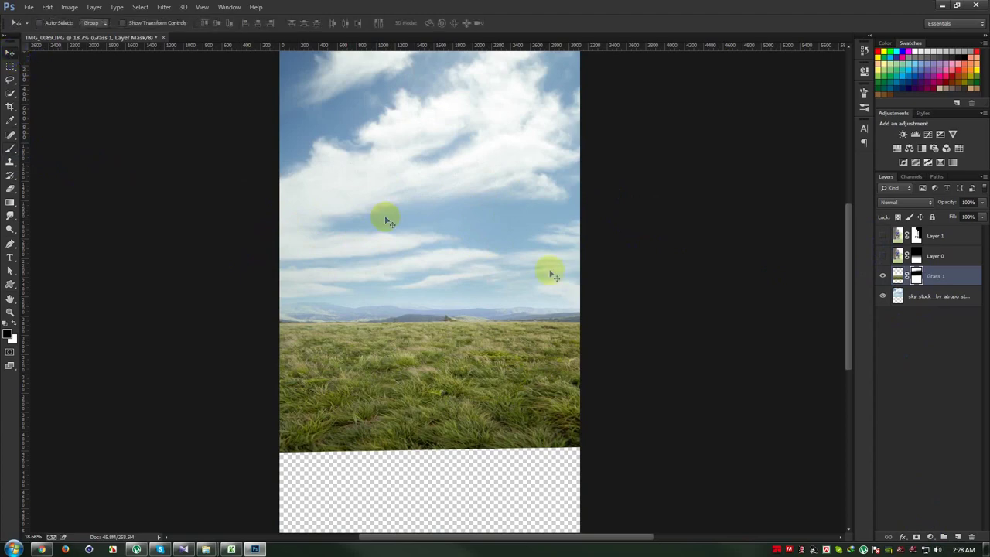
click(881, 256)
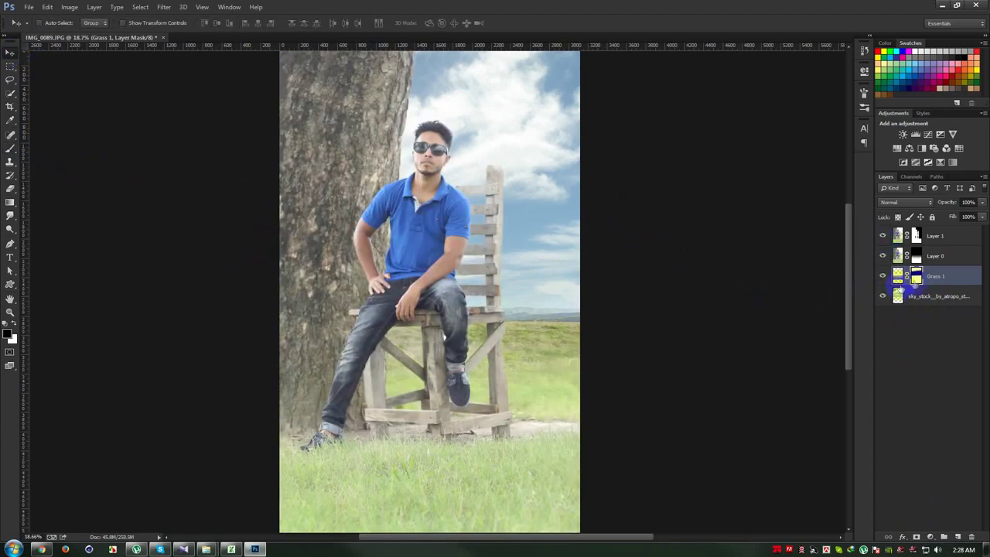
shift+click(940, 295)
shift+click(939, 241)
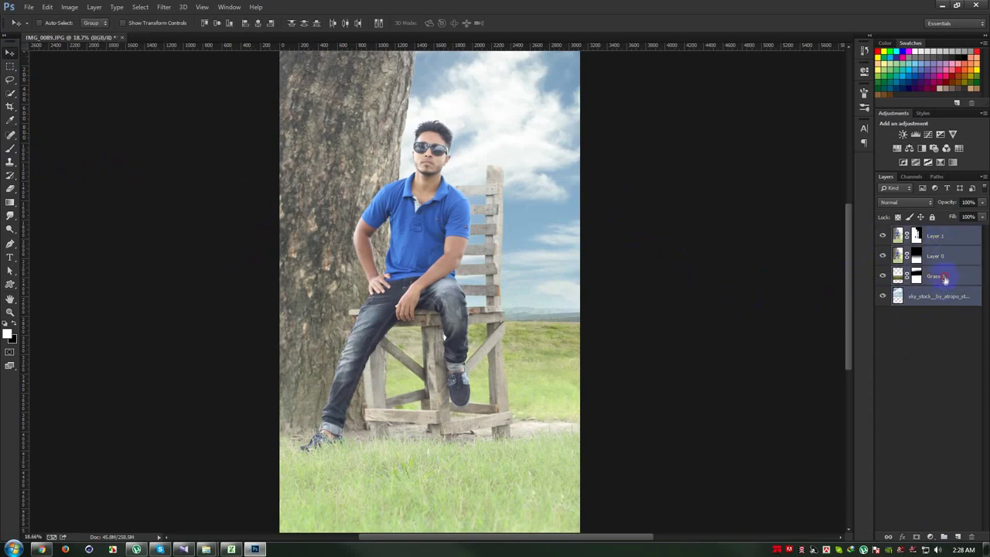
Step: Scale Grass 1 and sky_stock to about 104%, rotated about 0.9°
click(944, 279)
shift+click(943, 295)
key(ctrl+t)
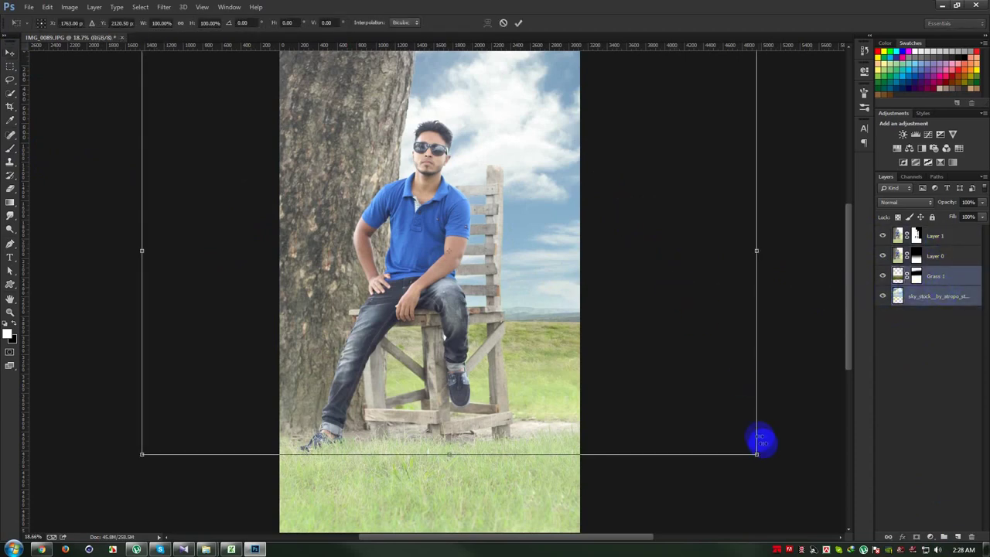
mouse_move(757, 454)
mouse_down()
mouse_move(813, 448)
mouse_move(771, 426)
mouse_up()
drag(687, 382, 717, 378)
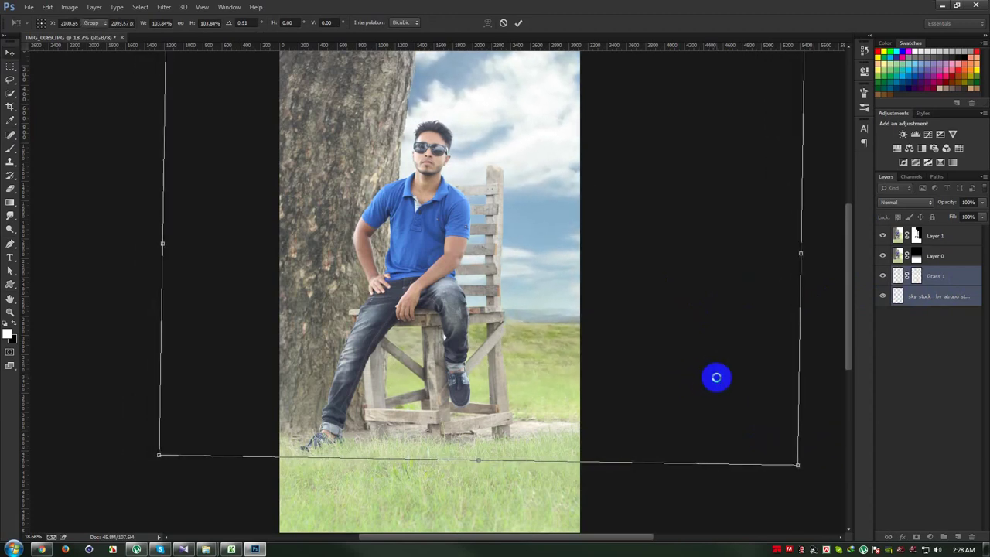
key(Return)
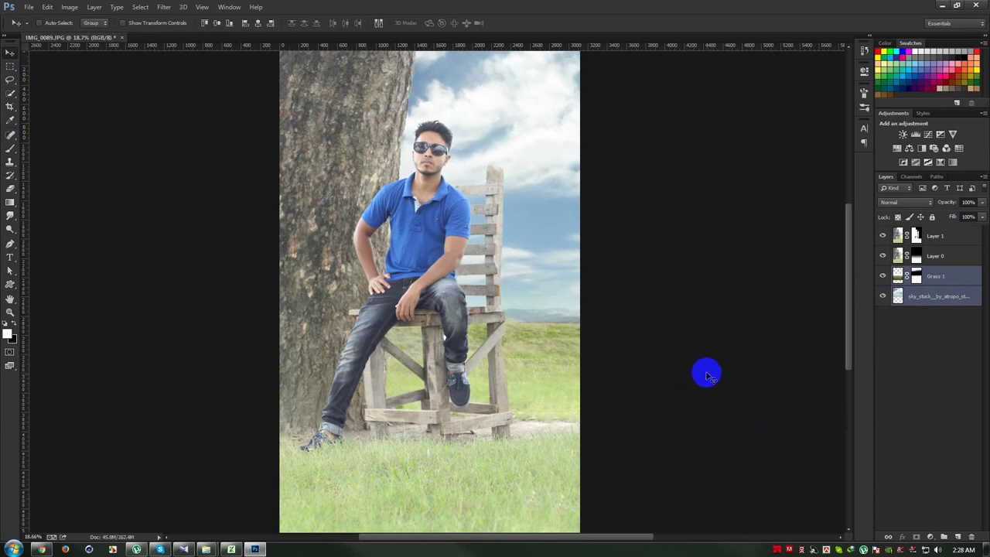
Step: Lower the grass and horizon slightly, then make Layer 1 active
mouse_move(699, 343)
mouse_down()
mouse_move(703, 365)
mouse_move(712, 334)
mouse_up()
shift+click(938, 297)
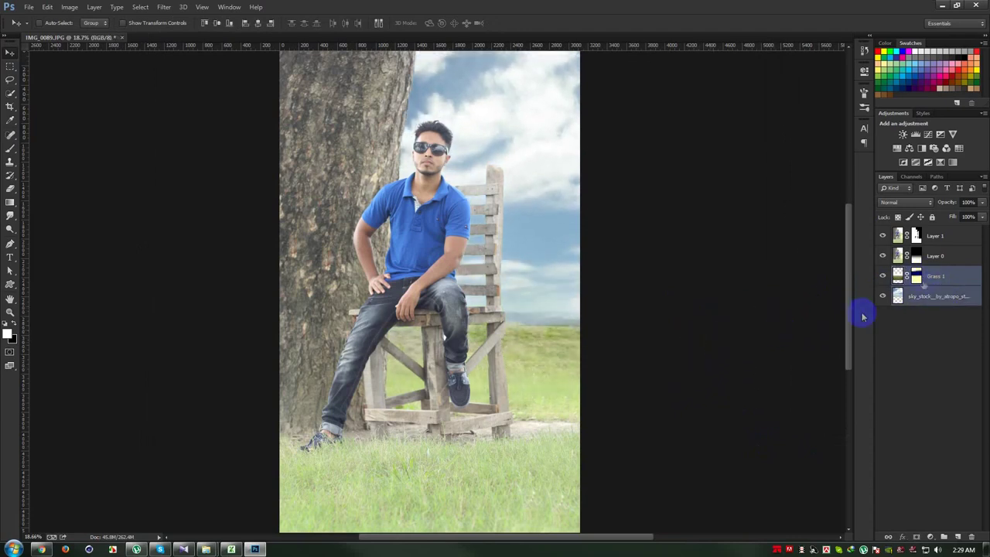
click(960, 242)
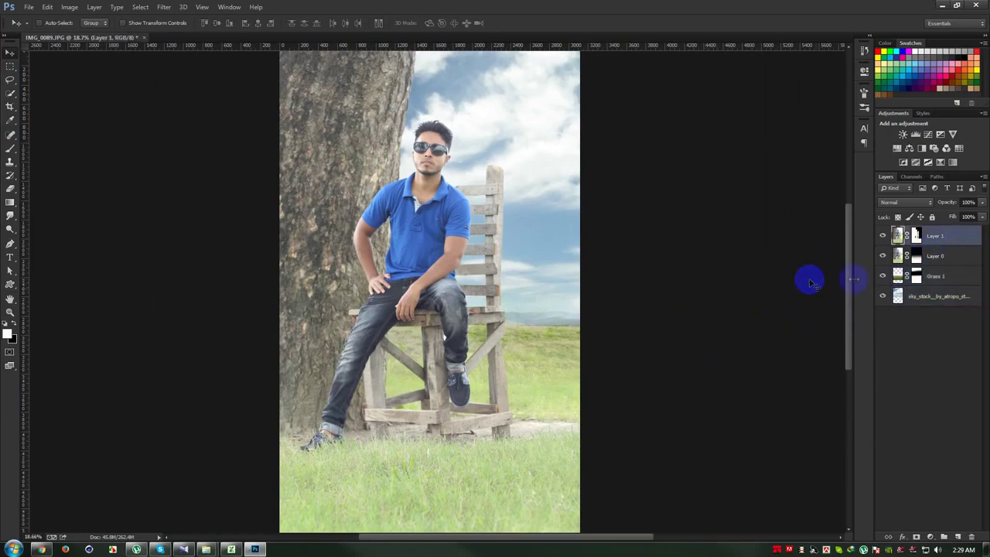
Step: Magic-wand the white gap by the man's knee and paint it out on Layer 1's mask
scroll(453, 346, up, 10)
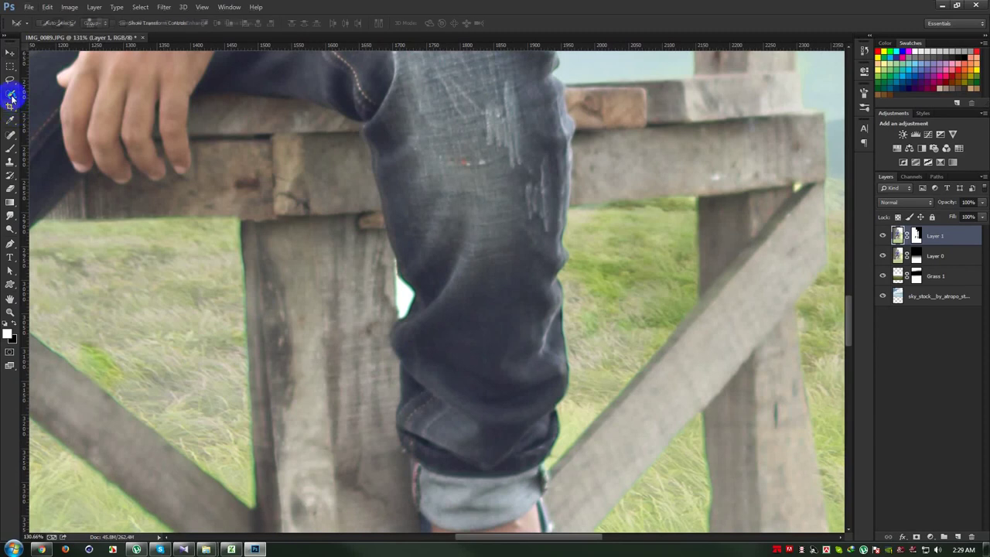
drag(11, 96, 35, 101)
click(61, 101)
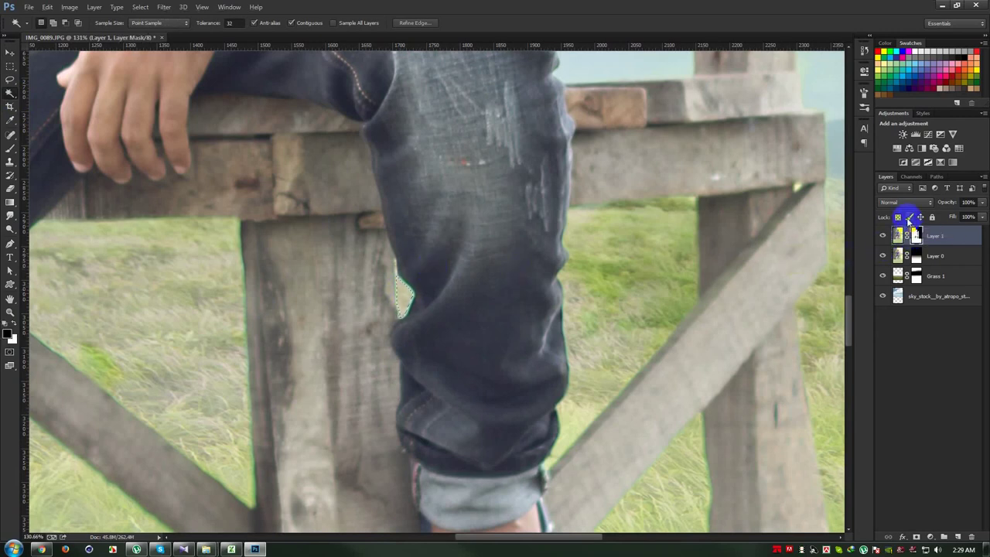
click(12, 152)
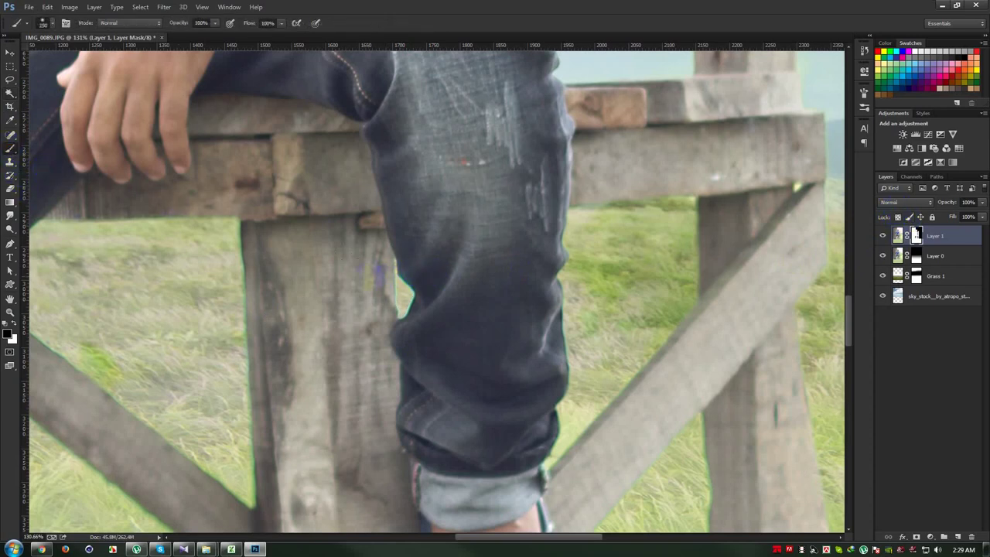
click(10, 53)
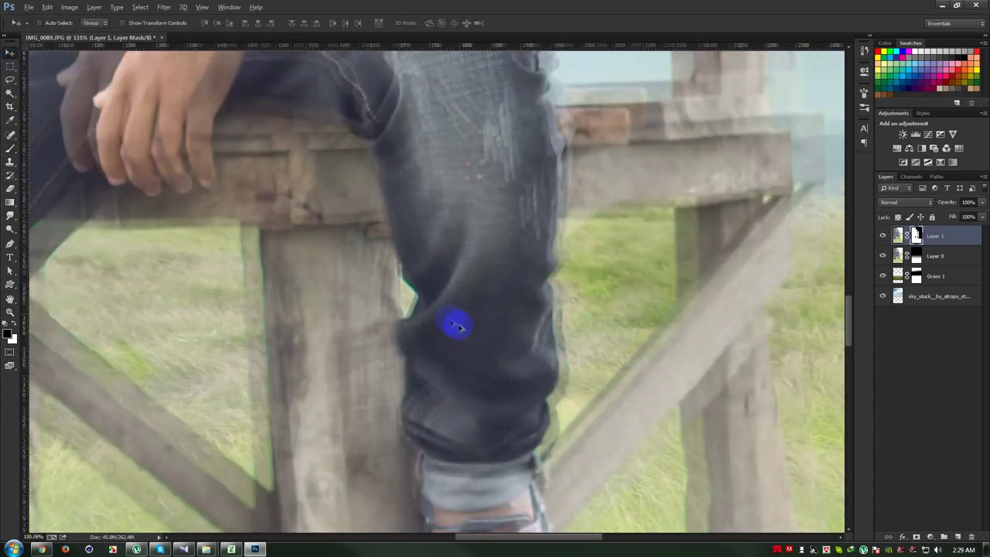
scroll(456, 325, down, 10)
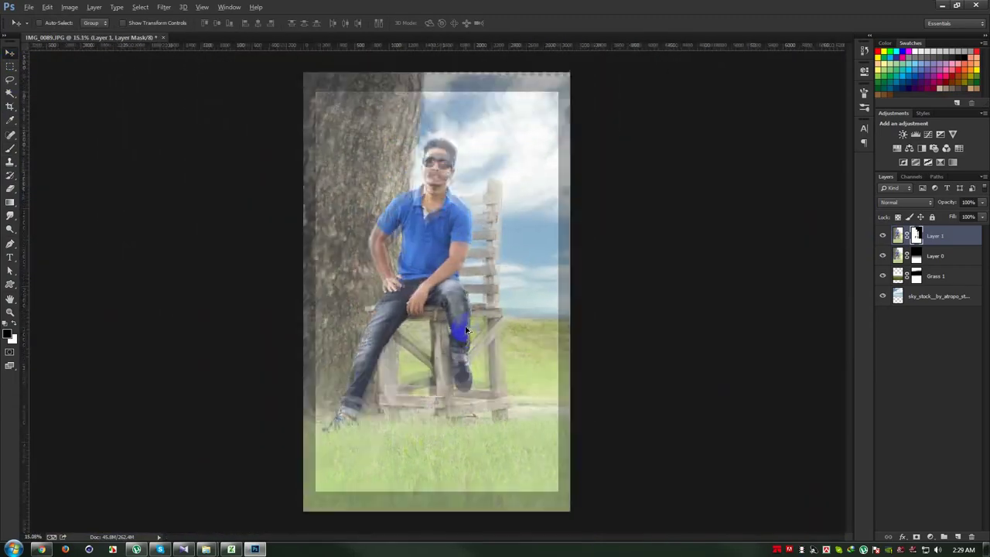
scroll(636, 316, down, 1)
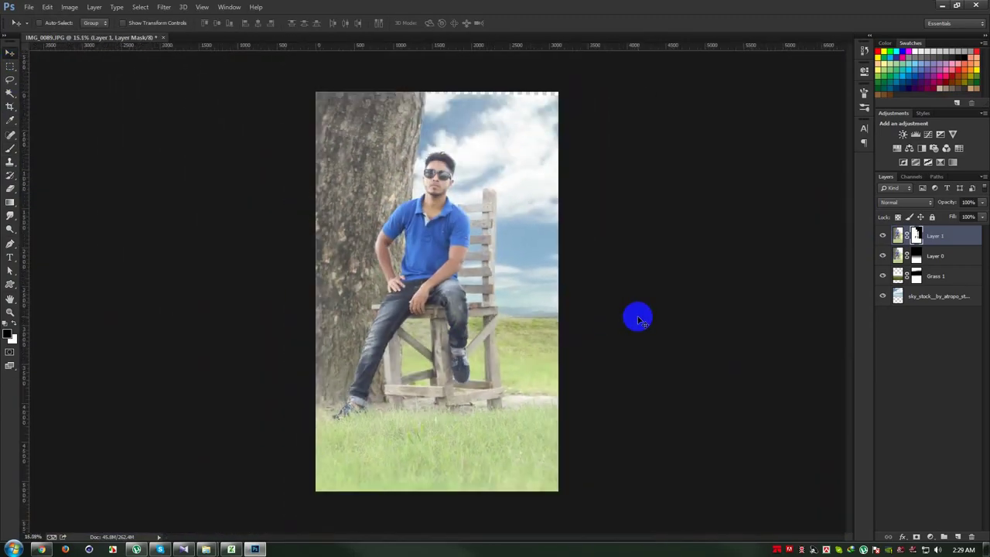
Step: Move the sky_stock layer about 80 px behind the subject
click(945, 296)
drag(755, 291, 762, 292)
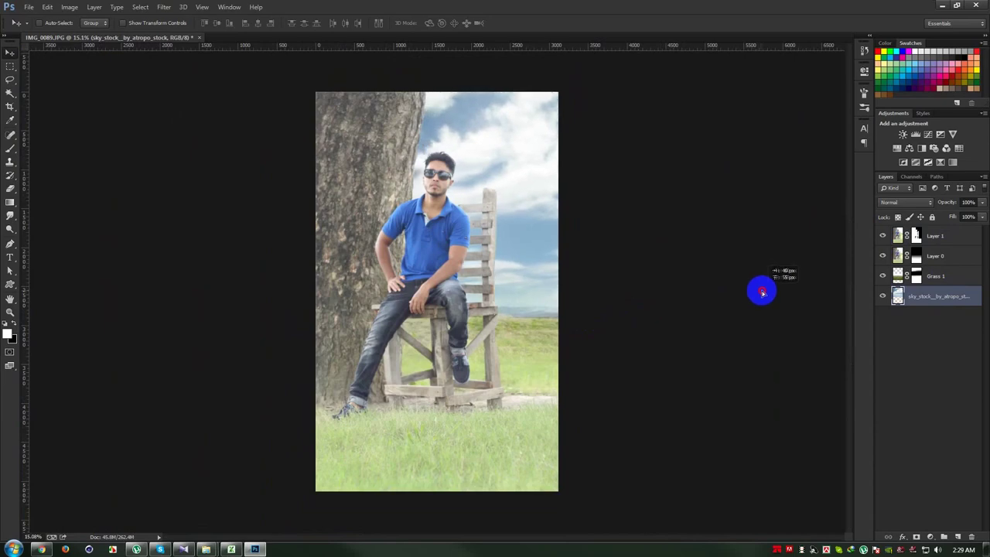
scroll(648, 303, up, 2)
drag(642, 302, 634, 301)
scroll(634, 303, down, 2)
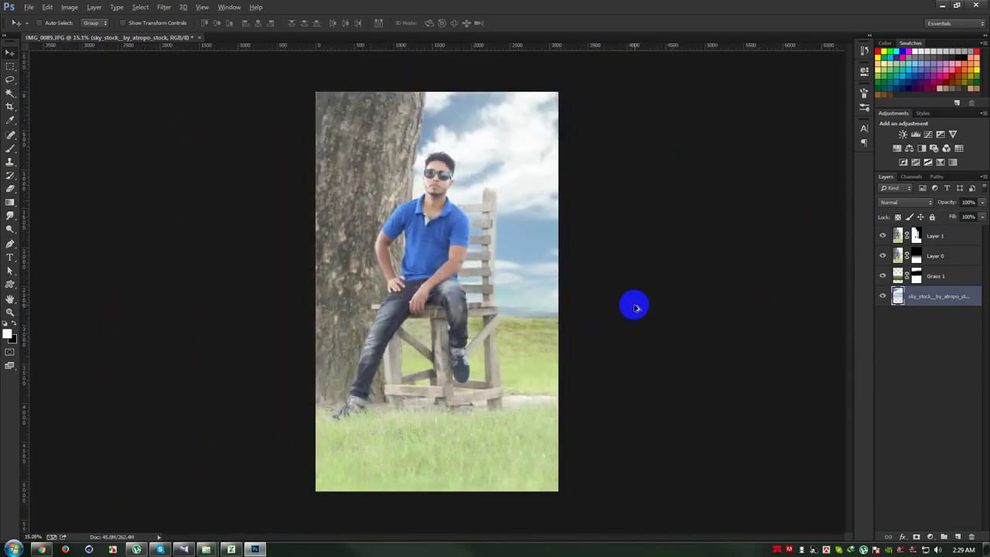
Step: Crop the canvas, pulling the bottom edge up to the image
click(10, 106)
drag(436, 507, 462, 484)
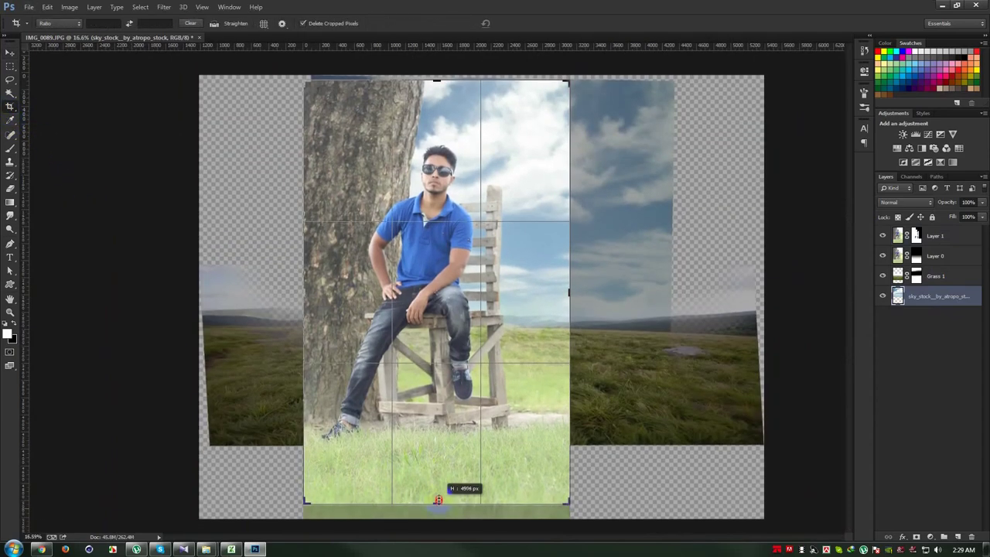
click(515, 25)
click(11, 55)
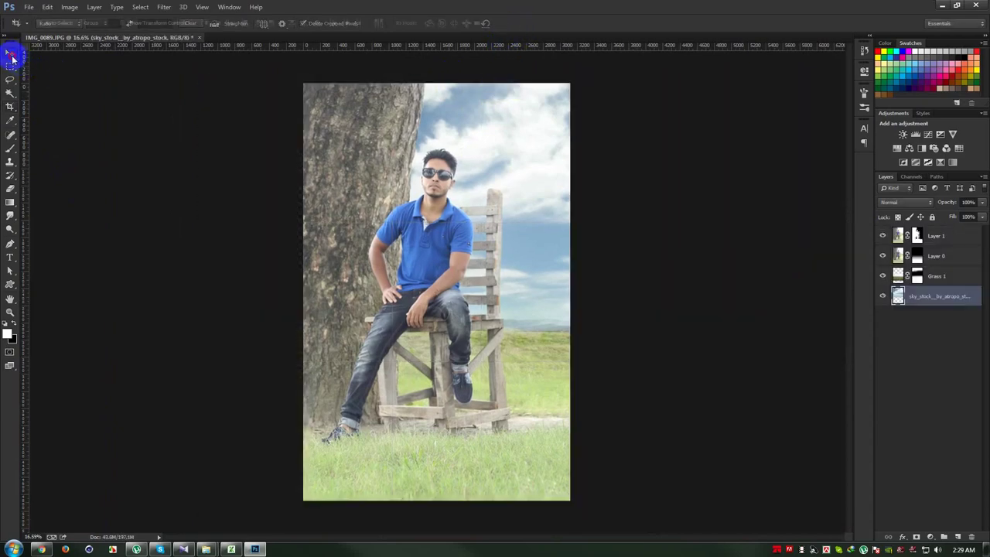
scroll(507, 242, up, 1)
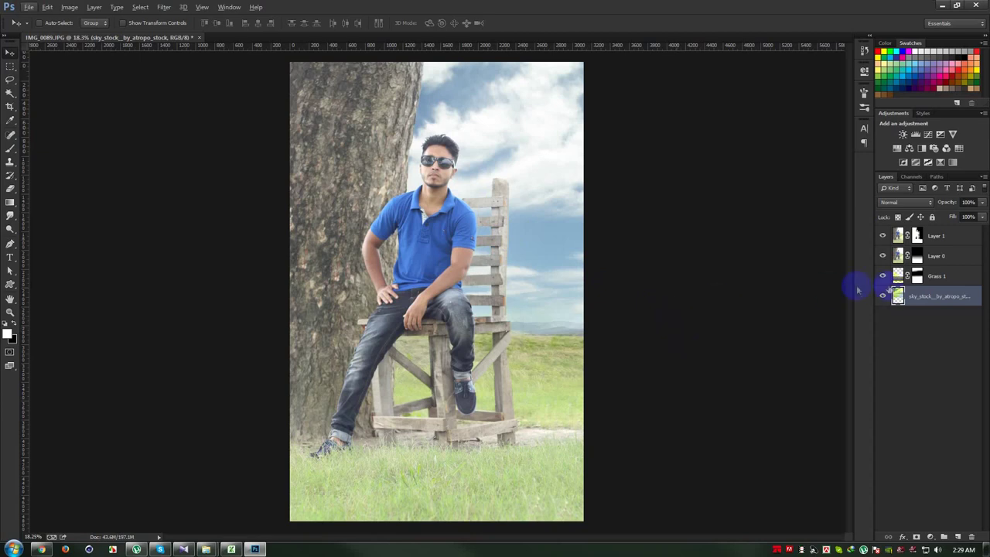
Step: Select Layer 1 and switch to the Image Collection folder in Explorer
click(946, 237)
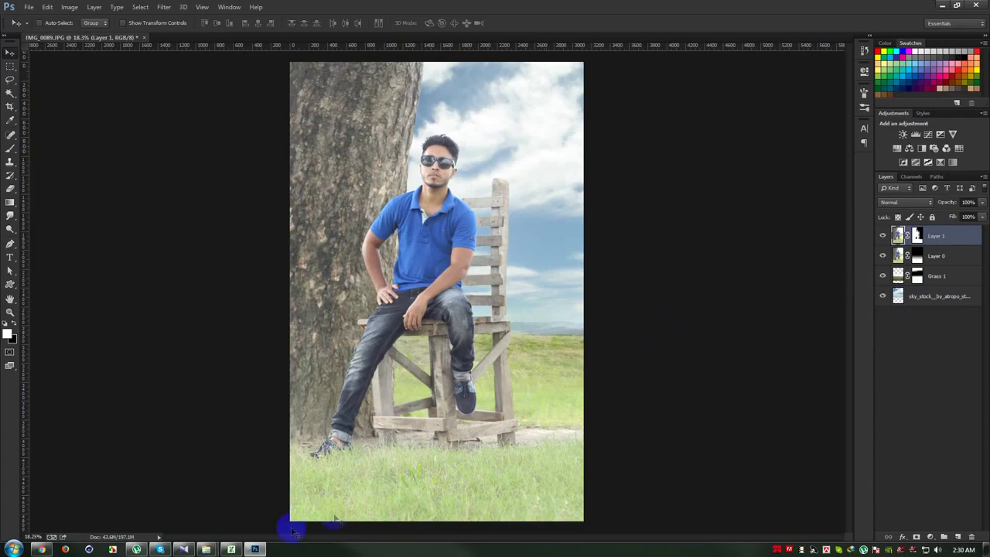
click(203, 549)
click(263, 495)
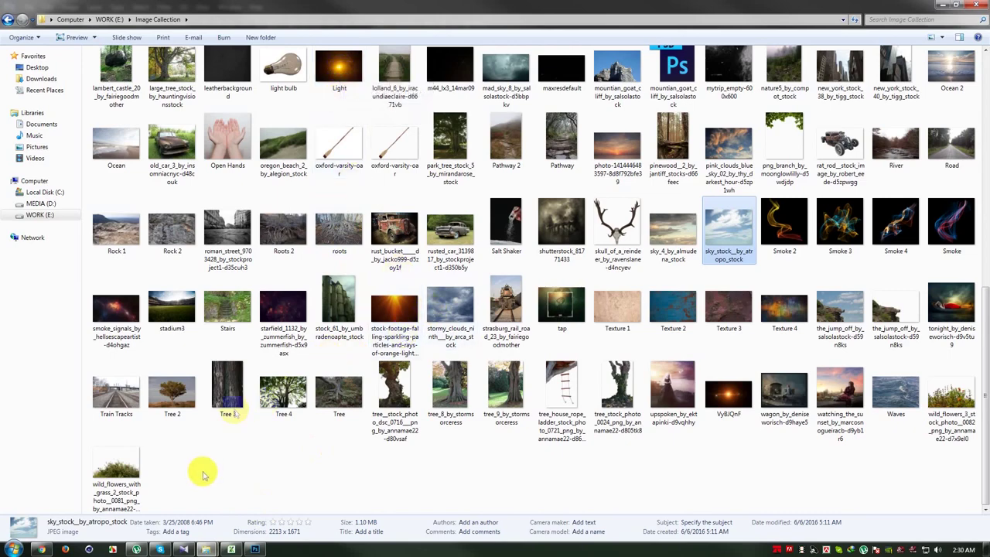
Step: Preview the png_branch, tree branch 1 and fallen tree stock images
scroll(325, 348, up, 2)
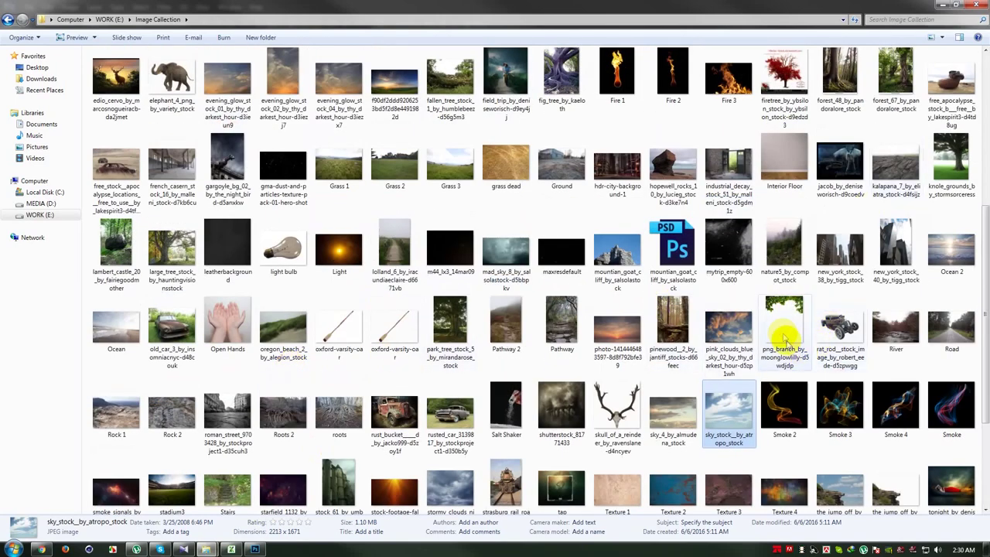
double_click(784, 337)
click(978, 6)
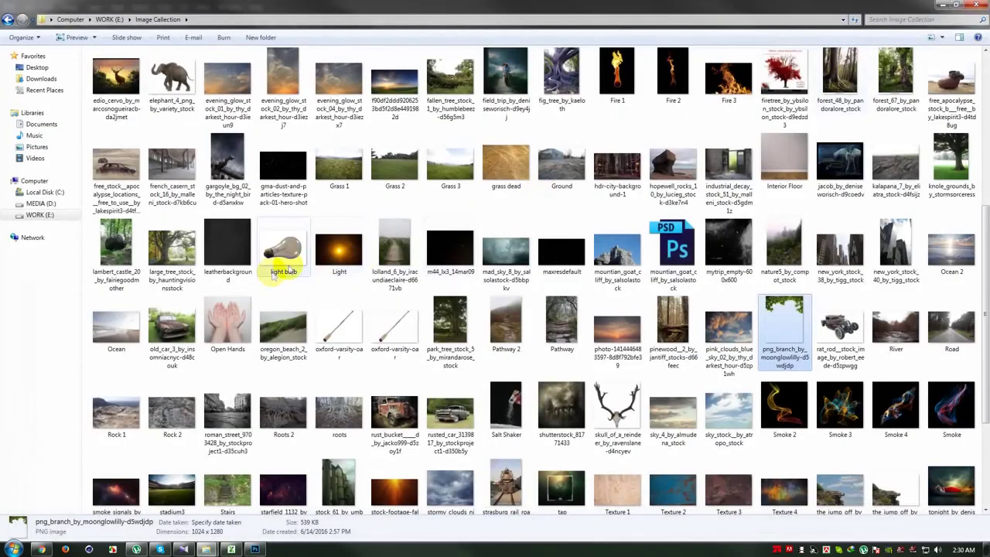
scroll(272, 277, up, 3)
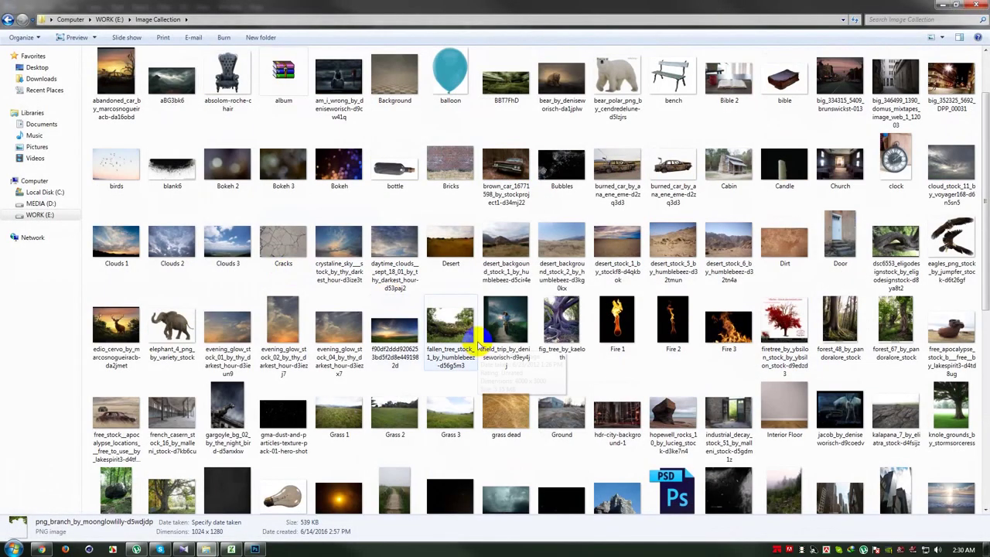
scroll(478, 344, up, 1)
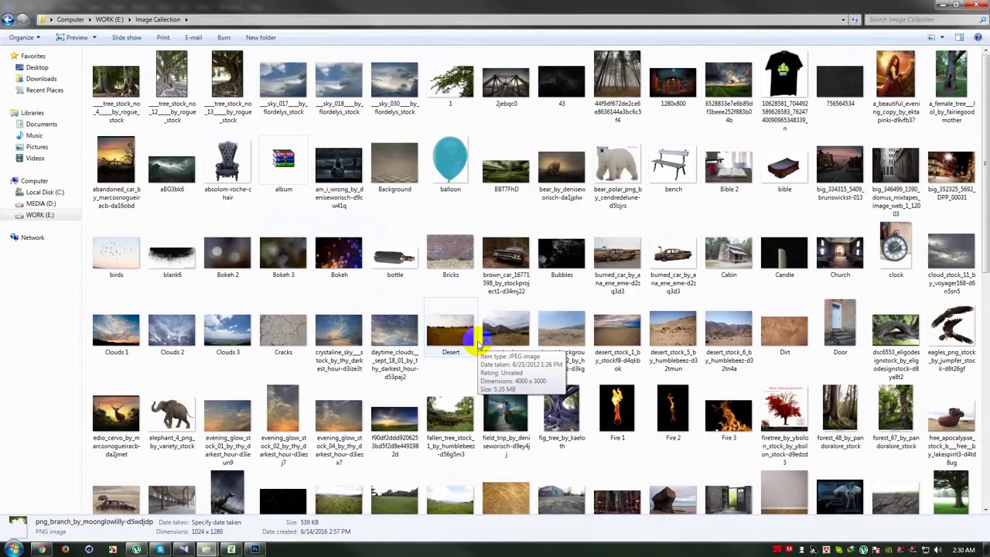
double_click(451, 79)
click(976, 6)
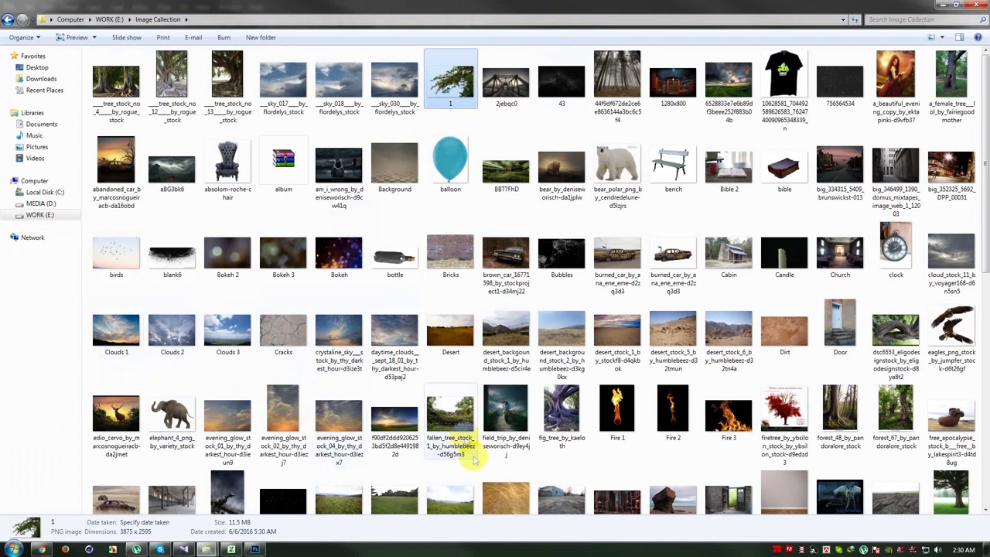
click(462, 425)
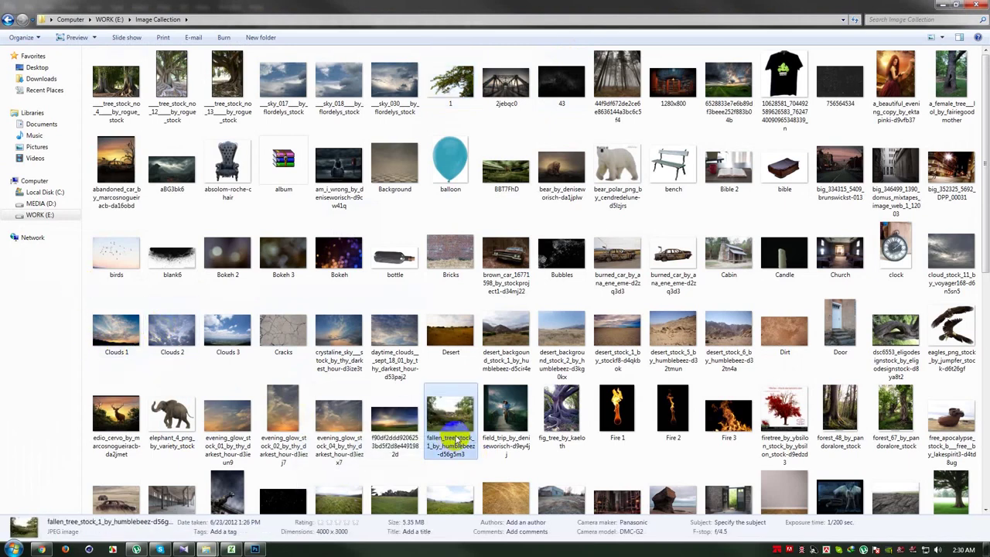
double_click(456, 437)
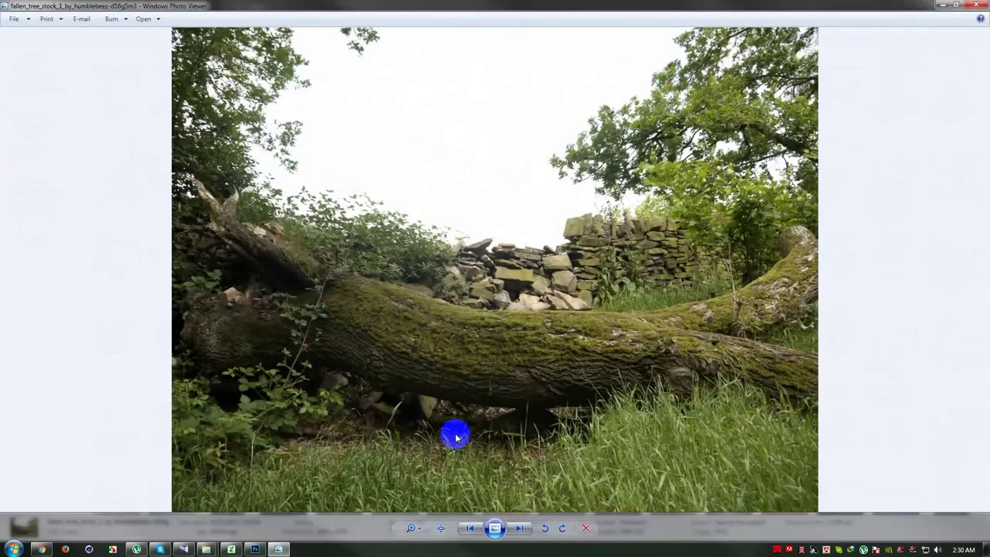
click(982, 4)
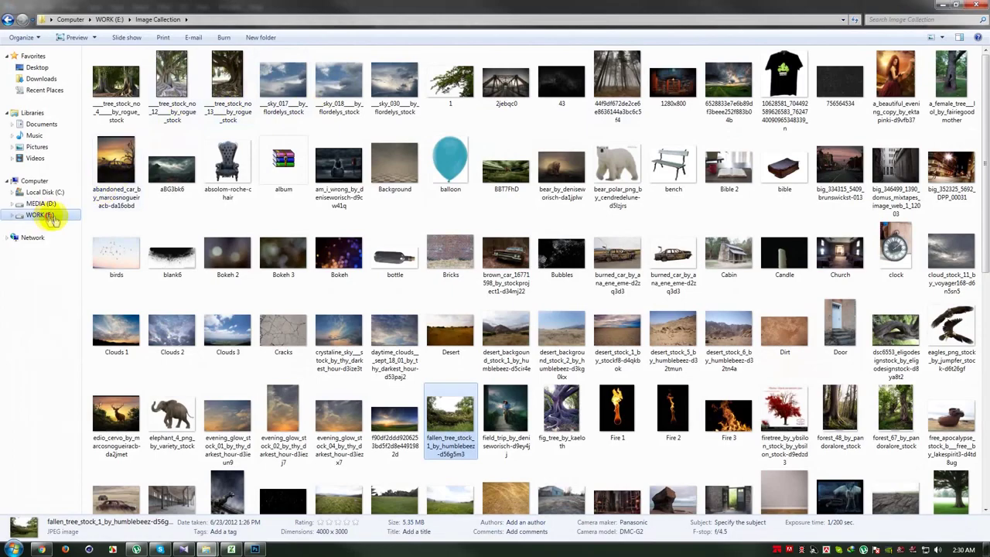
Step: Open the HELP FILE folder on WORK (E:) and preview the tree_corner images
click(42, 214)
double_click(285, 81)
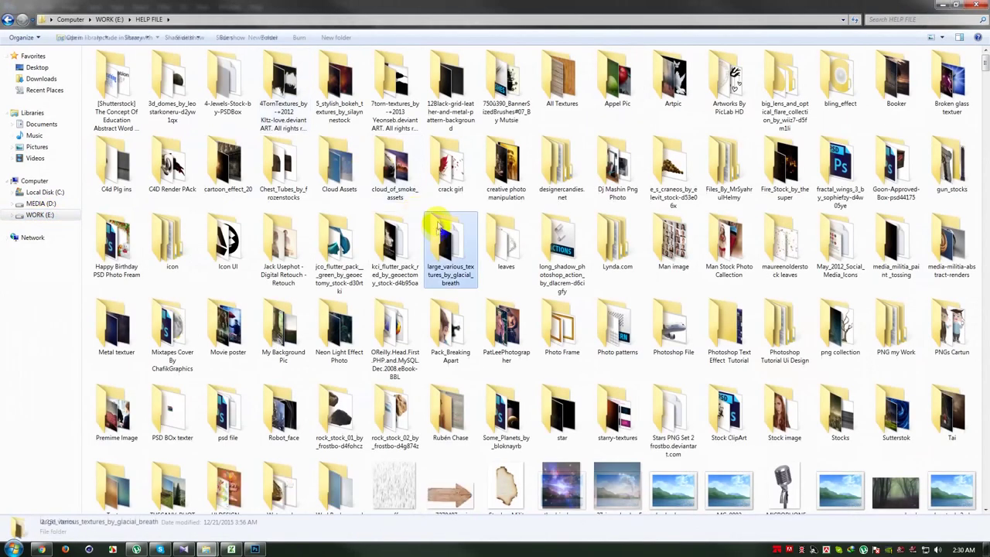
key(l)
key(l)
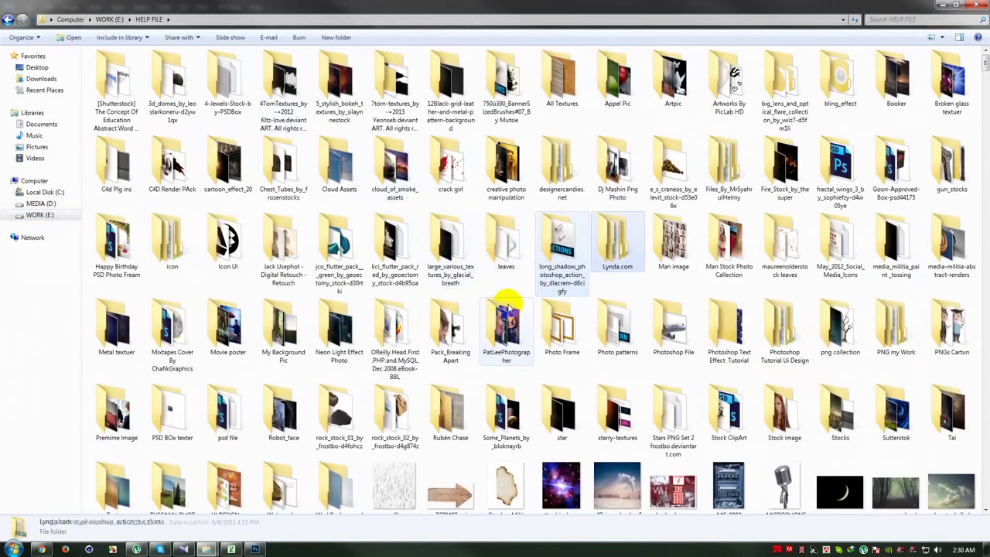
key(l)
key(l)
key(l)
key(l)
key(l)
key(l)
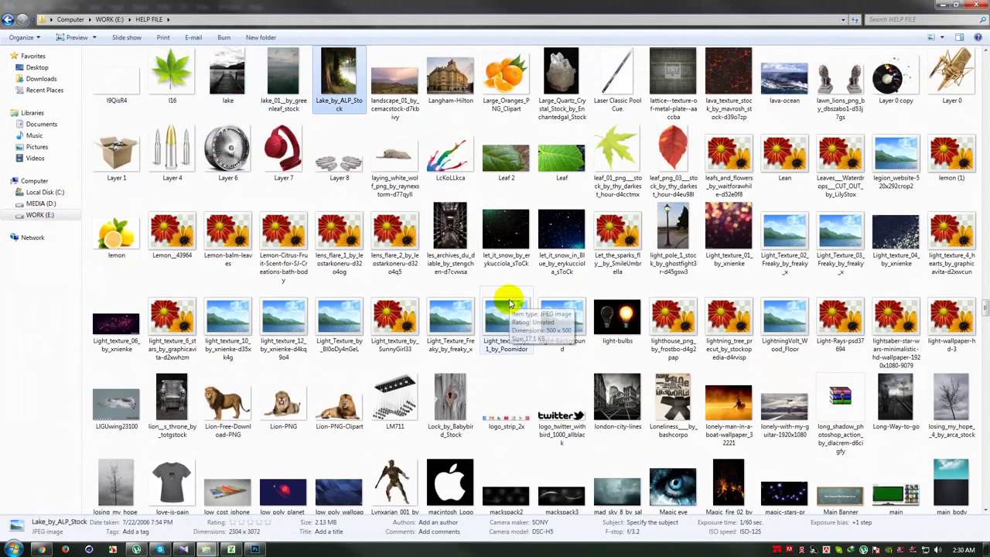
key(l)
key(t)
key(t)
key(t)
key(t)
key(t)
key(t)
key(t)
key(t)
key(t)
key(t)
key(t)
key(t)
key(t)
key(t)
key(t)
key(t)
key(t)
key(t)
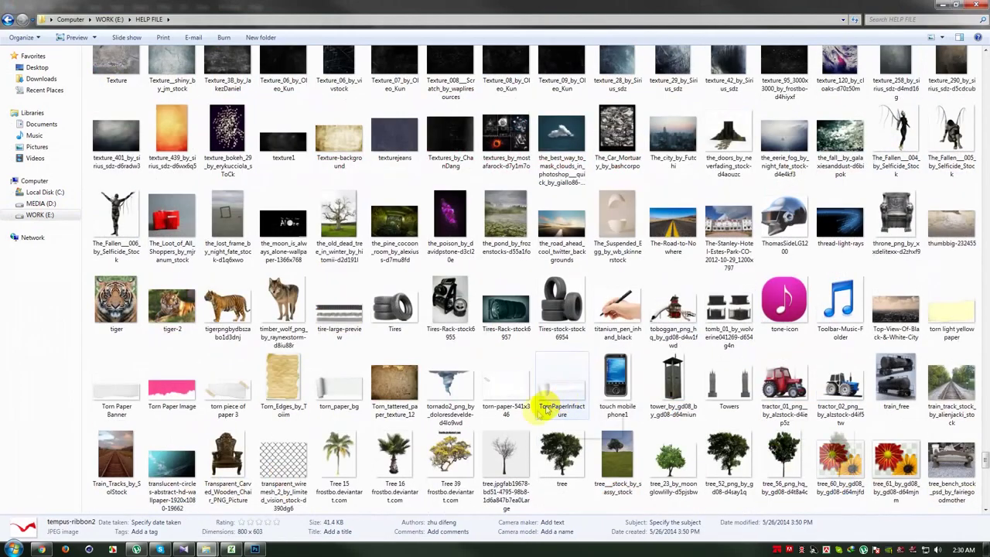
scroll(648, 425, down, 3)
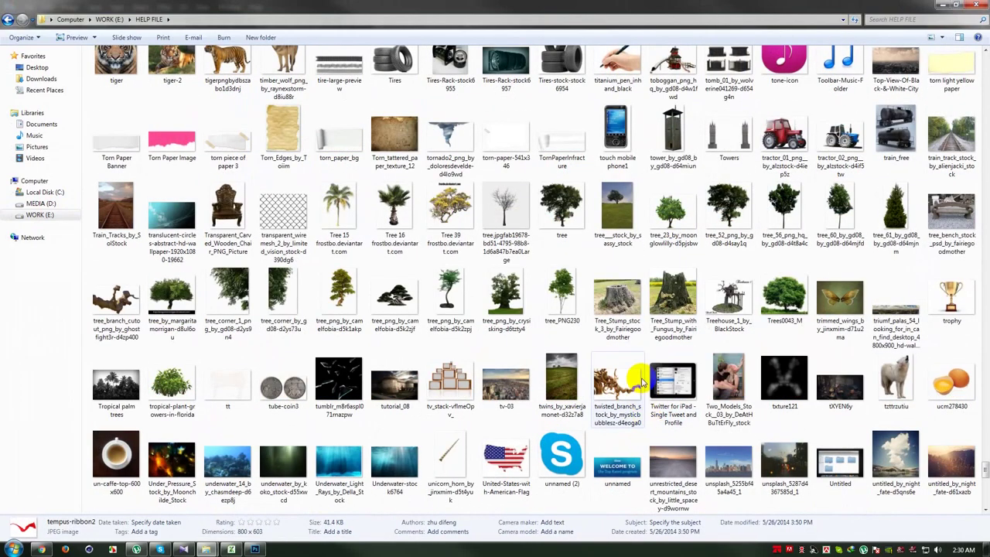
scroll(638, 383, down, 3)
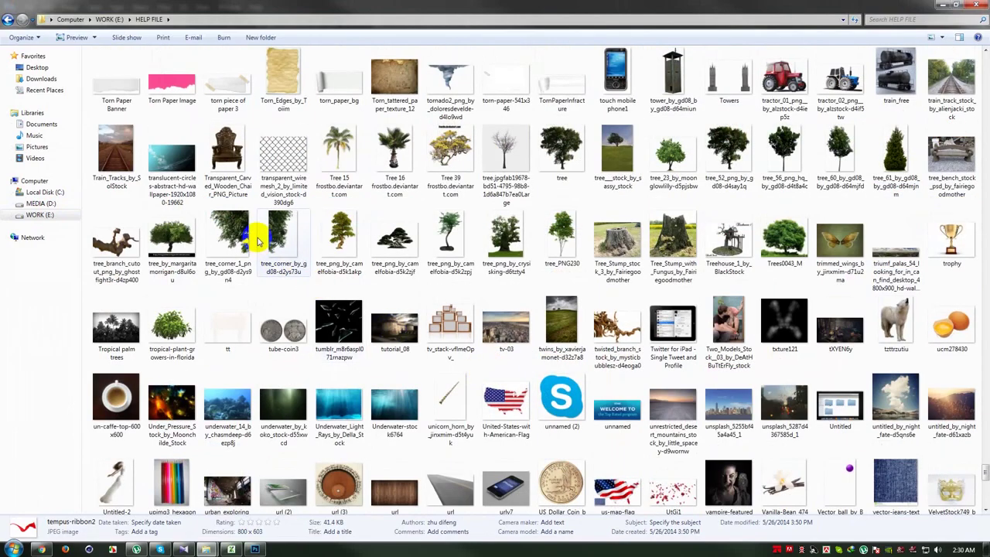
double_click(240, 237)
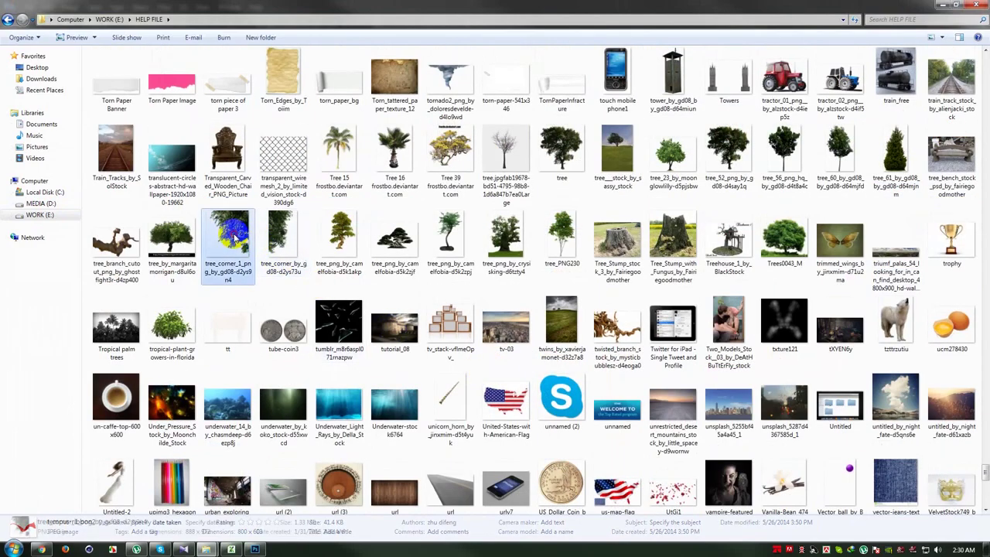
click(522, 529)
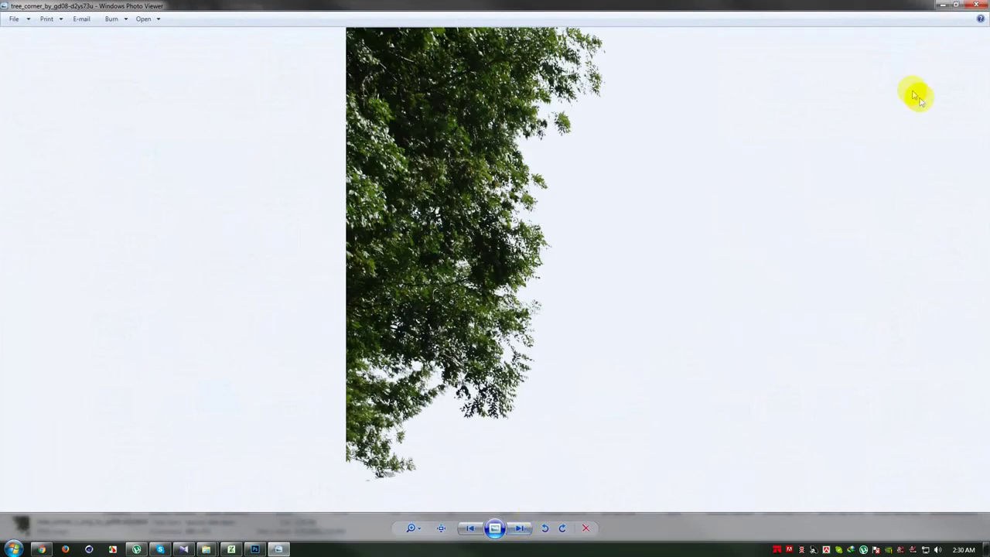
click(977, 5)
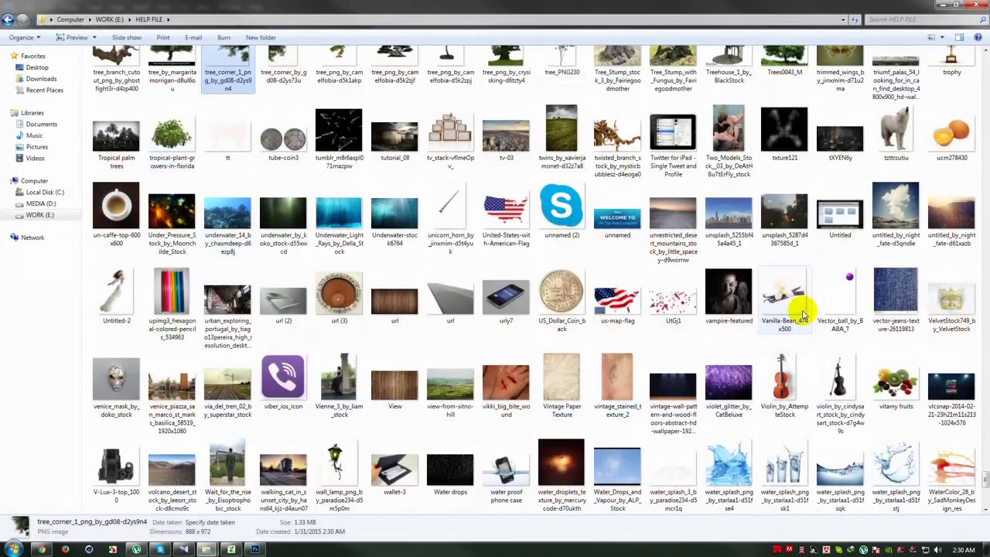
Step: Scroll back up the thumbnails and preview hd_tree_leaves full size
scroll(804, 313, down, 5)
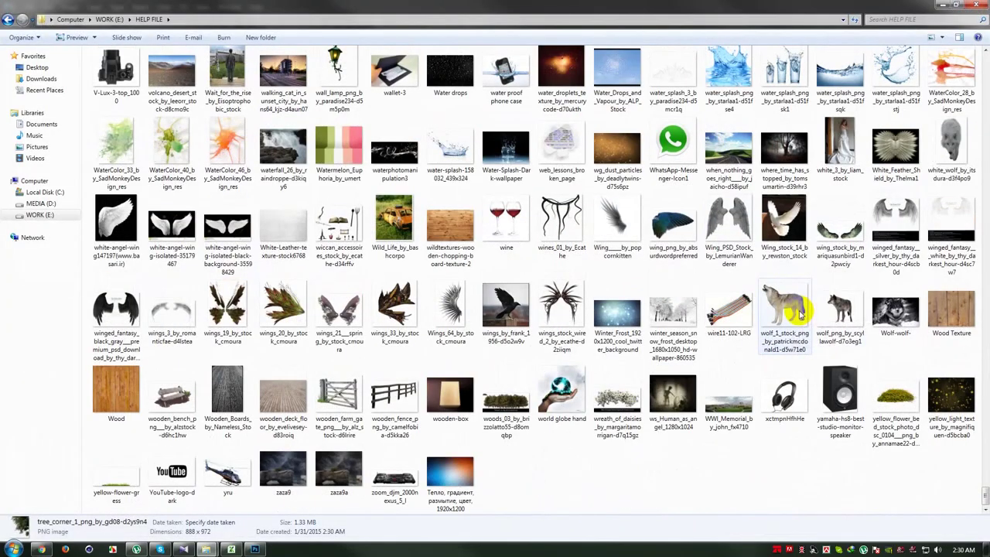
scroll(801, 313, up, 5)
scroll(800, 313, up, 5)
scroll(402, 301, up, 1)
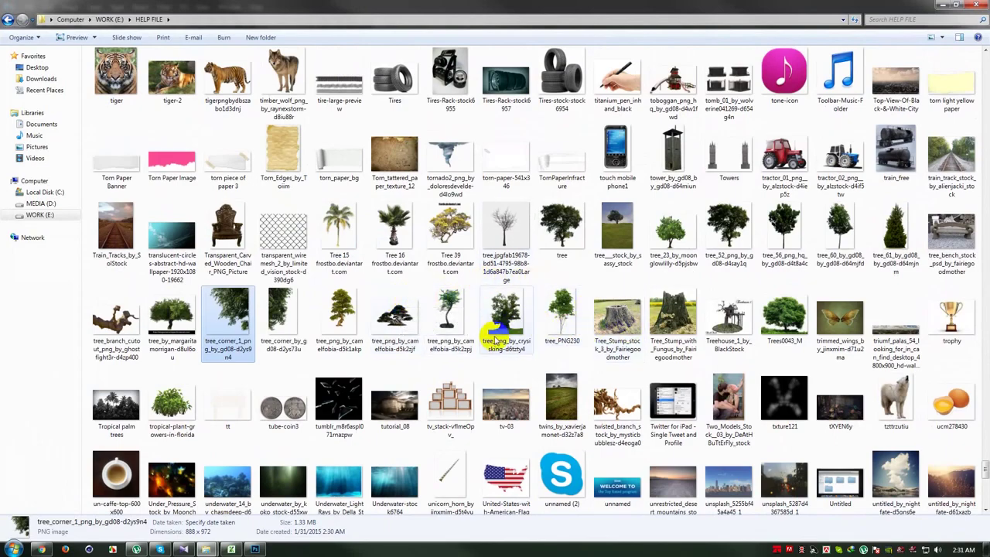
scroll(495, 341, up, 3)
scroll(495, 340, up, 5)
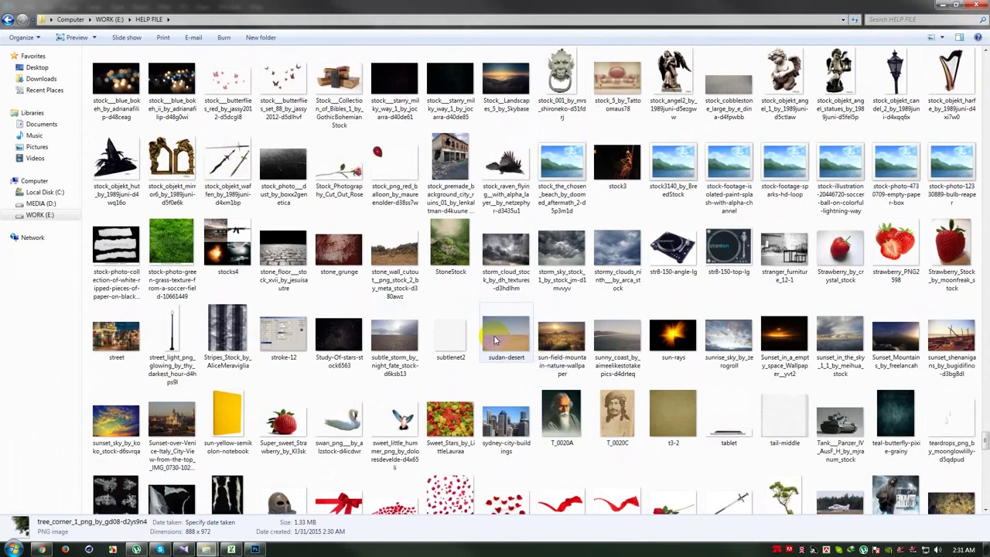
scroll(495, 341, up, 5)
scroll(510, 346, up, 5)
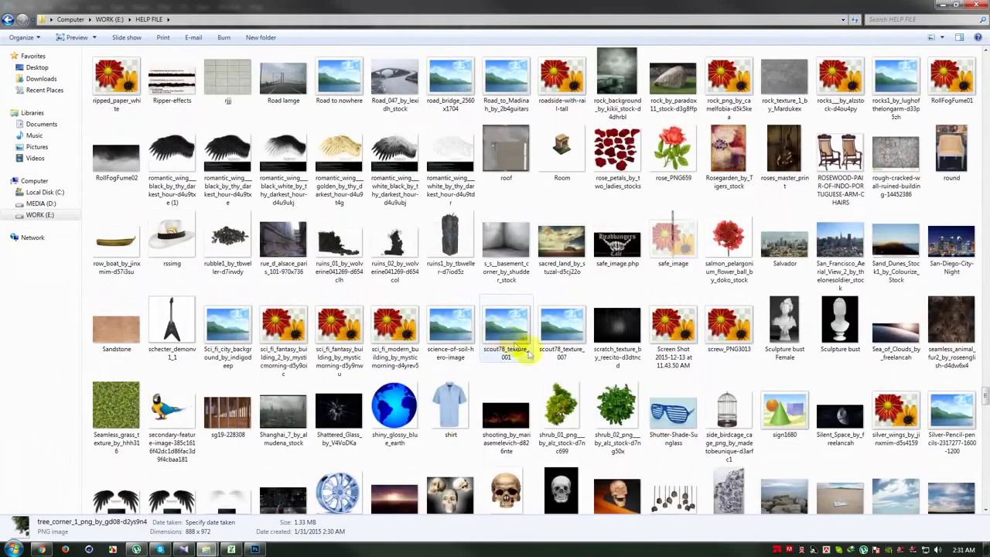
scroll(526, 356, up, 5)
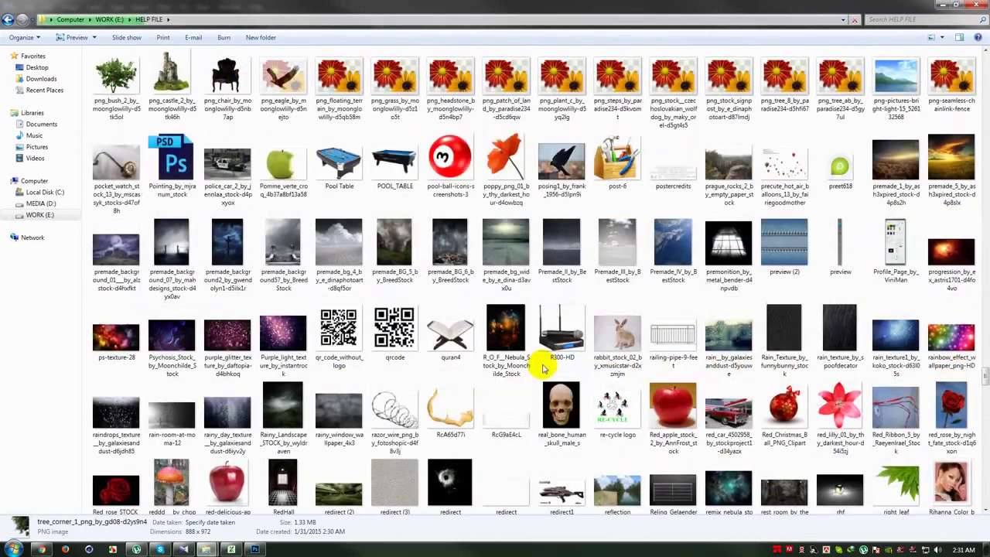
scroll(544, 368, up, 3)
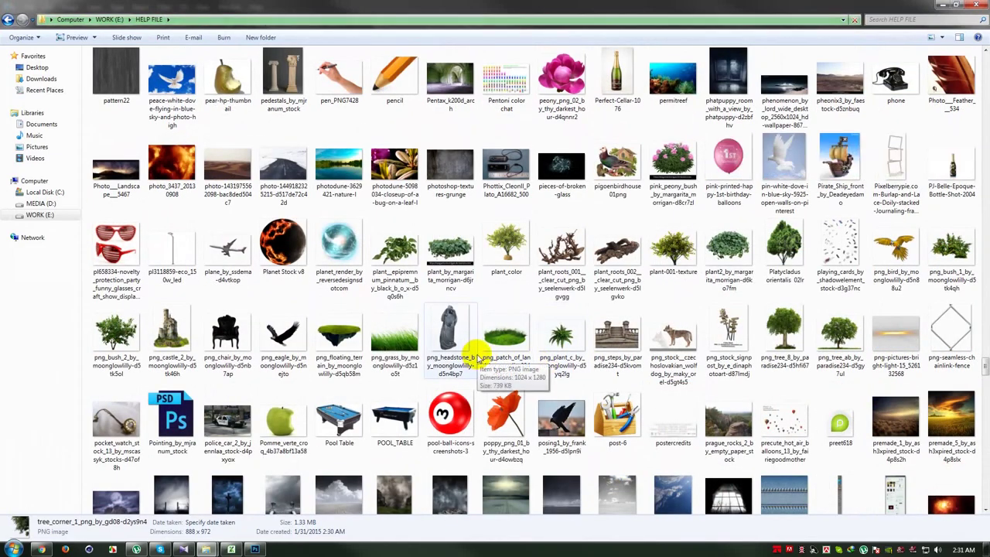
scroll(479, 357, up, 3)
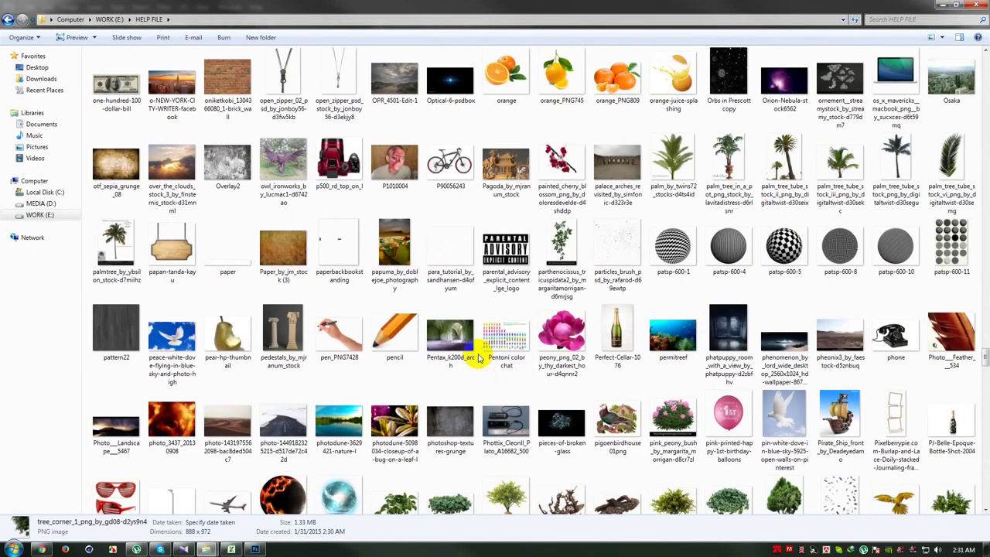
scroll(494, 347, up, 3)
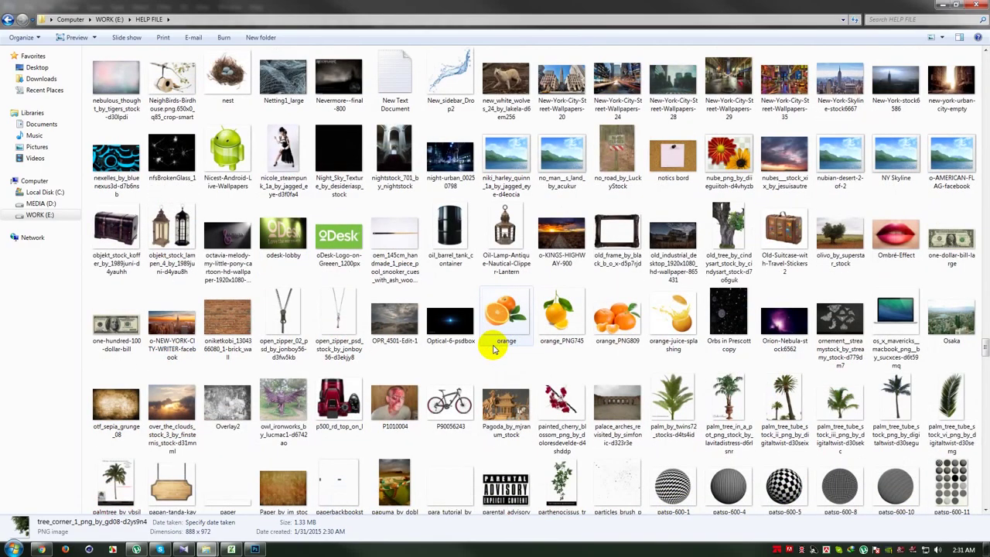
scroll(494, 348, up, 3)
scroll(495, 350, up, 3)
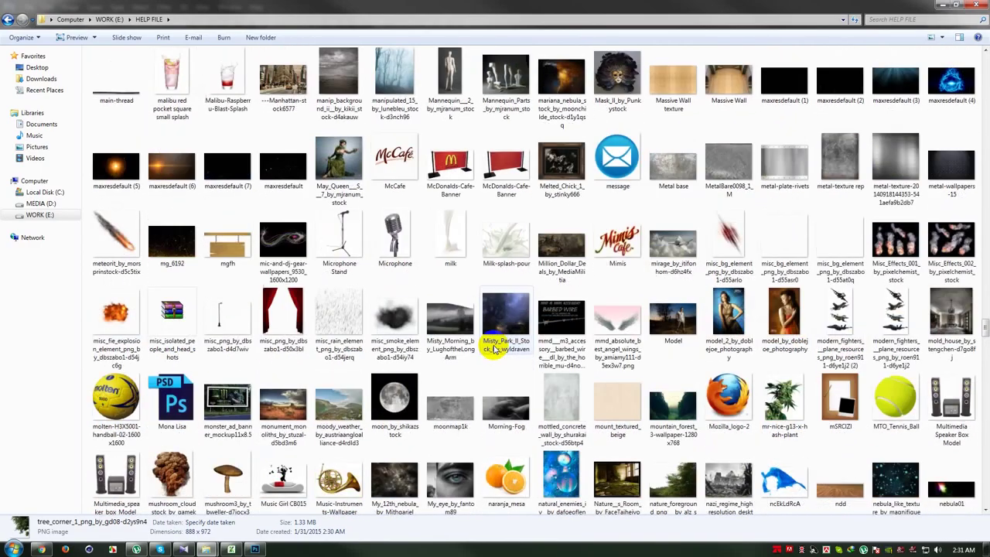
scroll(495, 350, up, 3)
scroll(495, 350, up, 3)
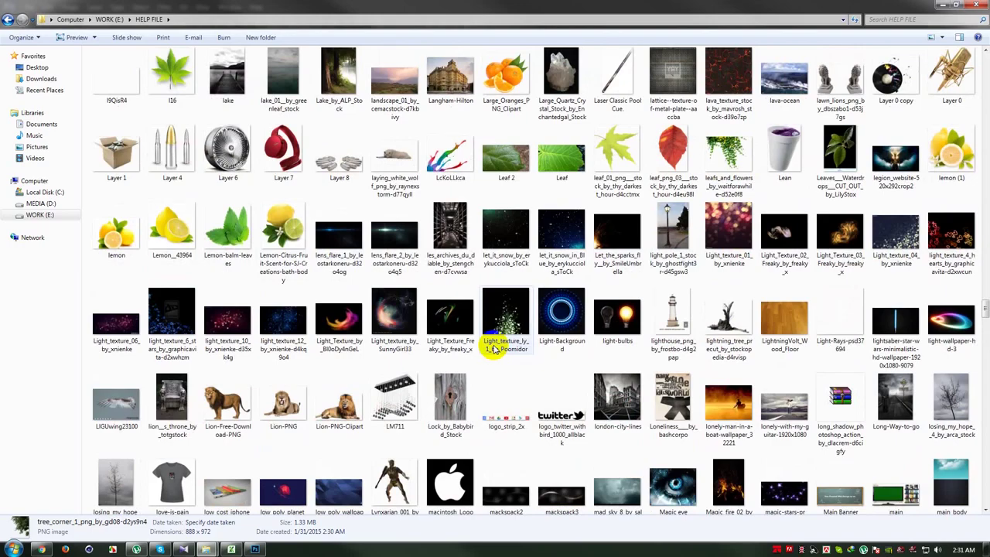
scroll(493, 348, up, 3)
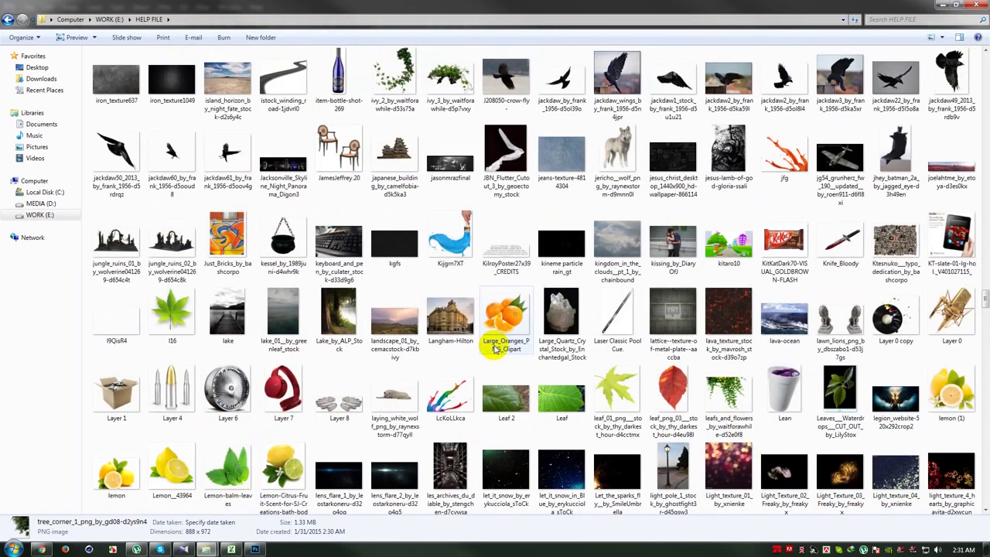
scroll(495, 349, up, 3)
scroll(499, 344, up, 3)
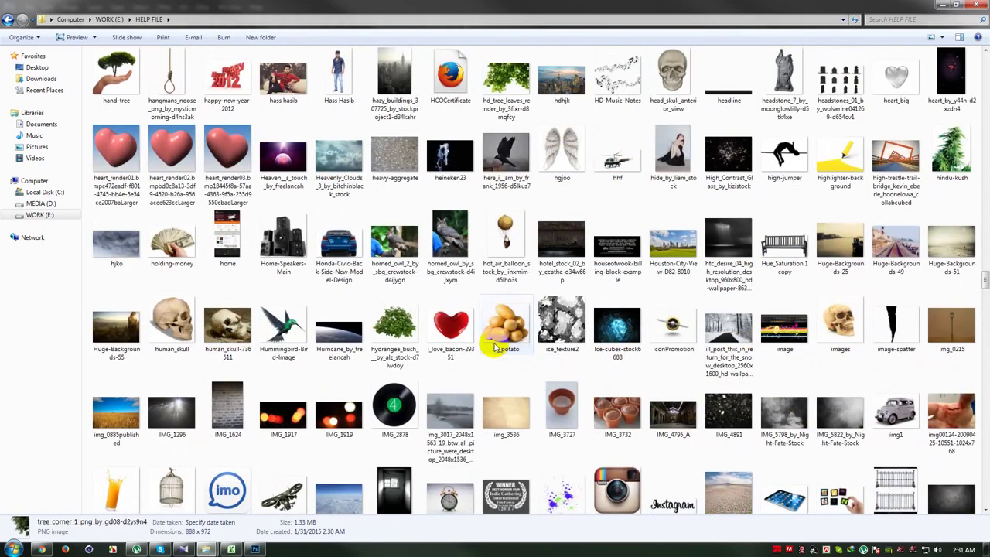
double_click(506, 85)
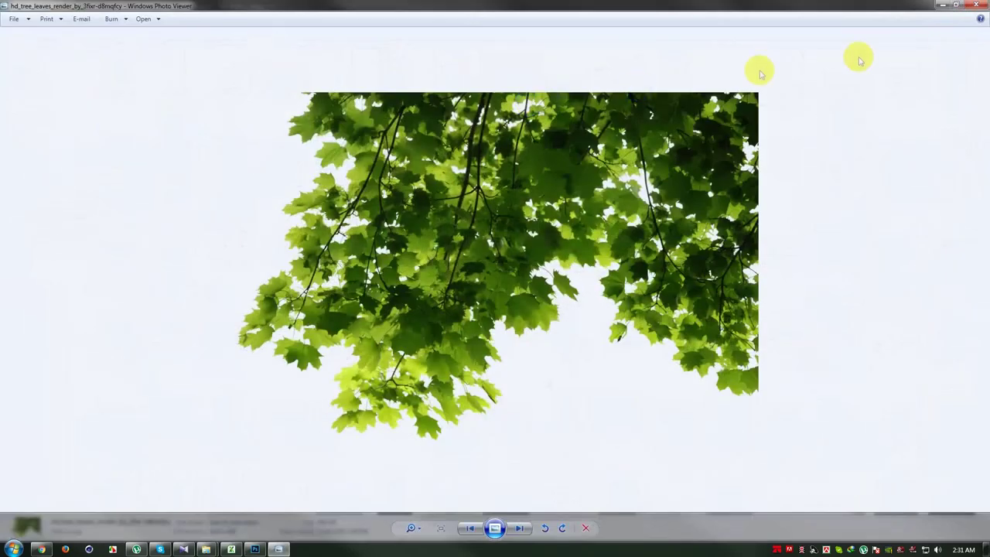
click(976, 5)
Step: Drag the hd_tree_leaves image in, flip it, and stretch it across the top
mouse_move(506, 77)
mouse_down()
mouse_move(145, 499)
mouse_move(402, 279)
mouse_move(585, 188)
mouse_up()
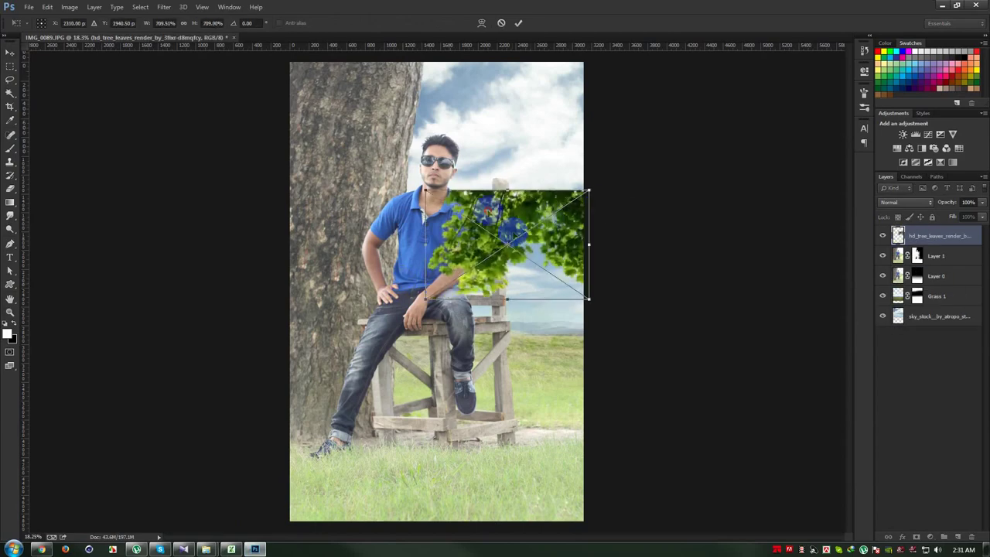
drag(514, 232, 470, 178)
right_click(469, 179)
click(513, 334)
right_click(488, 218)
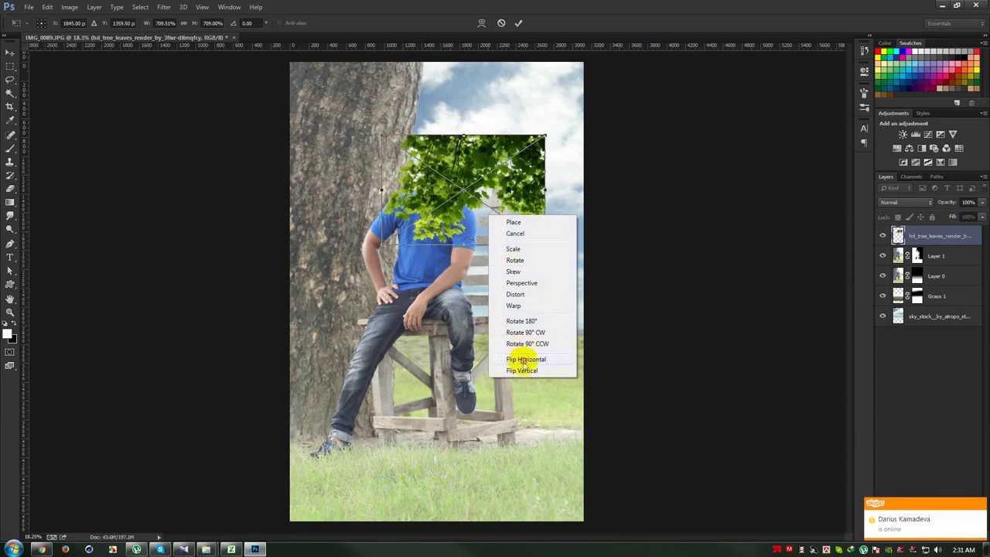
click(559, 360)
drag(474, 188, 375, 55)
mouse_move(441, 124)
mouse_down()
mouse_move(537, 161)
mouse_move(544, 104)
mouse_up()
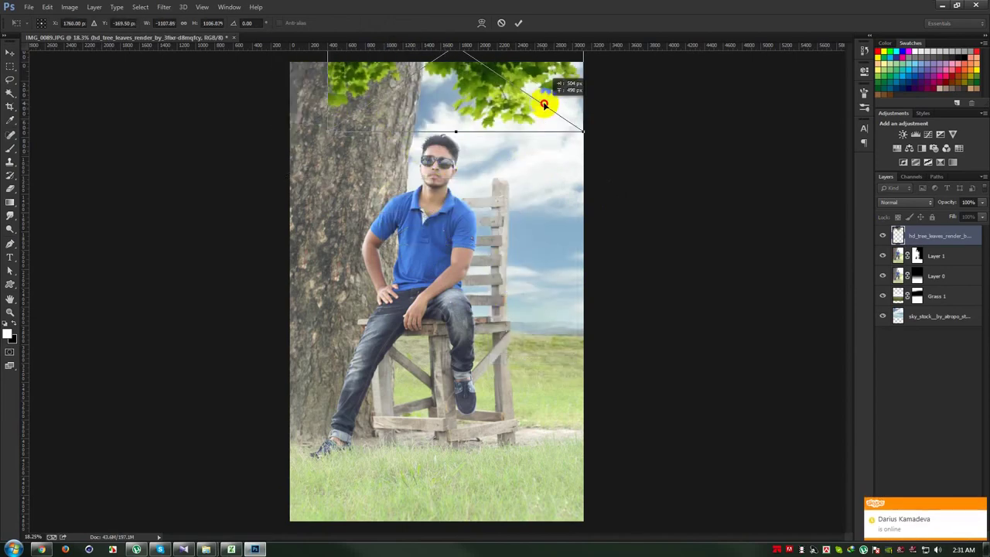
click(518, 23)
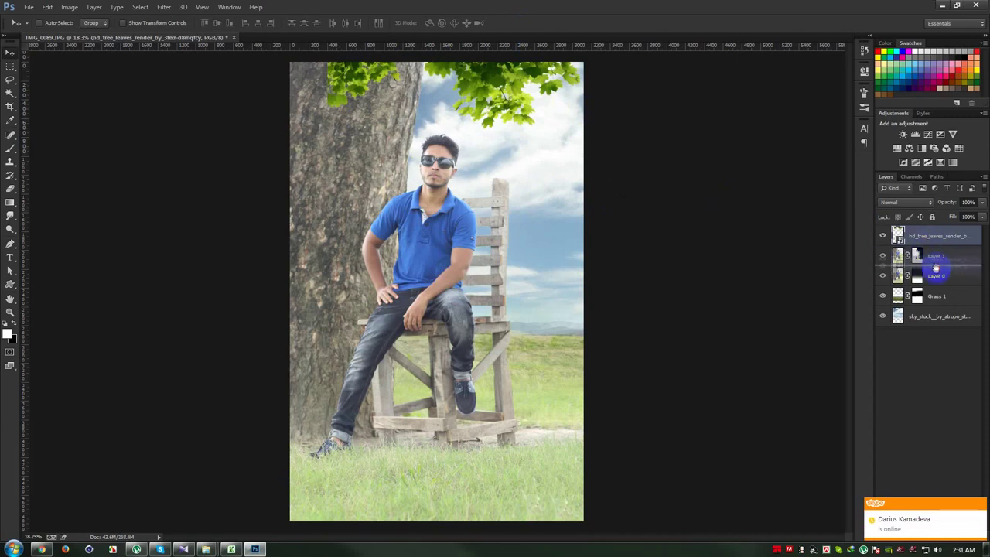
Step: Move the leaves layer beneath Layer 0 and shift it right
drag(927, 242, 936, 285)
drag(742, 226, 811, 245)
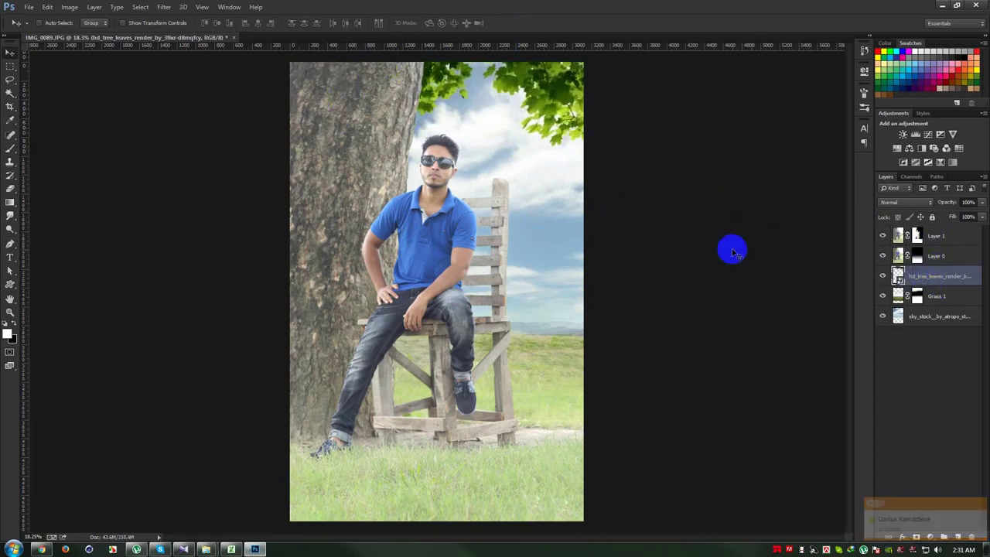
scroll(525, 271, up, 1)
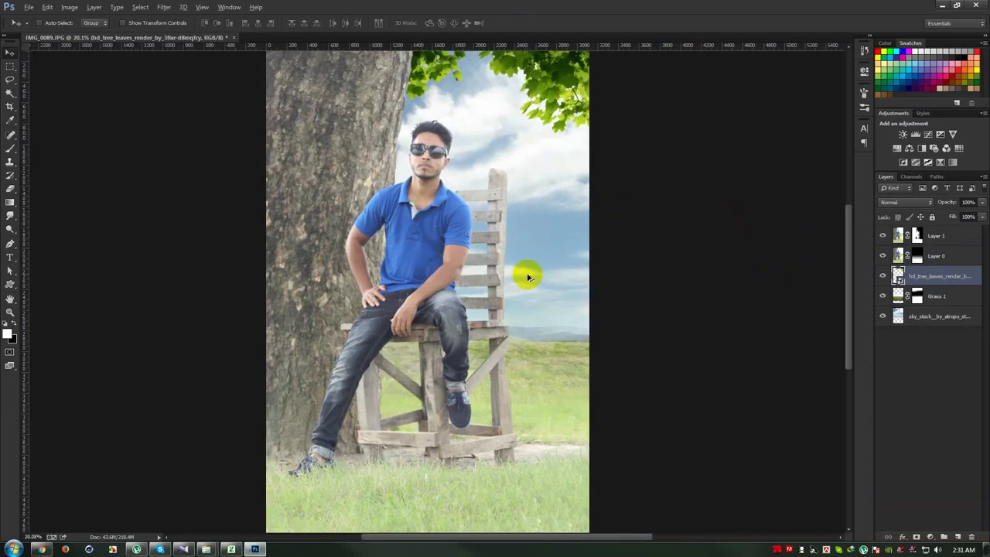
Step: Move the leaves up and right and rotate them about 1.3°
mouse_move(526, 272)
mouse_down()
mouse_move(523, 179)
mouse_move(521, 242)
mouse_move(568, 276)
mouse_move(585, 266)
mouse_move(650, 164)
mouse_move(581, 108)
mouse_move(562, 128)
mouse_up()
scroll(521, 243, down, 1)
key(ctrl+t)
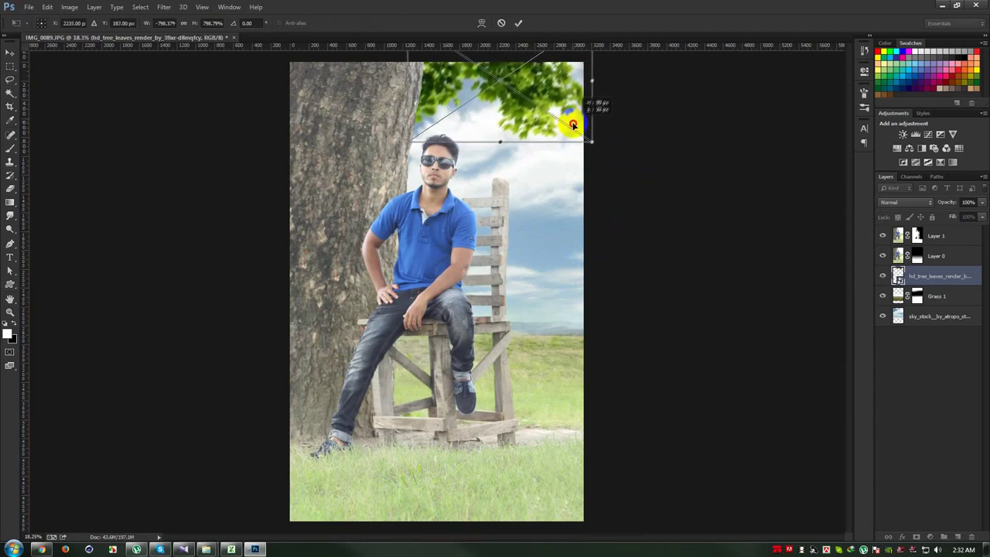
drag(621, 124, 622, 128)
key(Return)
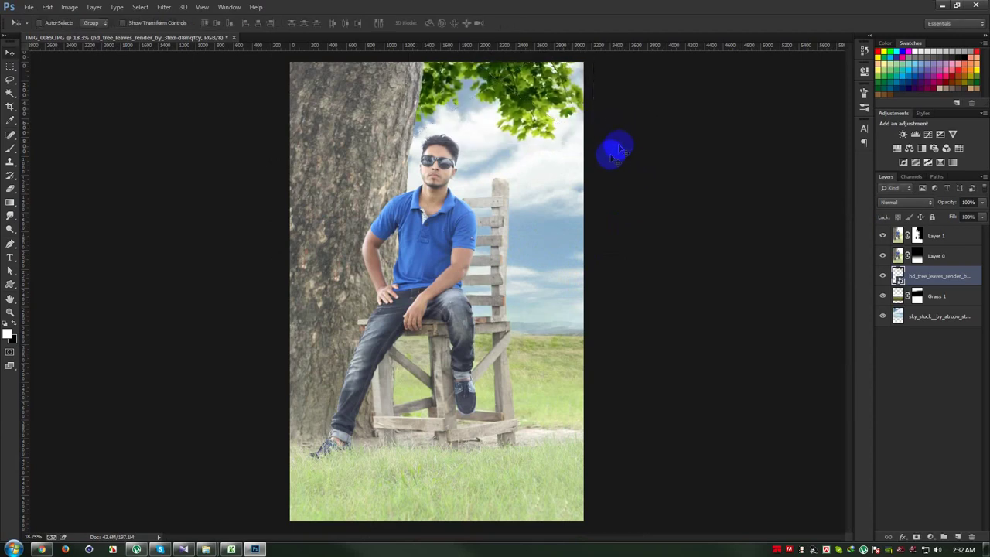
Step: Duplicate the leaves layer, shrink the copy, then delete that extra copy
key(ctrl+j)
drag(935, 276, 917, 232)
mouse_move(663, 160)
mouse_down()
mouse_move(453, 121)
mouse_move(546, 137)
mouse_move(519, 84)
mouse_move(533, 49)
mouse_move(468, 54)
mouse_move(486, 90)
mouse_move(452, 88)
mouse_move(418, 112)
mouse_up()
key(ctrl+t)
key(ctrl+minus)
mouse_move(455, 147)
mouse_down()
mouse_move(409, 88)
mouse_move(431, 115)
mouse_move(459, 111)
mouse_up()
key(Return)
key(ctrl+0)
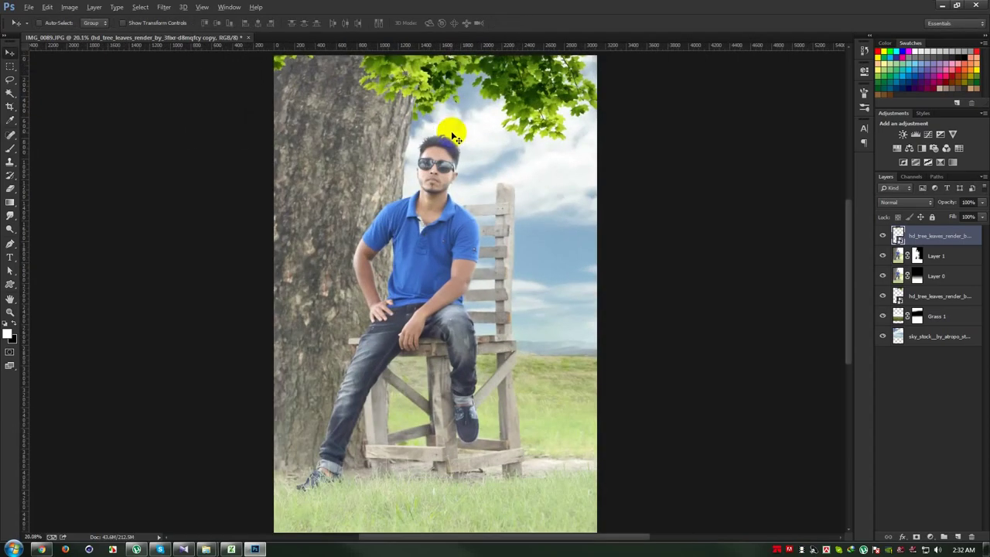
key(Delete)
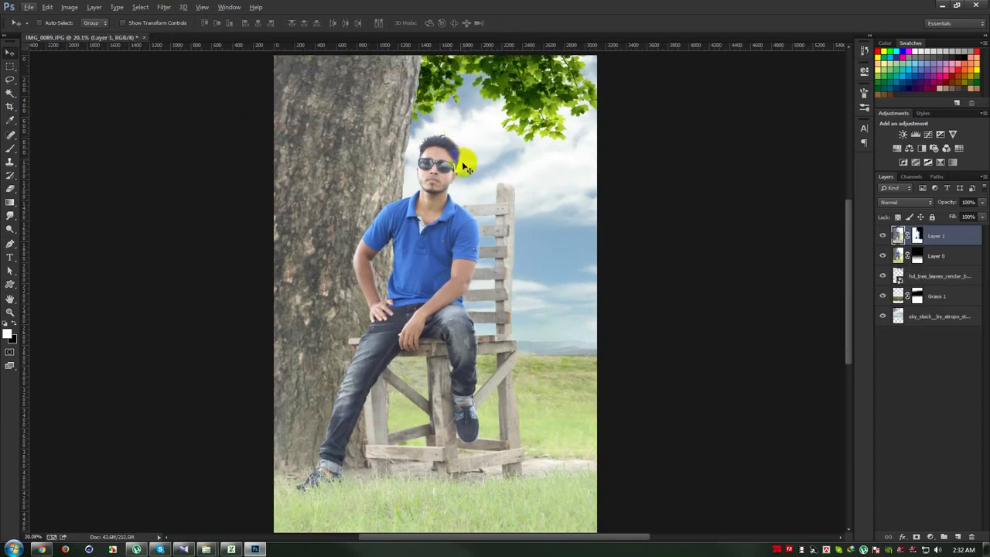
Step: Rasterize the hd_tree_leaves layer and add a layer mask to it
right_click(944, 282)
click(856, 243)
click(916, 535)
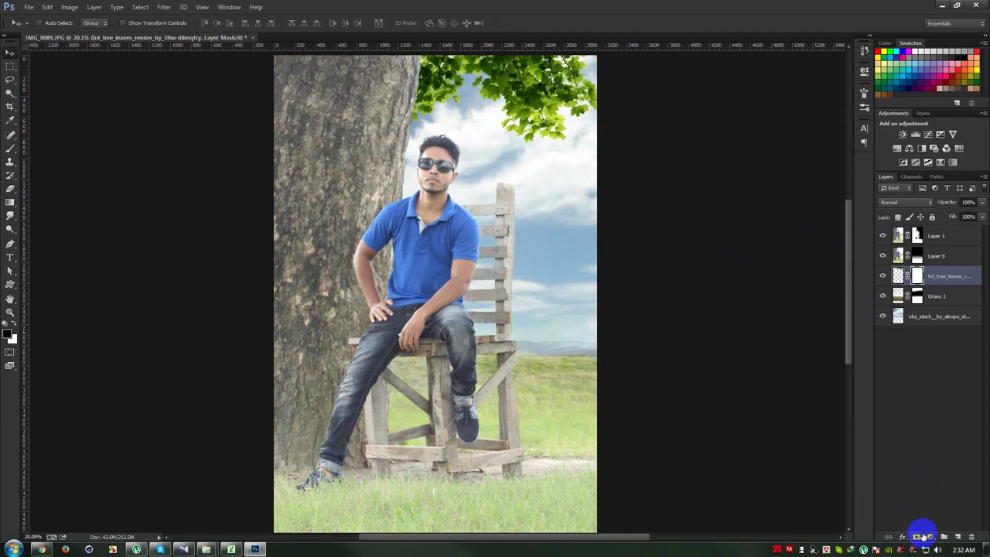
Step: Add a Levels adjustment with midtones 1.18 and output black 35
click(928, 535)
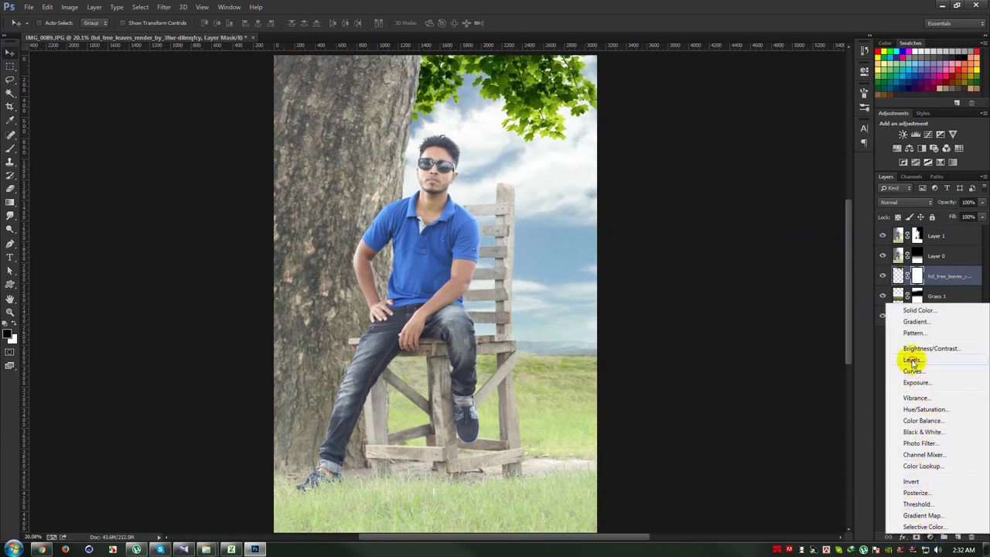
click(920, 362)
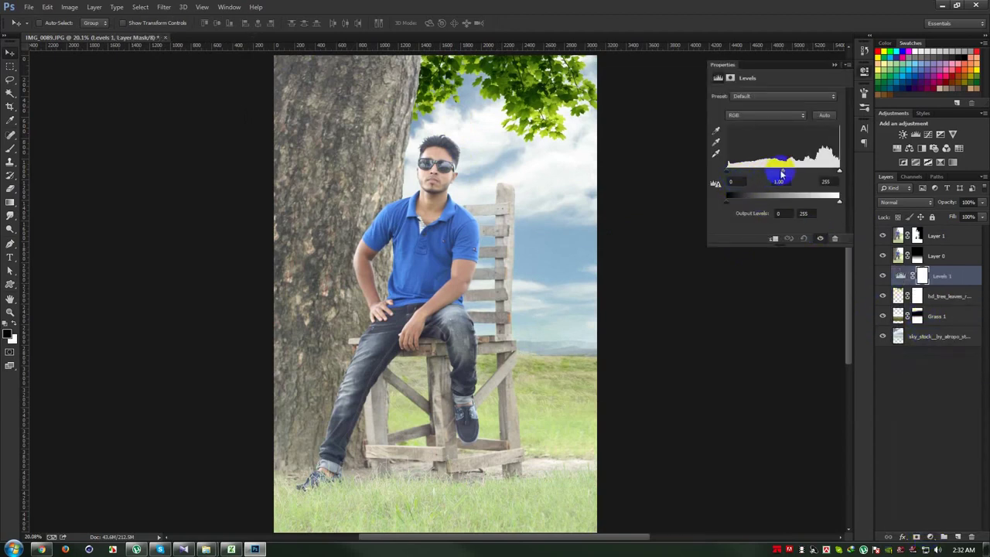
drag(781, 174, 771, 175)
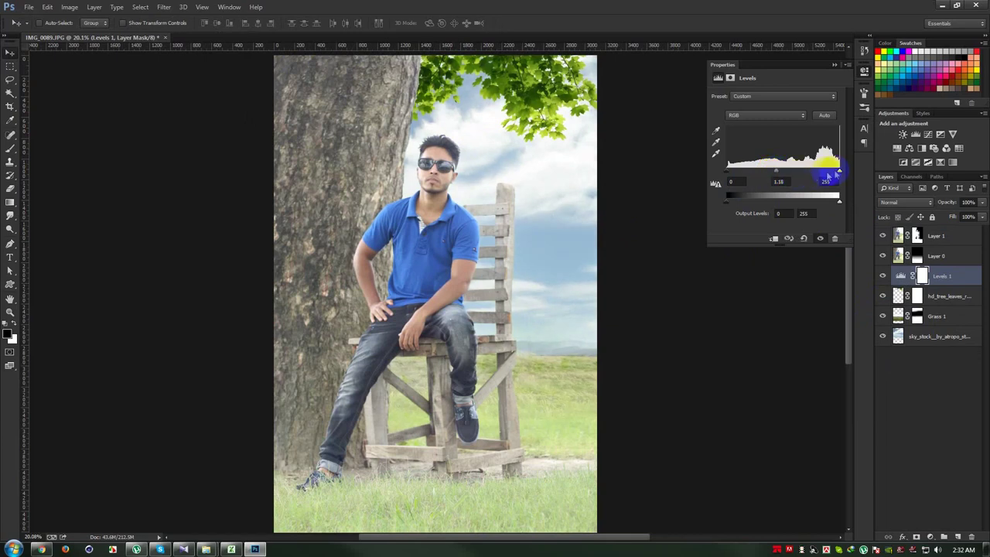
drag(738, 203, 741, 204)
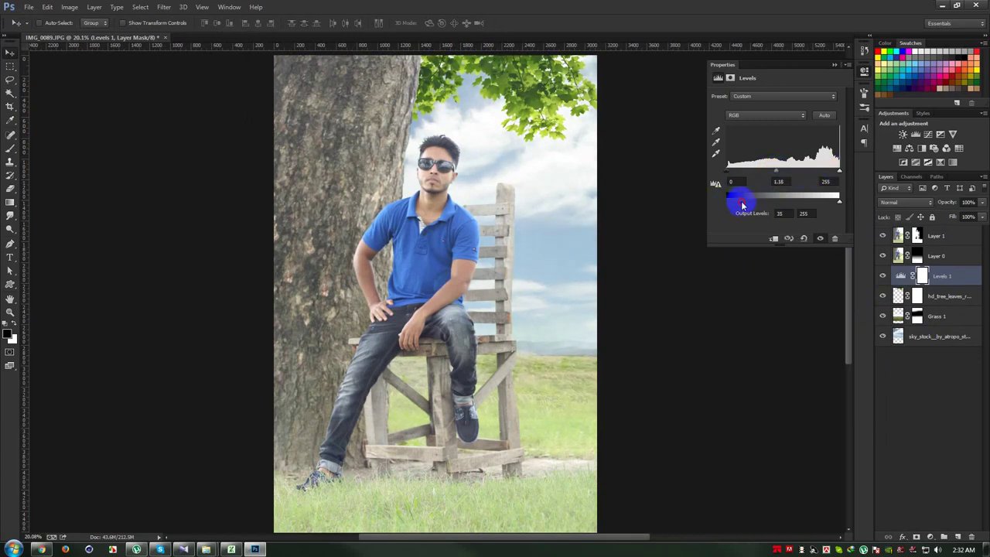
drag(838, 202, 826, 205)
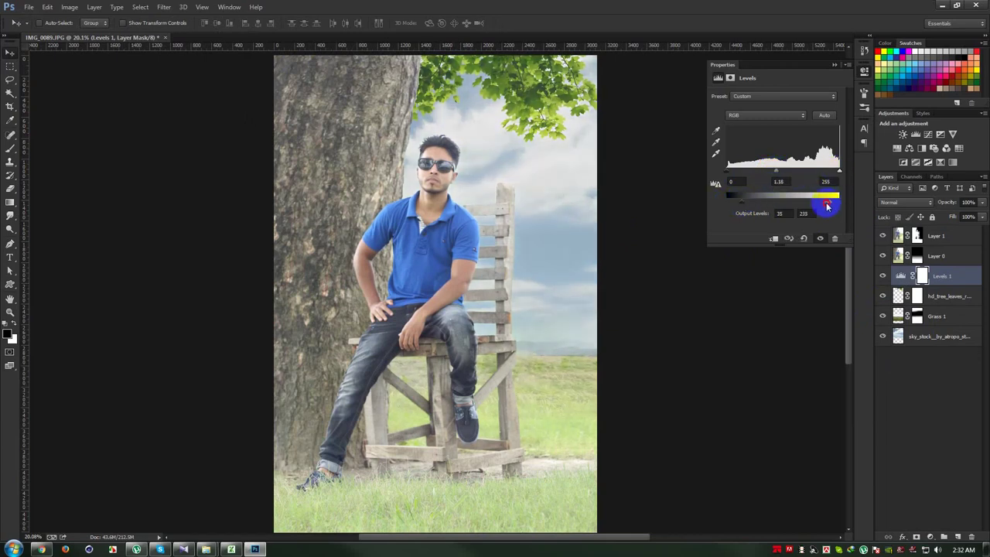
drag(826, 204, 835, 201)
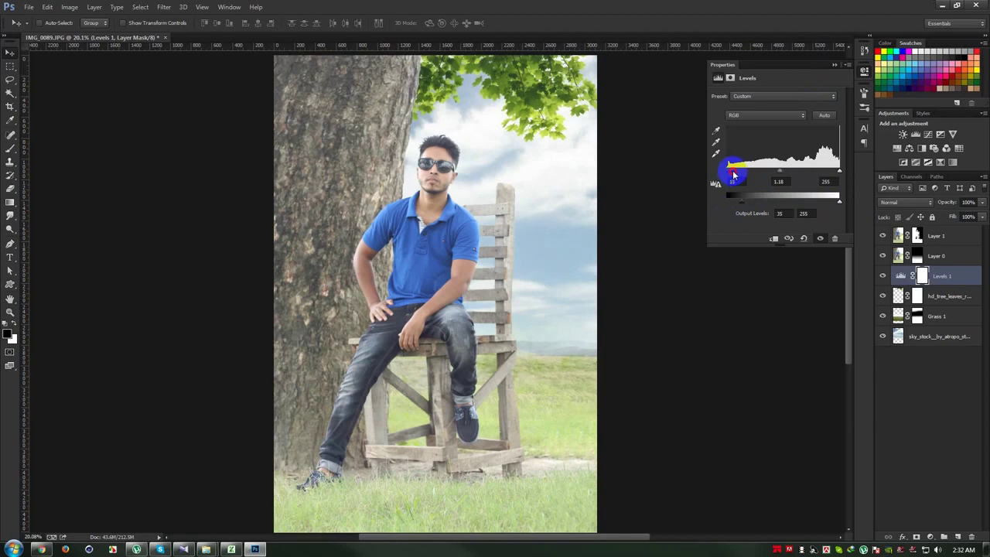
click(831, 65)
scroll(651, 338, down, 1)
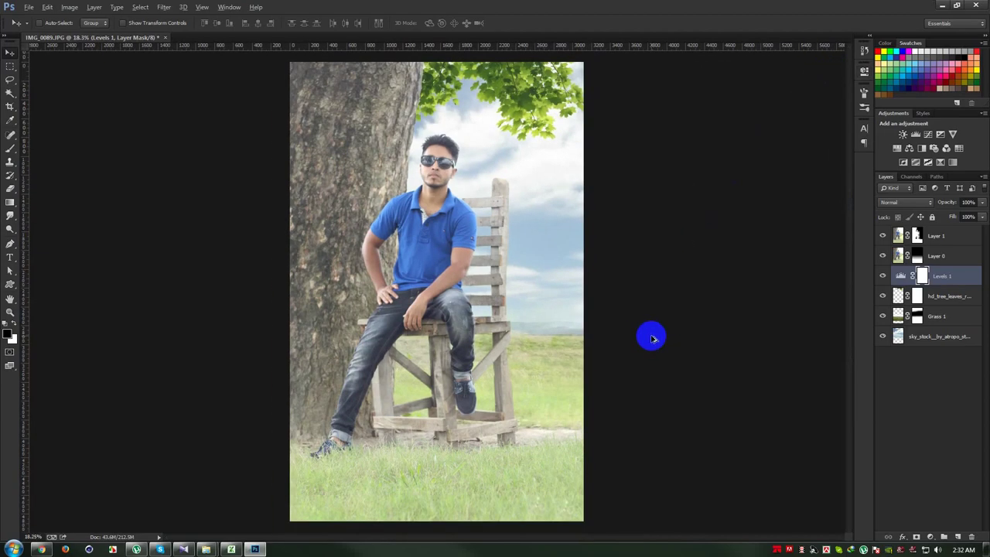
Step: Brush Layer 0's mask over the tree trunk and sky edge beside the chair
scroll(590, 342, up, 3)
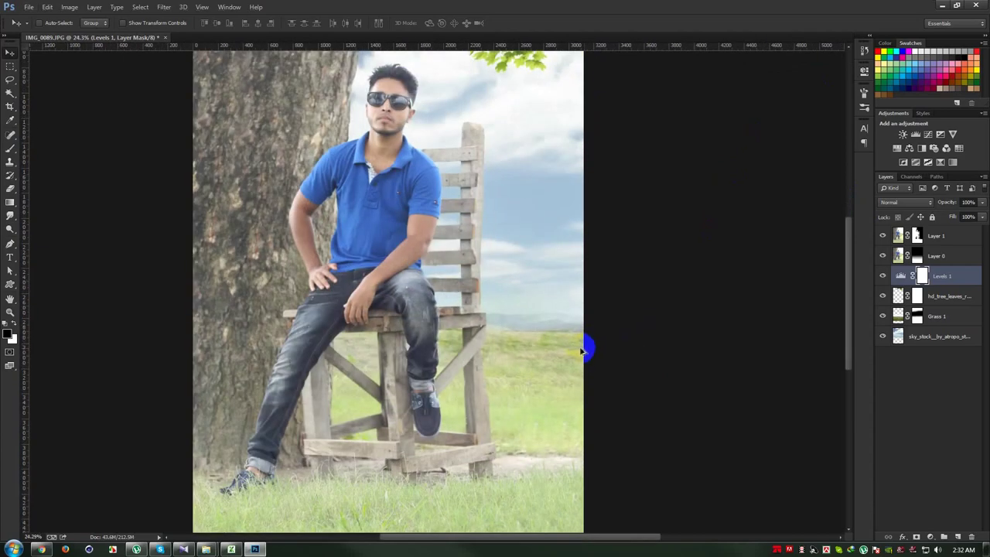
click(882, 255)
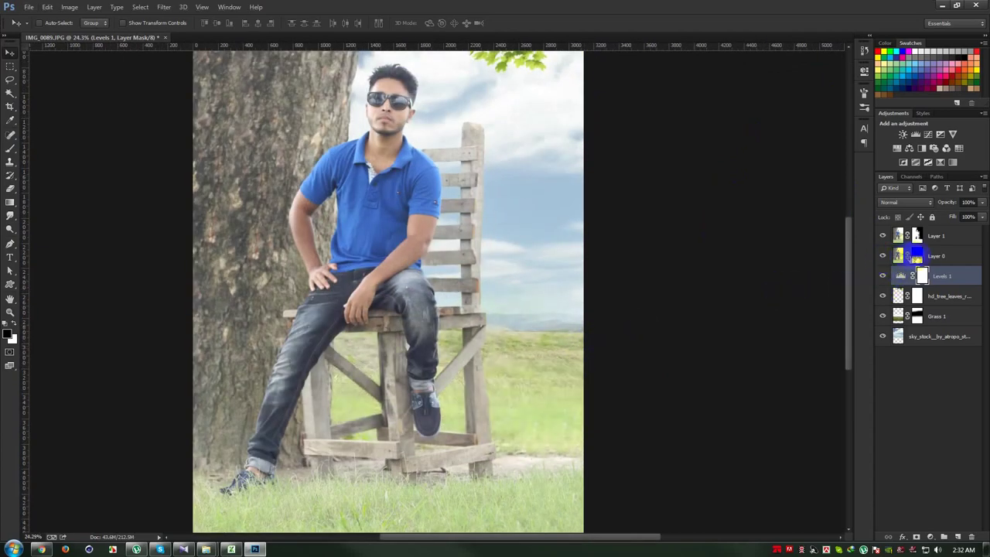
click(915, 256)
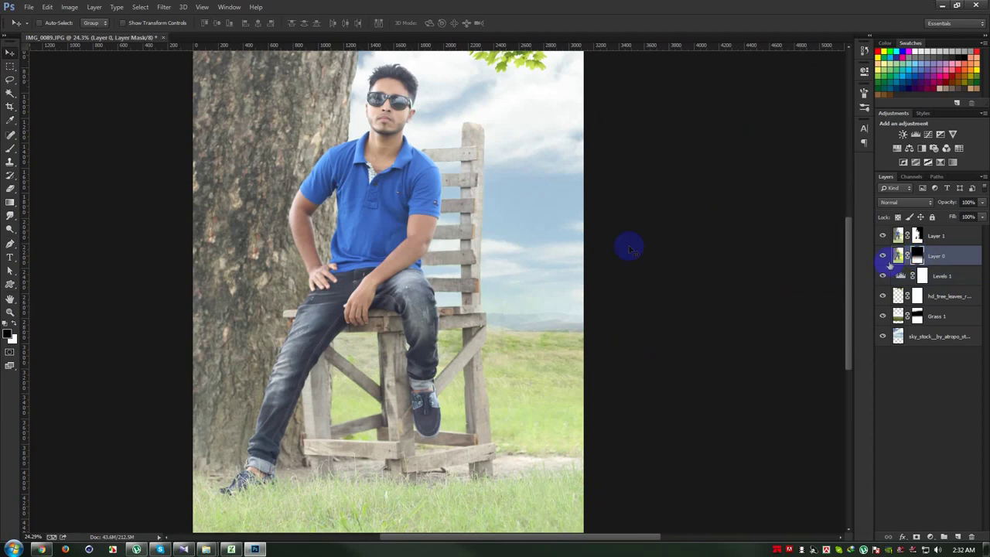
click(14, 149)
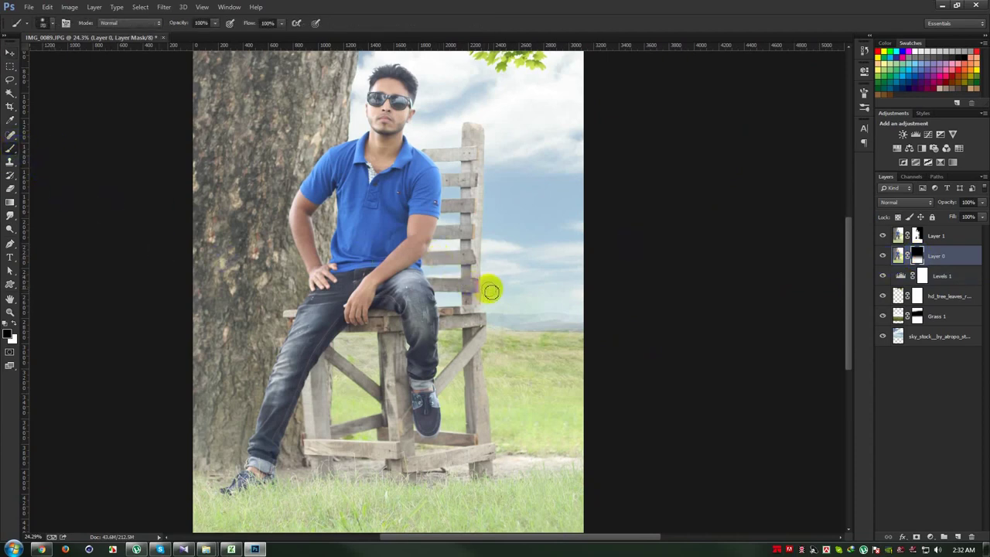
mouse_move(491, 291)
mouse_down()
mouse_move(580, 275)
mouse_move(507, 270)
mouse_up()
drag(592, 291, 239, 293)
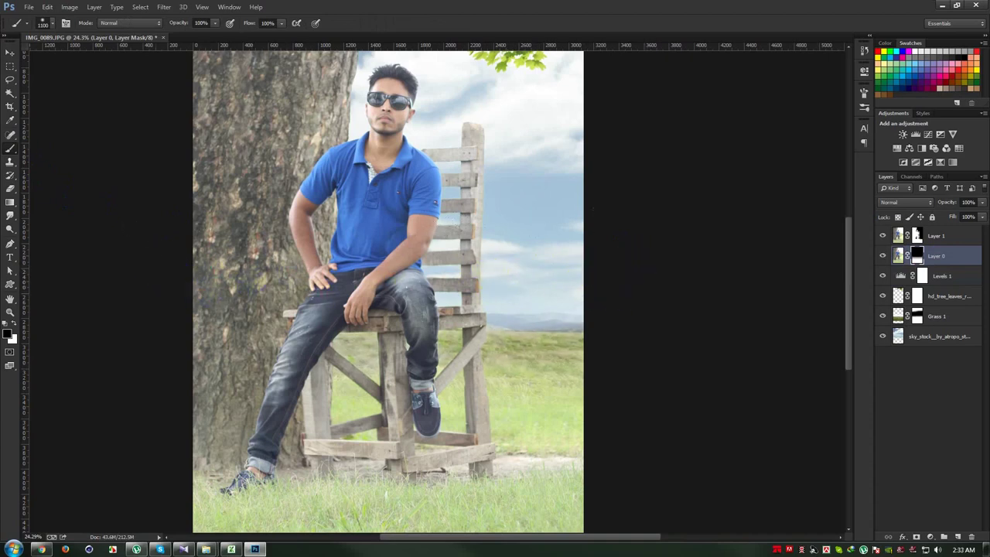
scroll(464, 302, down, 1)
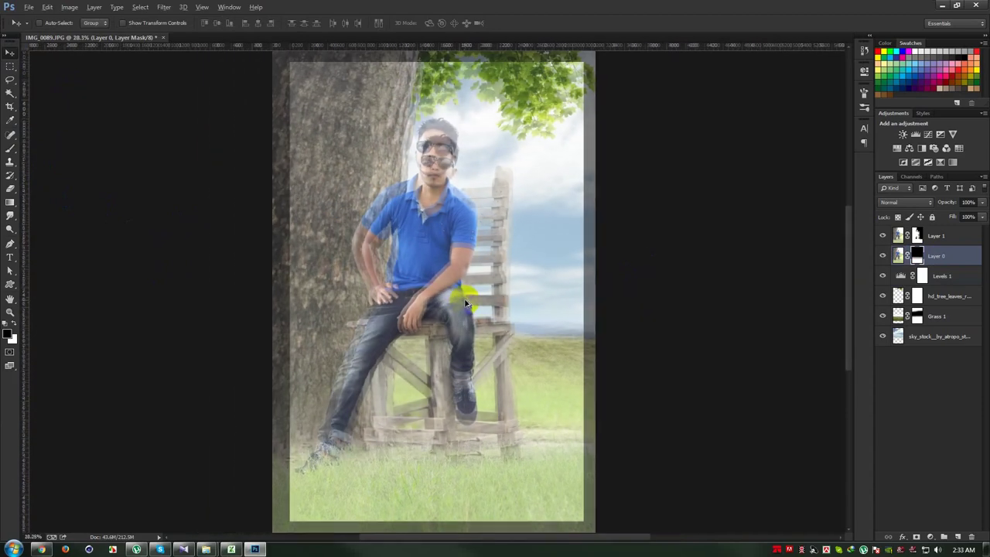
click(956, 318)
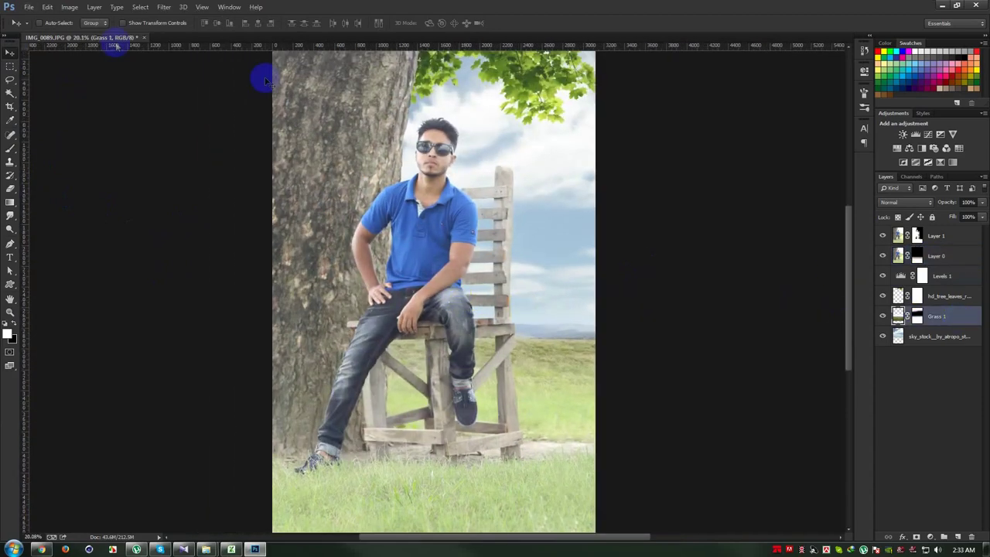
Step: Blur the Grass 1 layer with a 3-pixel Gaussian Blur, then reselect Layer 1
click(164, 7)
mouse_move(169, 126)
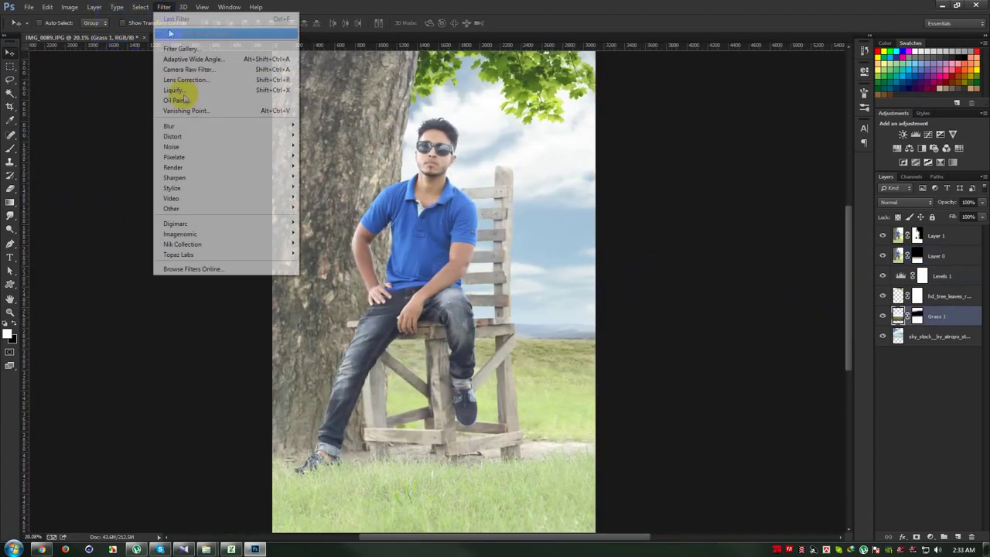
click(344, 203)
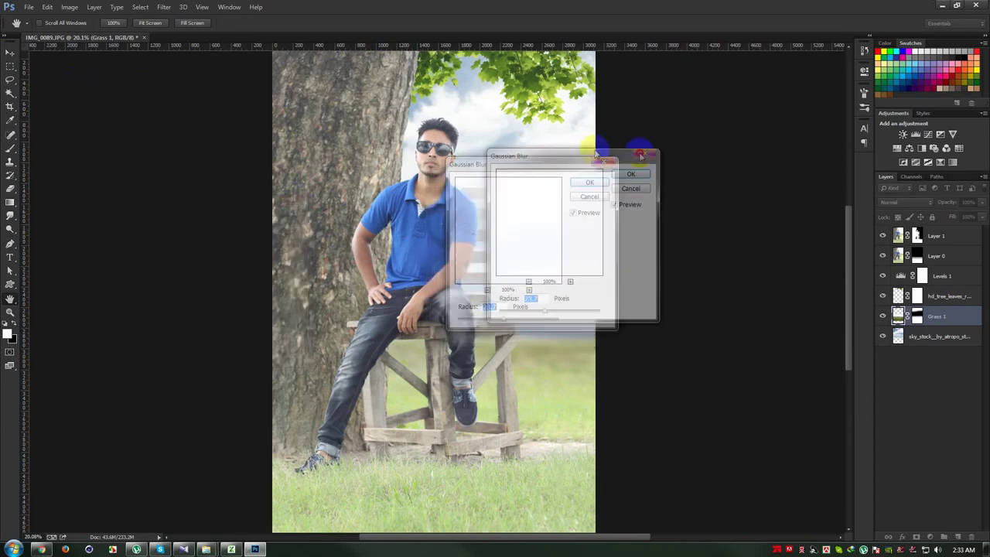
drag(592, 148, 680, 143)
drag(680, 304, 676, 297)
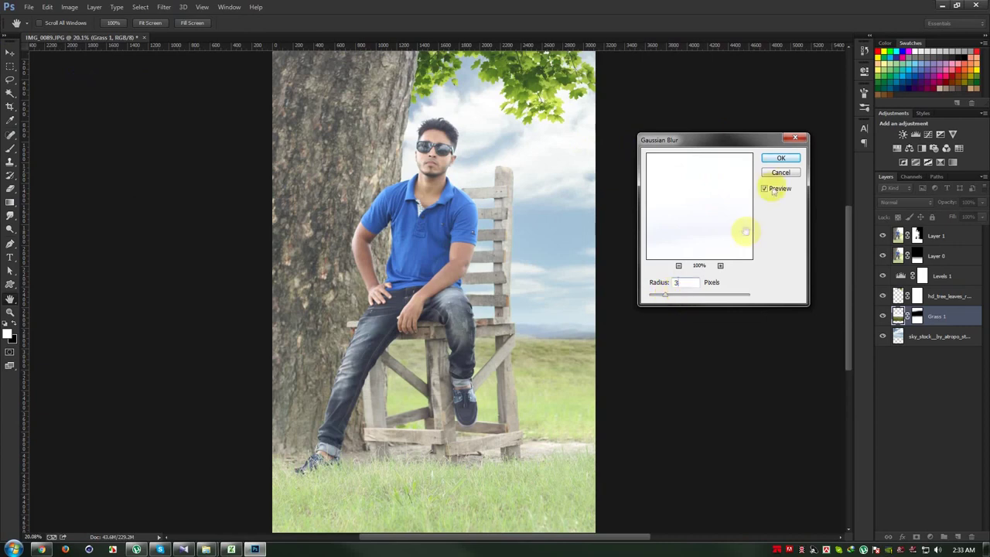
click(782, 158)
key(alt+Tab)
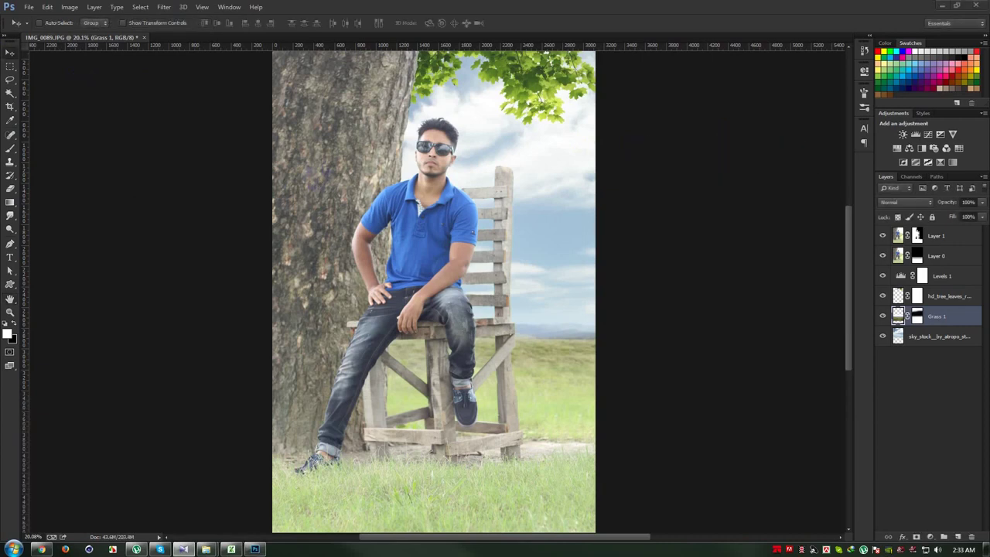
key(alt+Tab)
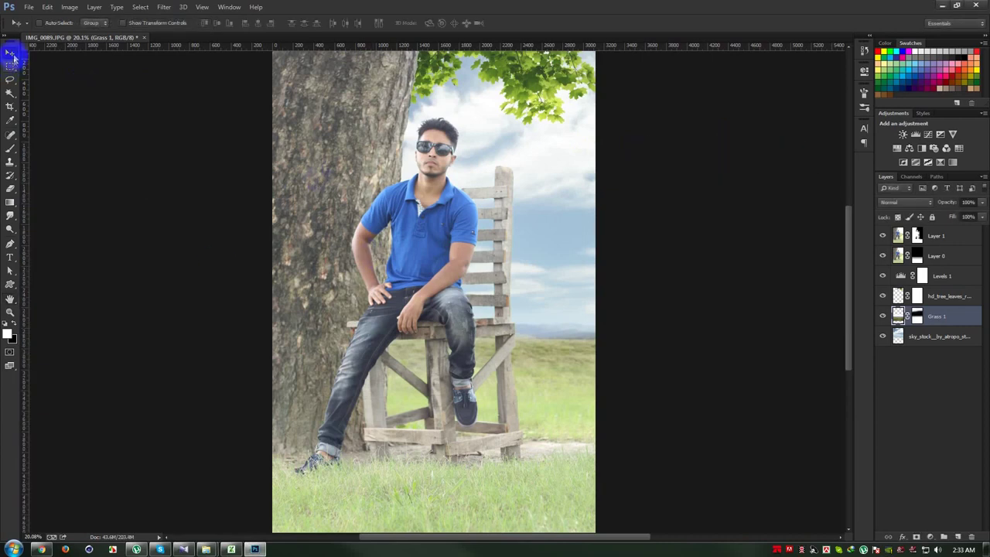
click(936, 236)
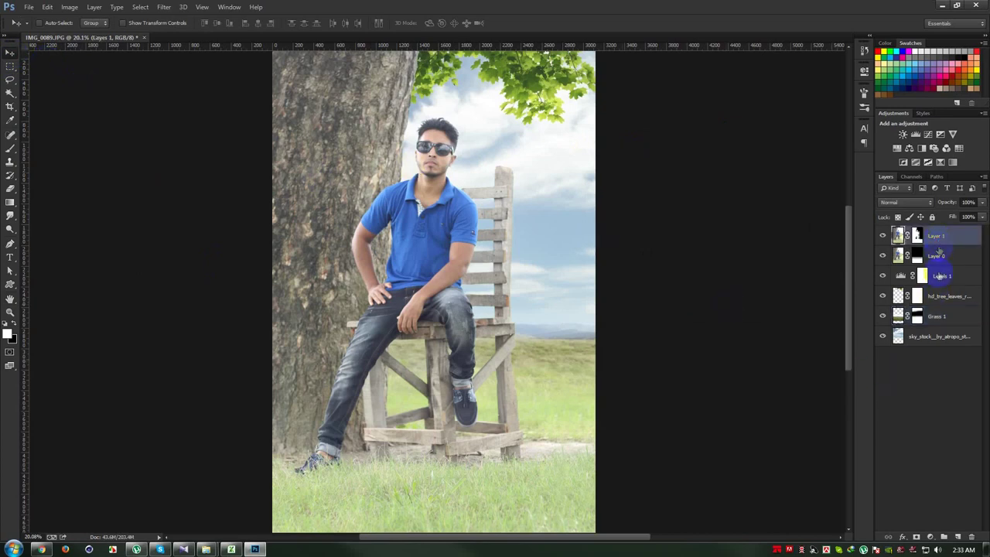
Step: Add a new empty Layer 2 above Layer 1 and duplicate the image as IMG_0089 copy
click(957, 539)
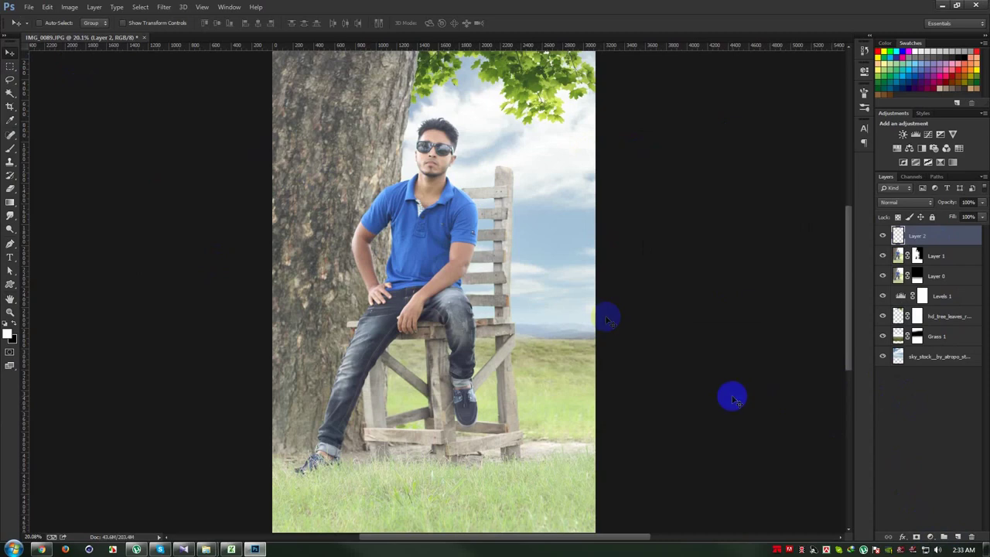
click(71, 8)
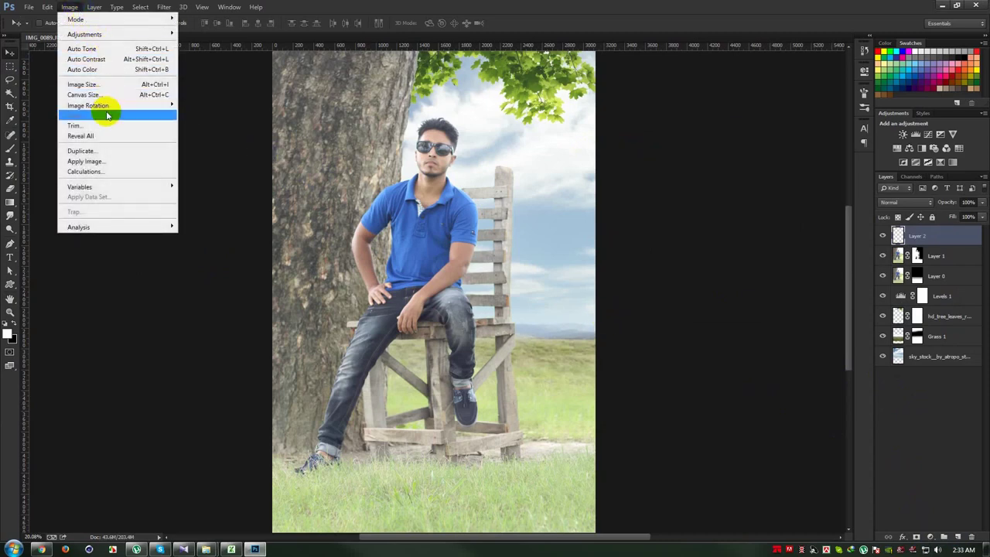
mouse_move(96, 105)
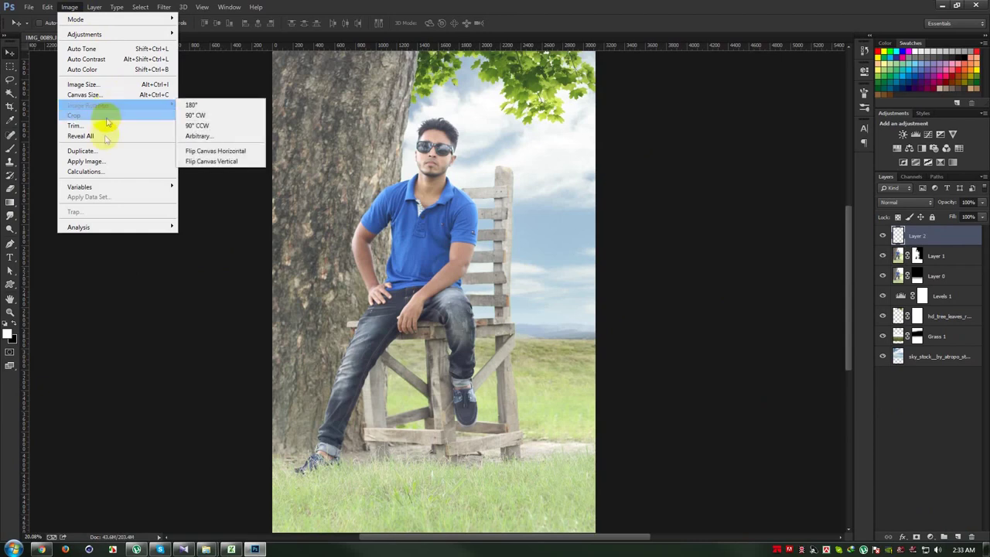
click(105, 151)
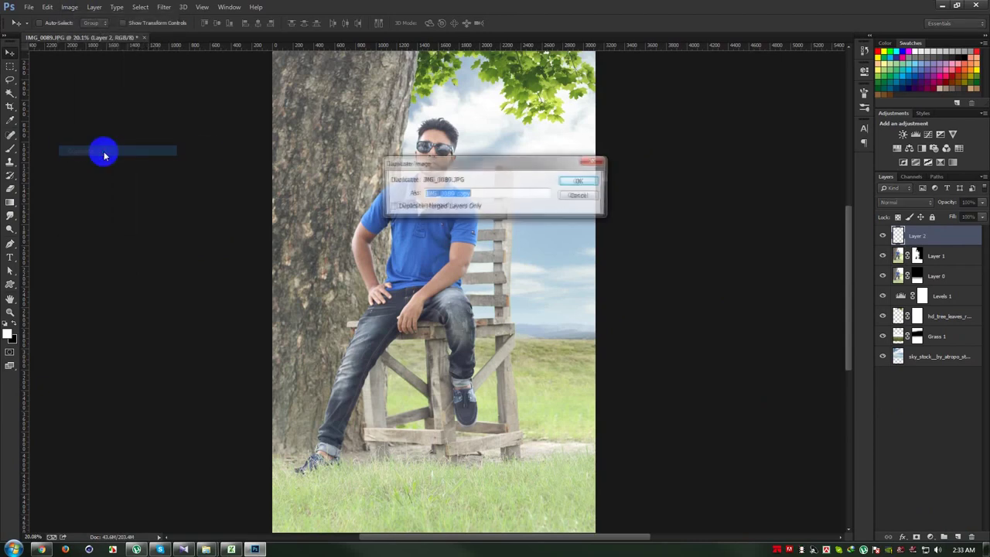
click(590, 180)
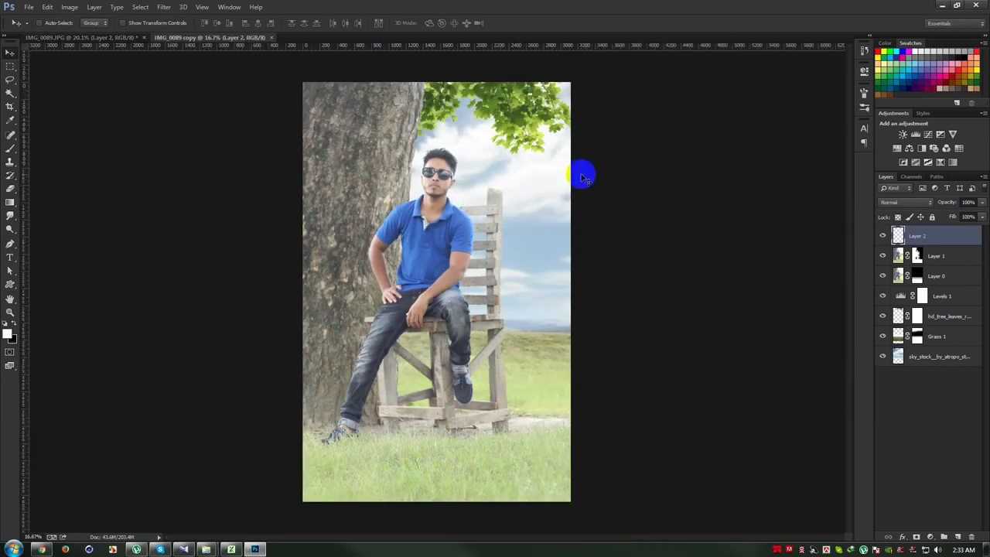
Step: Close the IMG_0089 copy document without saving it
click(274, 38)
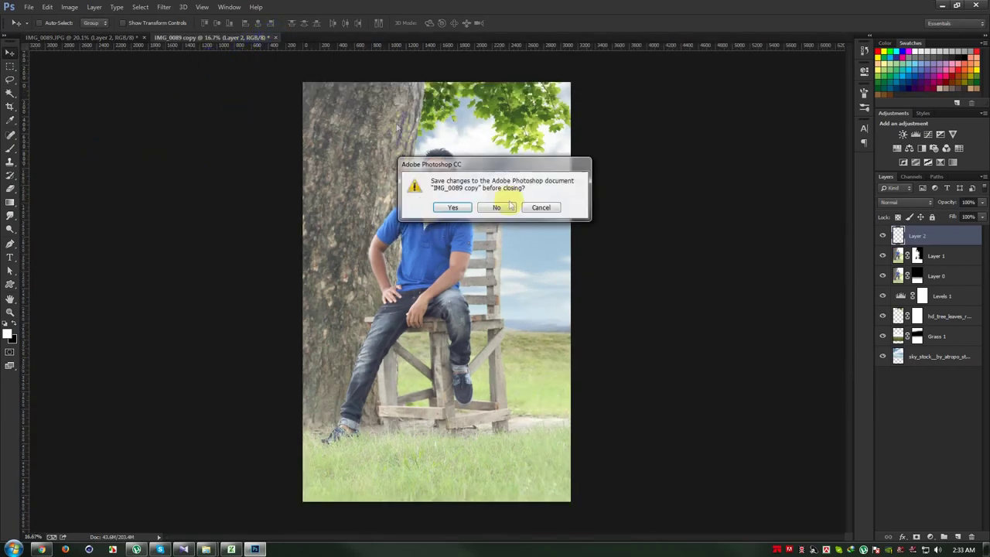
click(549, 212)
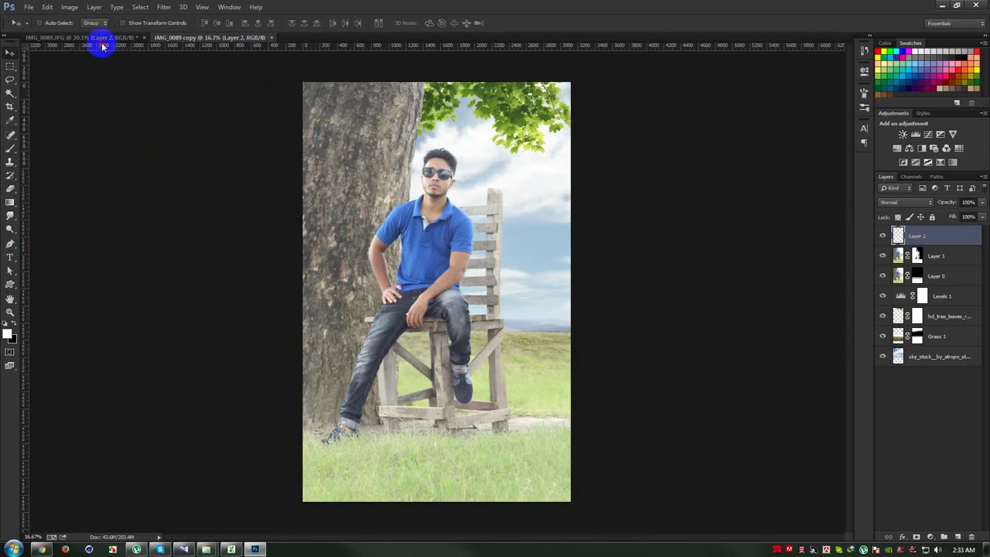
click(102, 39)
click(259, 38)
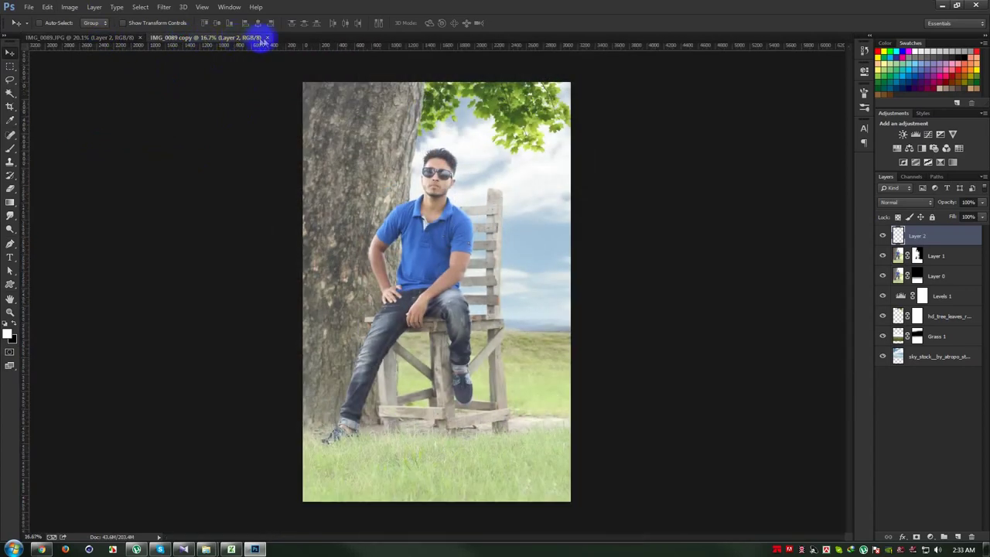
click(266, 38)
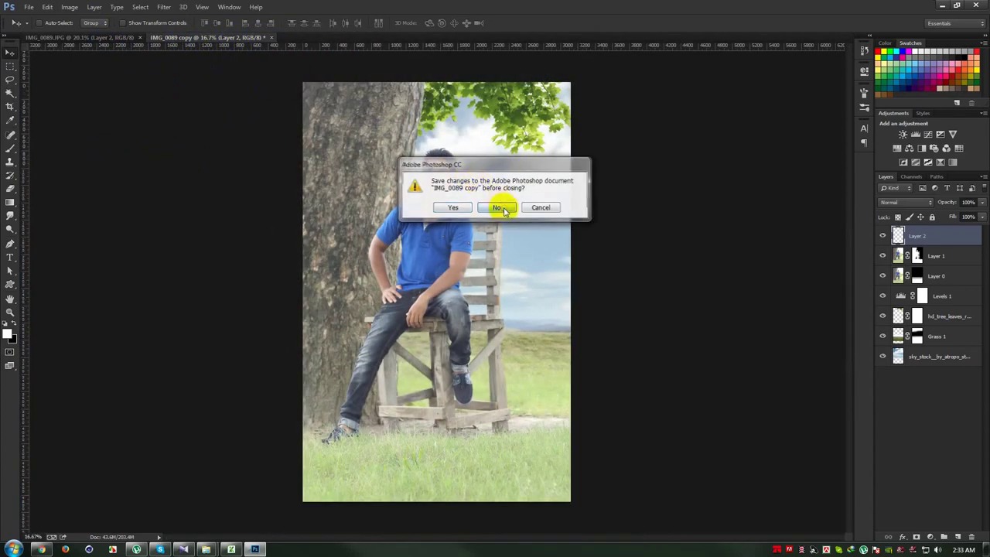
click(461, 206)
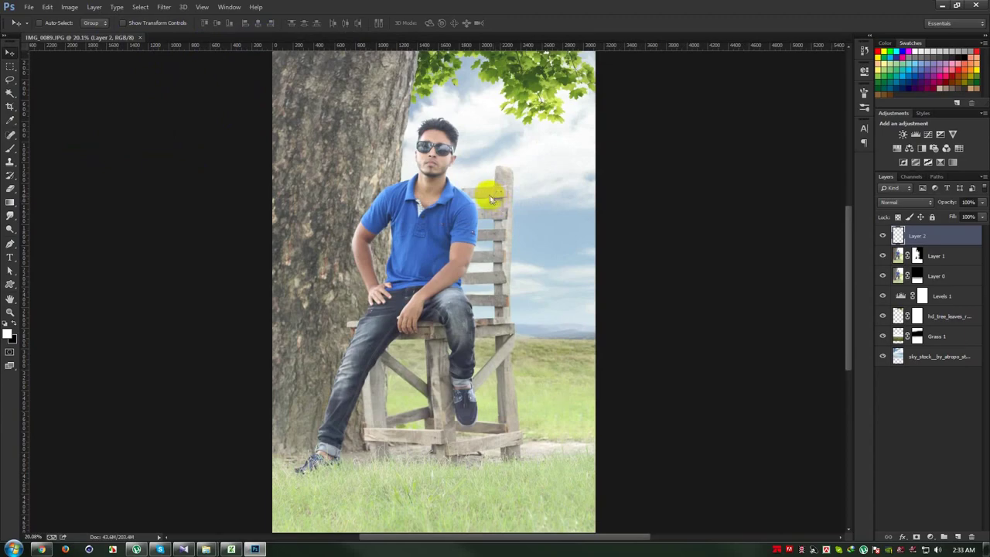
key(ctrl+shift+s)
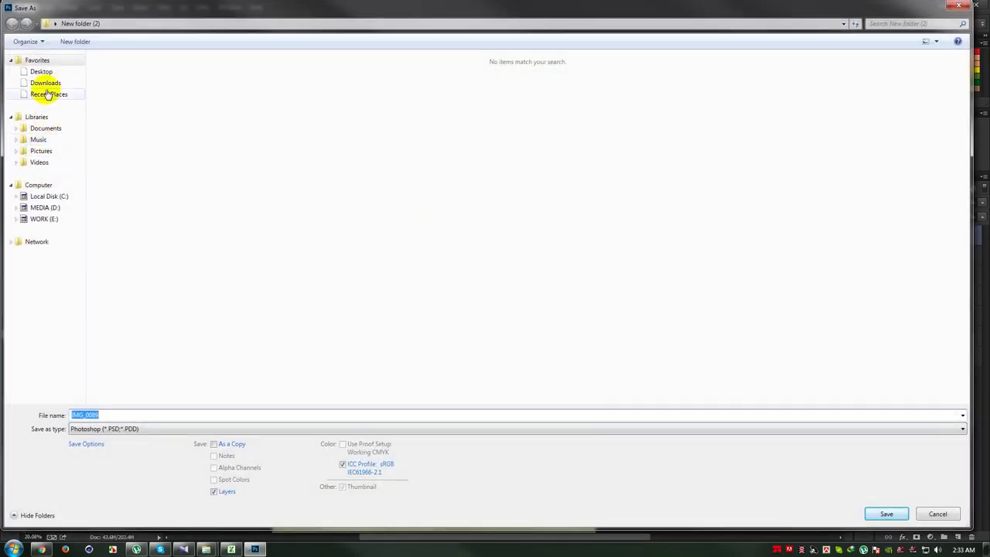
Step: Choose the Desktop as the location and save the file as IMG_0089.psd
click(41, 71)
click(881, 513)
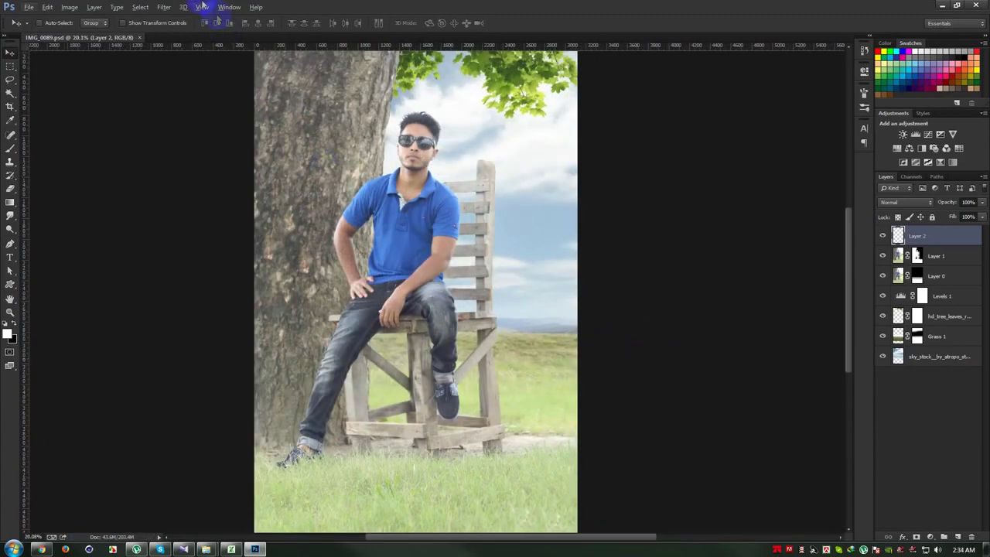
Step: Use Apply Image with the Merged layer to fill Layer 2 with the composite (Multiply, 100%)
click(161, 8)
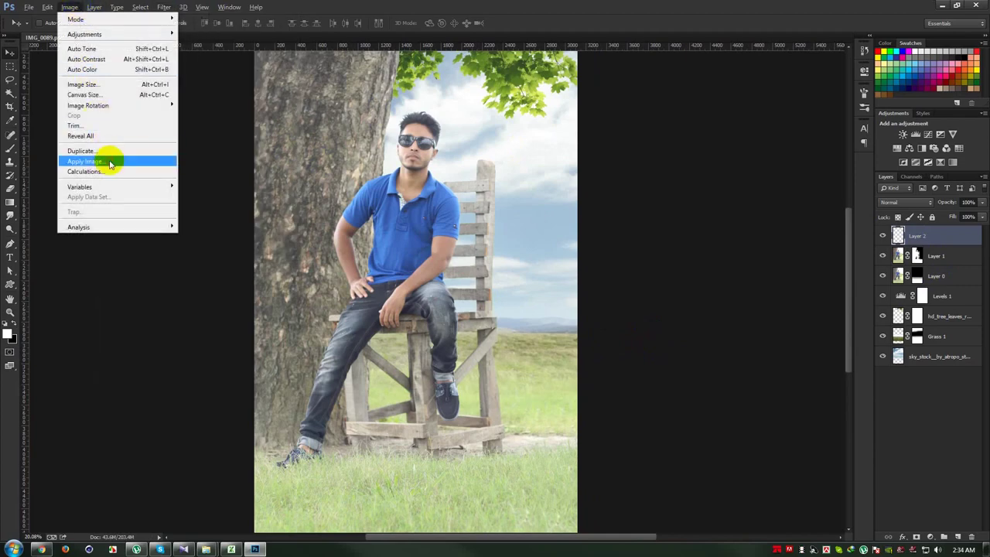
click(108, 157)
click(164, 7)
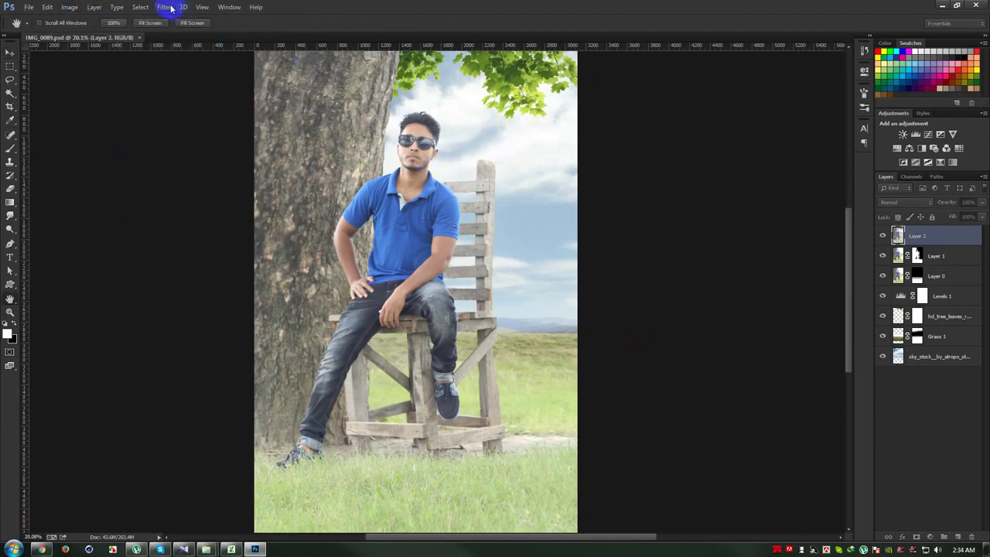
click(536, 170)
click(161, 7)
click(607, 193)
key(alt+i)
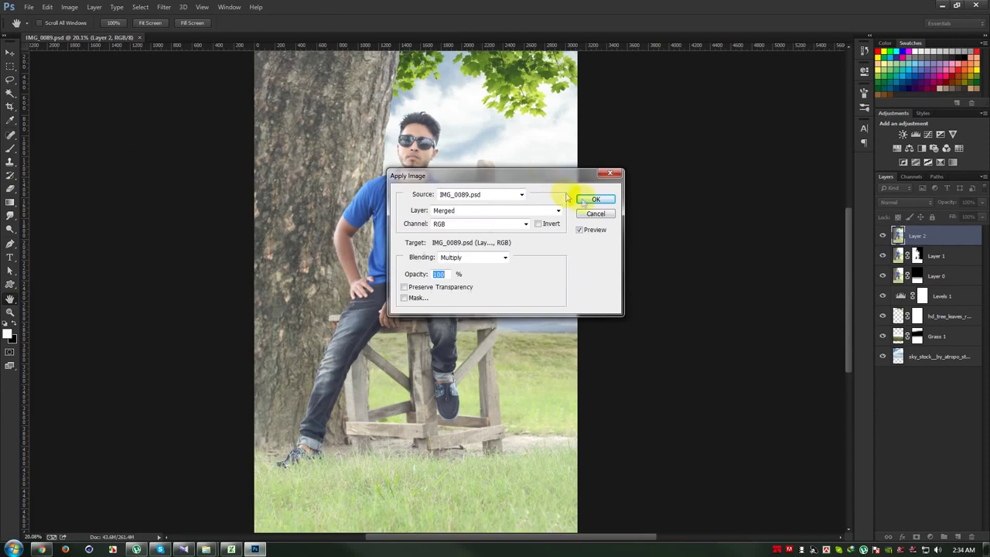
key(Return)
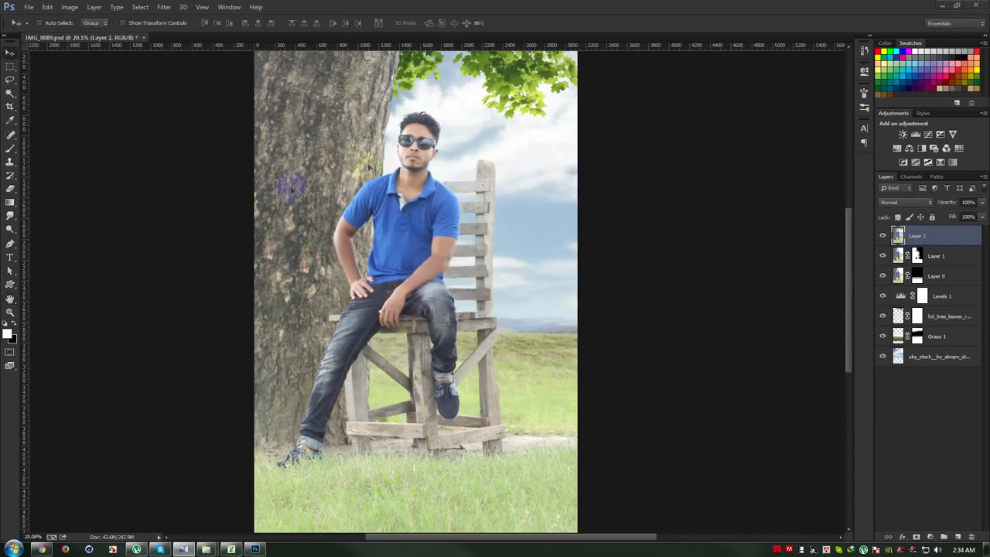
click(165, 8)
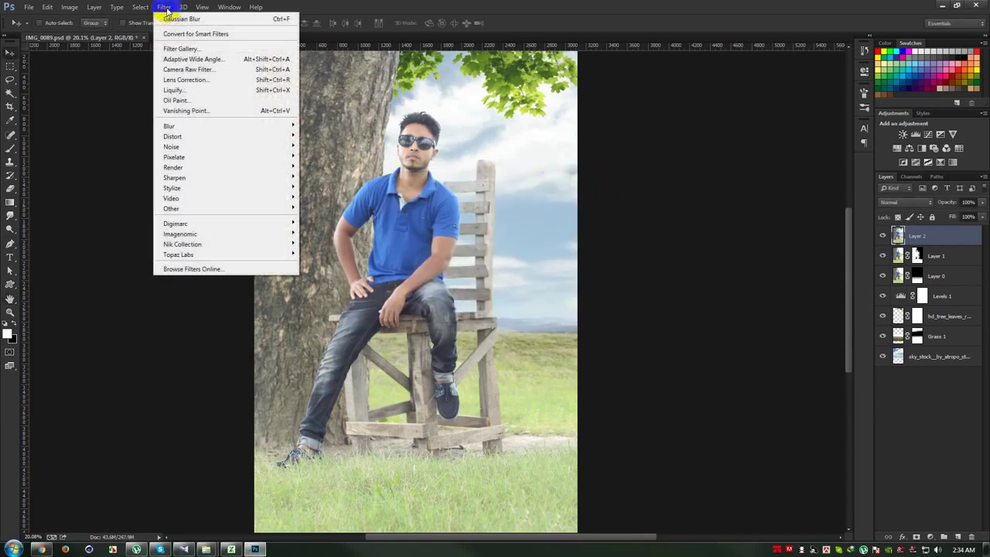
Step: Adjust Blacks, Whites (+41), Highlights and Shadows in Camera Raw on Layer 2, then apply
click(185, 69)
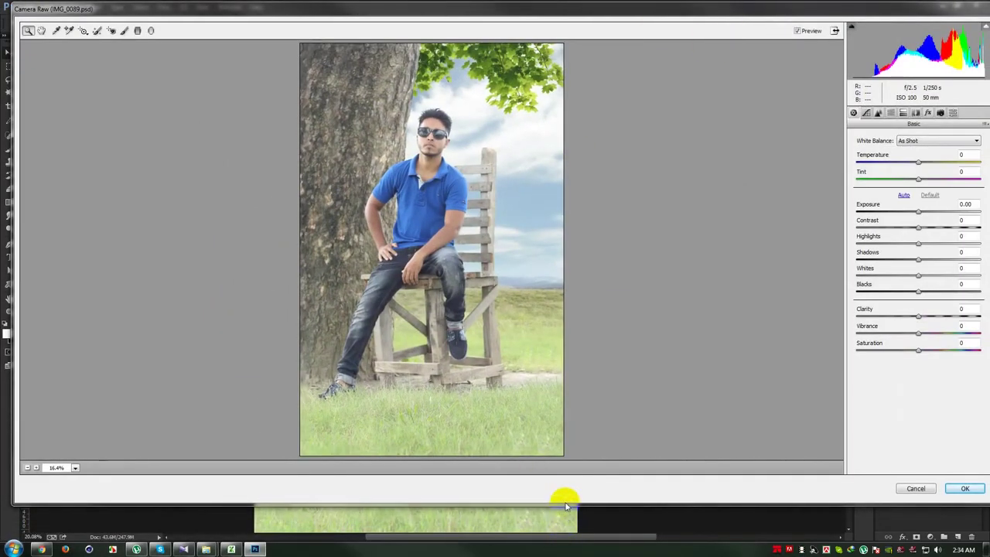
drag(568, 503, 576, 536)
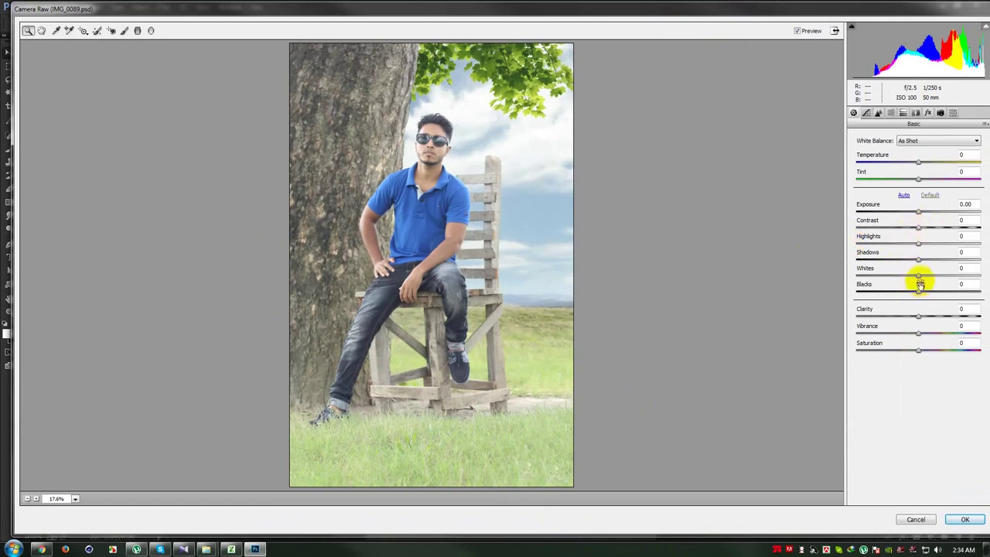
drag(918, 293, 939, 288)
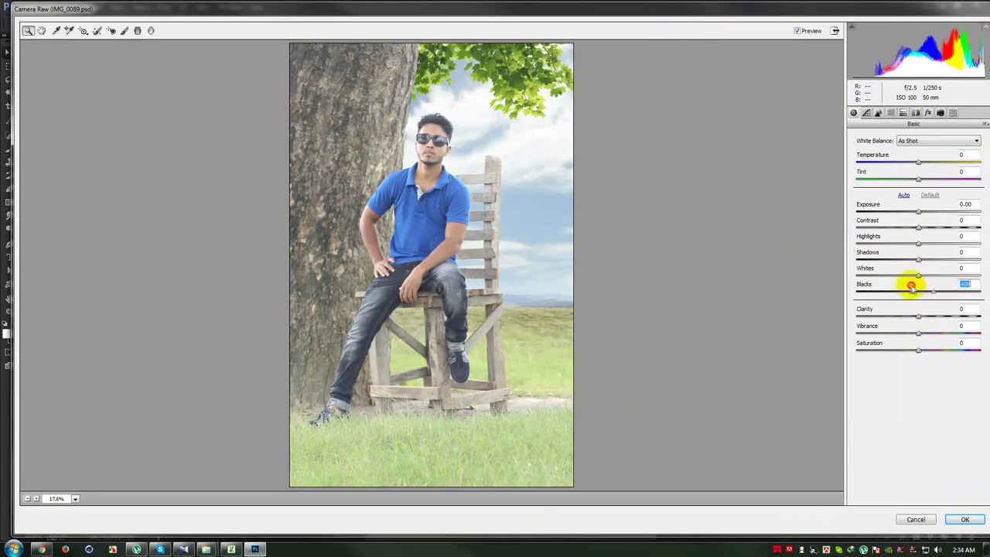
drag(920, 276, 880, 282)
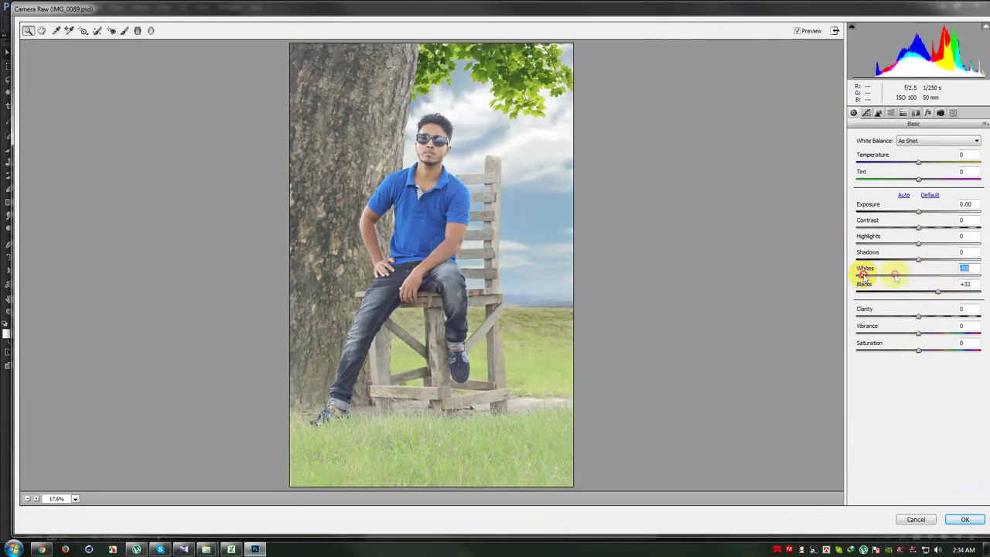
drag(880, 282, 944, 275)
drag(918, 244, 827, 249)
mouse_move(928, 263)
mouse_down()
mouse_move(919, 262)
mouse_move(947, 259)
mouse_up()
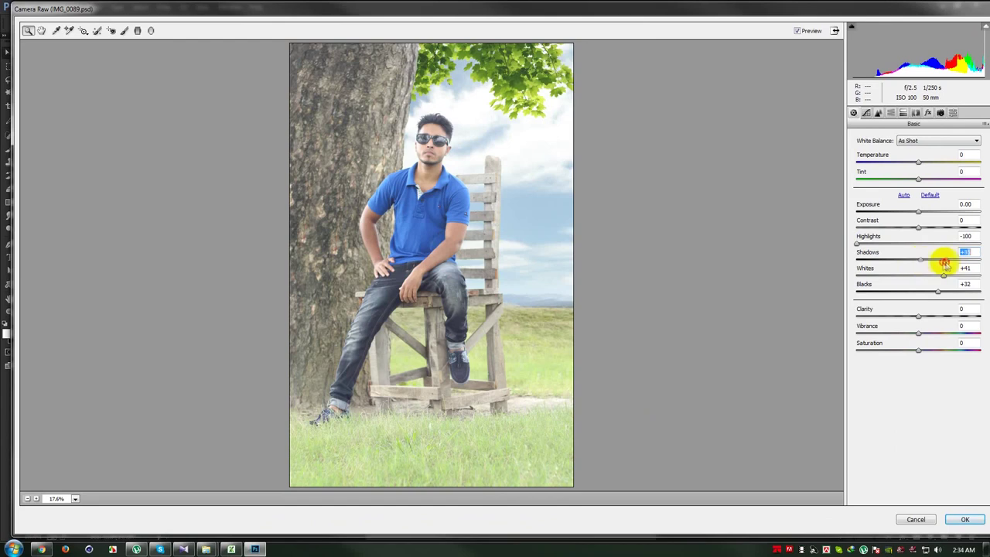
click(909, 258)
drag(868, 247, 858, 242)
drag(923, 291, 894, 291)
click(964, 519)
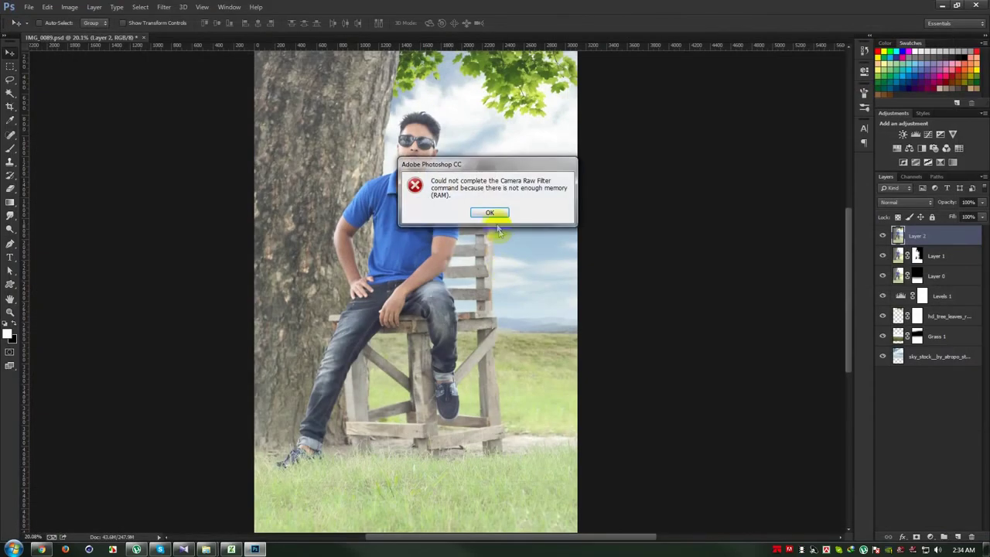
Step: Dismiss the memory error, save, and resize the image to Height 2500 px (1598 × 2500)
click(493, 214)
key(ctrl+s)
click(69, 7)
click(94, 85)
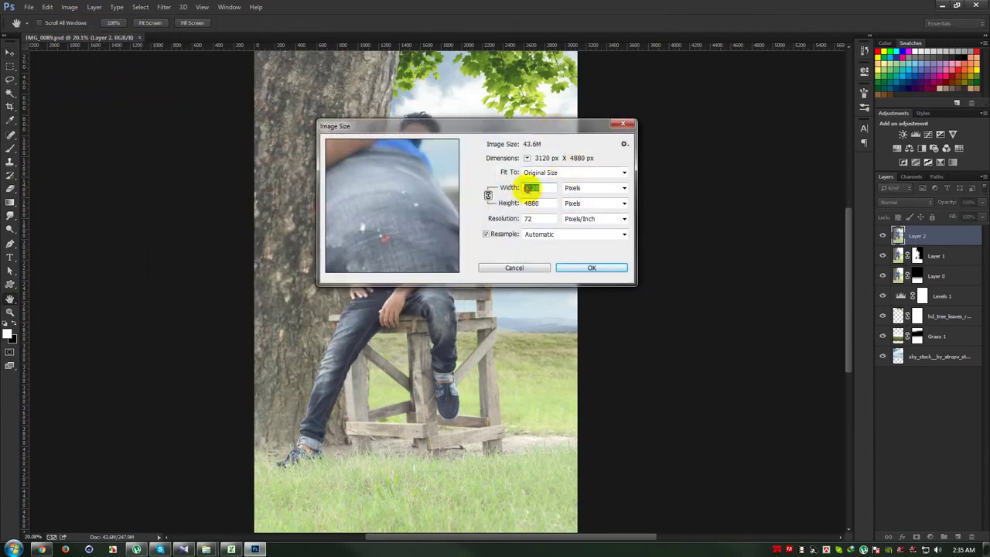
click(524, 188)
text(2120)
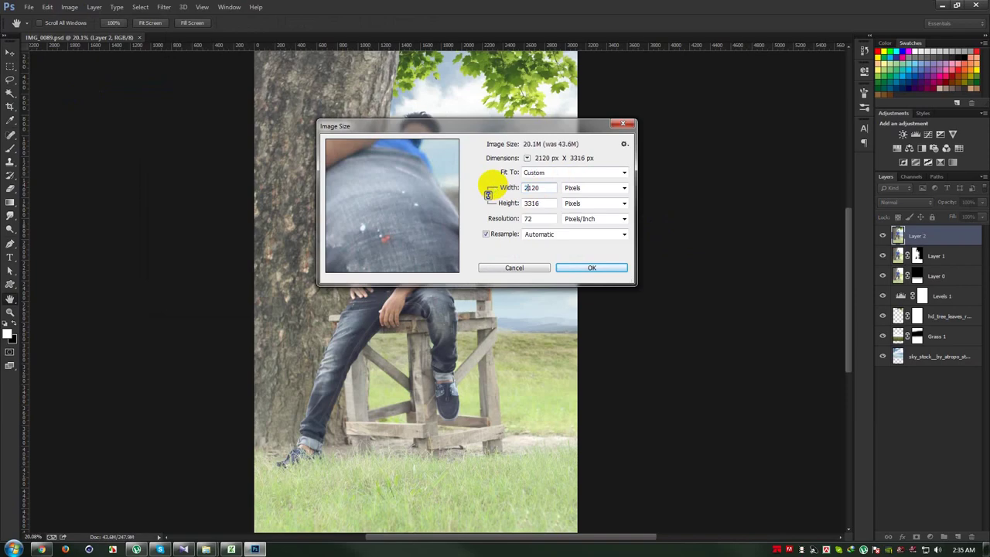
double_click(531, 202)
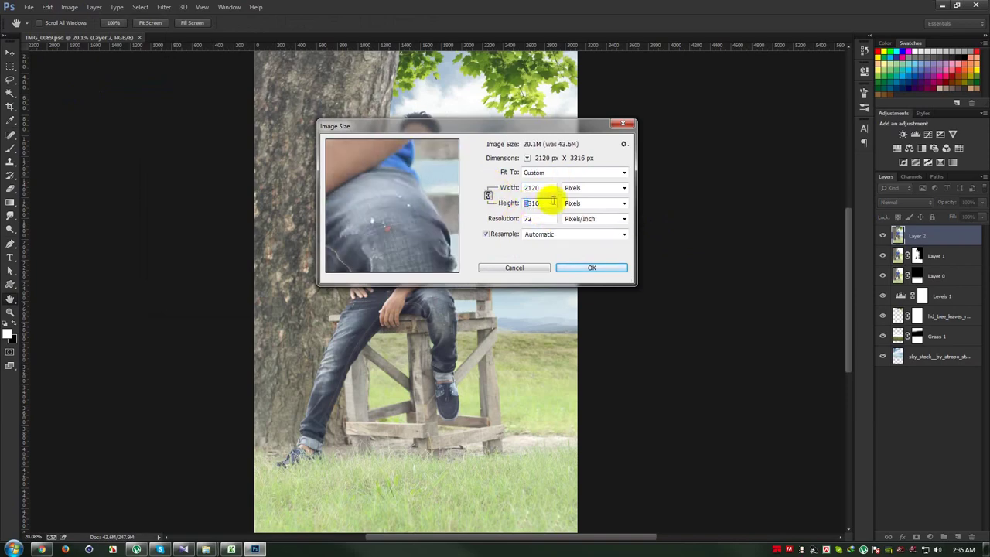
text(2500)
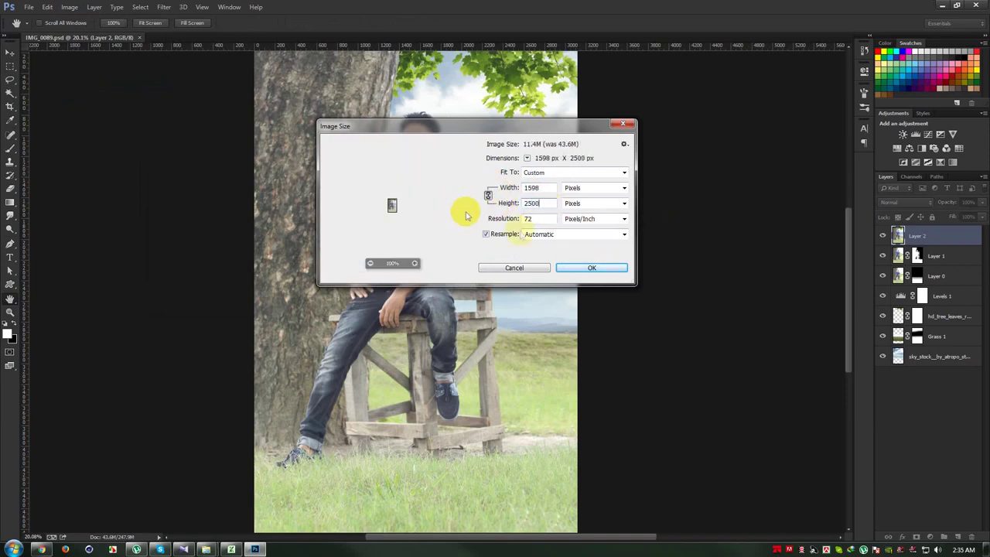
click(591, 268)
key(ctrl+0)
scroll(485, 253, up, 1)
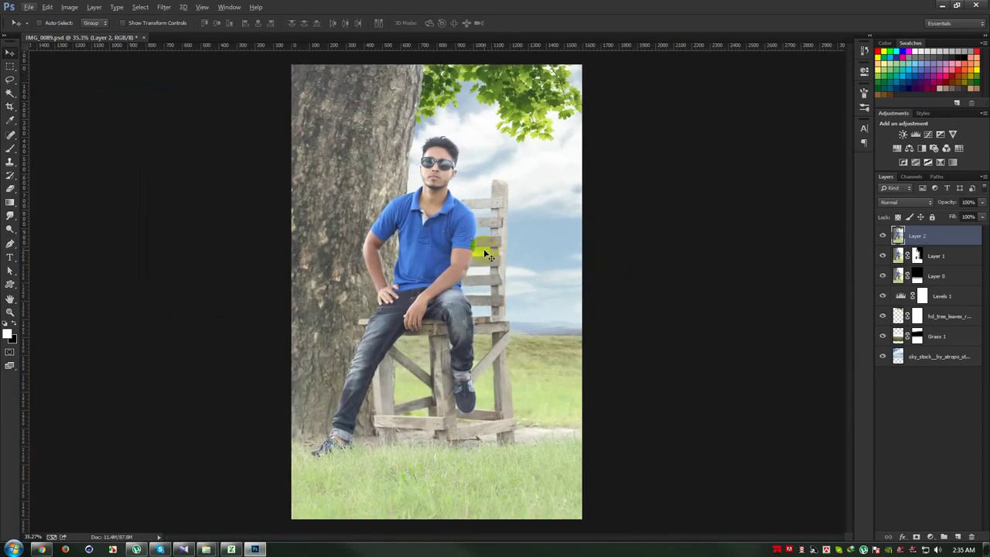
Step: Reopen Camera Raw on Layer 2 and set Highlights -100, Shadows +65, Whites +28, Blacks -7
click(164, 7)
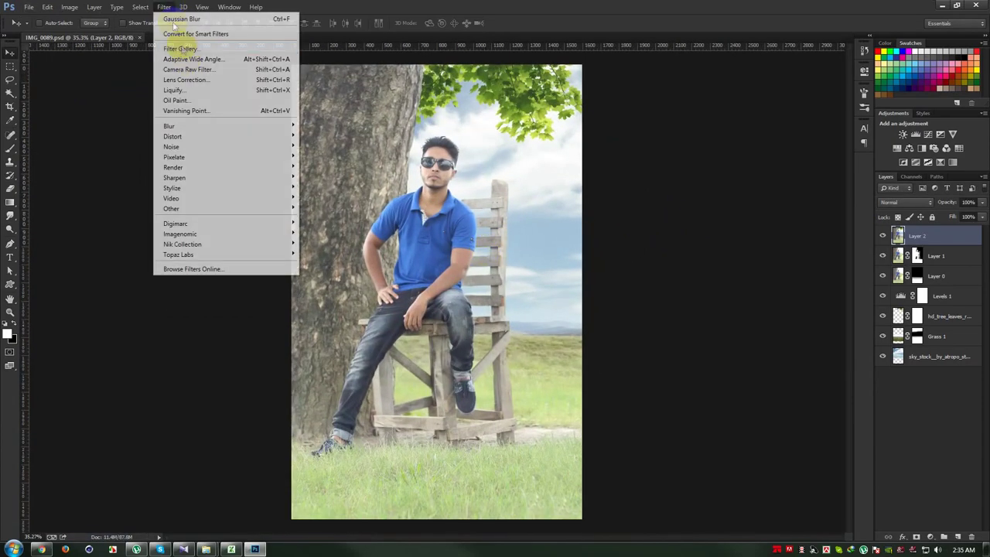
click(238, 75)
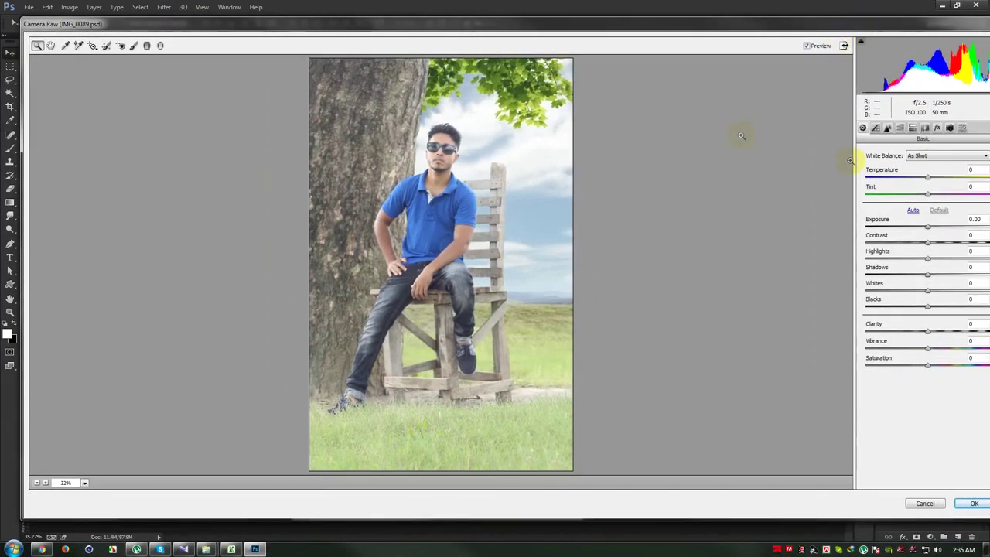
drag(927, 259, 862, 259)
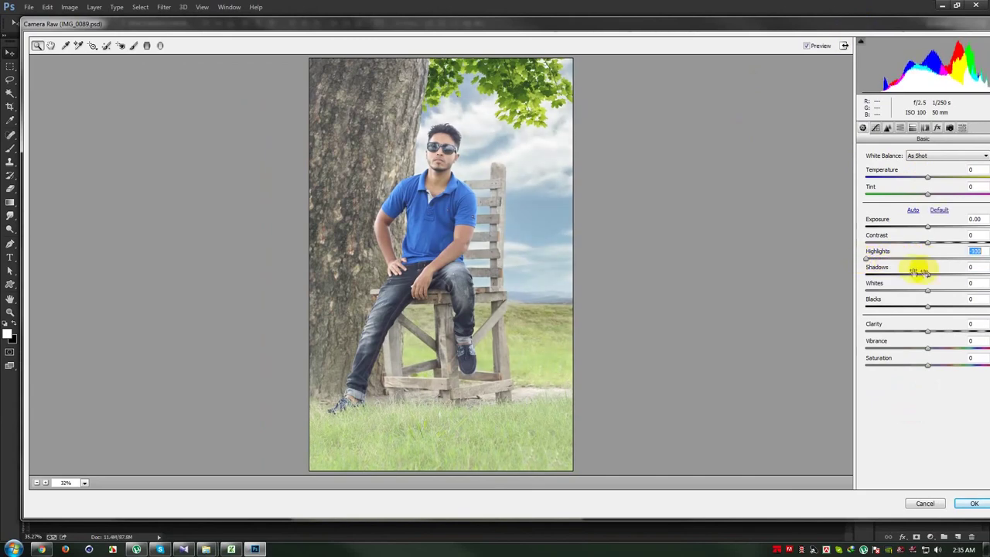
mouse_move(939, 273)
mouse_down()
mouse_move(985, 269)
mouse_move(968, 270)
mouse_up()
mouse_move(928, 306)
mouse_down()
mouse_move(874, 310)
mouse_move(930, 306)
mouse_move(914, 288)
mouse_move(943, 292)
mouse_up()
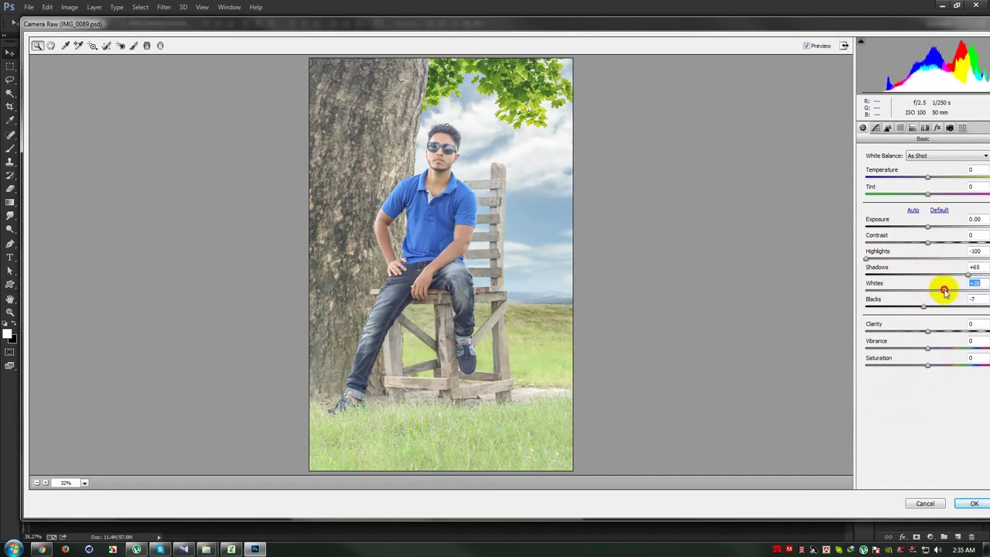
Step: Set Clarity to +38, tweak the temperature, and boost Vibrance
drag(928, 331, 953, 332)
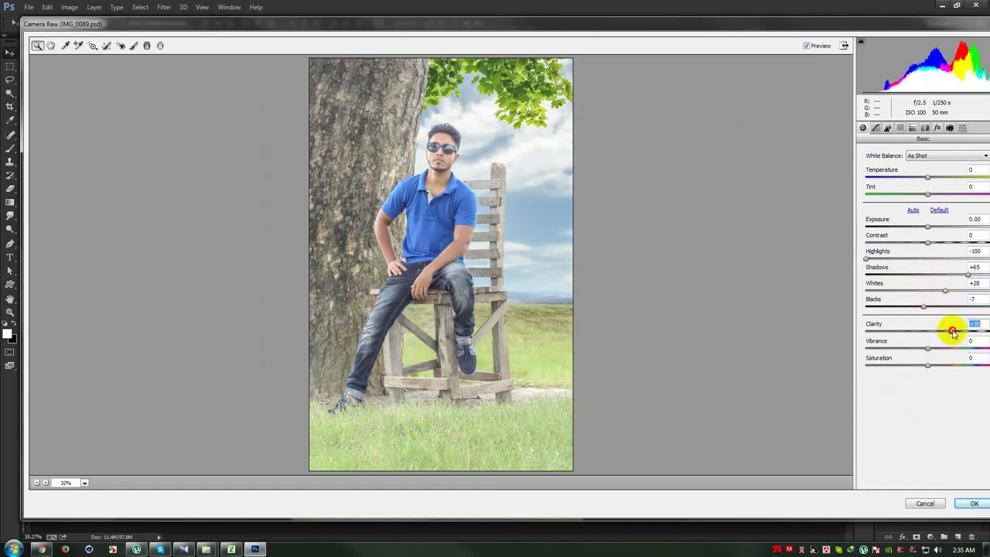
drag(954, 333, 952, 332)
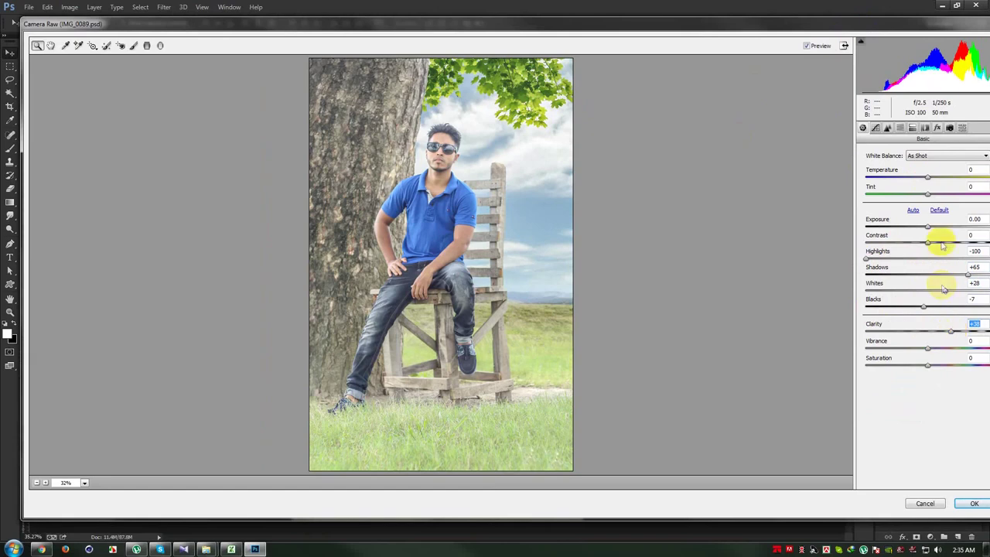
drag(928, 179, 928, 181)
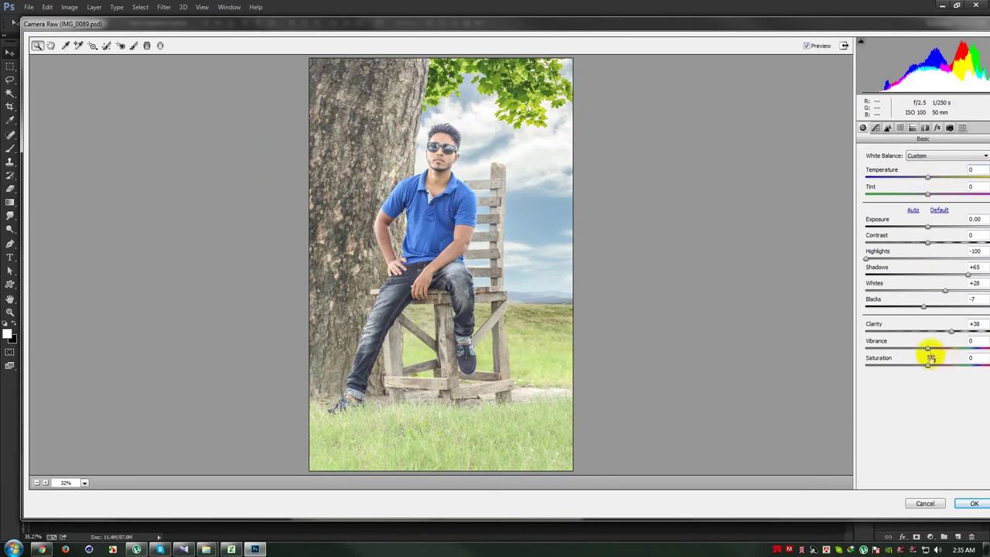
drag(929, 352, 948, 352)
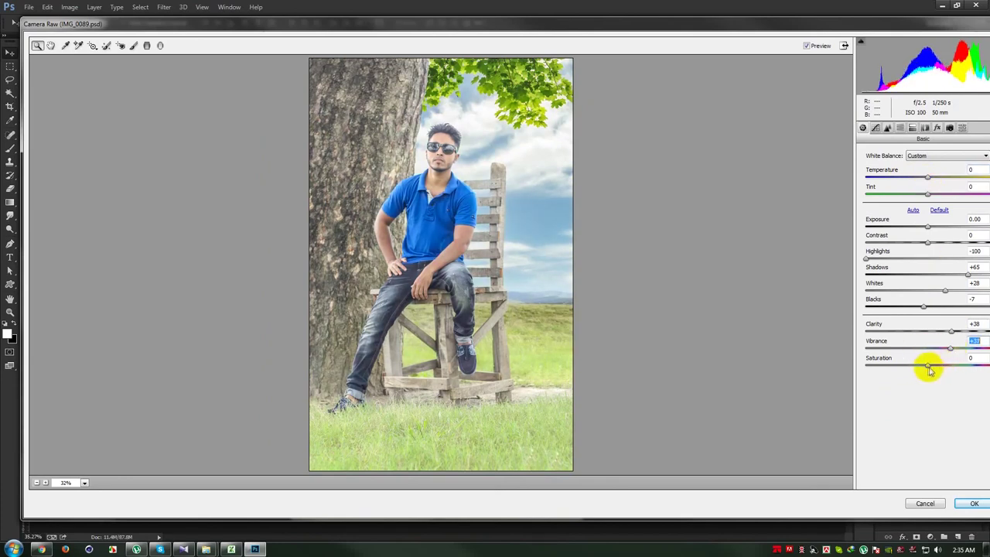
click(875, 128)
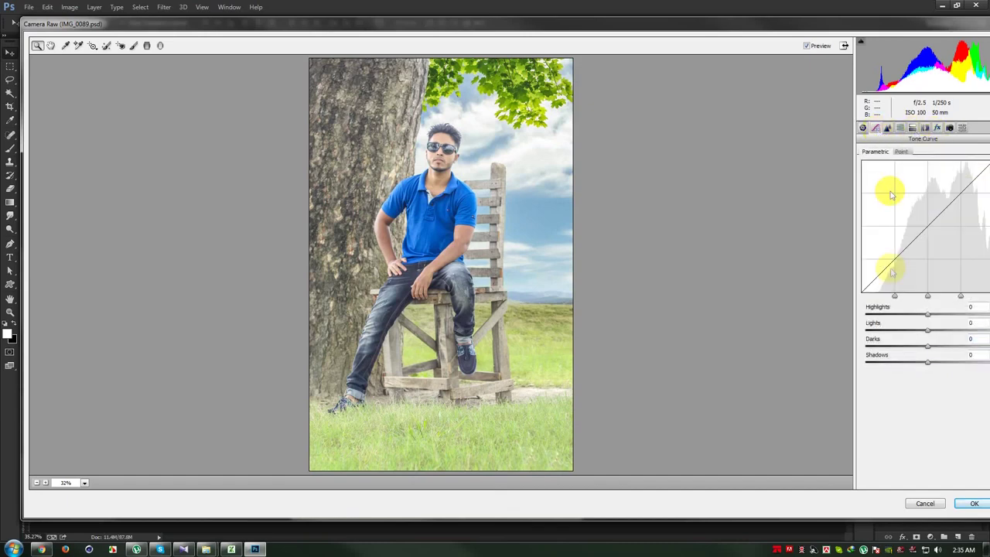
Step: Set tone-curve Highlights -17 and Lights +3, add sharpening, and darken edges with post-crop vignetting
mouse_move(931, 314)
mouse_down()
mouse_move(895, 313)
mouse_move(917, 309)
mouse_move(943, 329)
mouse_move(930, 332)
mouse_move(925, 347)
mouse_up()
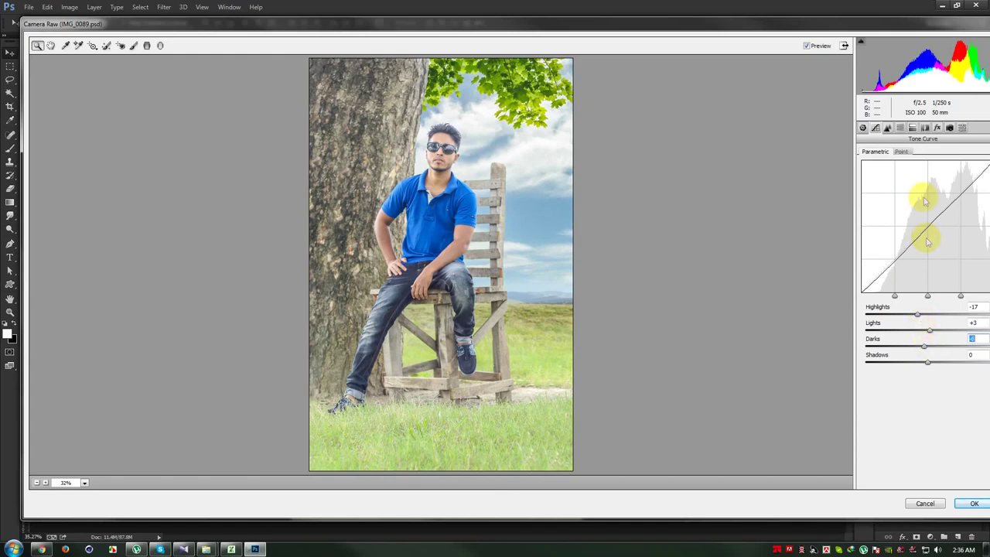
click(887, 129)
click(896, 171)
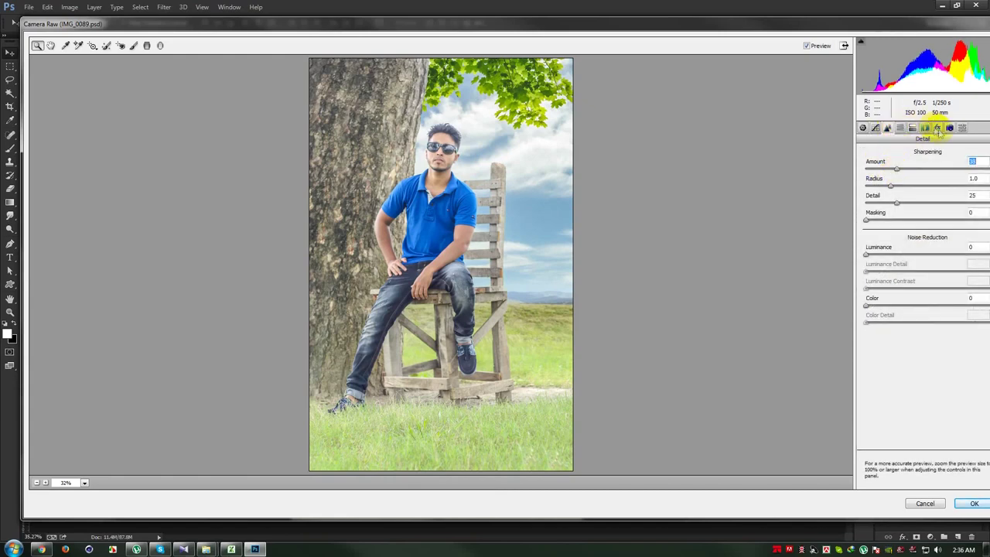
click(937, 127)
drag(925, 260, 911, 260)
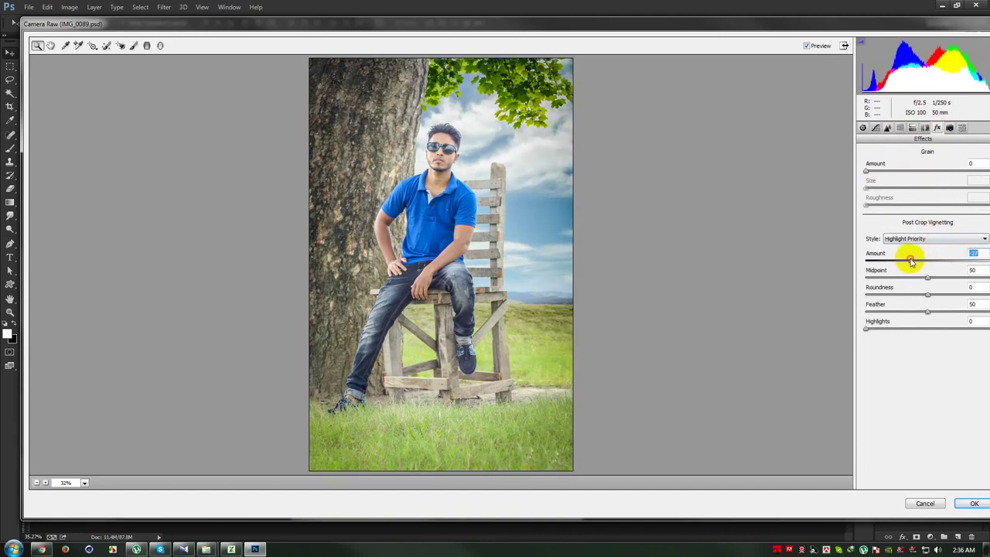
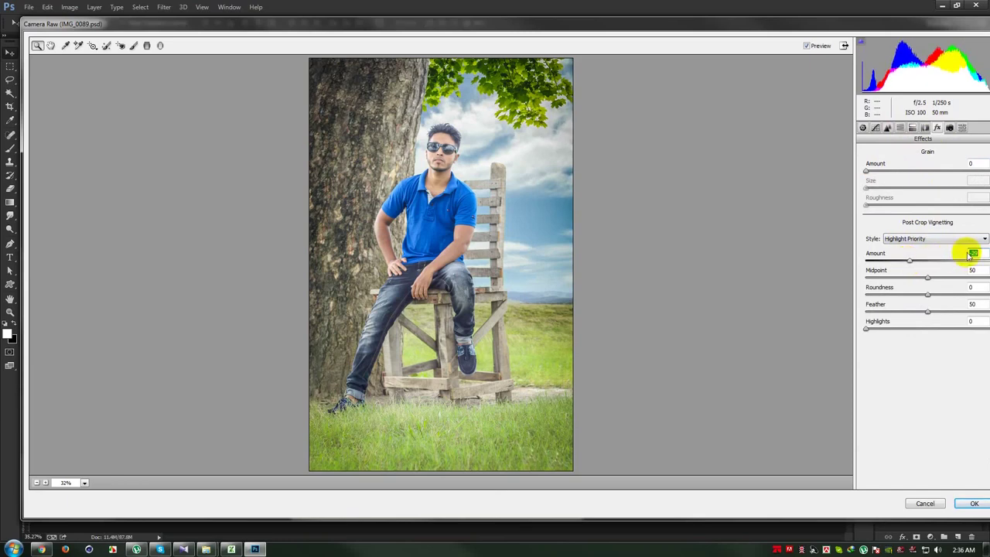
Step: Sharpen the photo in Camera Raw with Amount 48, Radius 1.5 and Detail 35
click(925, 129)
click(912, 128)
click(887, 129)
drag(900, 174, 915, 173)
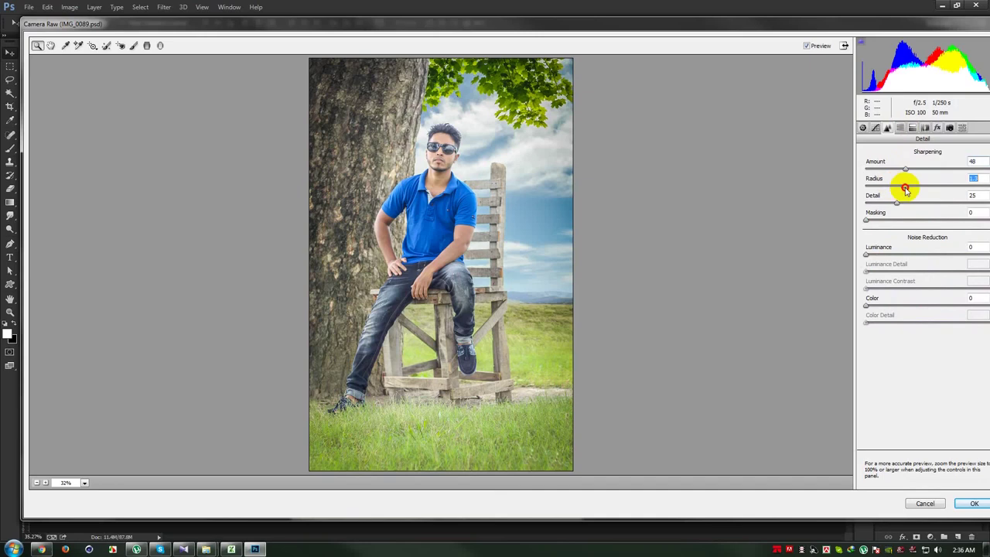
drag(898, 202, 913, 208)
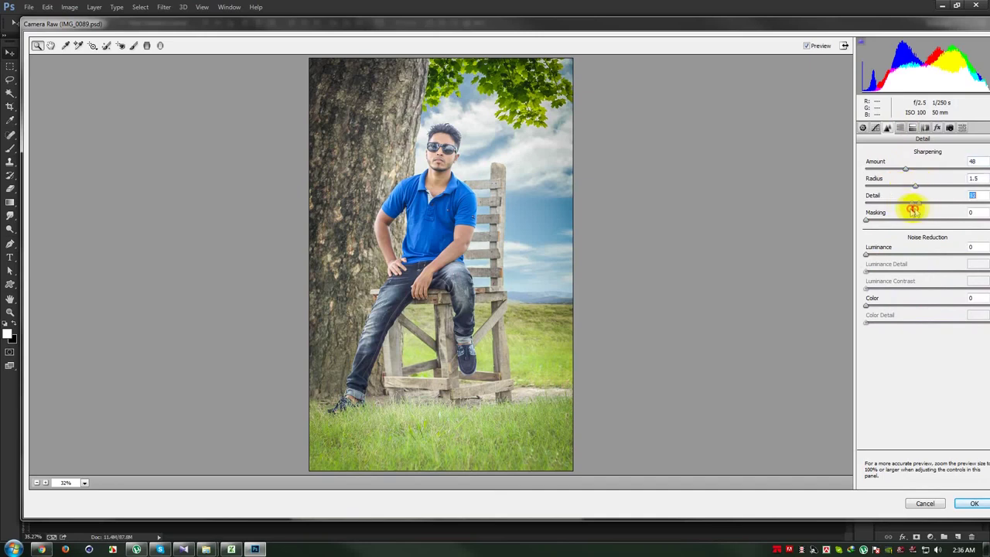
Step: Select the Red channel of the Point tone curve for editing
click(863, 127)
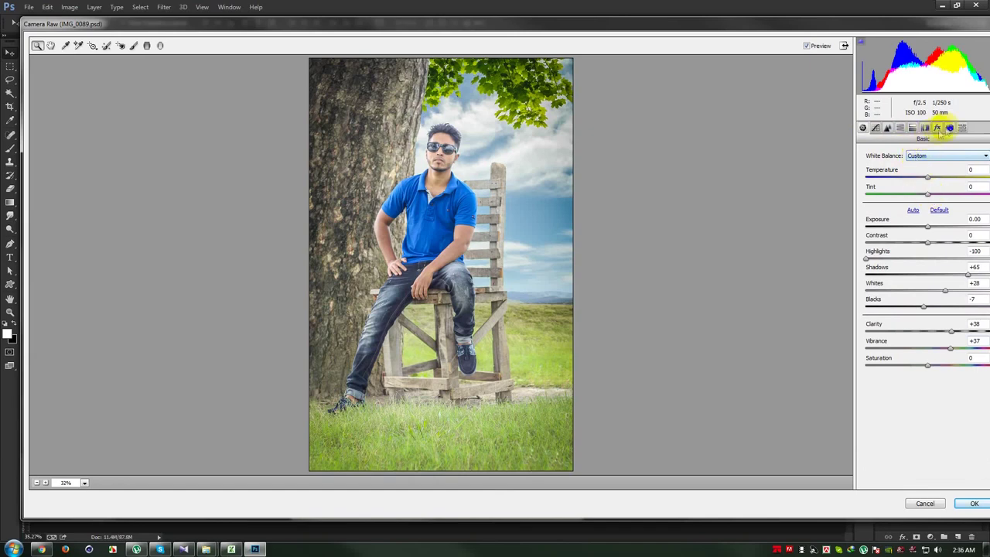
click(949, 128)
click(888, 128)
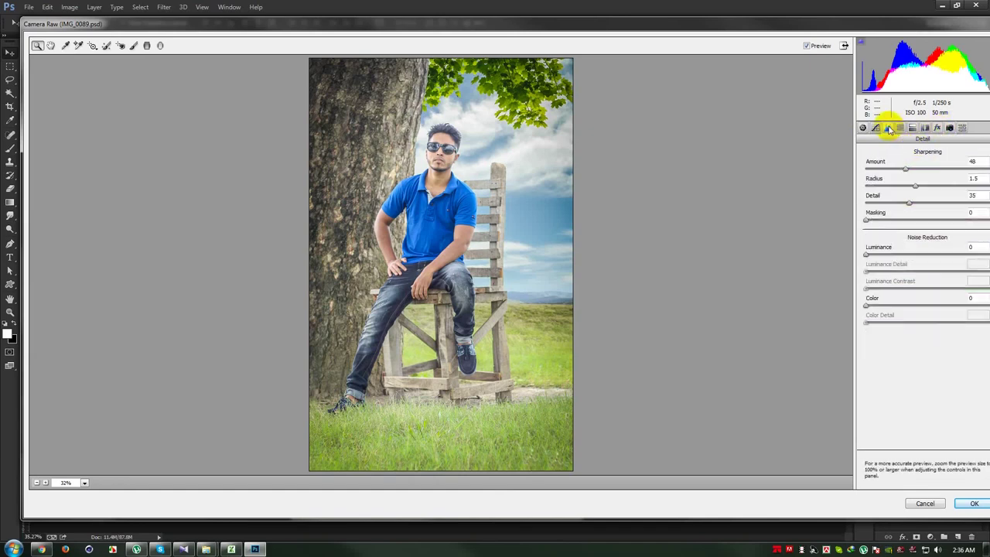
click(912, 128)
click(898, 129)
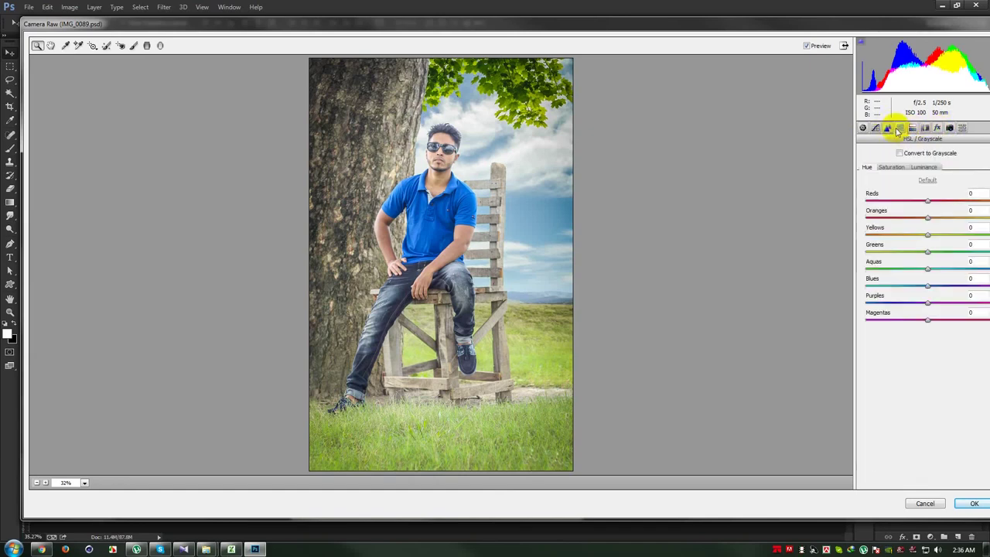
click(925, 128)
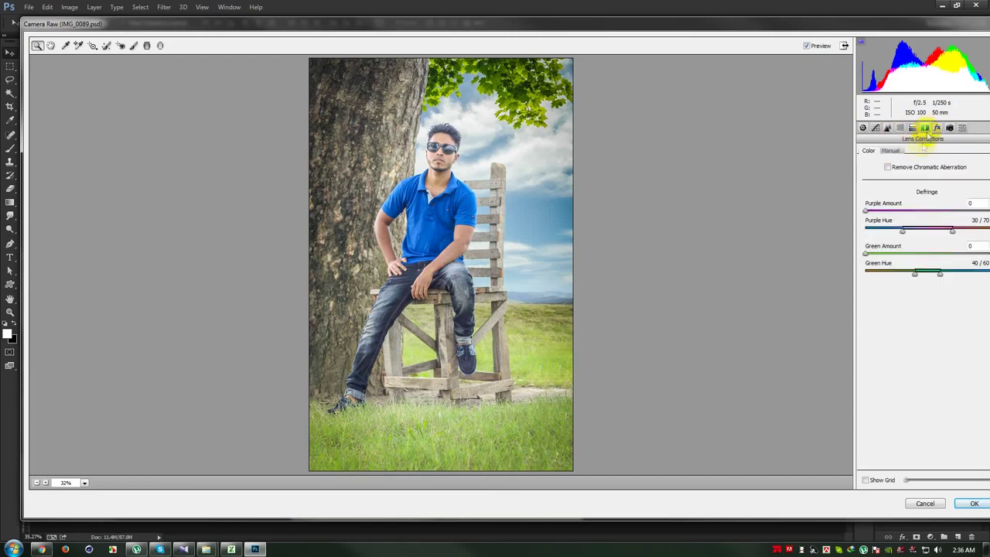
click(875, 128)
click(901, 152)
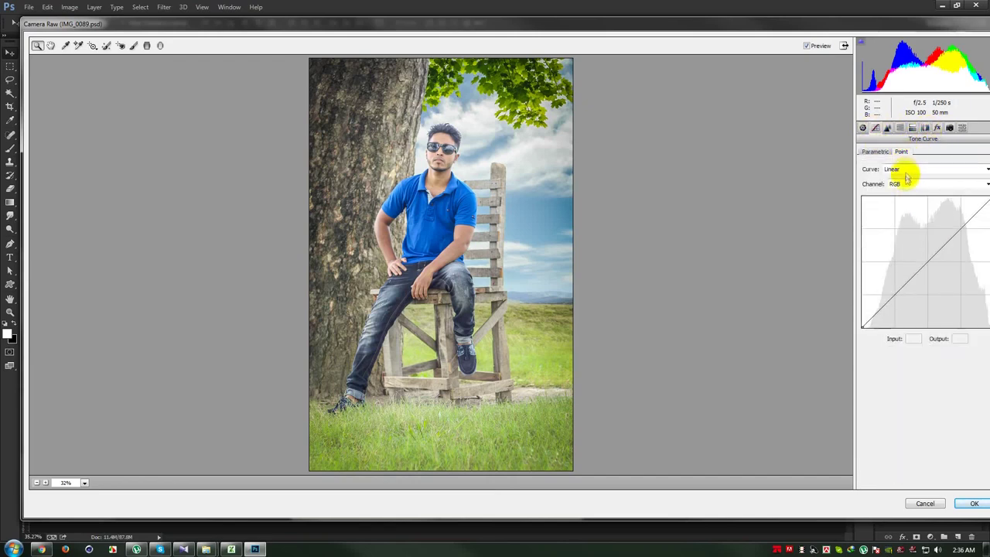
click(966, 169)
click(897, 177)
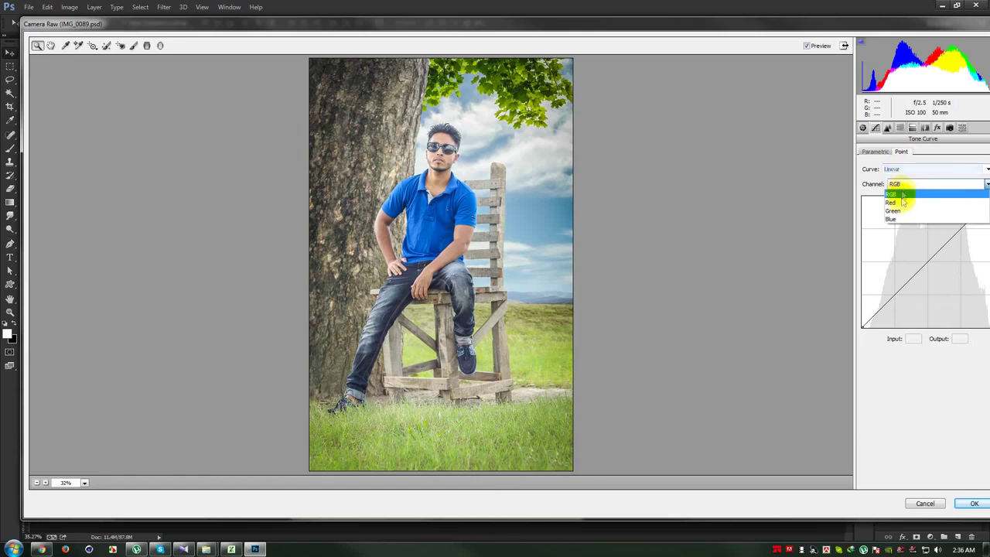
click(900, 202)
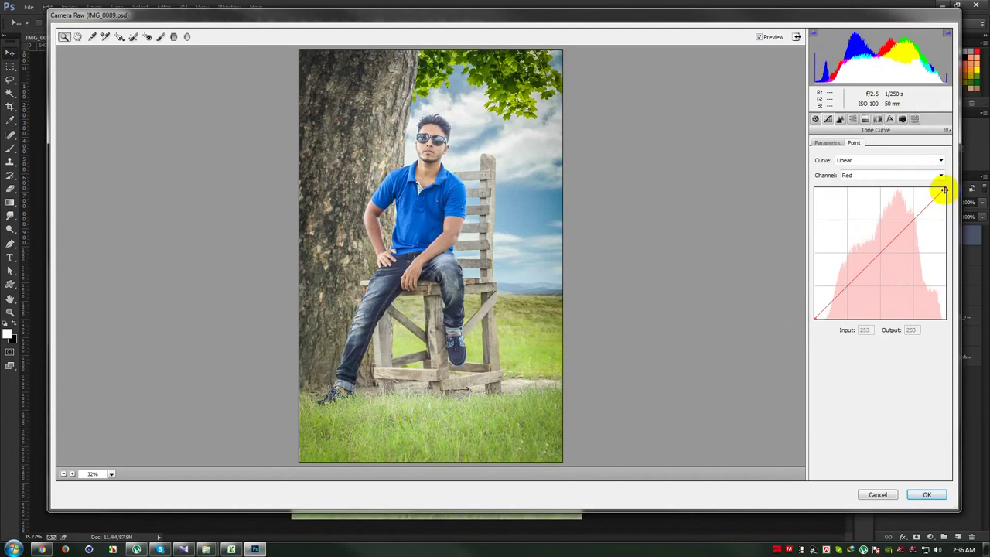
Step: Curve red highlights to 236 and shadows to 13, and deepen green shadows to 21
mouse_move(943, 188)
mouse_down()
mouse_move(957, 197)
mouse_move(937, 182)
mouse_up()
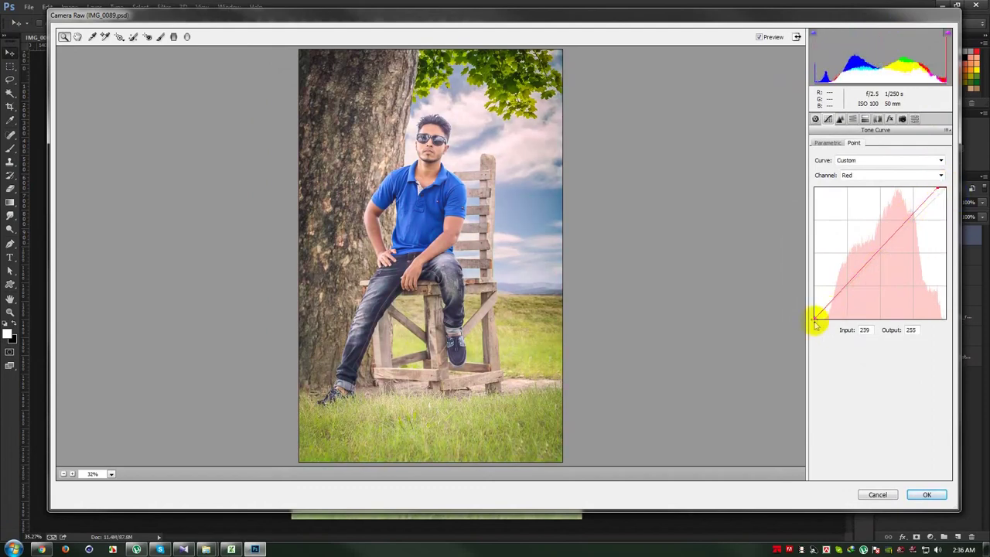
drag(818, 320, 820, 323)
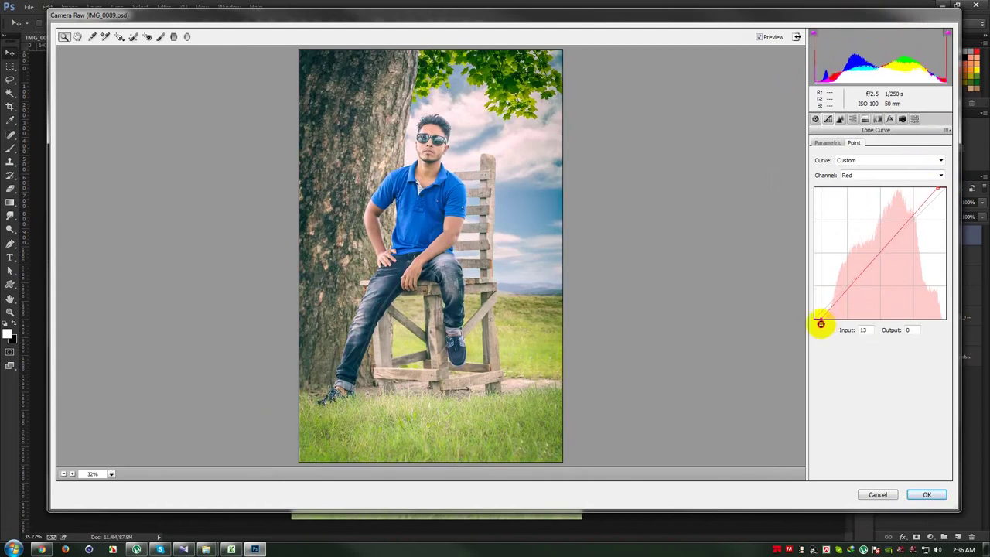
click(859, 176)
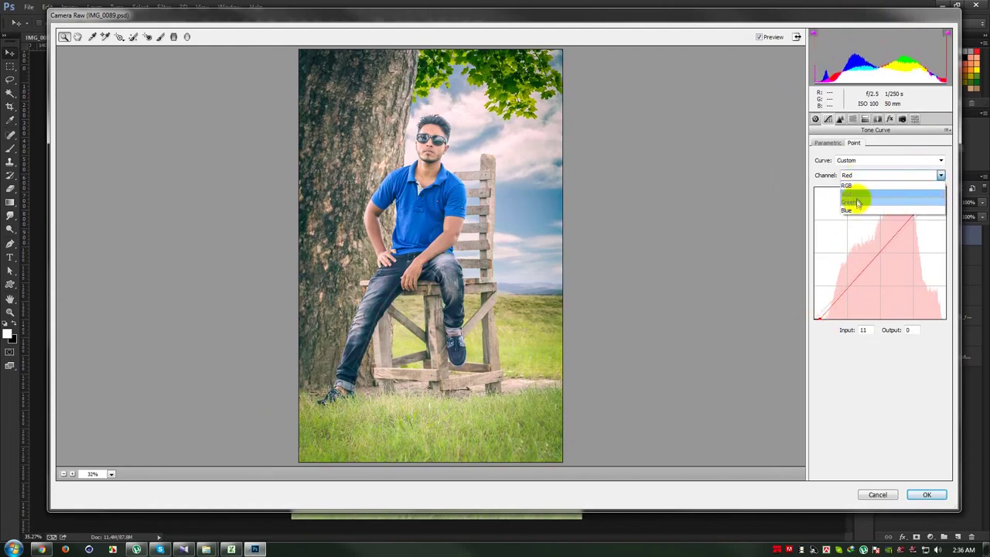
click(920, 200)
mouse_move(920, 201)
mouse_down()
mouse_move(943, 188)
mouse_move(936, 181)
mouse_up()
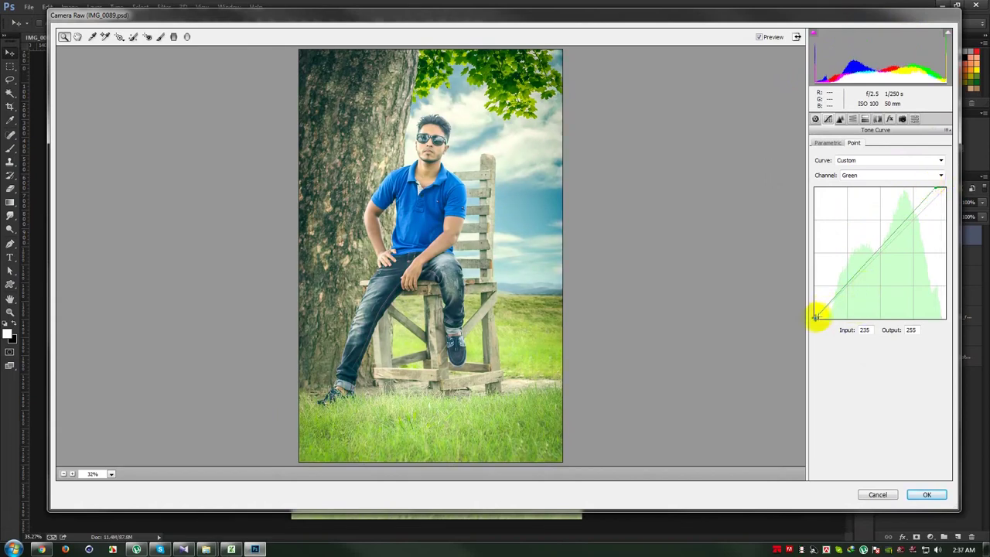
drag(816, 318, 826, 320)
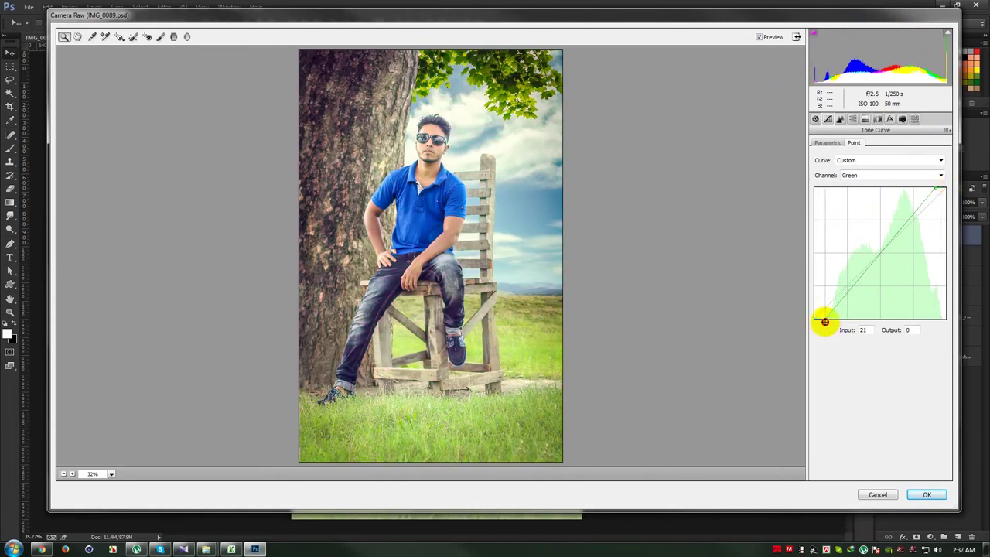
Step: Lower blue highlights to 238, lift blue shadows to 14, and apply the grade
click(874, 175)
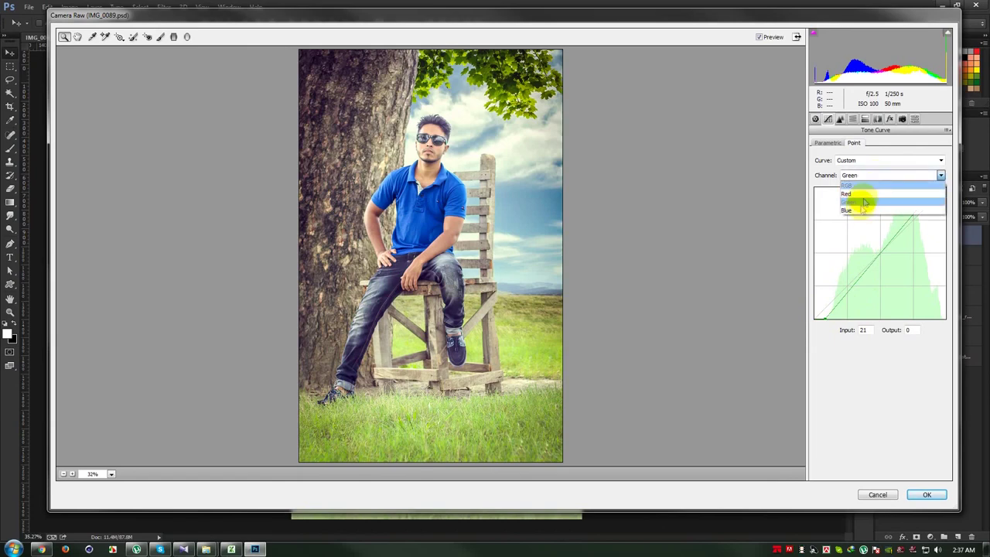
click(860, 213)
drag(945, 187, 950, 196)
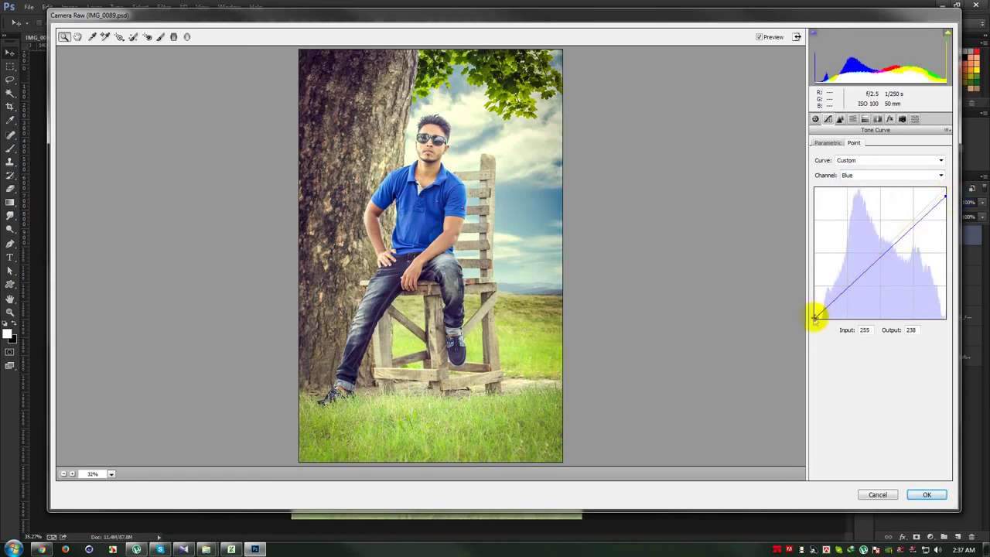
drag(805, 316, 801, 310)
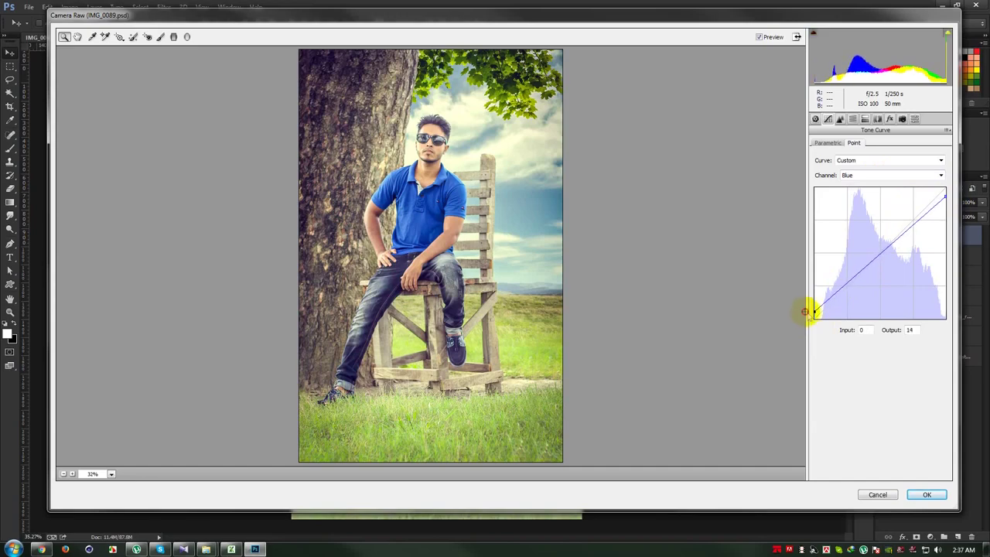
click(925, 494)
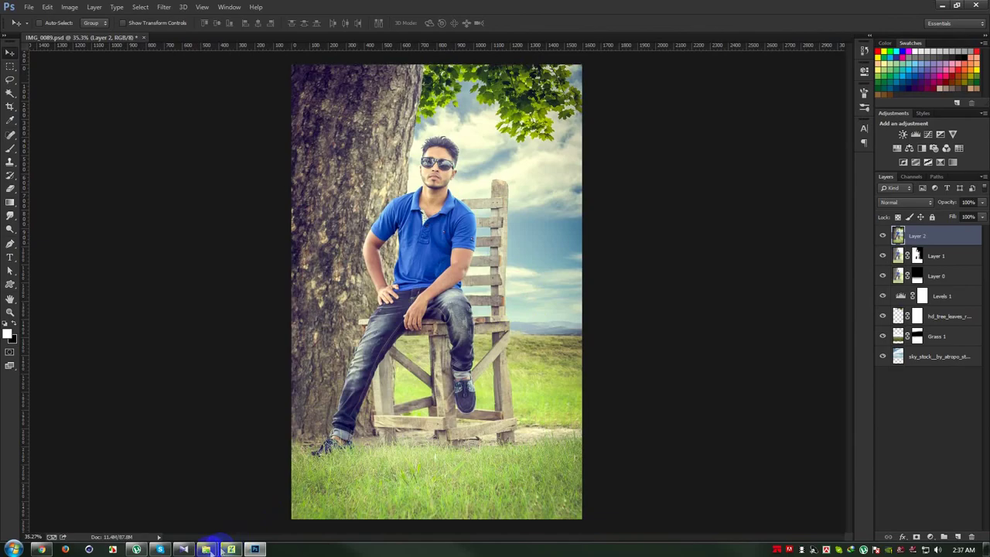
Step: Drag Diwali2010-RSI_19_1 from the image folder into the Photoshop composite
mouse_move(206, 549)
click(247, 504)
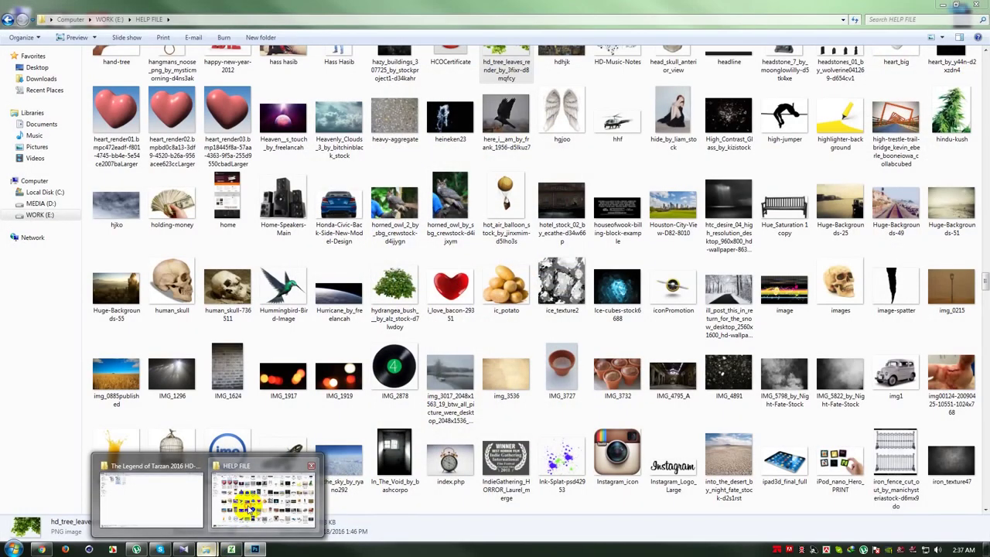
click(393, 366)
text(d800)
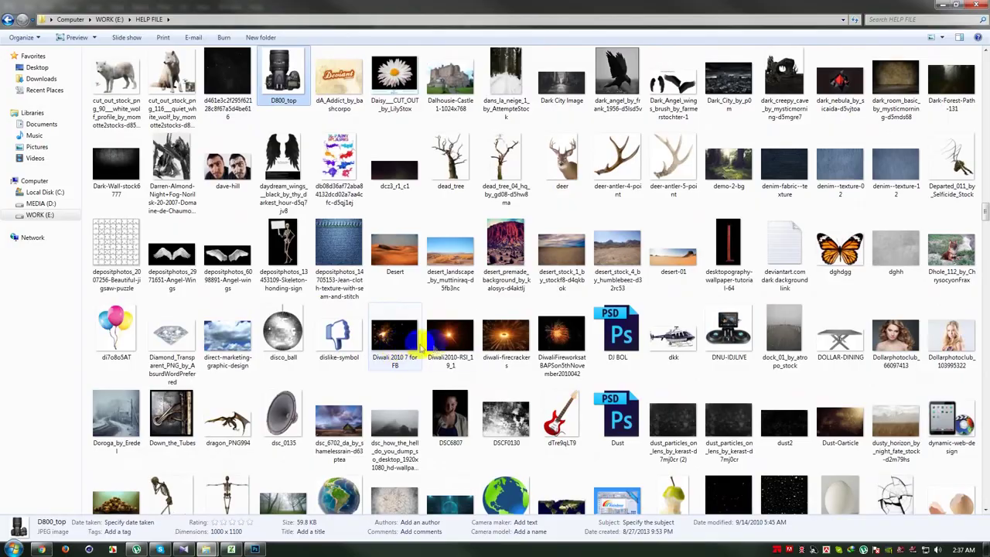
mouse_move(450, 338)
mouse_down()
mouse_move(262, 551)
mouse_move(490, 304)
mouse_move(526, 170)
mouse_up()
Step: Commit the flare, blend it with Lighten, and apply a 3.5 px Gaussian Blur
click(518, 22)
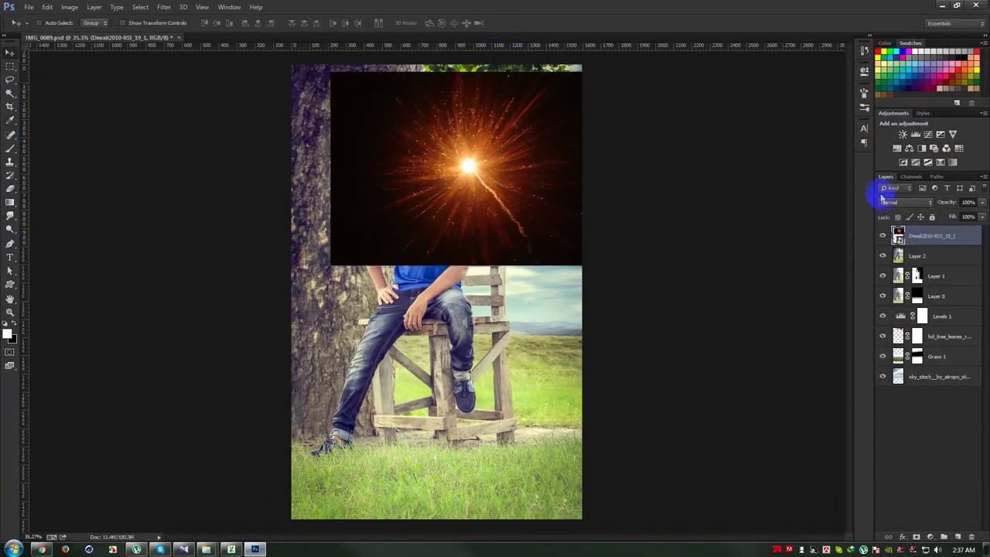
click(897, 201)
click(885, 287)
drag(516, 168, 518, 177)
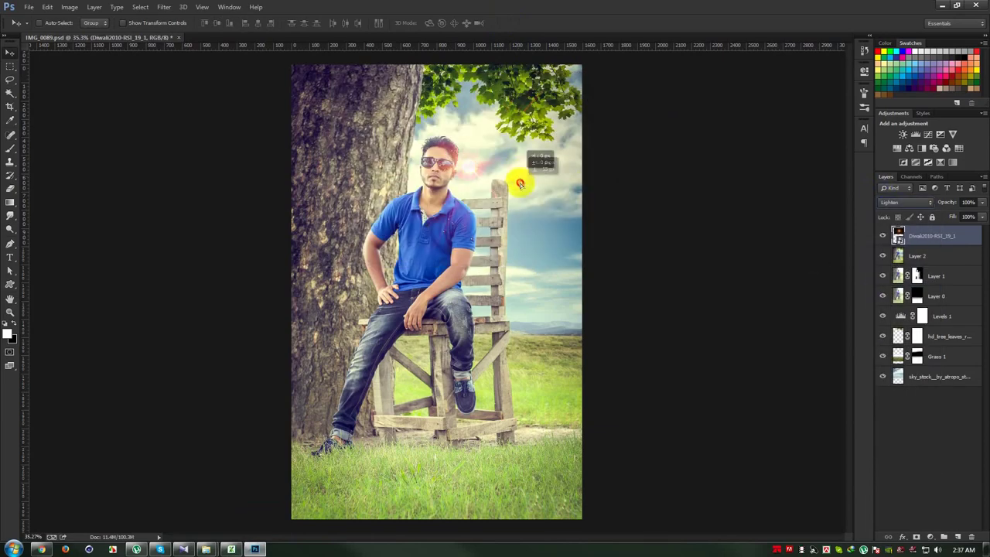
click(163, 8)
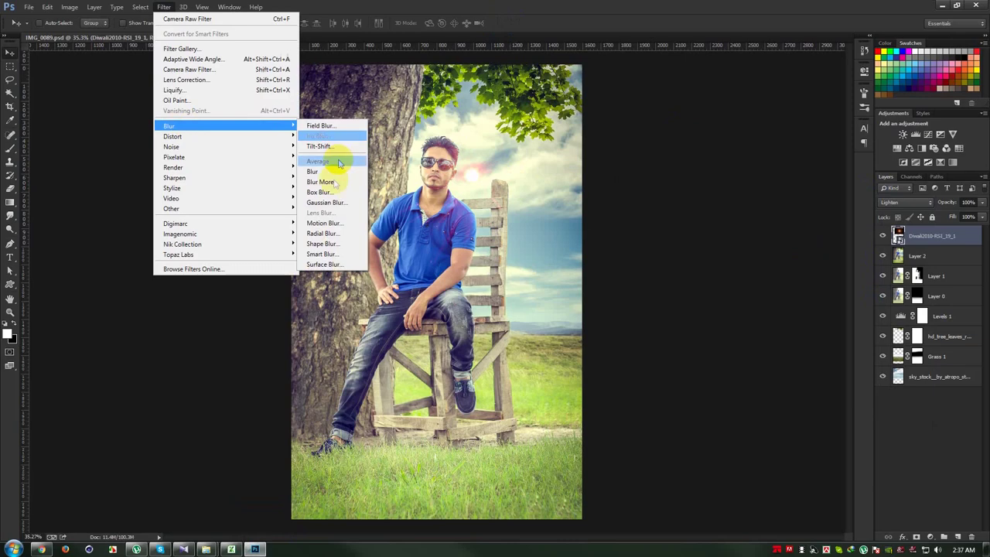
click(326, 202)
drag(674, 295, 695, 300)
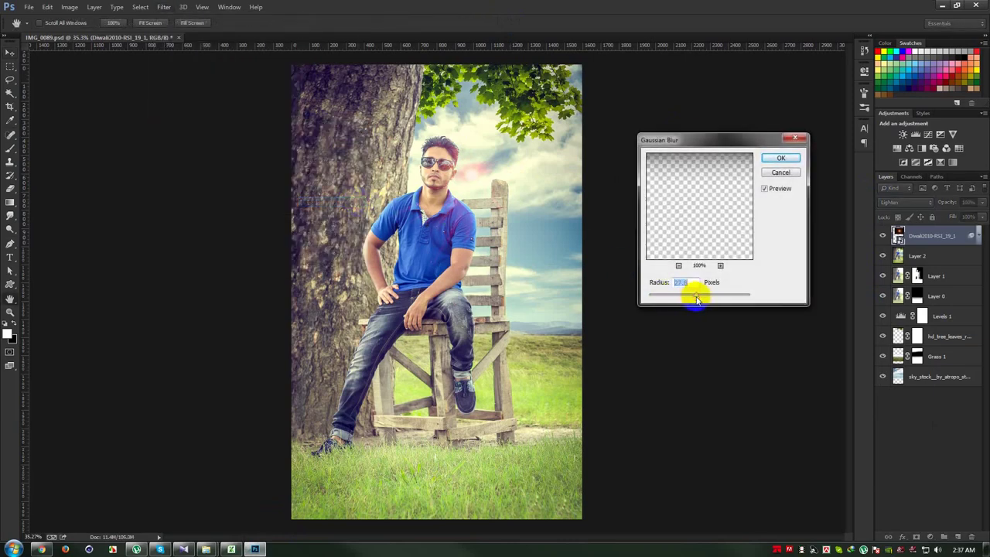
click(778, 159)
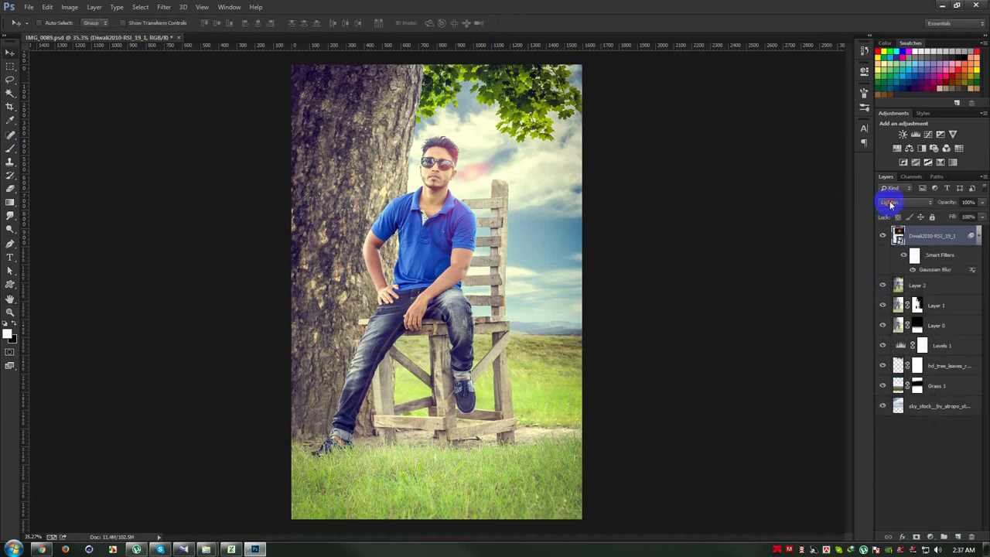
Step: Switch the flare to Screen, move it into the treetop, and enlarge it
click(897, 201)
click(885, 294)
mouse_move(616, 194)
mouse_down()
mouse_move(616, 256)
mouse_move(562, 177)
mouse_move(550, 96)
mouse_move(568, 121)
mouse_up()
key(ctrl+t)
drag(629, 212, 748, 287)
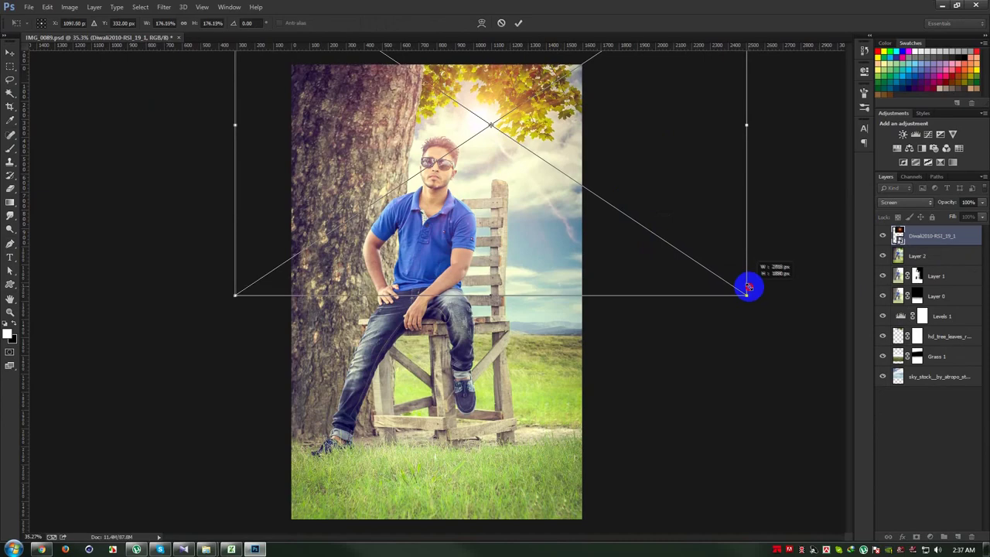
double_click(662, 225)
scroll(515, 138, up, 1)
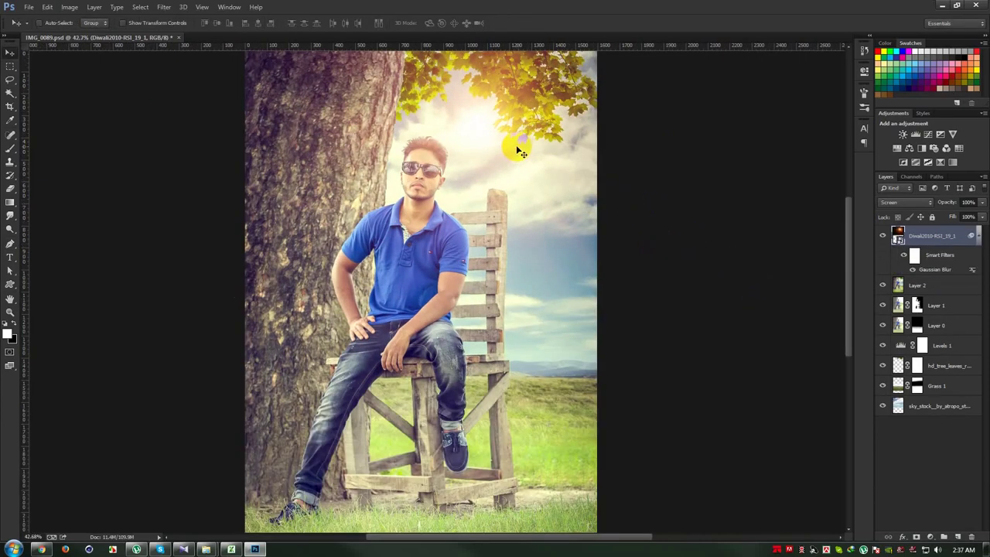
right_click(899, 232)
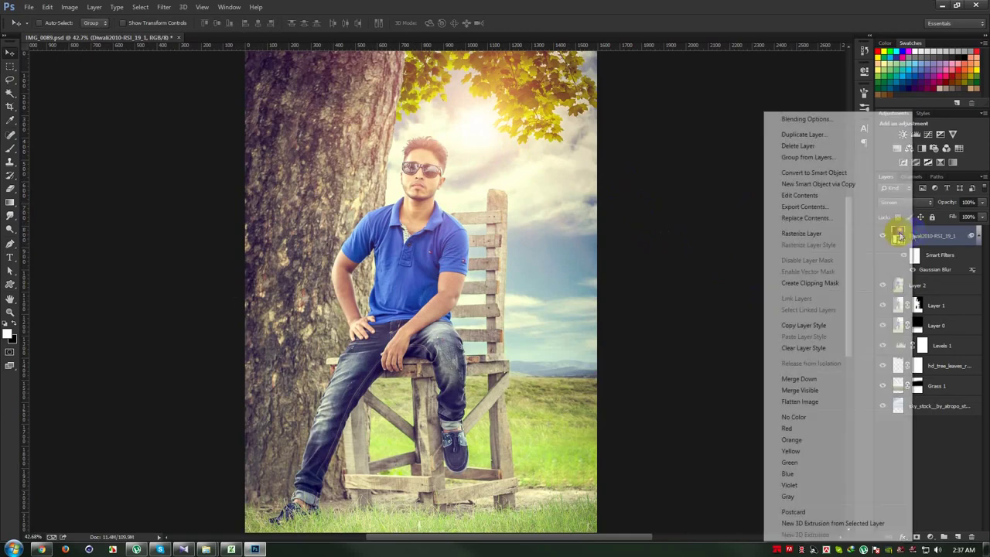
Step: Rasterize the glow layer and darken the image with Levels black input 21
click(820, 230)
click(77, 8)
mouse_move(85, 34)
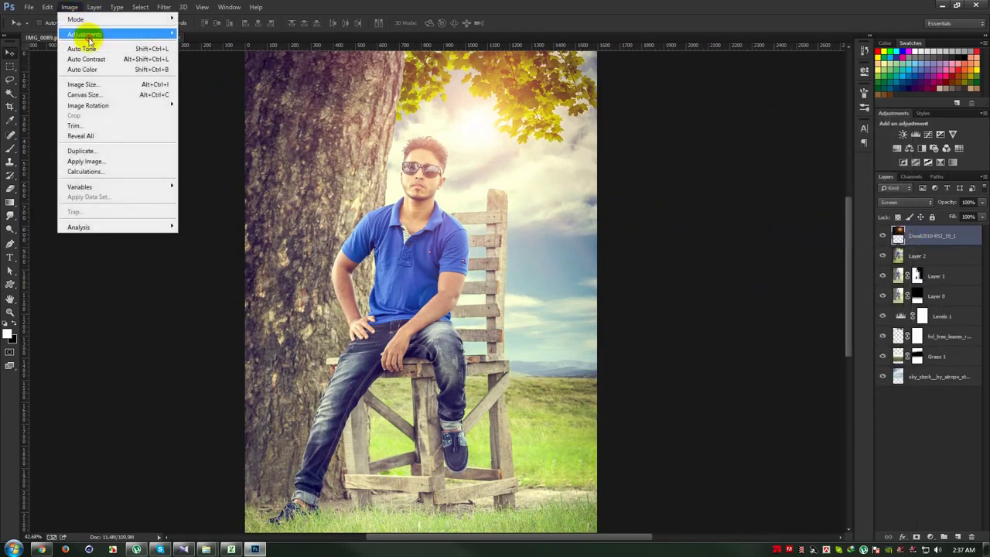
click(221, 53)
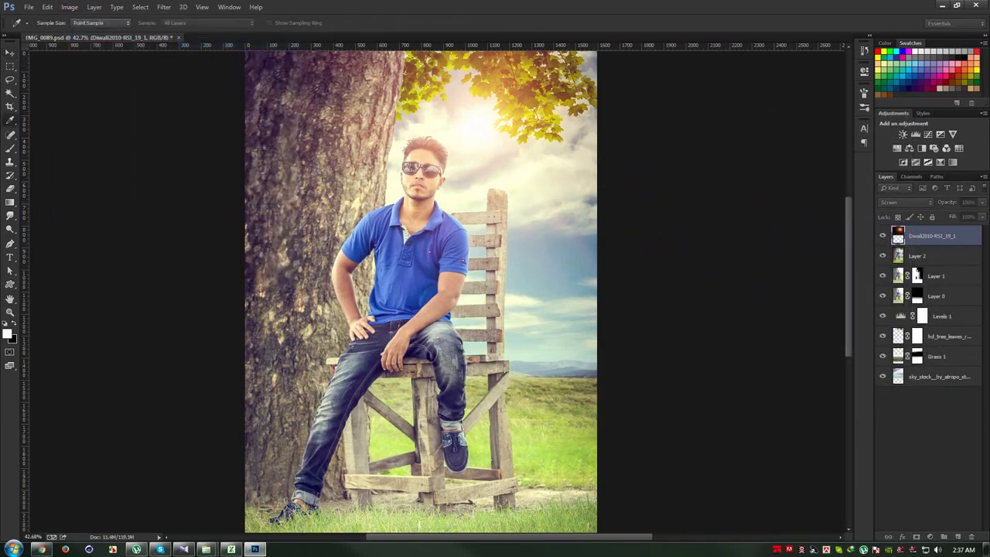
drag(507, 316, 512, 315)
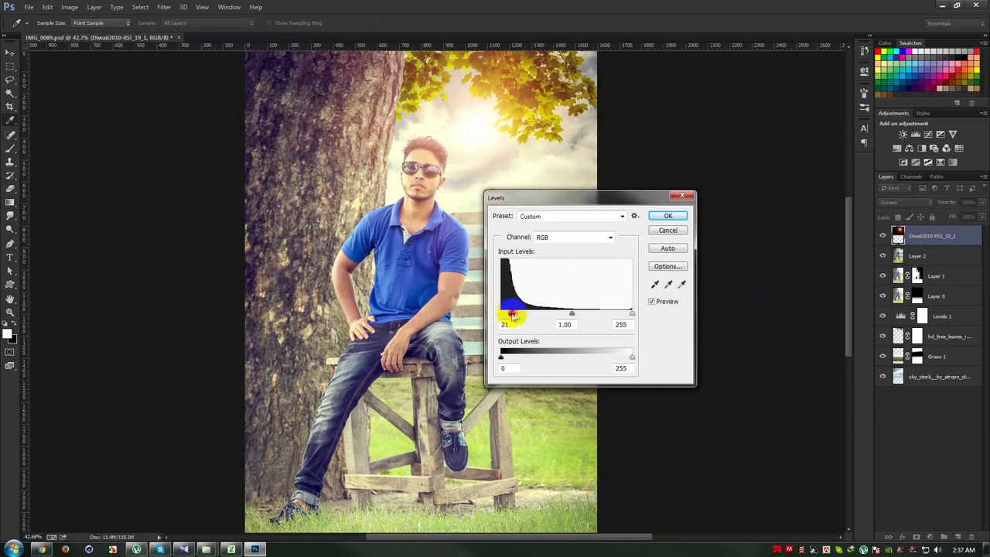
click(672, 217)
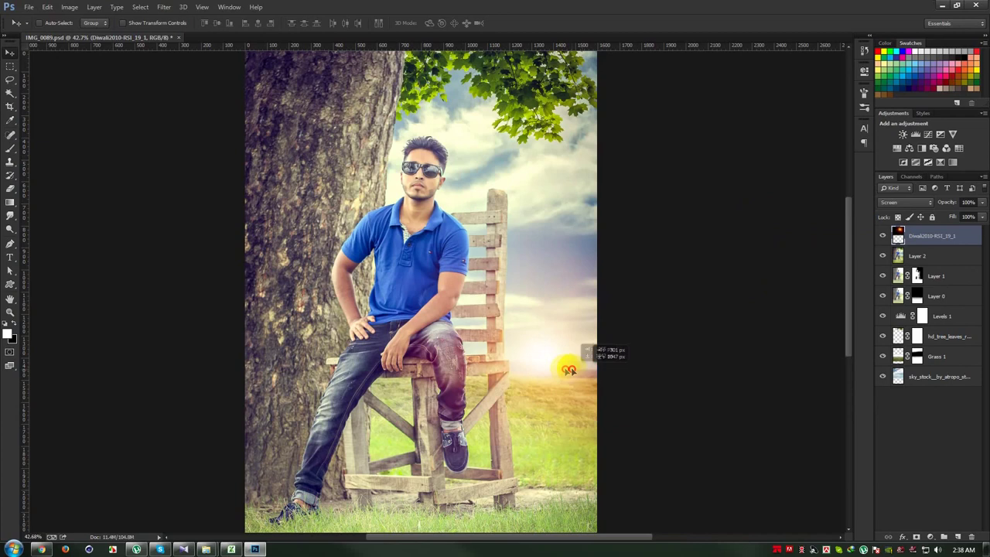
Step: Move the sun glow beside the chair top and scale it down
mouse_move(569, 370)
mouse_down()
mouse_move(587, 363)
mouse_move(579, 170)
mouse_move(568, 168)
mouse_up()
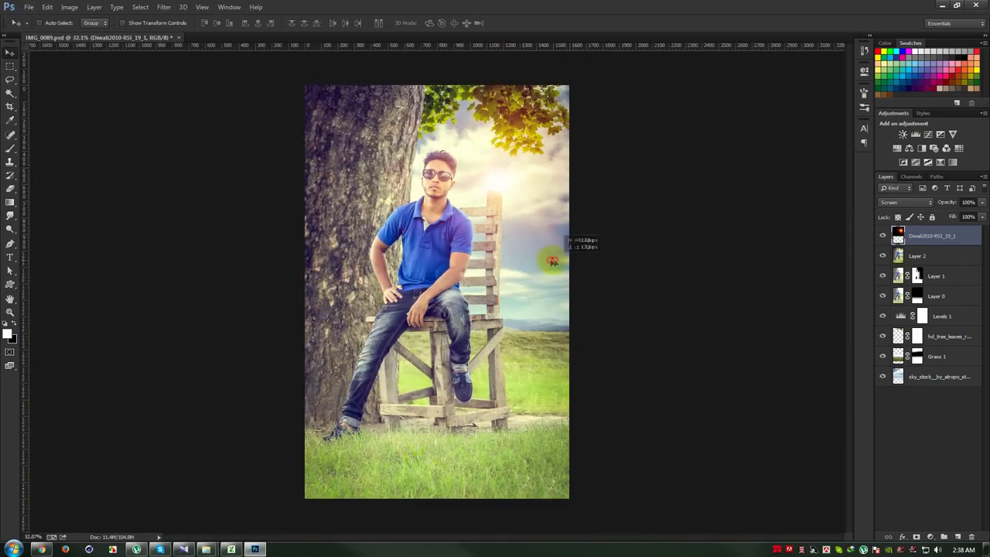
drag(576, 260, 574, 255)
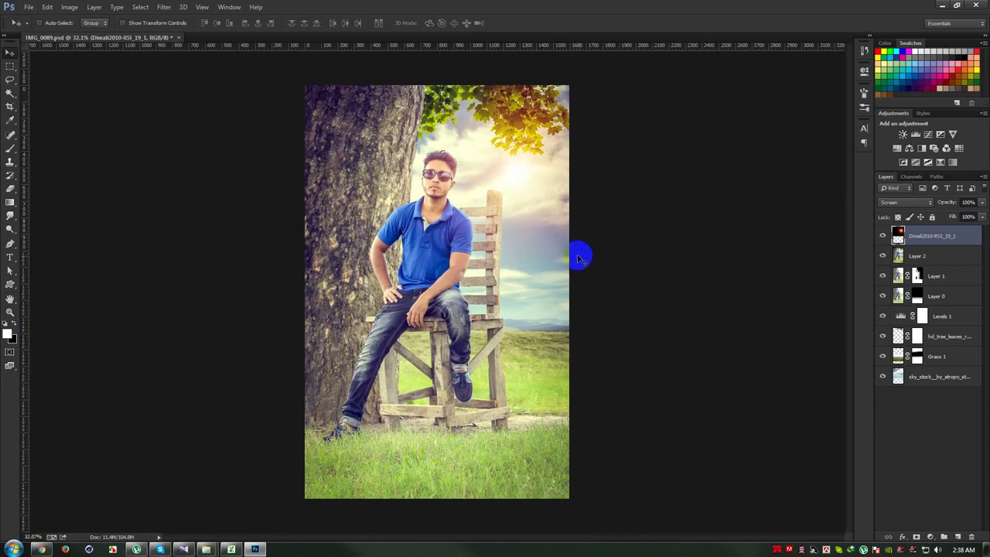
key(ctrl+t)
mouse_move(754, 346)
mouse_down()
mouse_move(712, 287)
mouse_move(835, 370)
mouse_up()
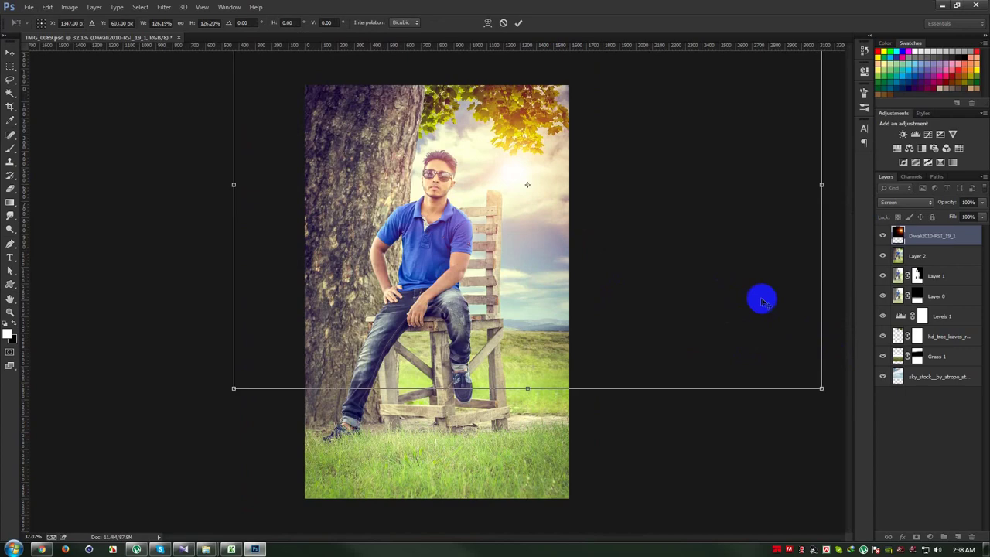
key(Return)
Step: Compare the glow on and off, then lower its opacity to 76%
scroll(668, 263, up, 1)
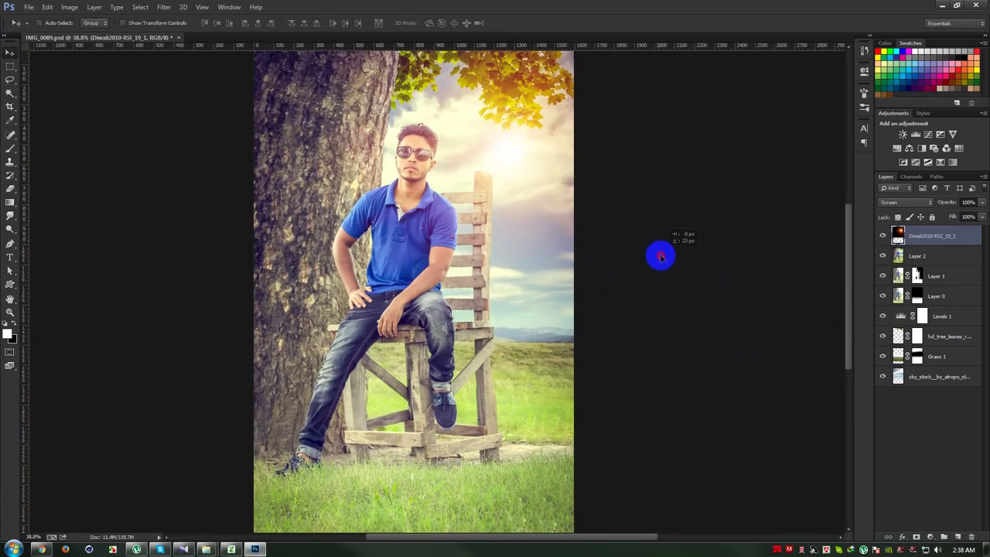
double_click(886, 235)
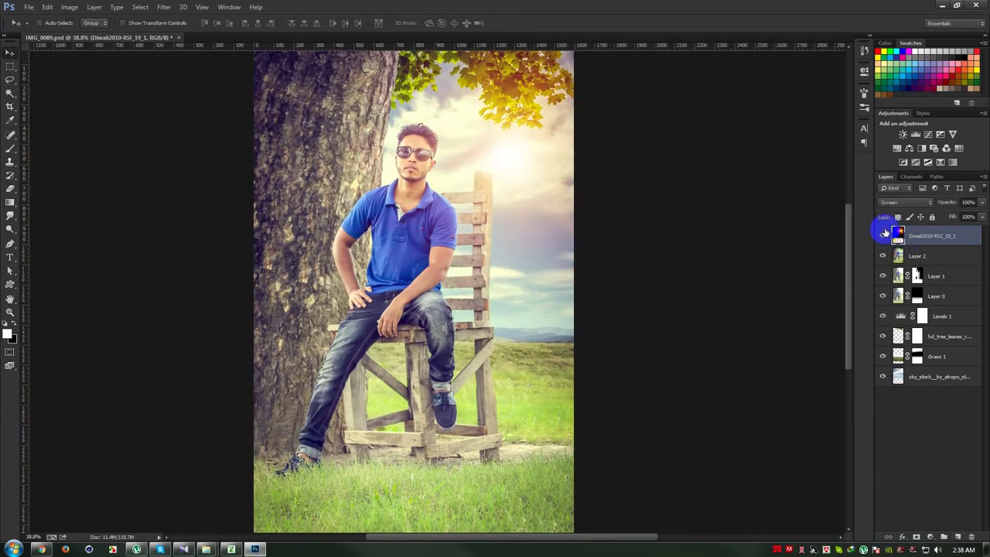
click(885, 233)
click(885, 234)
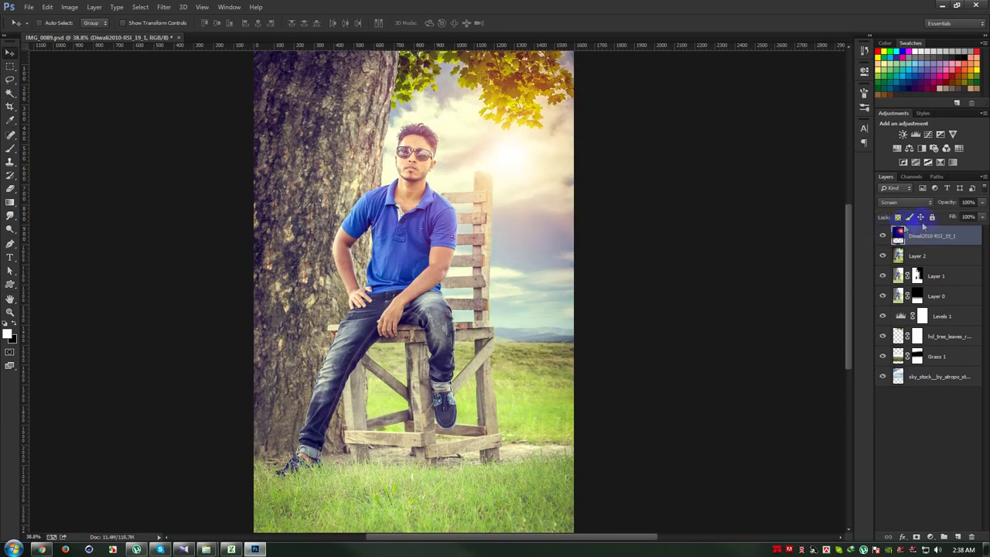
drag(952, 203, 943, 205)
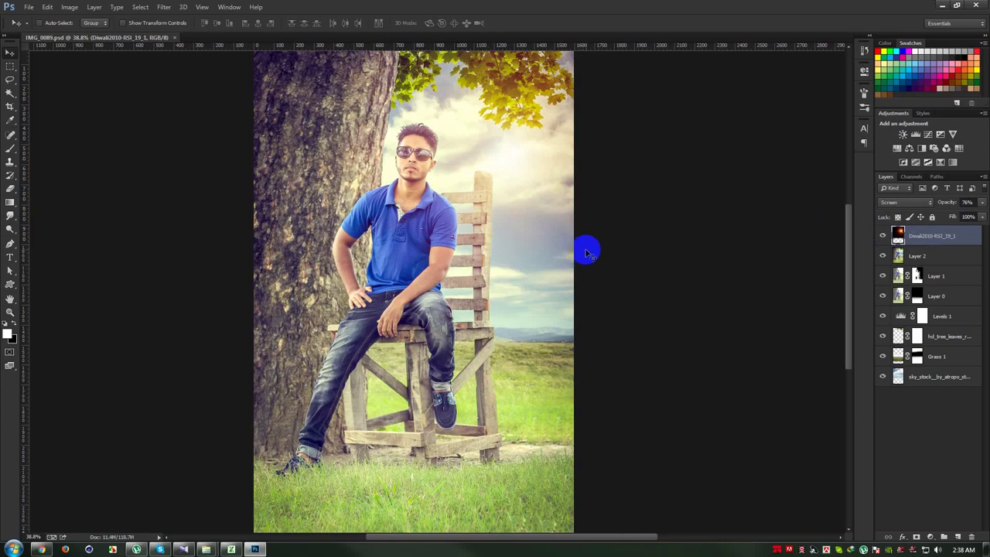
click(925, 261)
Step: Add a Levels layer above Layer 2 with input black 0 and output white about 193
click(930, 536)
click(920, 364)
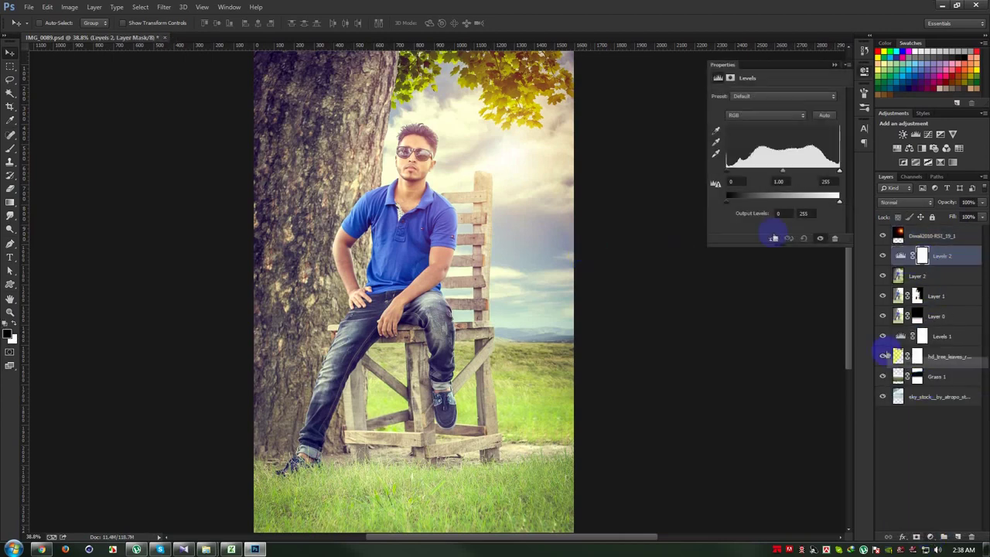
mouse_move(728, 170)
mouse_down()
mouse_move(741, 175)
mouse_move(745, 203)
mouse_move(726, 201)
mouse_up()
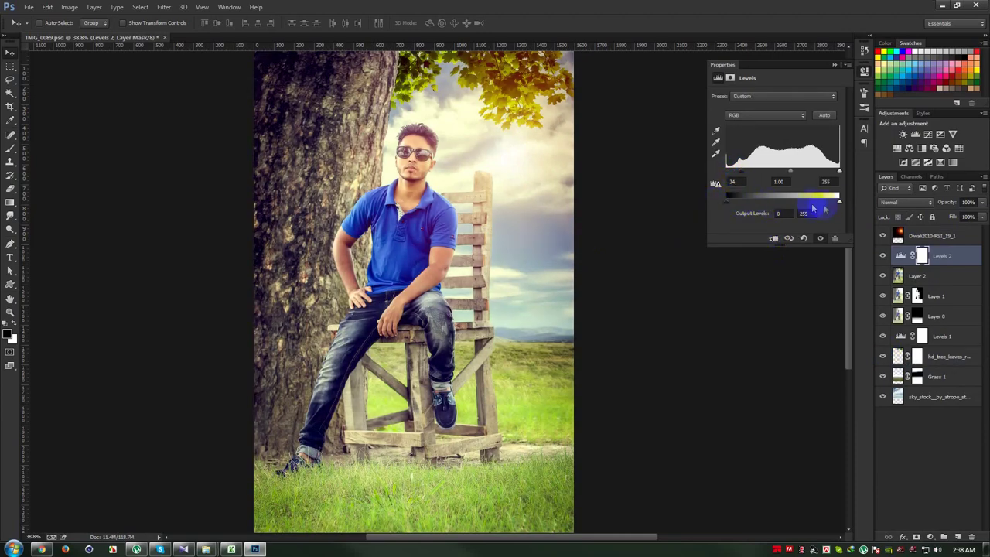
drag(839, 201, 833, 201)
drag(746, 178, 711, 170)
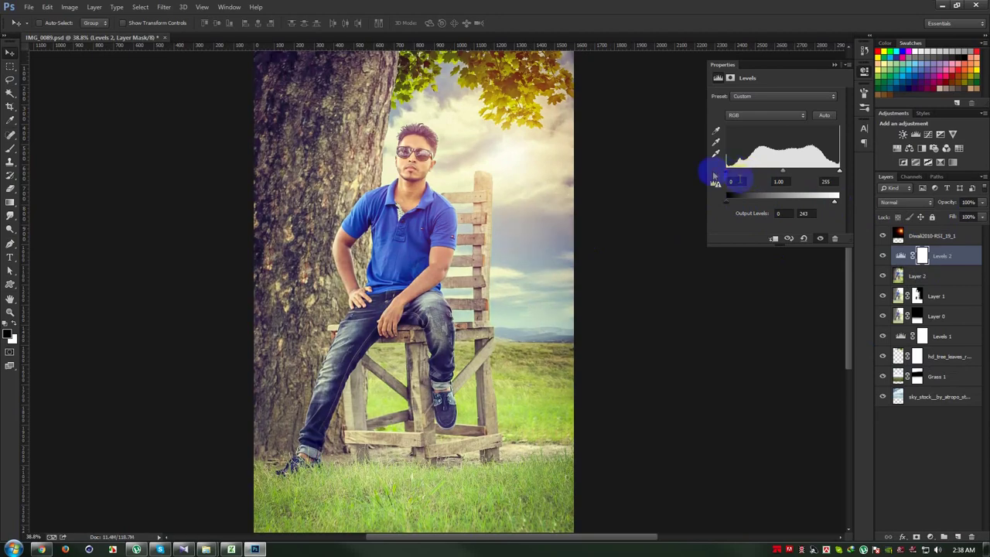
drag(831, 202, 798, 205)
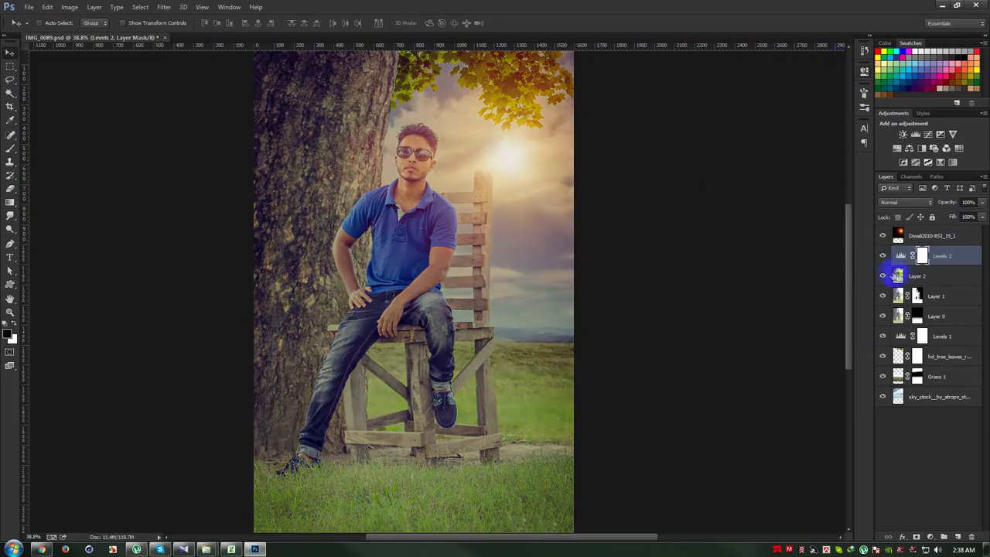
Step: Trial-brush the Levels 2 mask along the tree and over the grass around the seat
click(10, 148)
scroll(376, 179, up, 1)
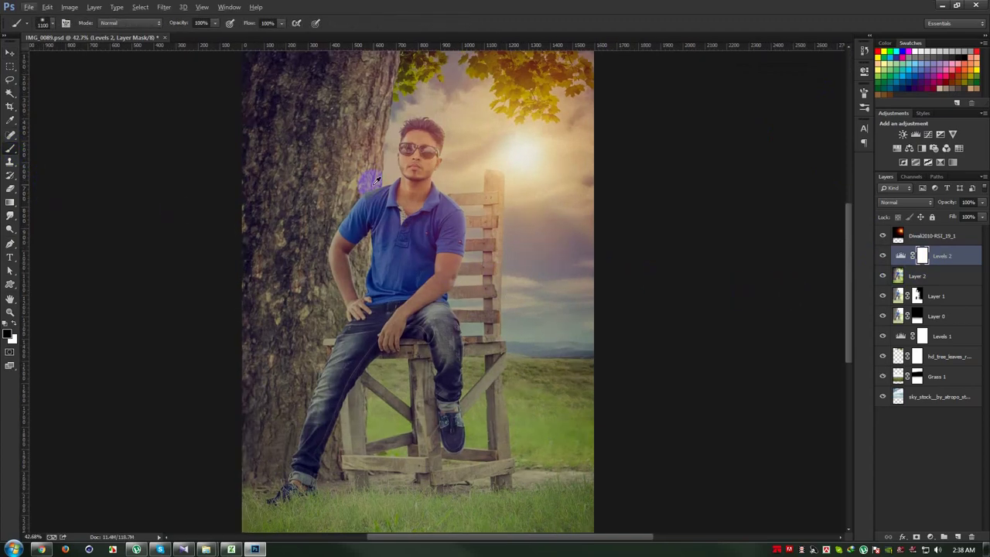
drag(391, 79, 394, 104)
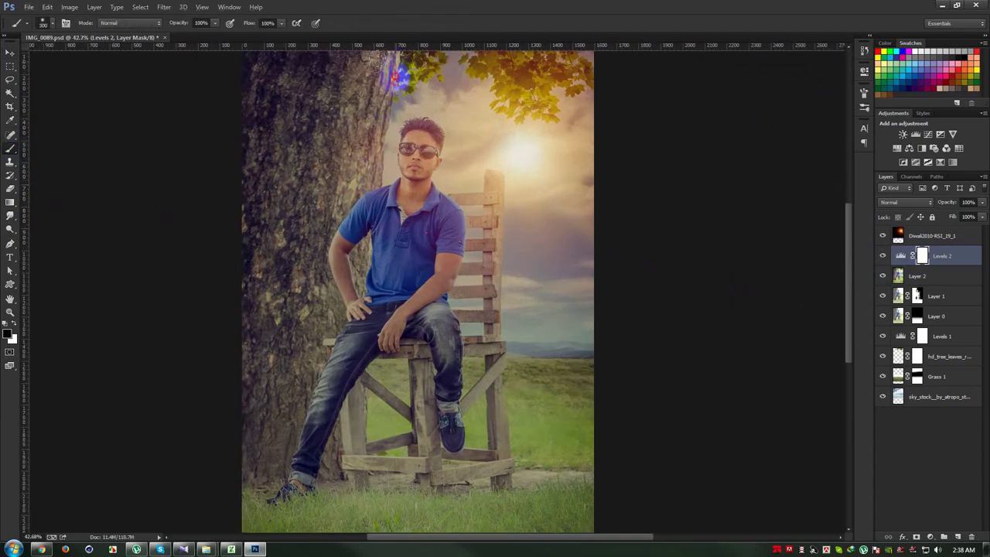
drag(398, 51, 388, 161)
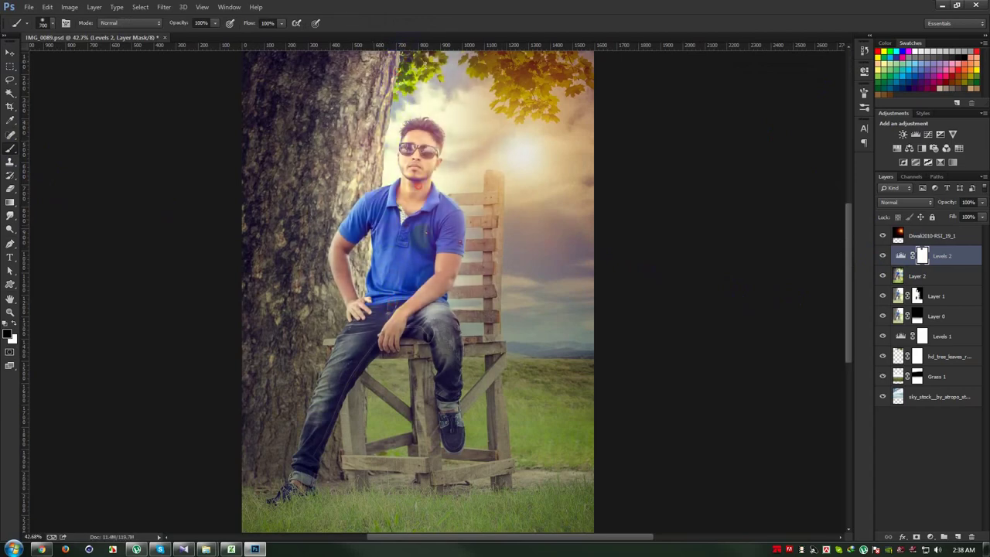
scroll(410, 232, down, 2)
scroll(418, 267, down, 2)
mouse_move(380, 340)
mouse_down()
mouse_move(327, 389)
mouse_move(281, 397)
mouse_move(521, 379)
mouse_move(439, 389)
mouse_up()
mouse_move(514, 359)
mouse_down()
mouse_move(508, 346)
mouse_move(541, 349)
mouse_up()
mouse_move(556, 312)
mouse_down()
mouse_move(526, 178)
mouse_move(433, 232)
mouse_move(489, 236)
mouse_move(503, 139)
mouse_move(508, 194)
mouse_up()
Step: Fill the Levels 2 mask solid black
scroll(508, 194, up, 3)
scroll(462, 164, up, 3)
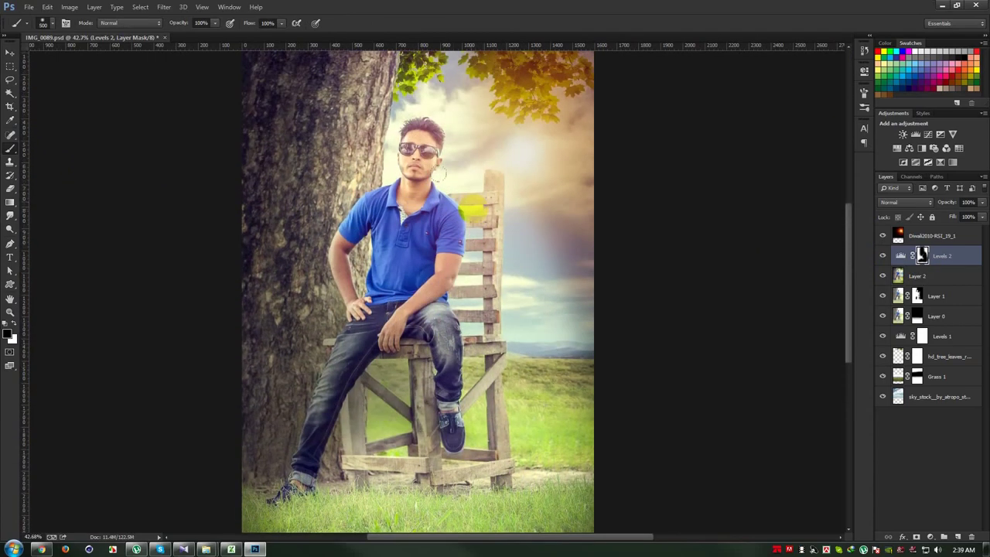
key(ctrl+BackSpace)
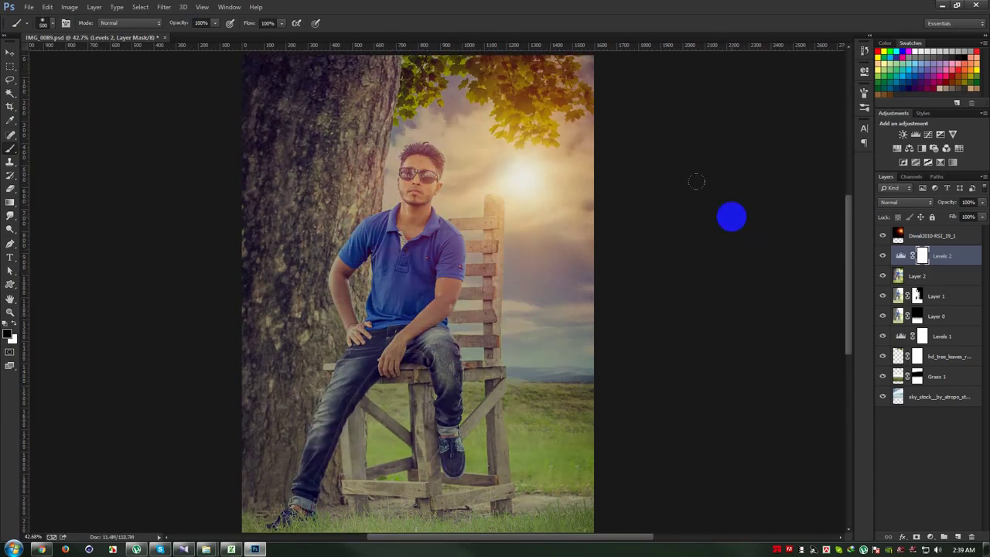
key(alt+BackSpace)
scroll(667, 194, down, 2)
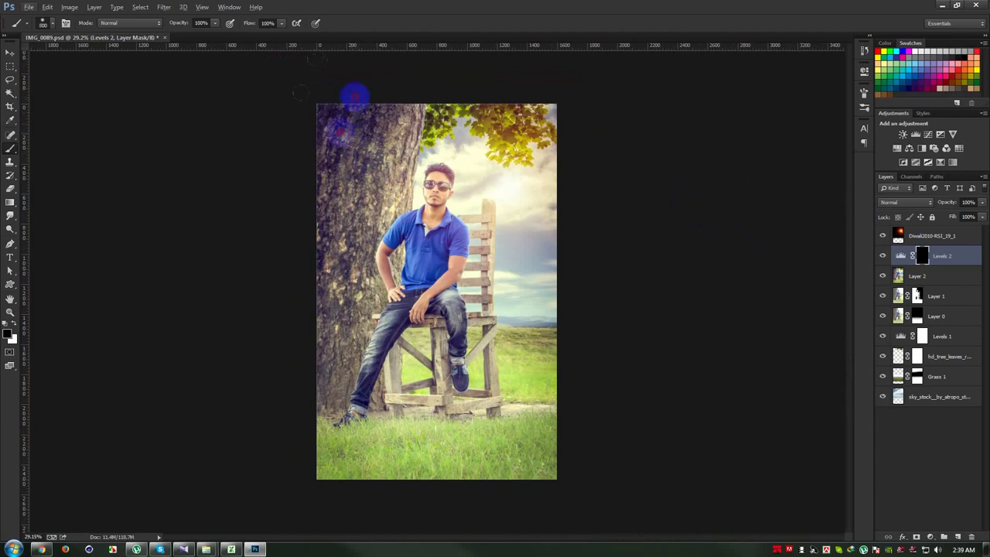
Step: Paint white on the Levels 2 mask down the tree trunk with a large brush
click(15, 326)
click(16, 323)
click(348, 115)
mouse_move(308, 75)
mouse_down()
mouse_move(223, 419)
mouse_move(492, 480)
mouse_up()
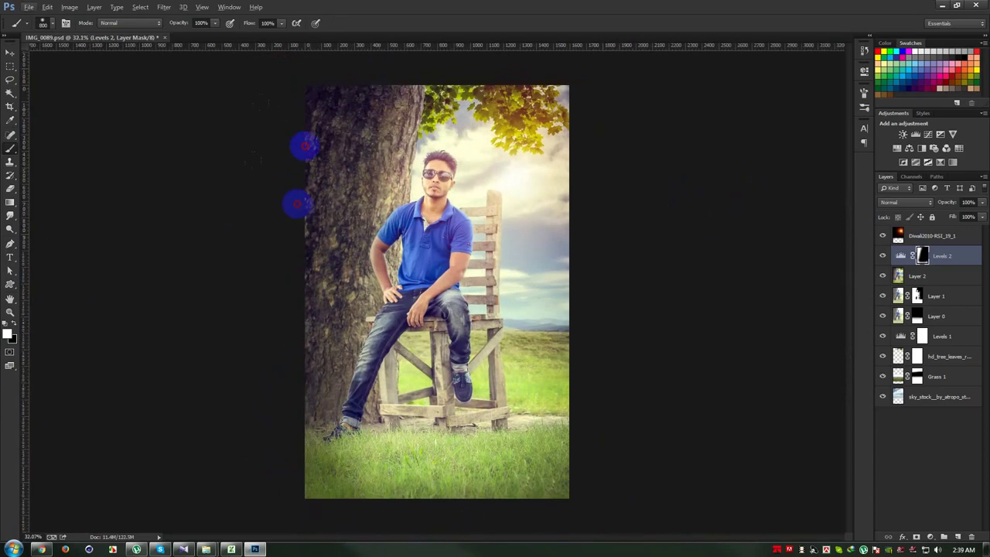
scroll(313, 293, up, 2)
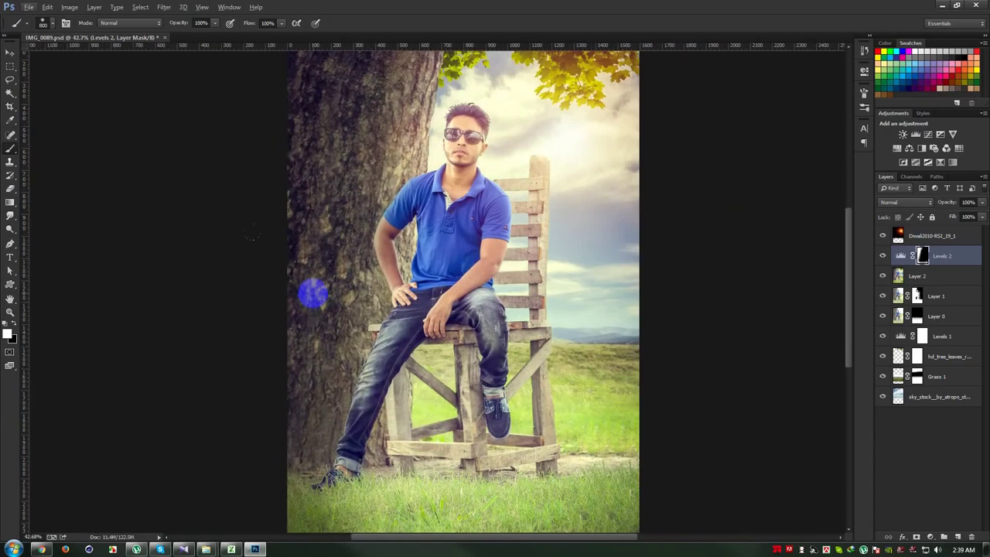
key(bracketright)
key(bracketleft)
Step: Paint the mask at 25% brush opacity over the jeans, shirt and chair back
mouse_move(424, 287)
mouse_down()
mouse_move(341, 425)
mouse_move(342, 462)
mouse_move(362, 407)
mouse_move(348, 468)
mouse_move(324, 487)
mouse_move(350, 469)
mouse_up()
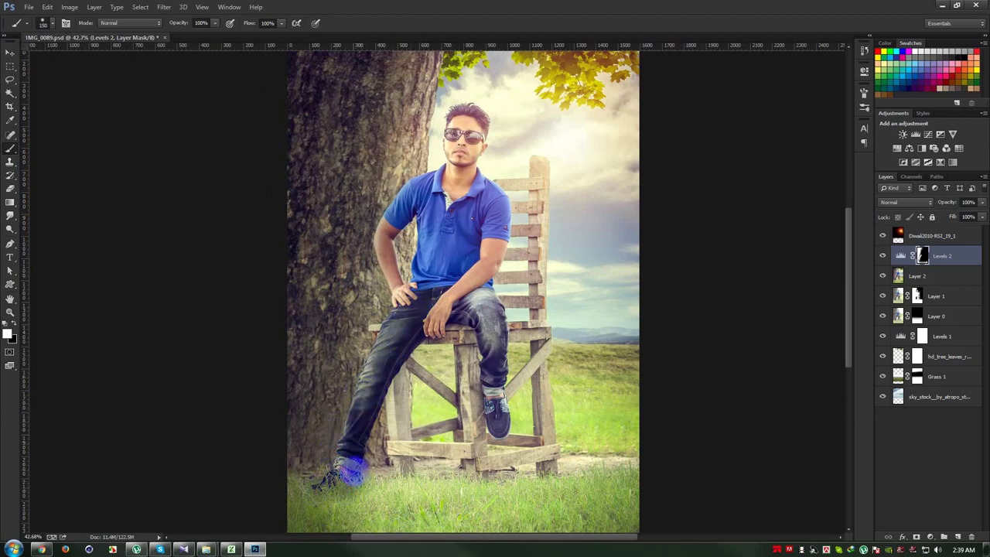
drag(181, 25, 141, 36)
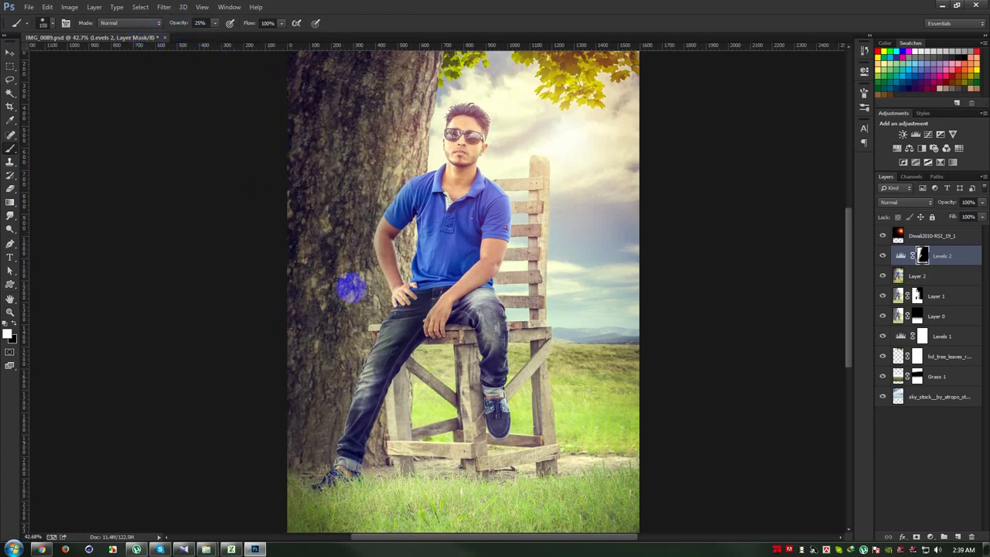
drag(489, 370, 290, 525)
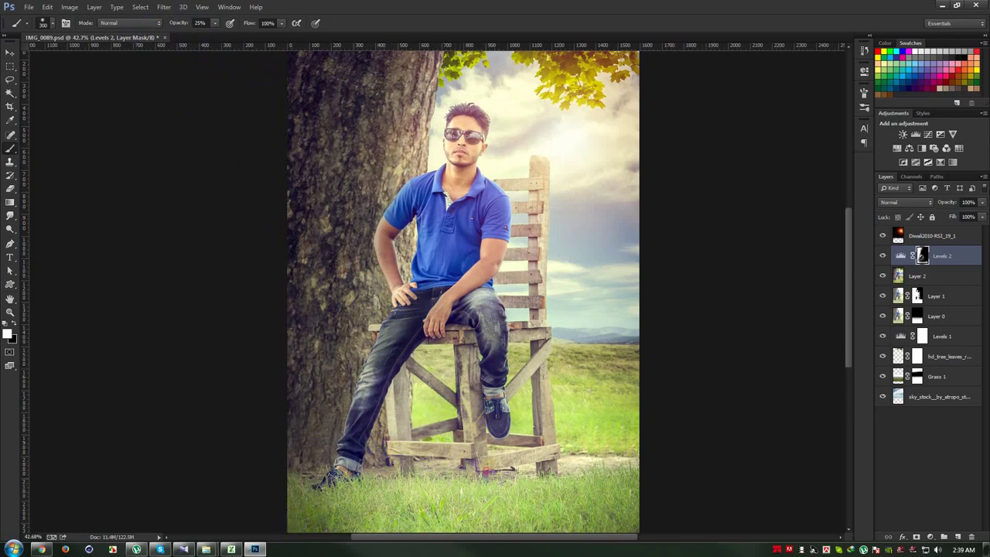
drag(458, 389, 456, 395)
click(441, 252)
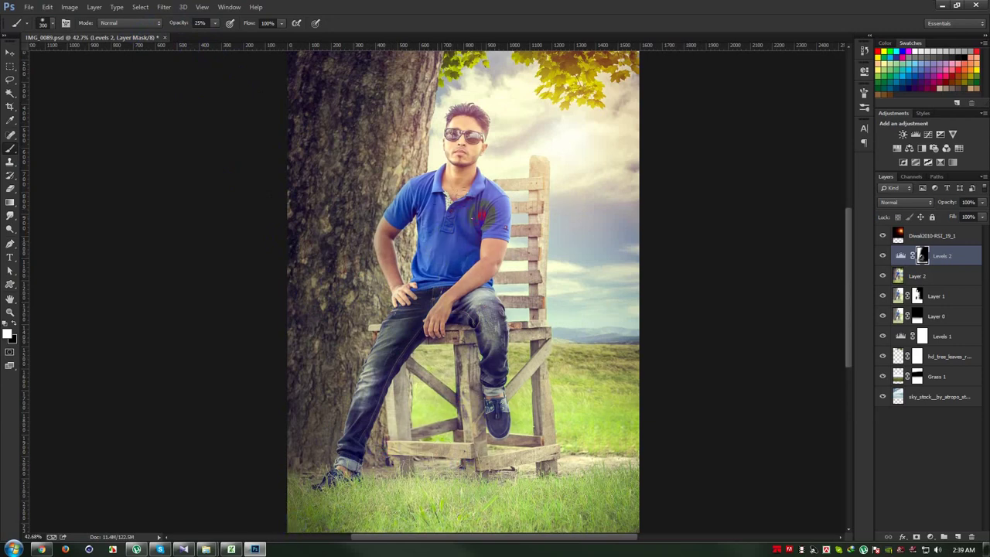
mouse_move(515, 170)
mouse_down()
mouse_move(512, 386)
mouse_move(529, 439)
mouse_up()
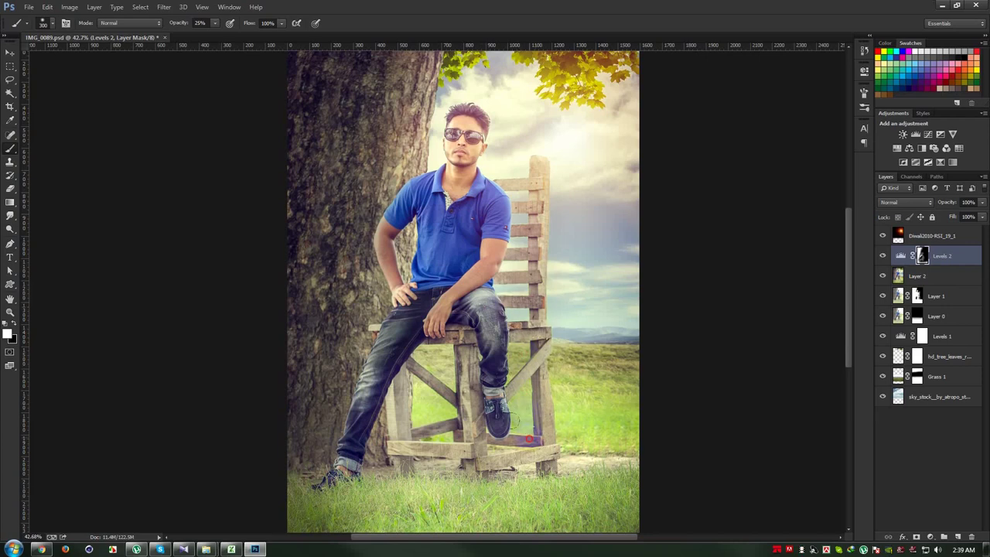
click(933, 203)
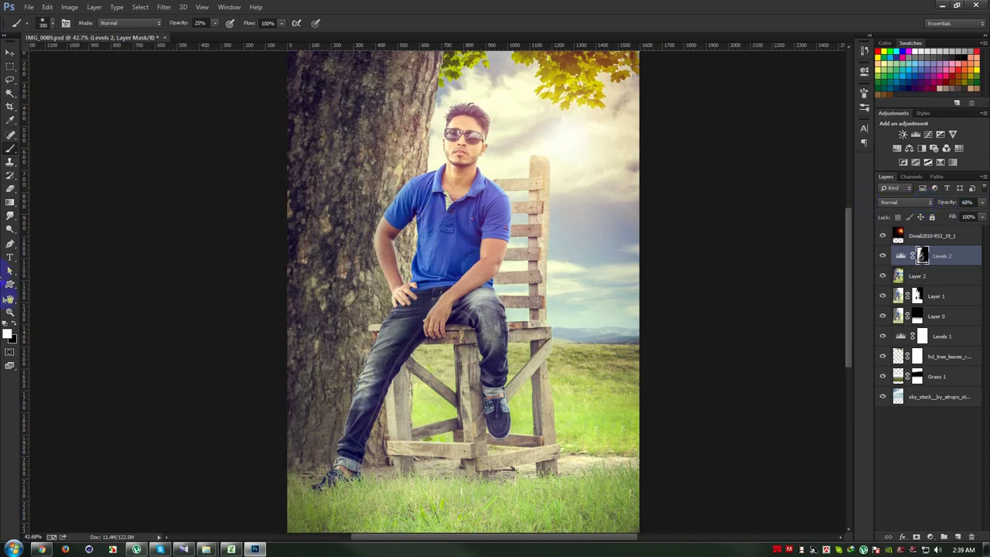
Step: Set Levels 2 opacity to 68% and toggle it to compare
click(15, 330)
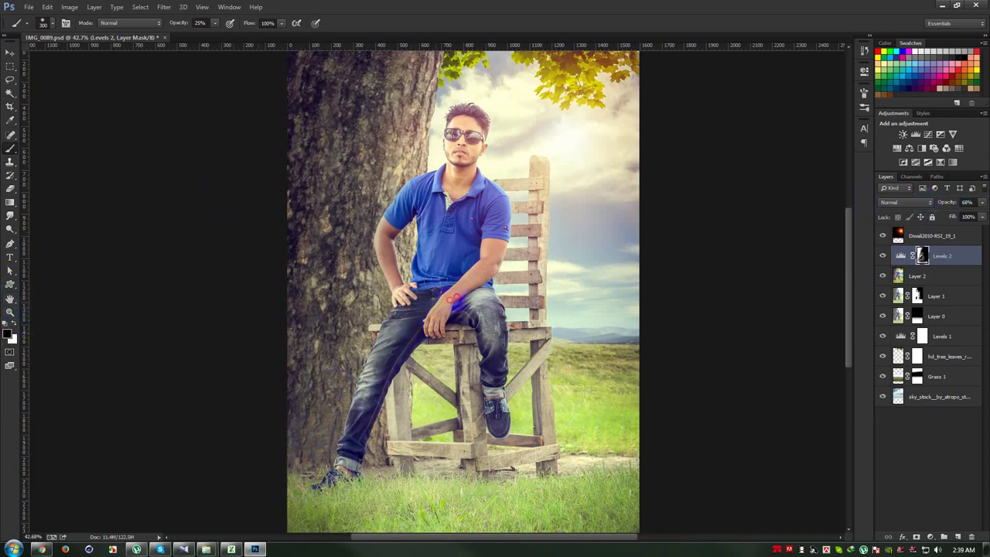
click(10, 52)
scroll(408, 301, down, 2)
scroll(407, 301, up, 1)
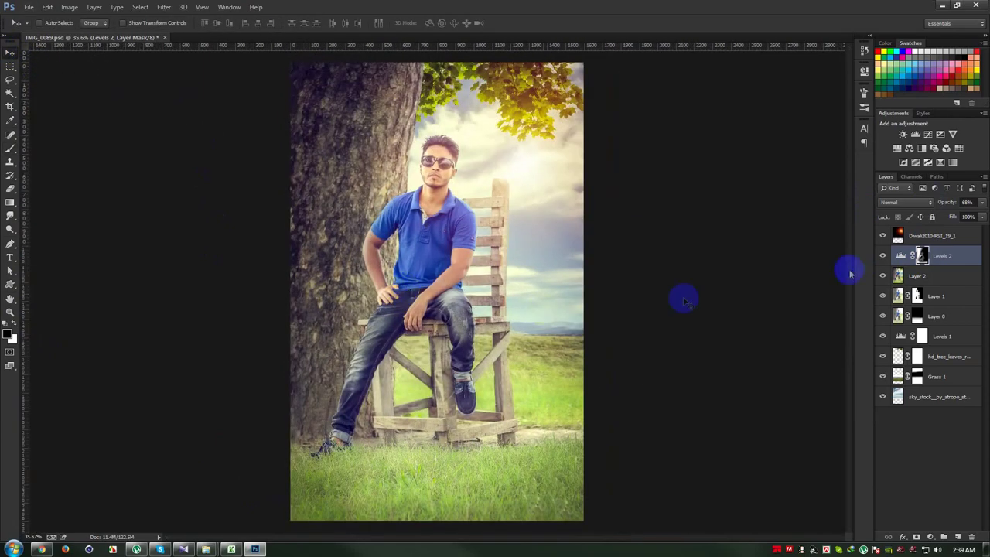
click(881, 255)
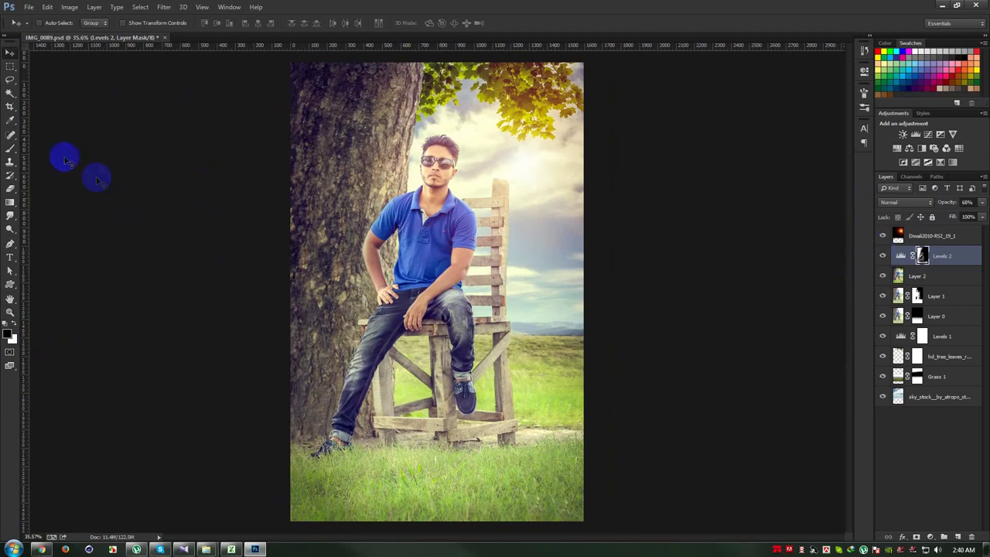
Step: Move the Selective Tool panel aside and select the orange light overlay layer
click(10, 147)
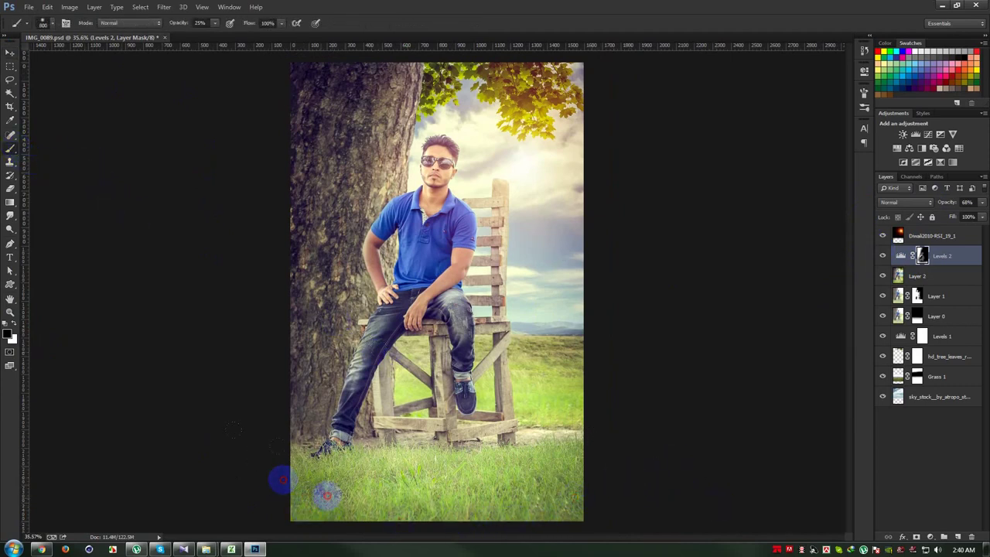
click(11, 51)
mouse_move(786, 7)
mouse_down()
mouse_move(916, 34)
mouse_move(931, 26)
mouse_up()
click(942, 235)
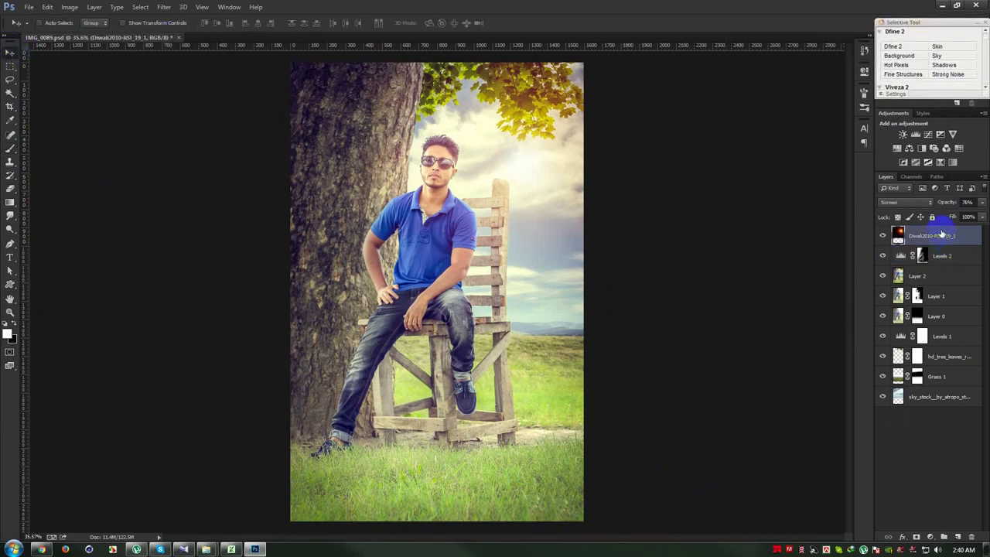
Step: Stamp all visible layers into Layer 3 and launch Color Efex Pro 4 on it
key(ctrl+shift+alt+e)
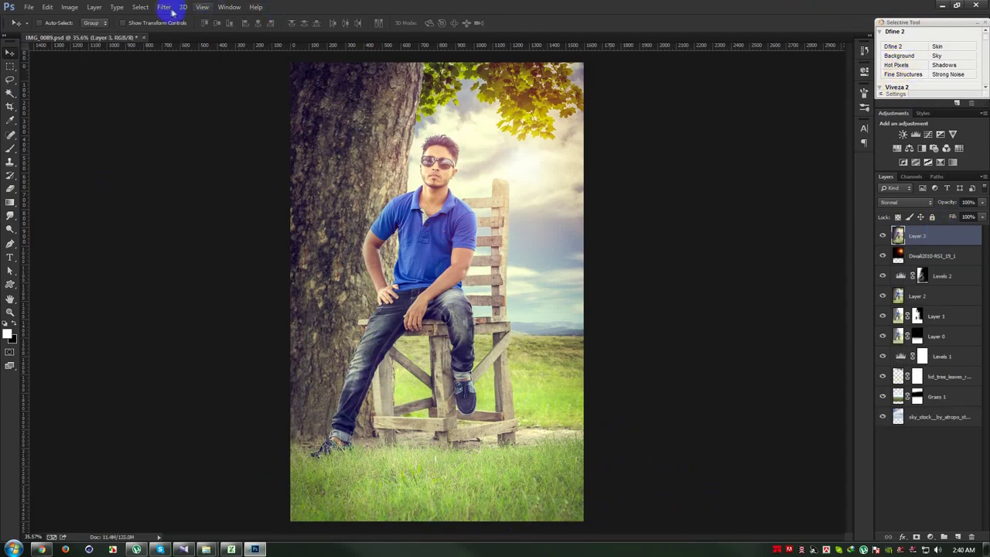
click(170, 9)
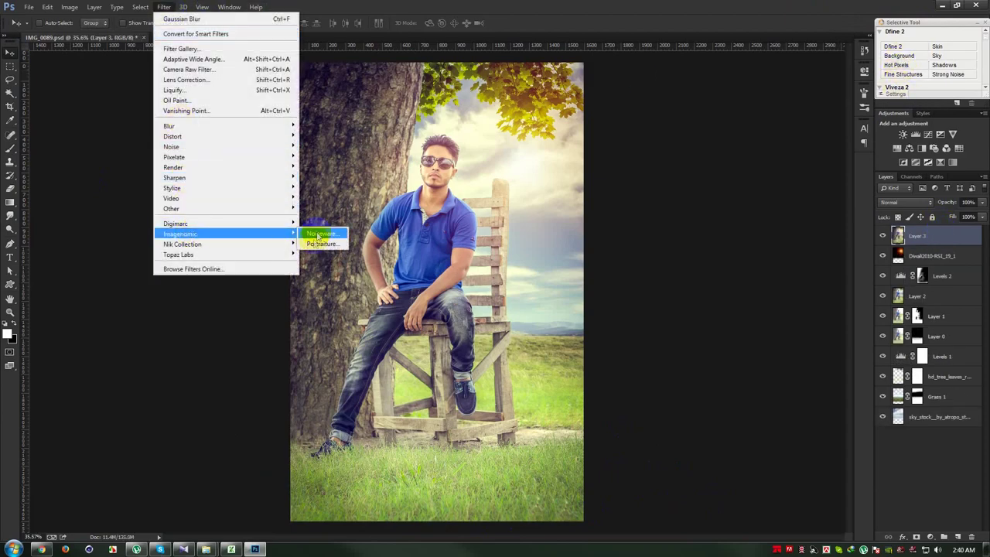
mouse_move(183, 244)
click(328, 248)
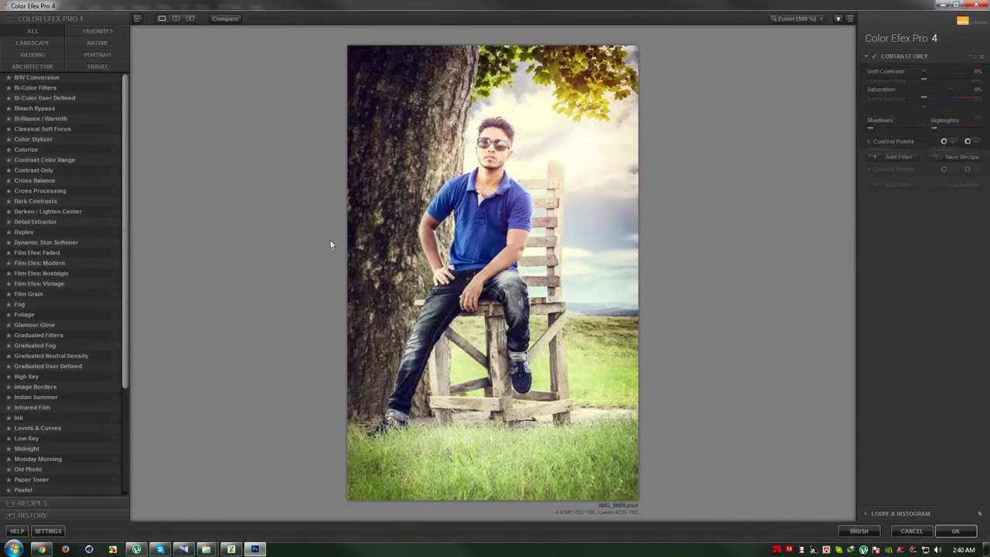
Step: Preview Color Efex Pro 4 filters from B/W Conversion through Duplex
click(352, 260)
click(45, 77)
click(43, 88)
click(44, 97)
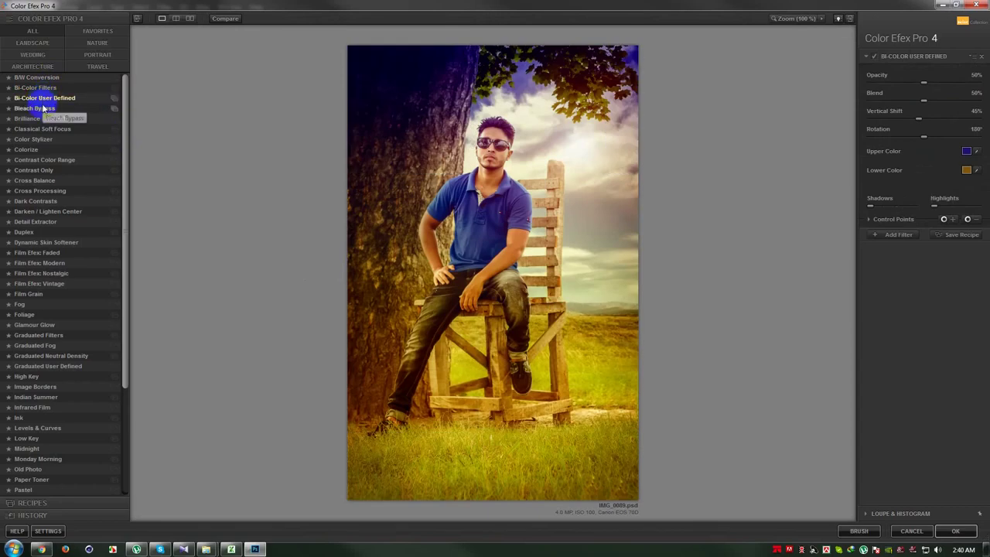
click(43, 108)
click(42, 119)
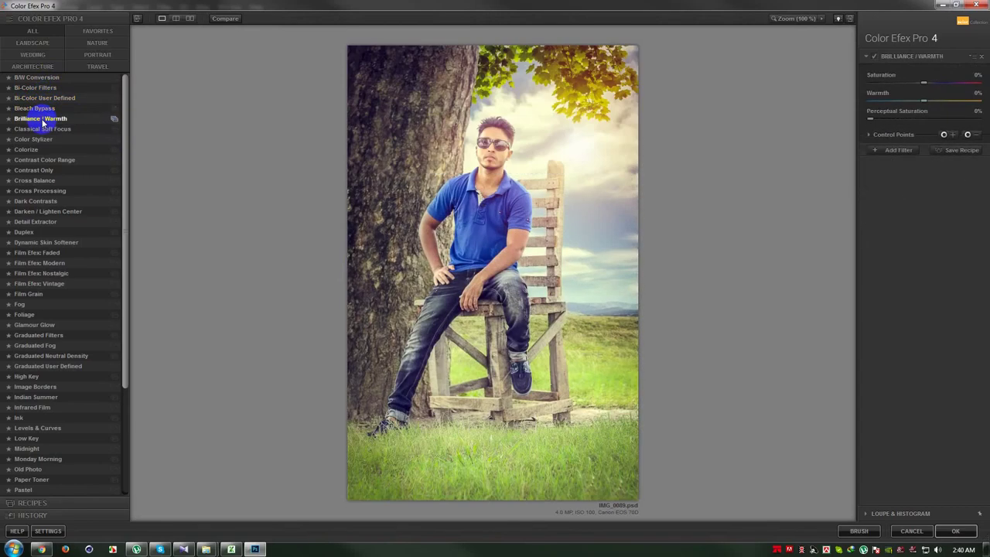
click(42, 130)
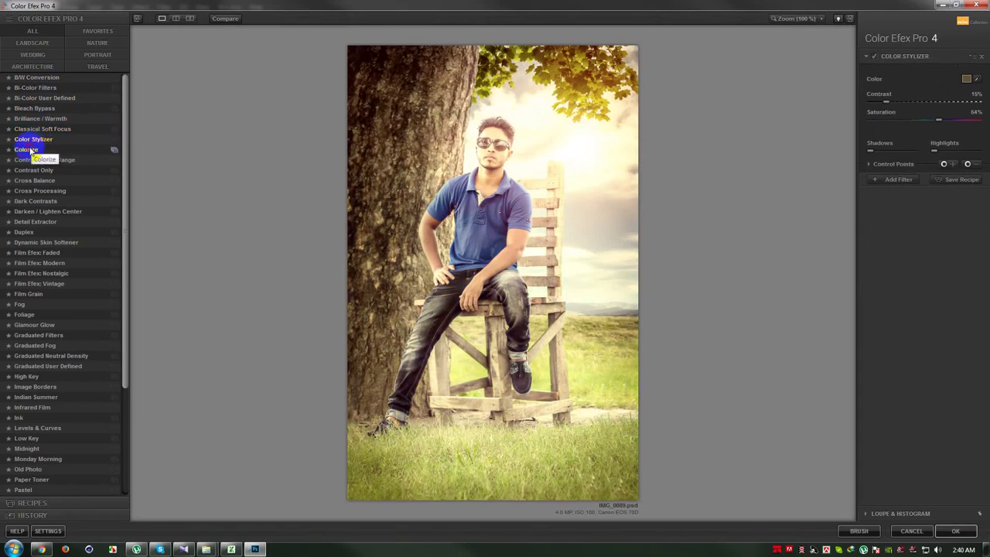
click(33, 160)
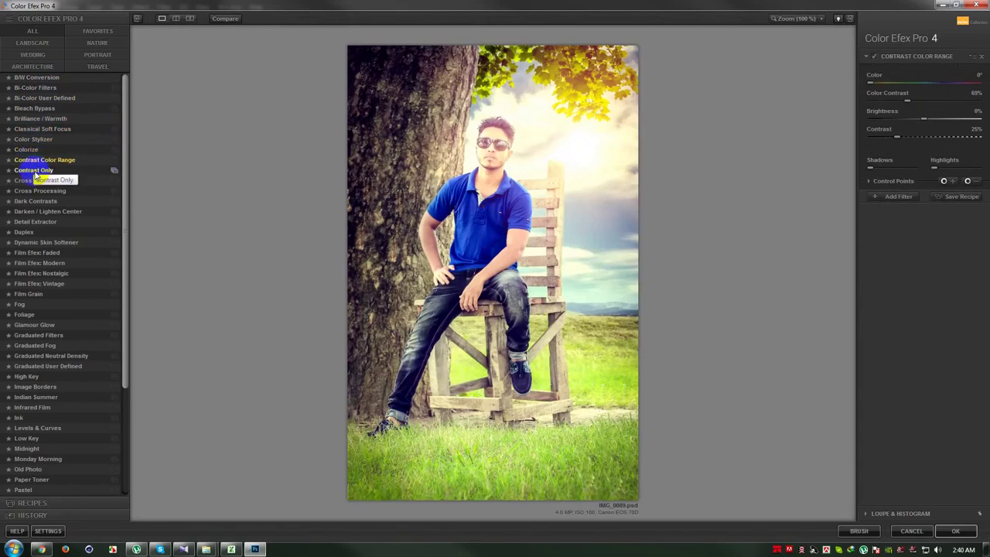
click(32, 170)
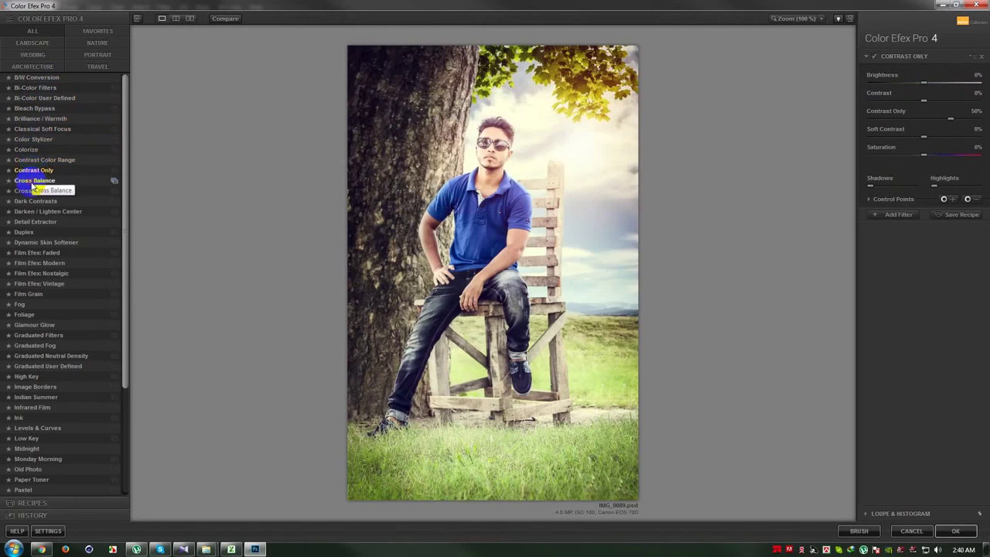
click(33, 181)
click(35, 191)
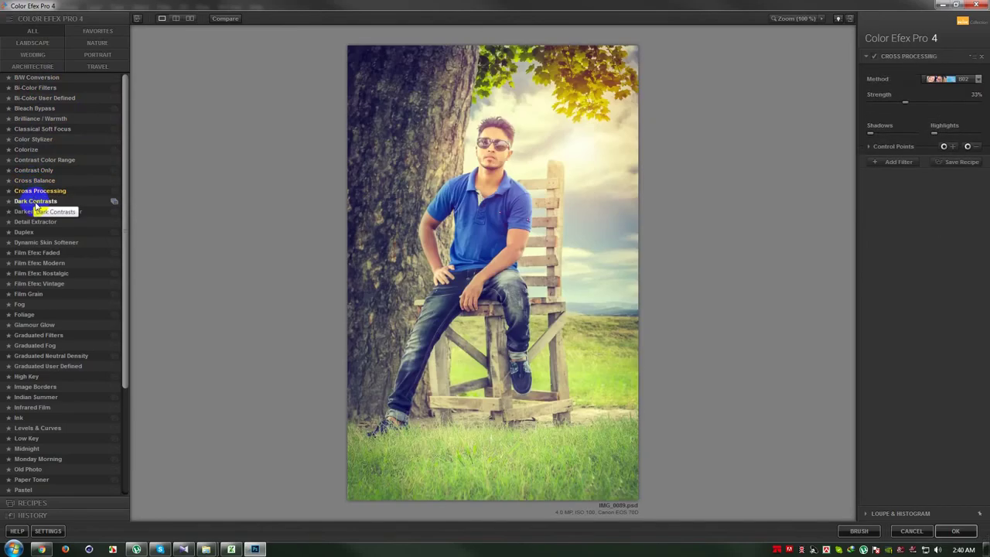
click(35, 202)
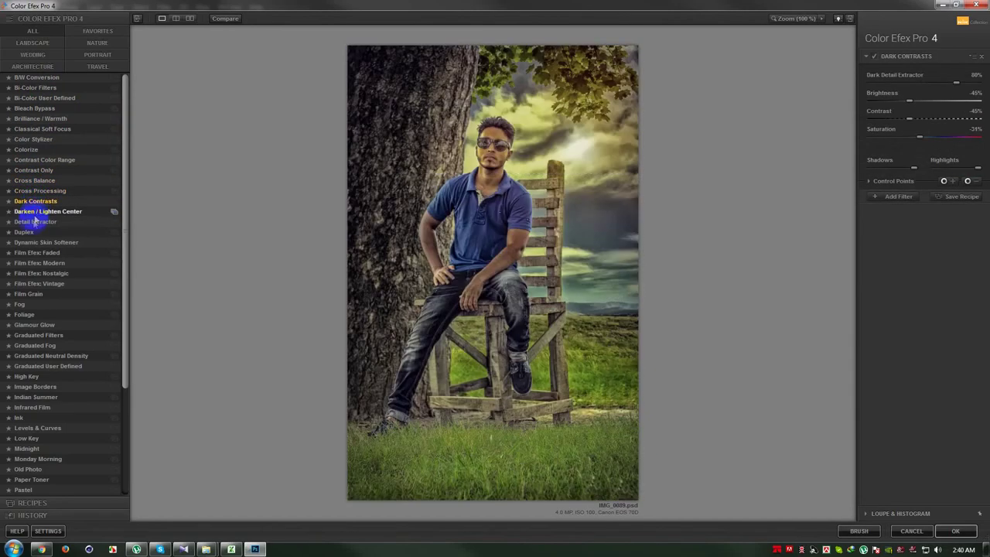
click(34, 222)
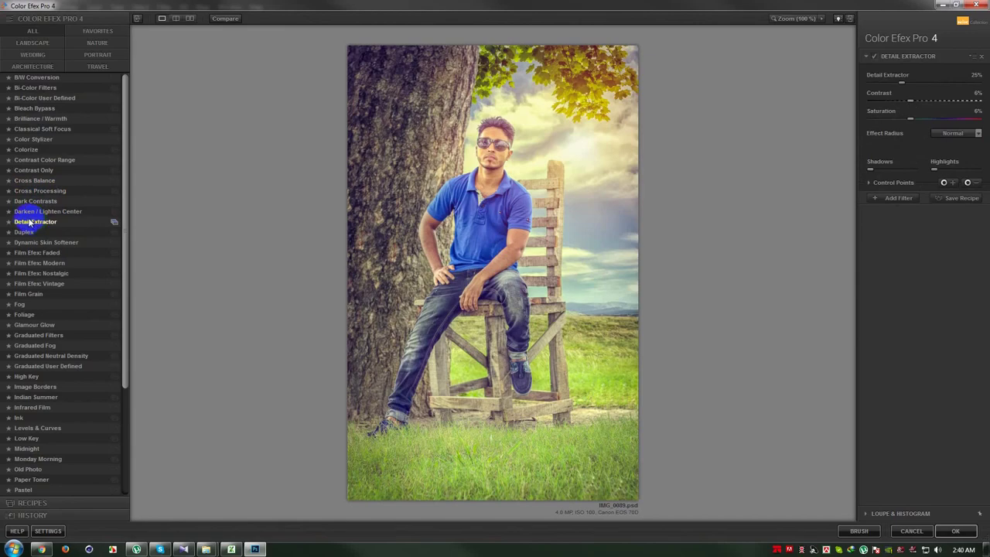
click(24, 232)
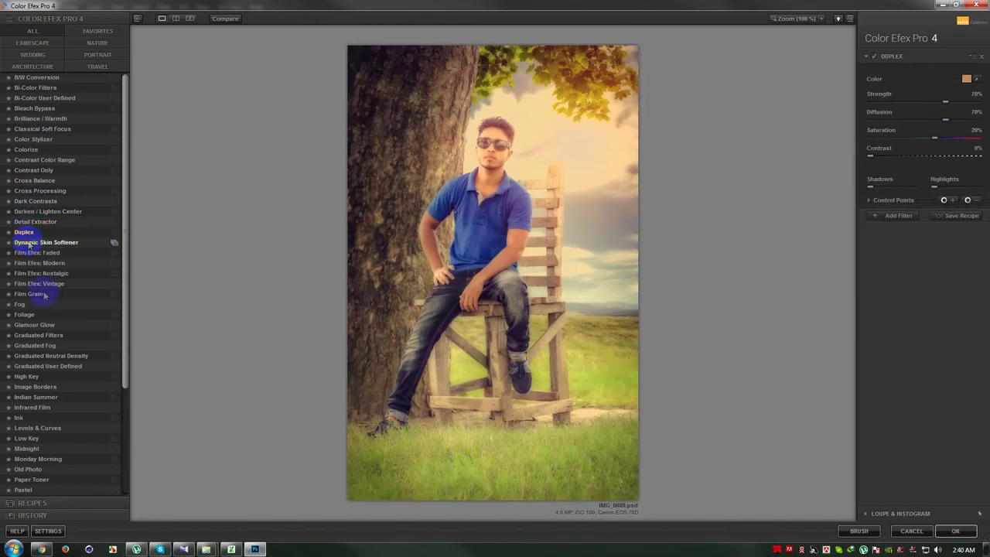
Step: Choose the Foliage filter with a reduced Enhance Foliage strength and add a second filter slot
click(24, 315)
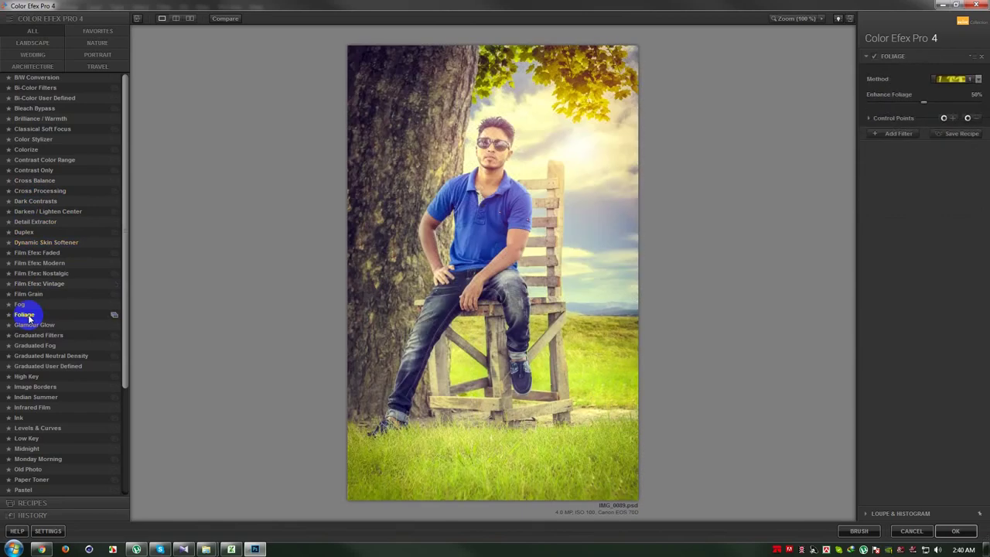
drag(923, 101, 908, 105)
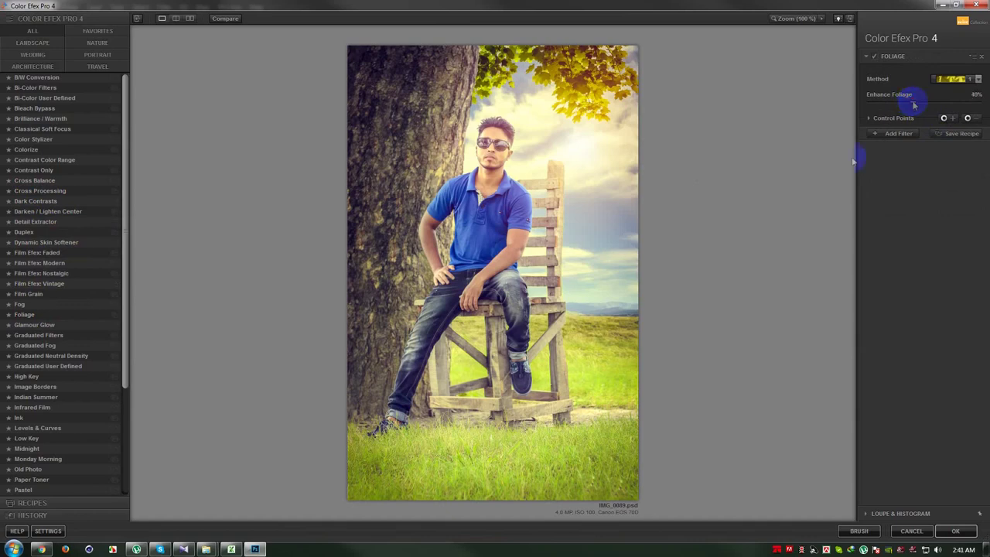
click(888, 138)
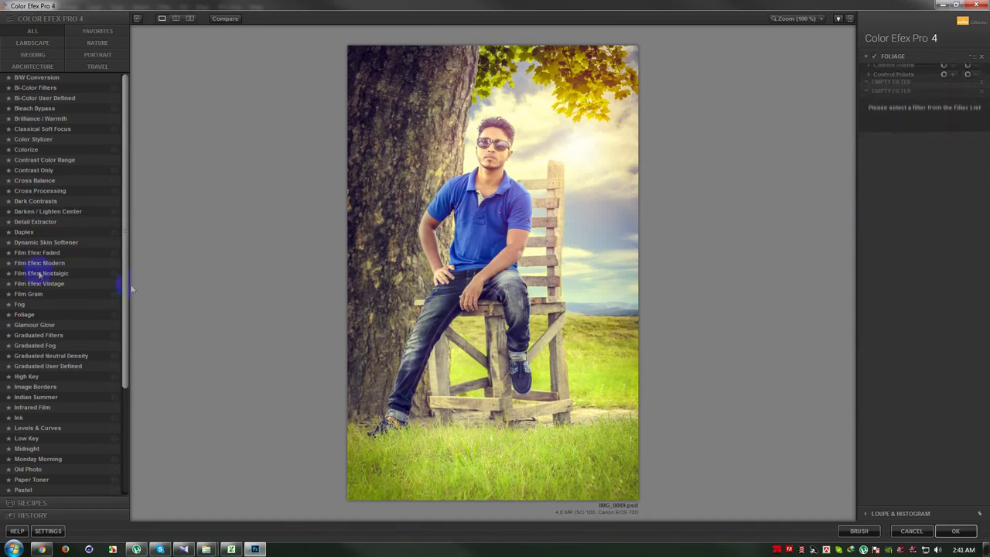
Step: Try Cross Processing, Cross Balance, Detail Extractor and Colorize, settling on Contrast Color Range
click(70, 191)
click(46, 181)
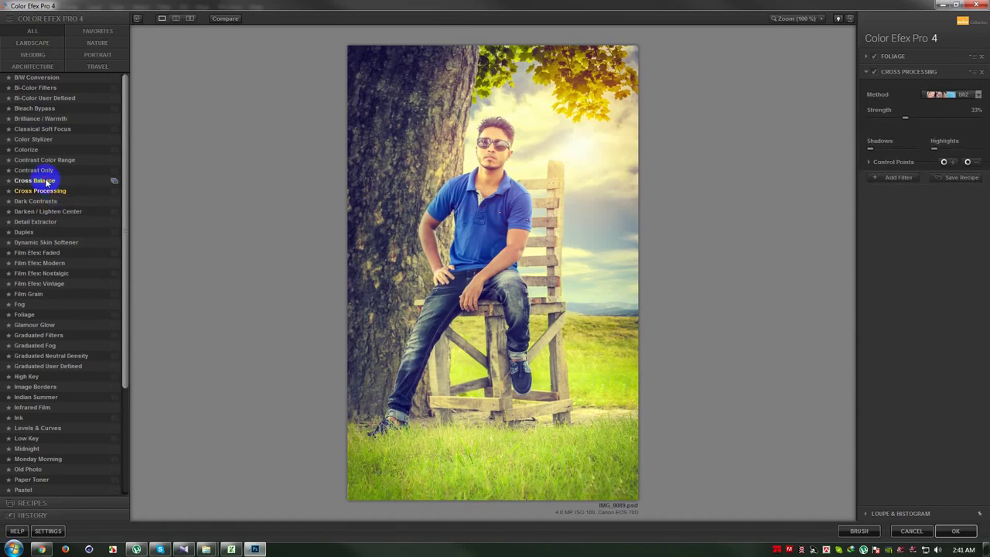
click(920, 95)
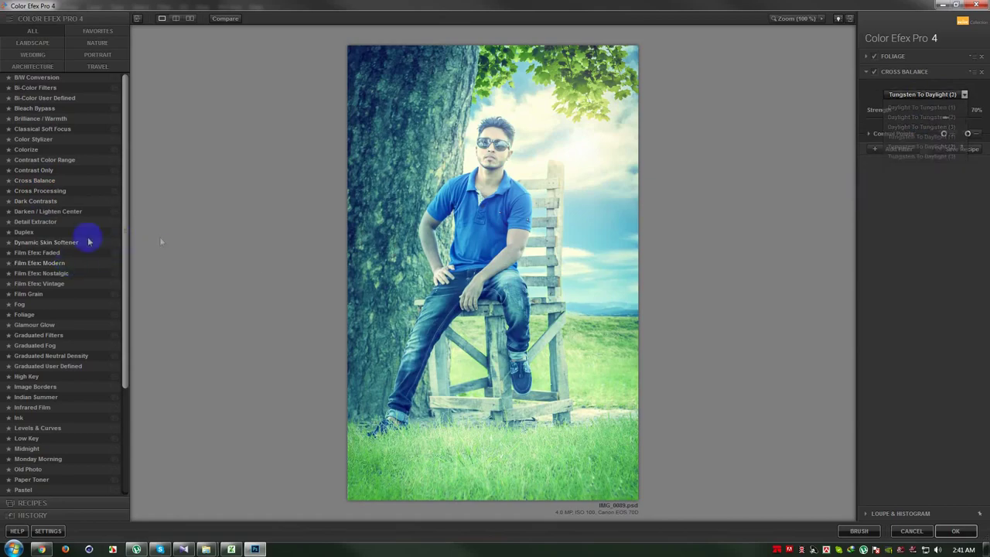
click(35, 221)
click(31, 149)
click(35, 160)
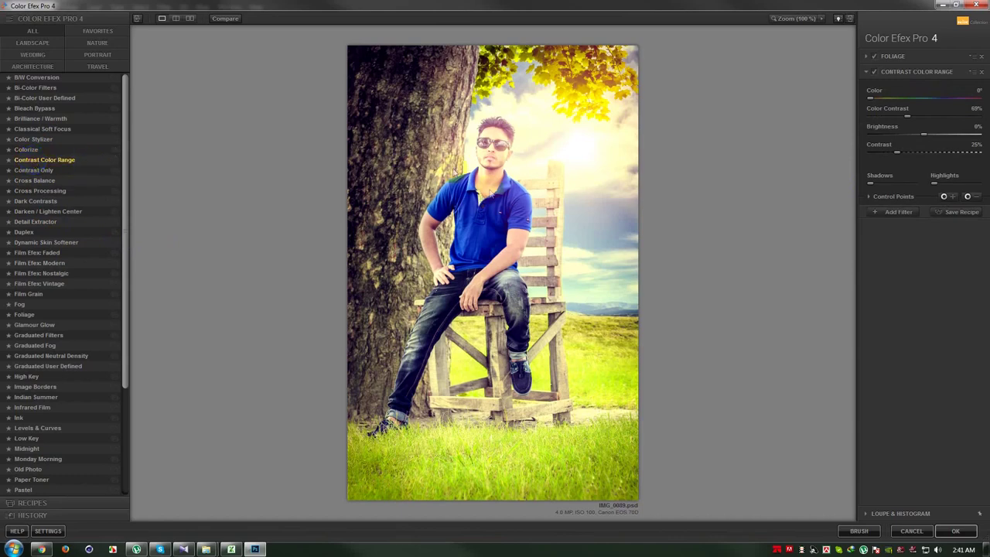
Step: Compare Contrast Color Range on and off, then apply both filters to the image
click(874, 73)
click(874, 73)
click(874, 72)
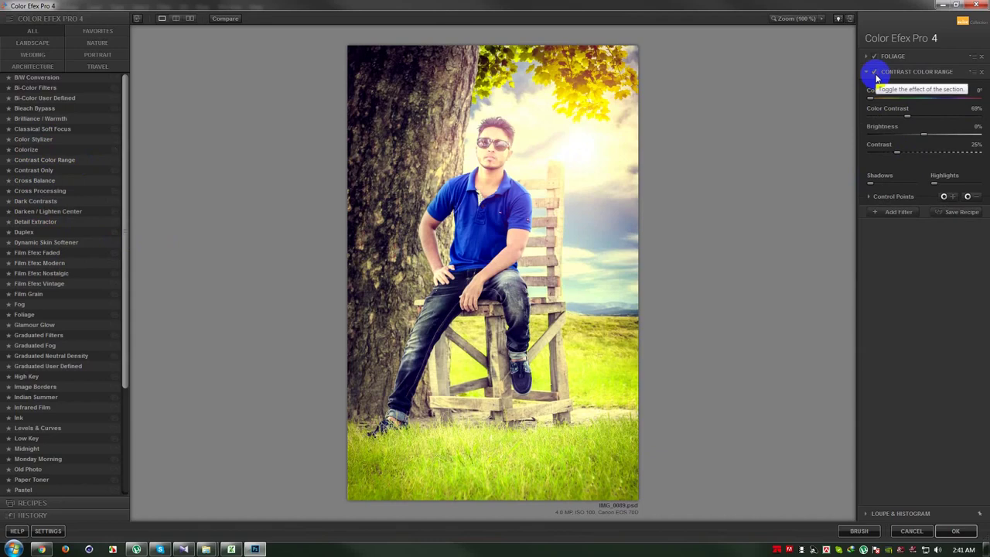
click(956, 531)
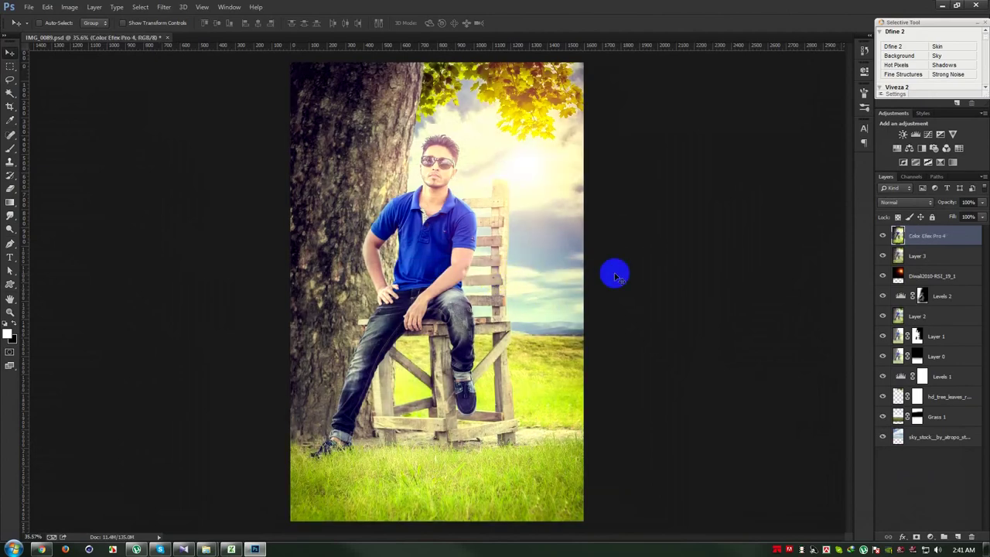
Step: Add an inverted layer mask and set a white brush at 46% opacity
click(917, 536)
key(ctrl+i)
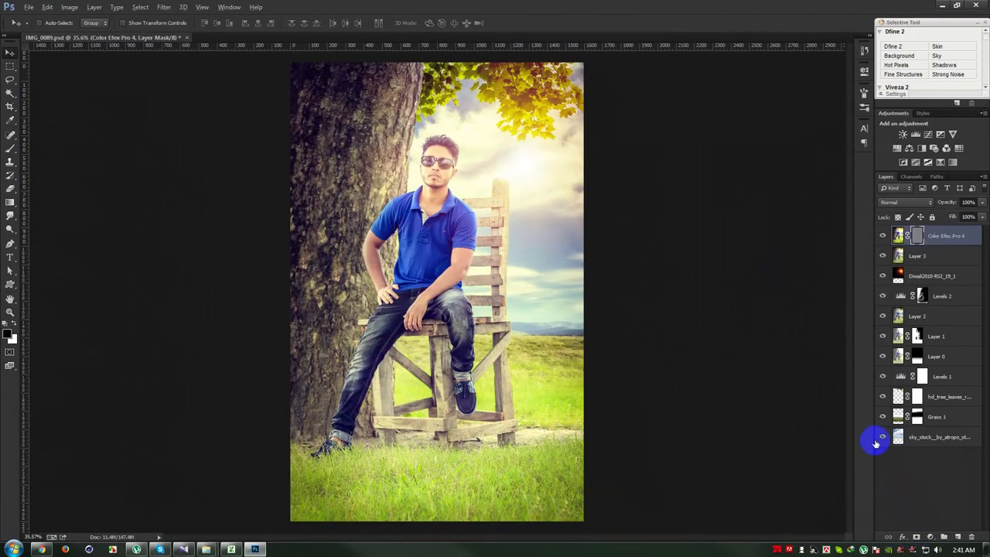
click(9, 152)
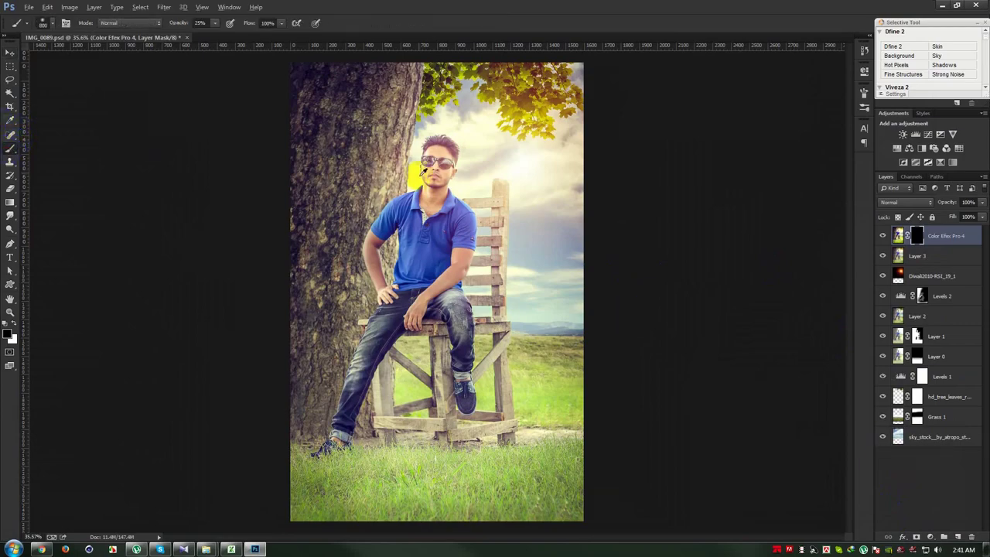
scroll(483, 169, up, 5)
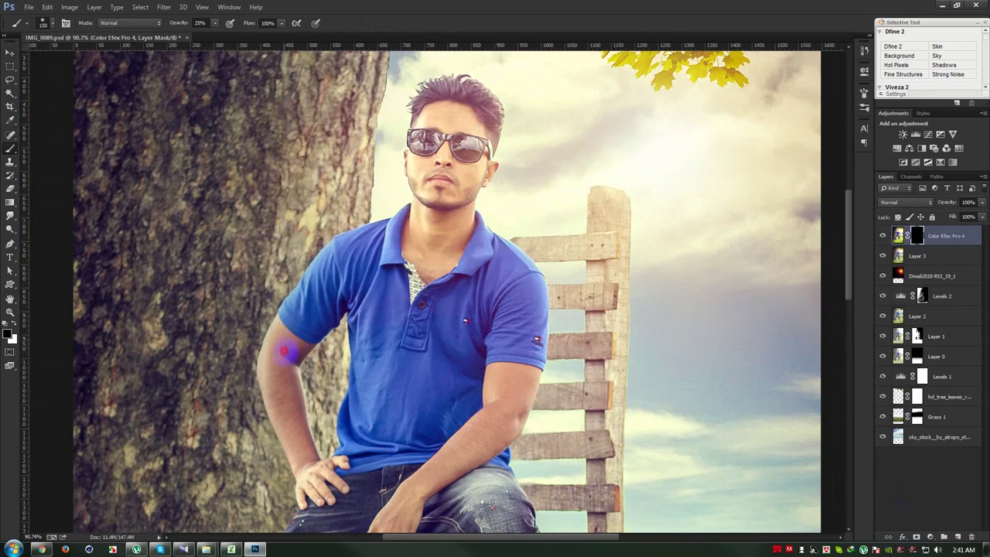
click(13, 329)
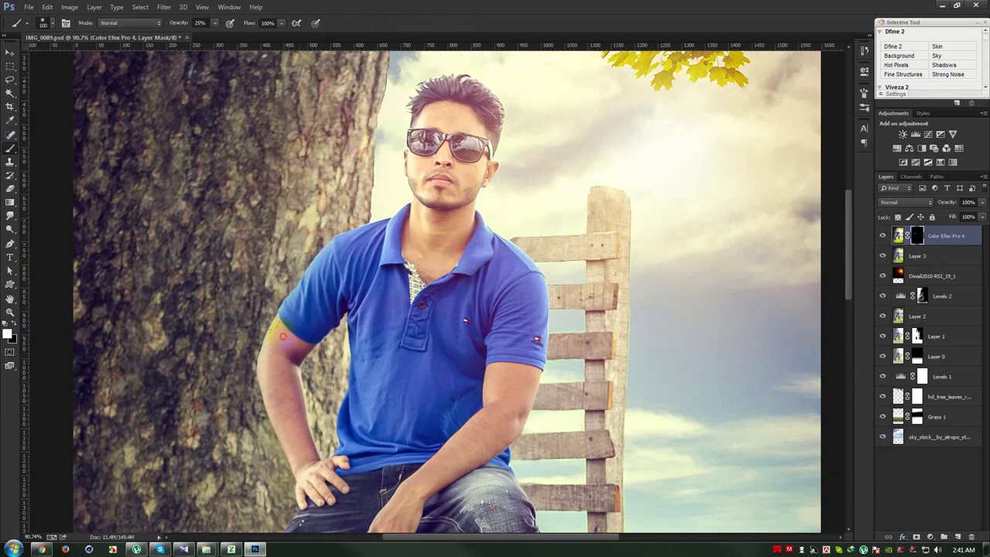
drag(181, 22, 194, 31)
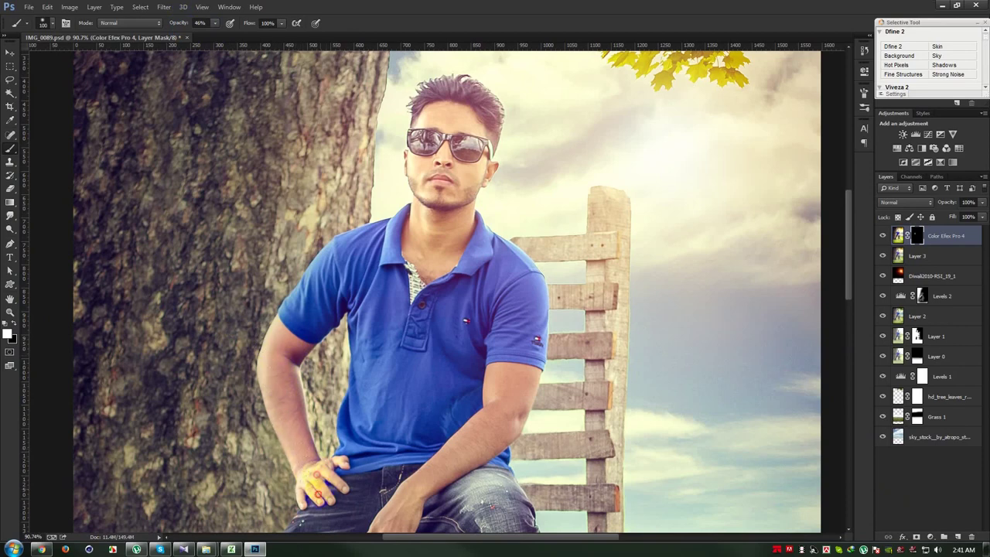
Step: Paint the mask over the forearm, upper arm, face and chin, then zoom out
mouse_move(425, 475)
mouse_down()
mouse_move(390, 514)
mouse_move(484, 433)
mouse_up()
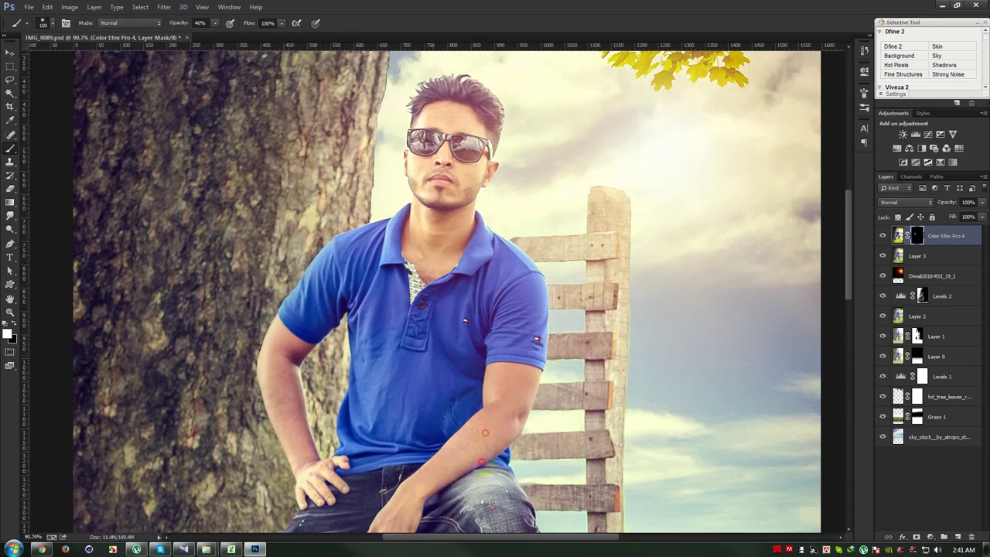
drag(501, 385, 524, 387)
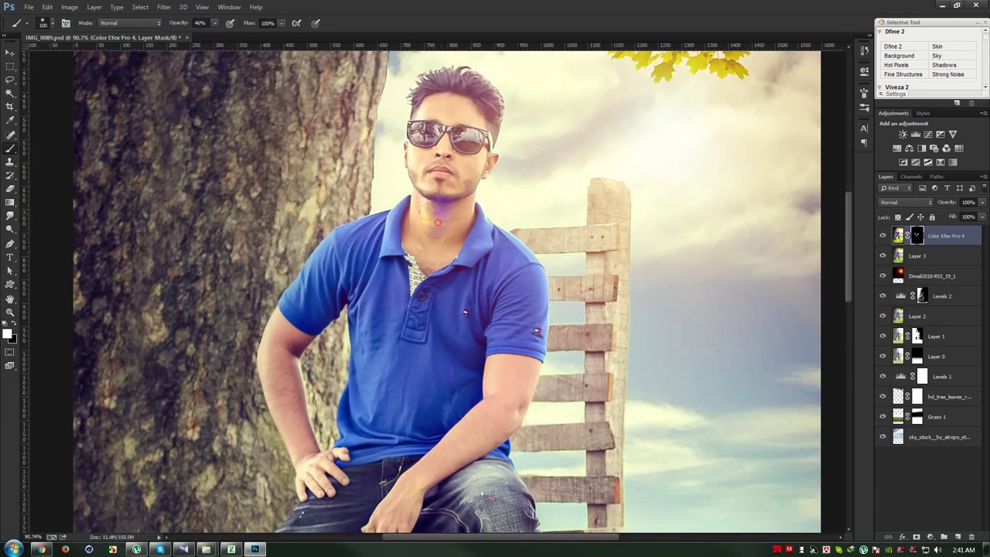
mouse_move(449, 236)
mouse_down()
mouse_move(444, 190)
mouse_move(415, 163)
mouse_up()
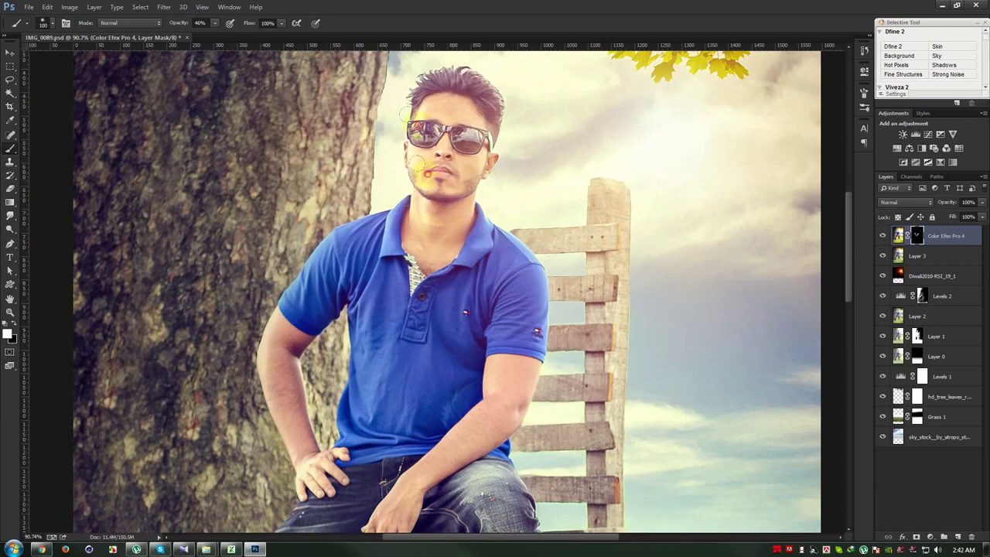
drag(473, 122, 447, 199)
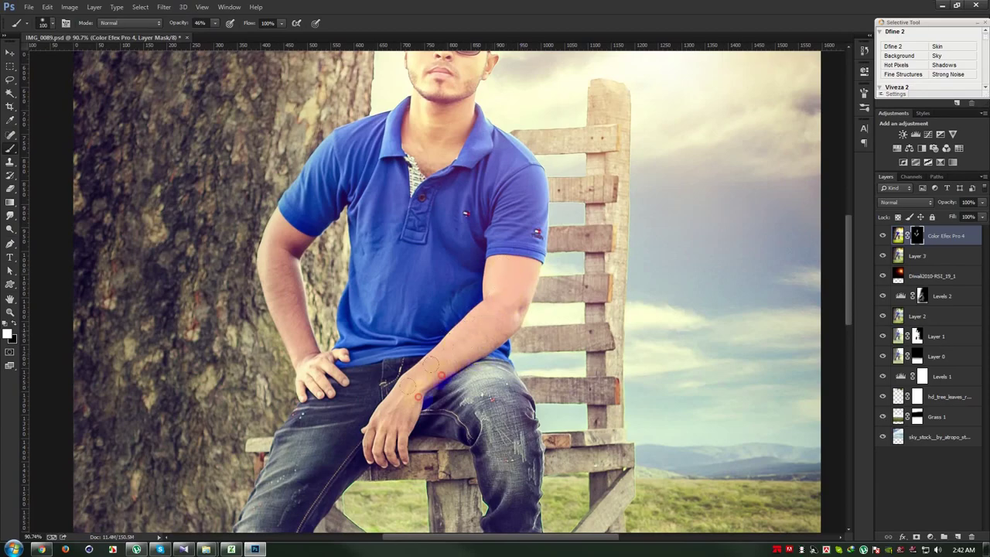
scroll(355, 447, down, 1)
scroll(356, 447, down, 3)
scroll(355, 447, down, 1)
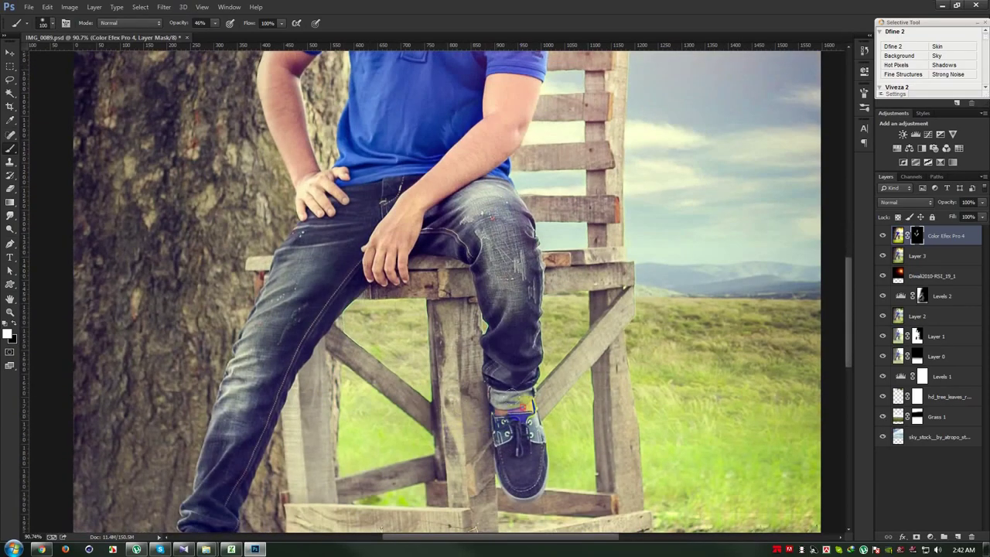
scroll(447, 292, down, 1)
scroll(446, 291, down, 1)
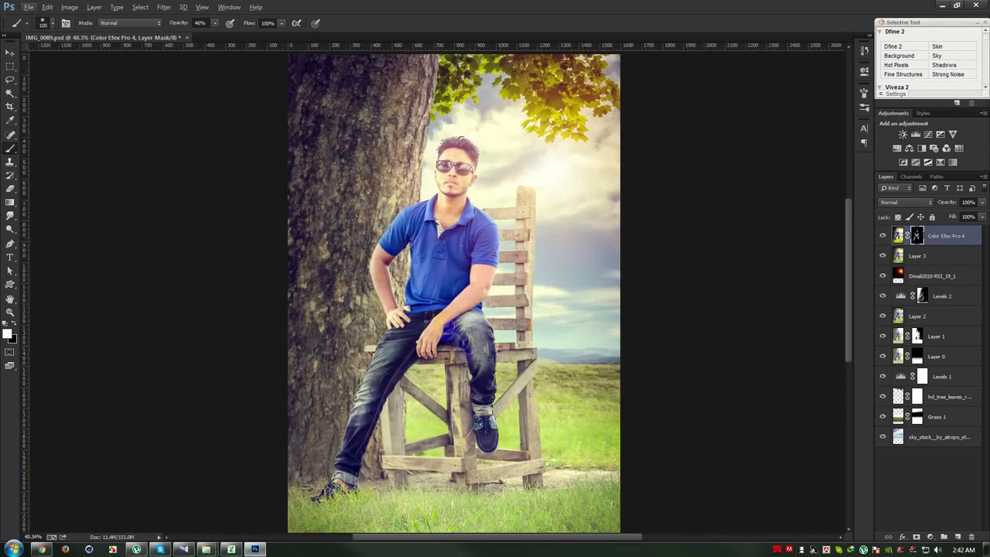
Step: With a 200 brush, paint the mask over the grass, chair back and sky right of the chair
key(bracketright)
key(bracketright)
key(bracketright)
key(bracketright)
key(bracketright)
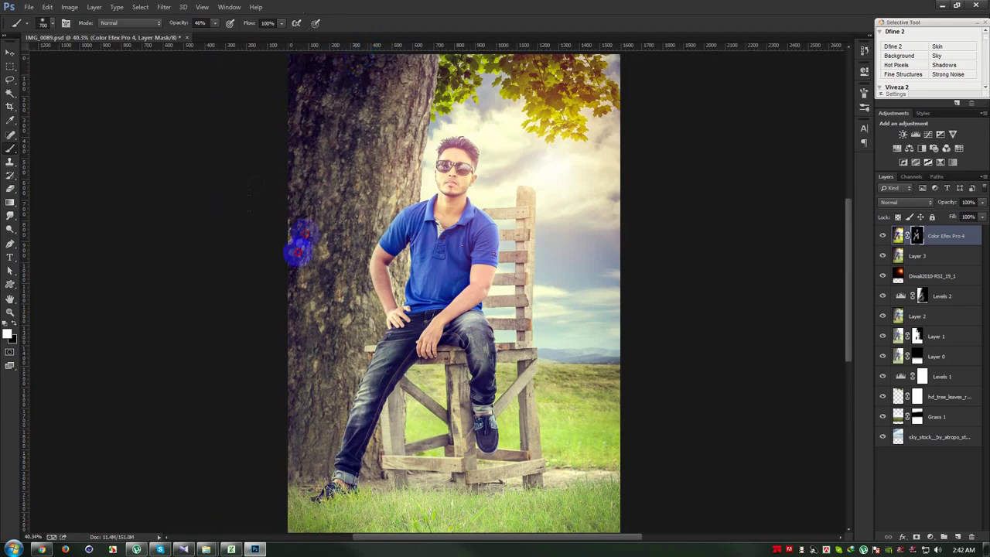
scroll(297, 480, down, 2)
click(439, 495)
drag(596, 346, 590, 369)
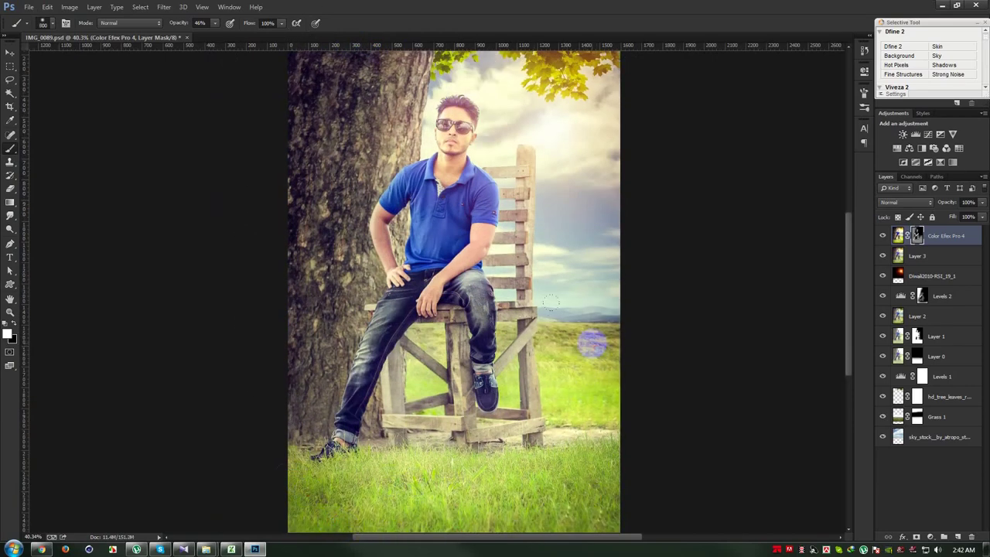
drag(422, 375, 435, 393)
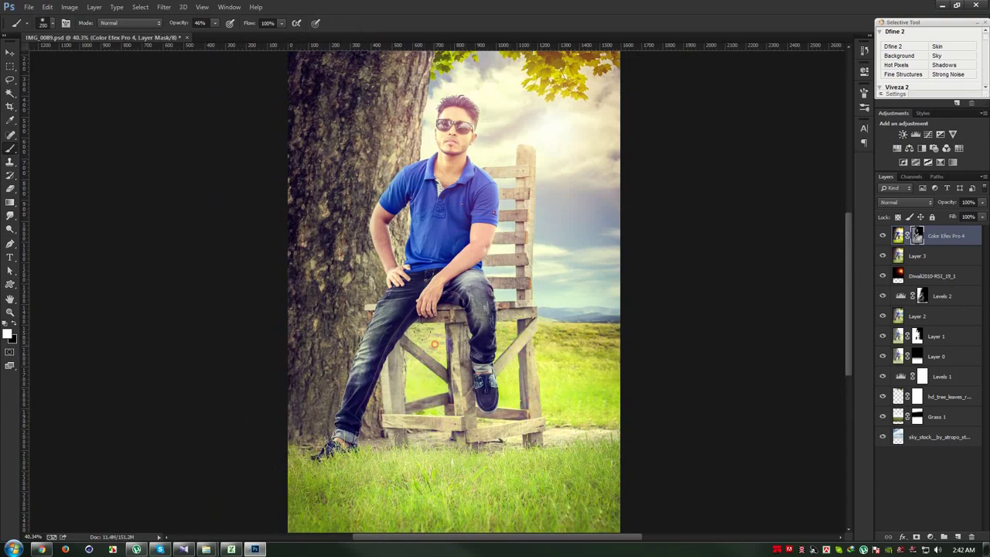
mouse_move(525, 232)
mouse_down()
mouse_move(530, 151)
mouse_move(517, 121)
mouse_up()
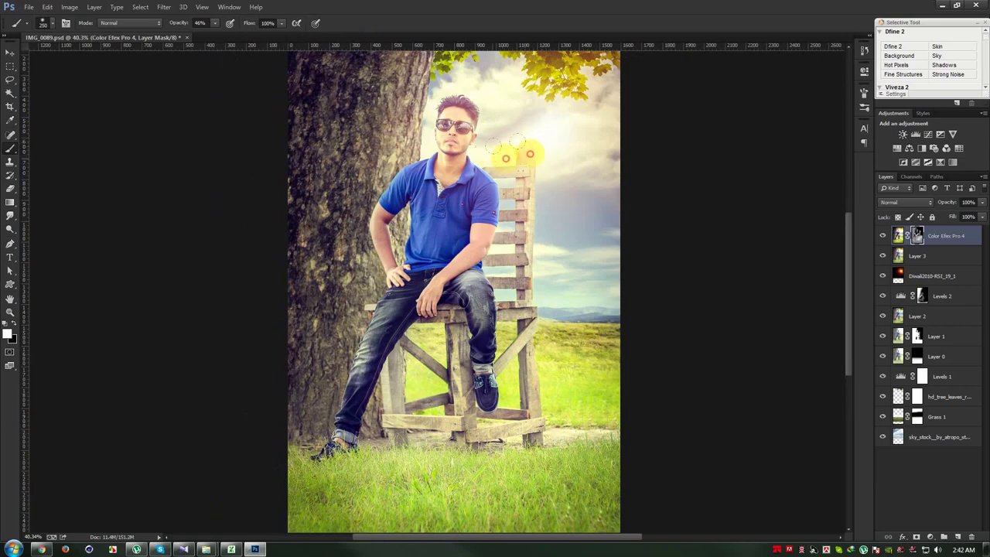
scroll(516, 121, up, 3)
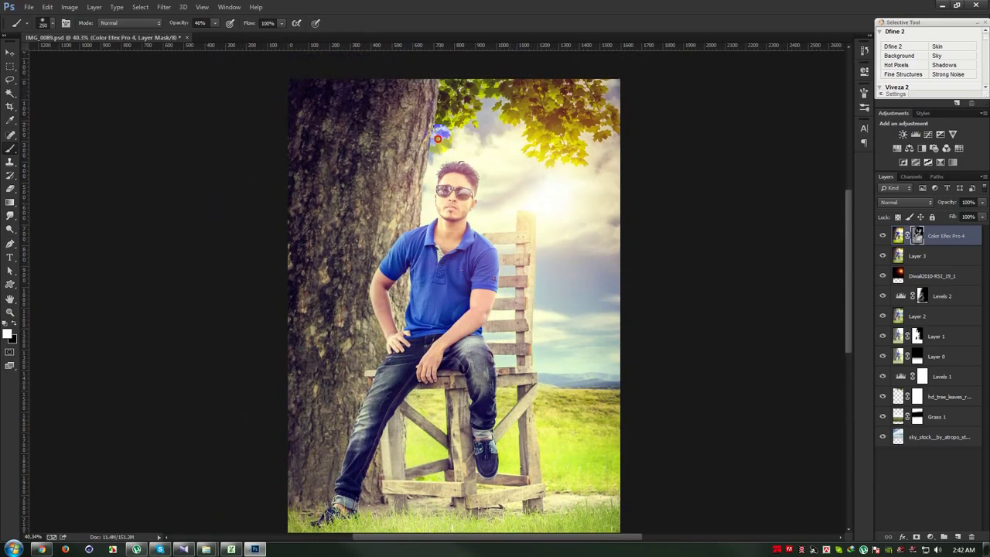
drag(601, 206, 566, 283)
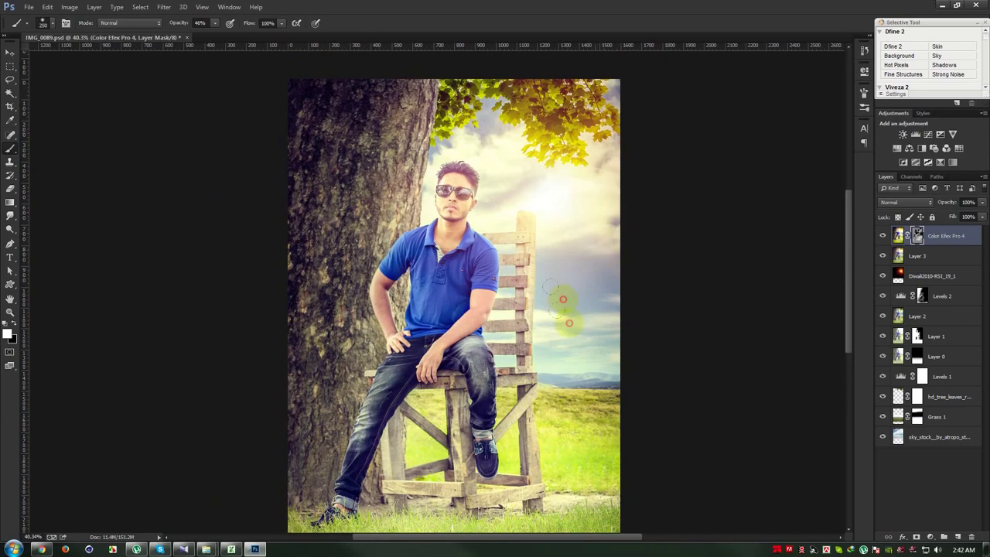
drag(588, 384, 573, 395)
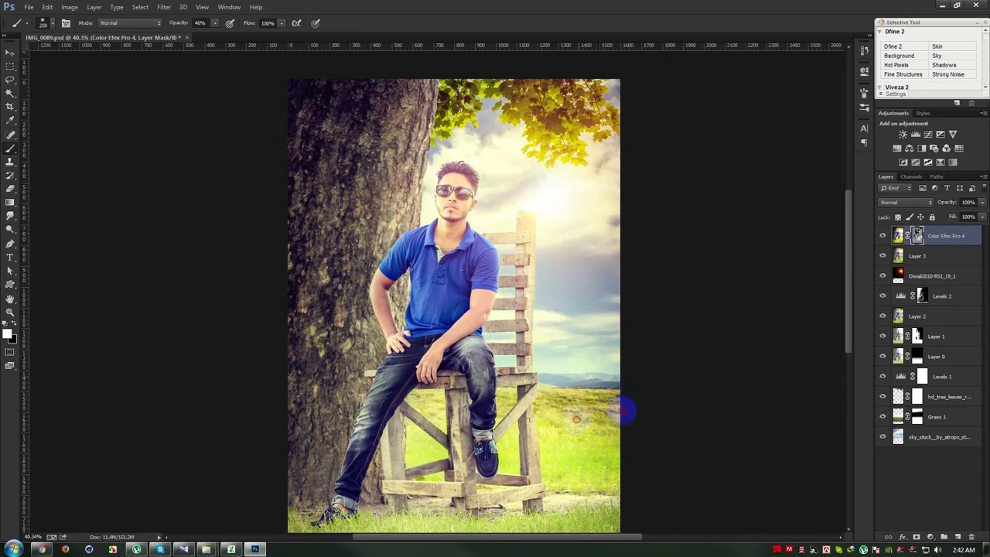
Step: Hide and show the Color Efex Pro 4 layer to compare before and after
scroll(520, 384, down, 2)
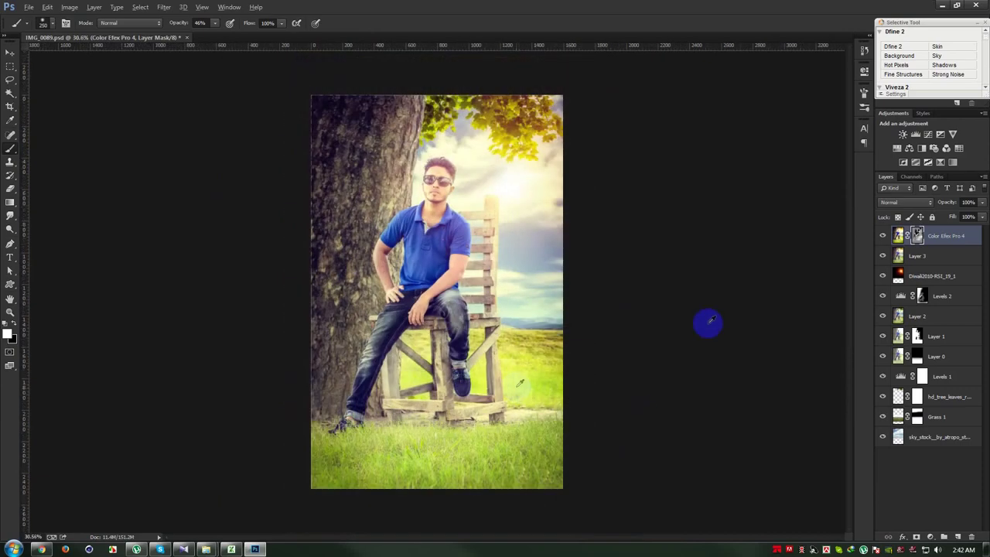
click(882, 236)
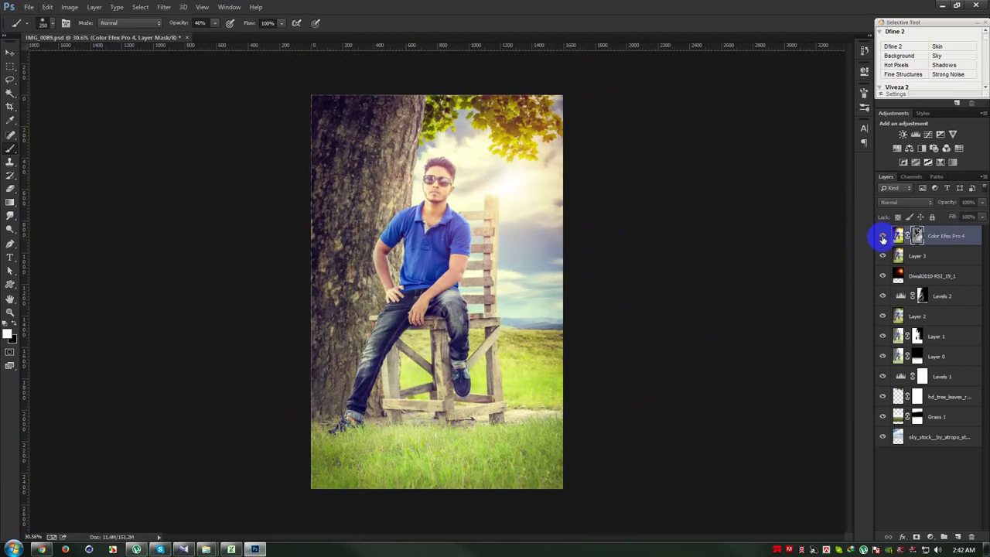
click(11, 51)
scroll(439, 210, up, 1)
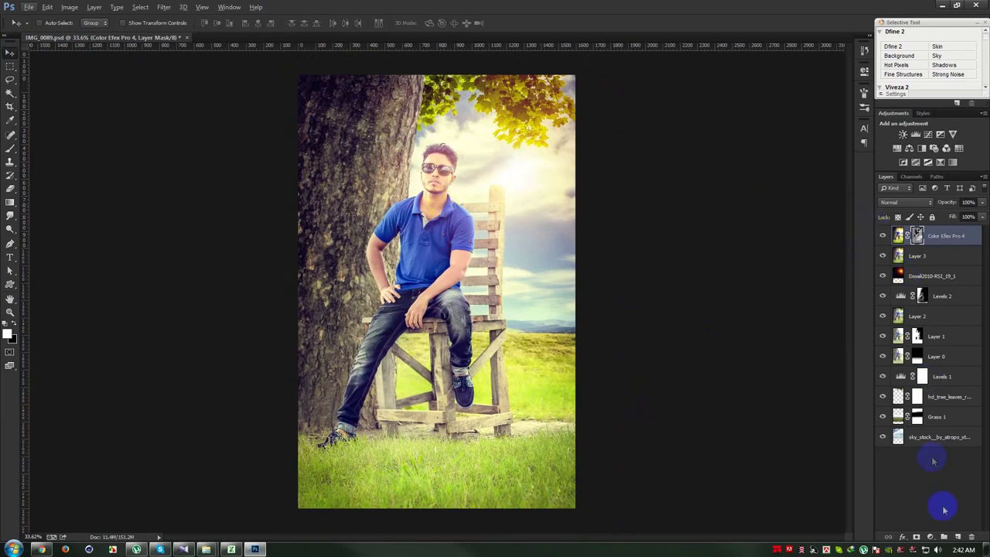
Step: Create Layer 4 with a merged copy of the visible image and launch Color Efex Pro 4 on it
click(959, 537)
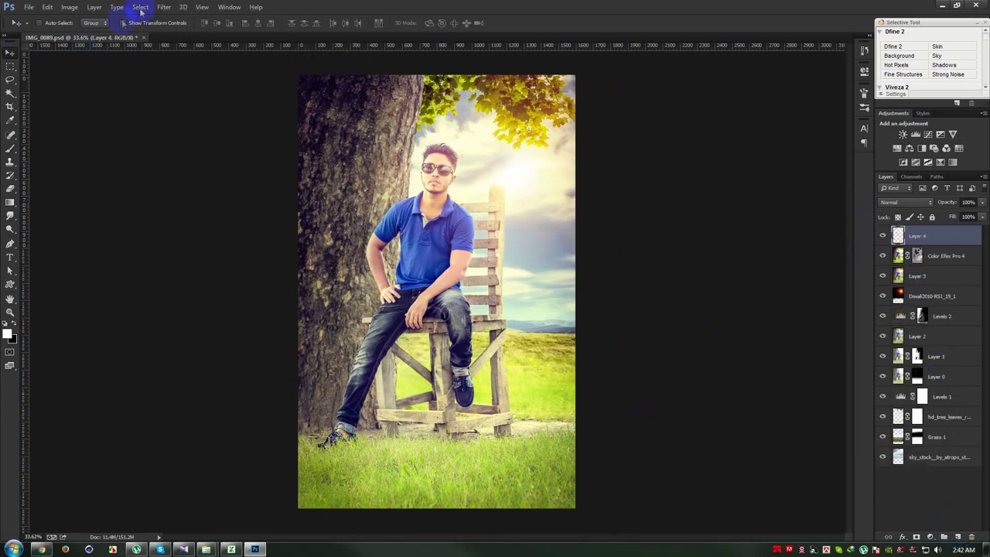
click(69, 7)
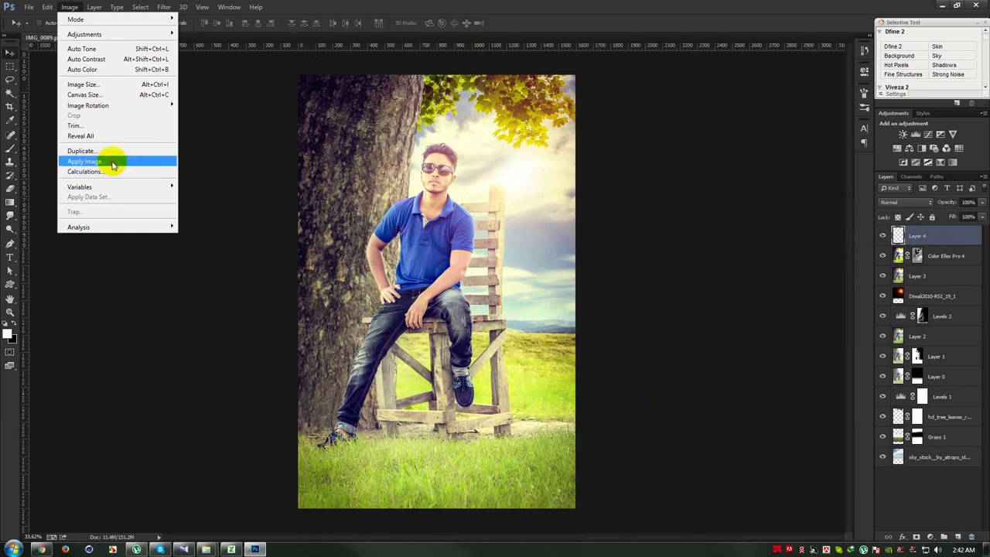
click(100, 159)
click(594, 199)
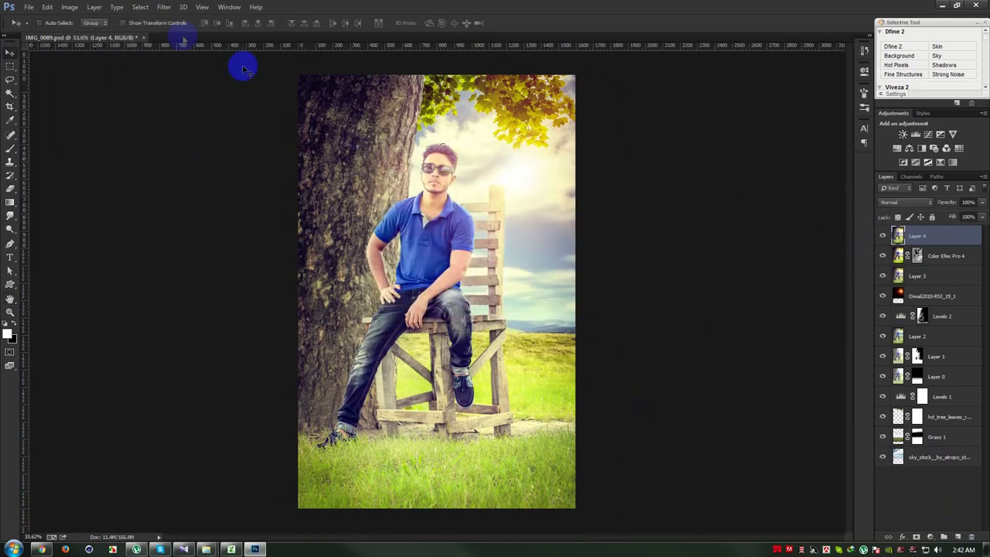
click(162, 8)
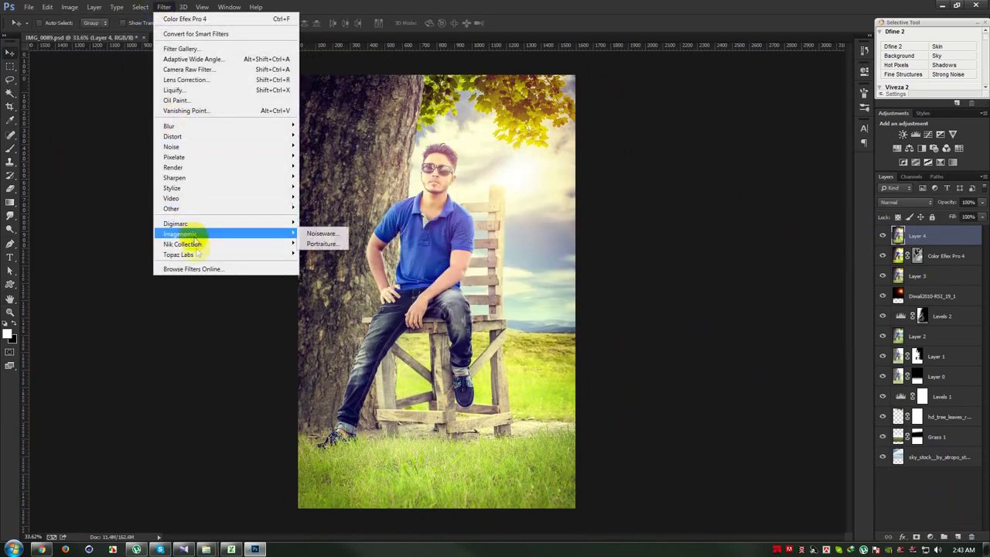
mouse_move(183, 244)
click(327, 254)
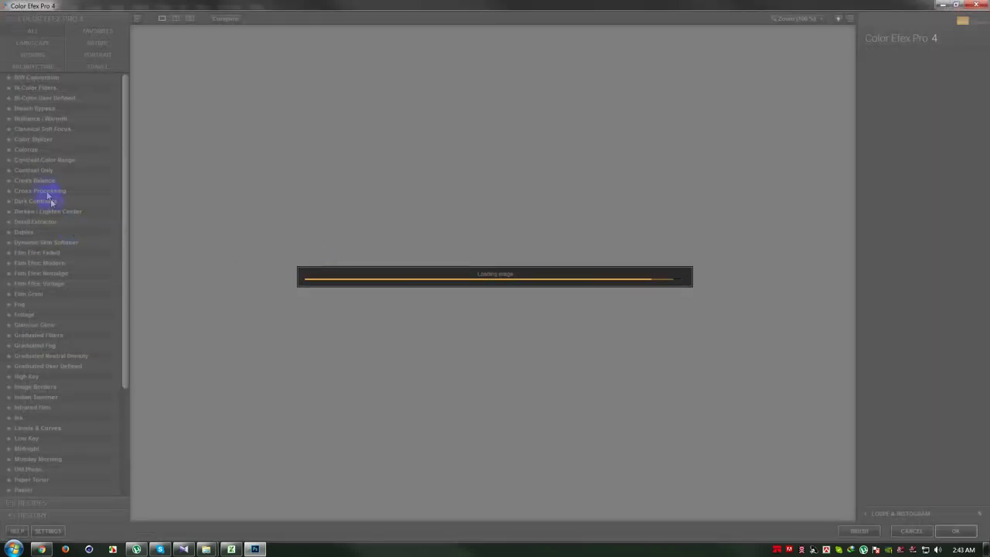
Step: Preview Colorize, Contrast Color Range, Contrast Only, Cross Processing, Dark Contrasts, Detail Extractor and Dynamic Skin Softener
click(34, 149)
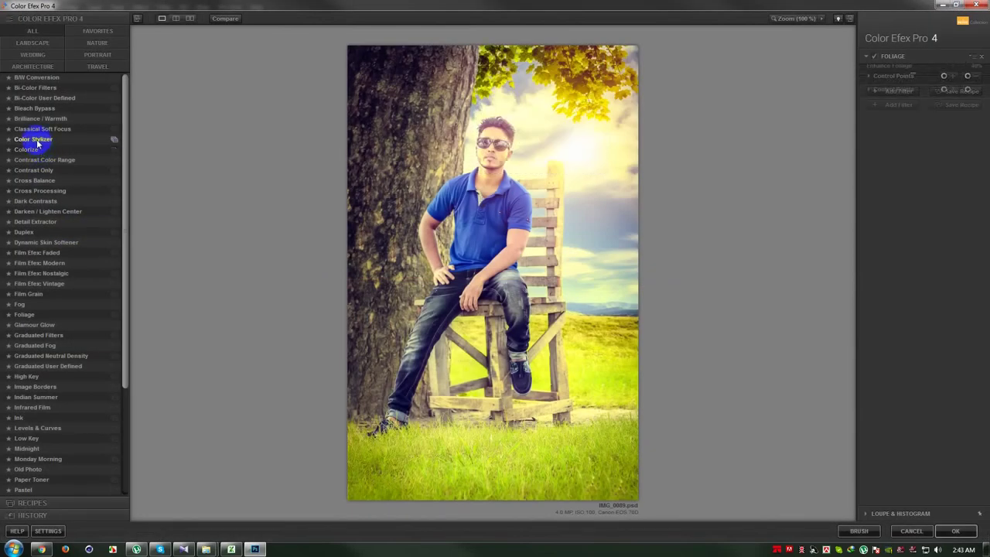
click(36, 160)
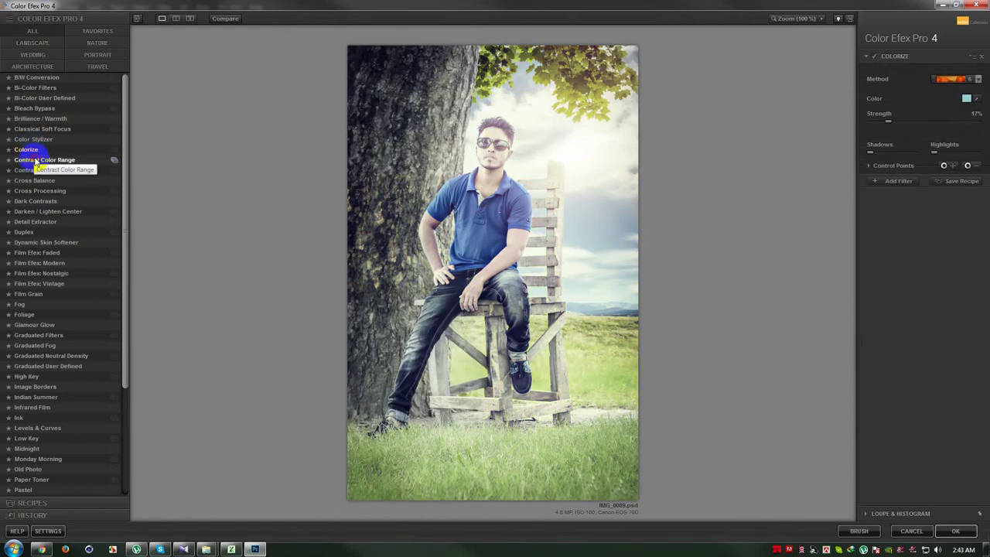
click(39, 170)
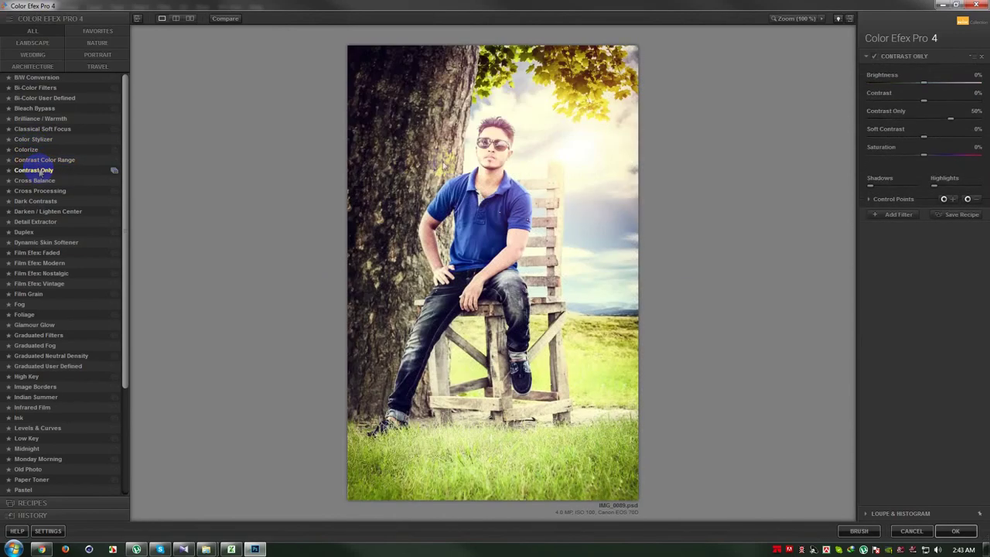
click(874, 56)
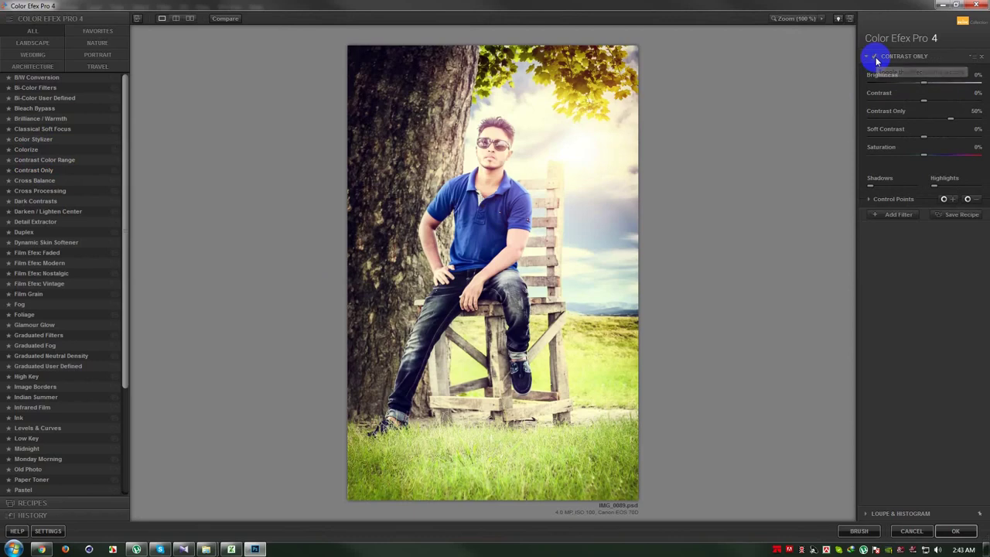
click(874, 58)
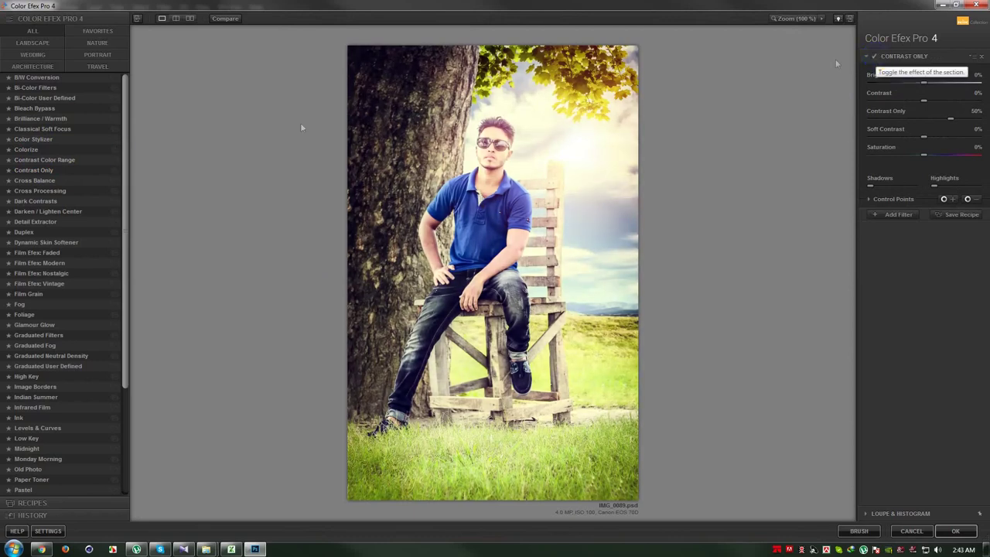
click(38, 190)
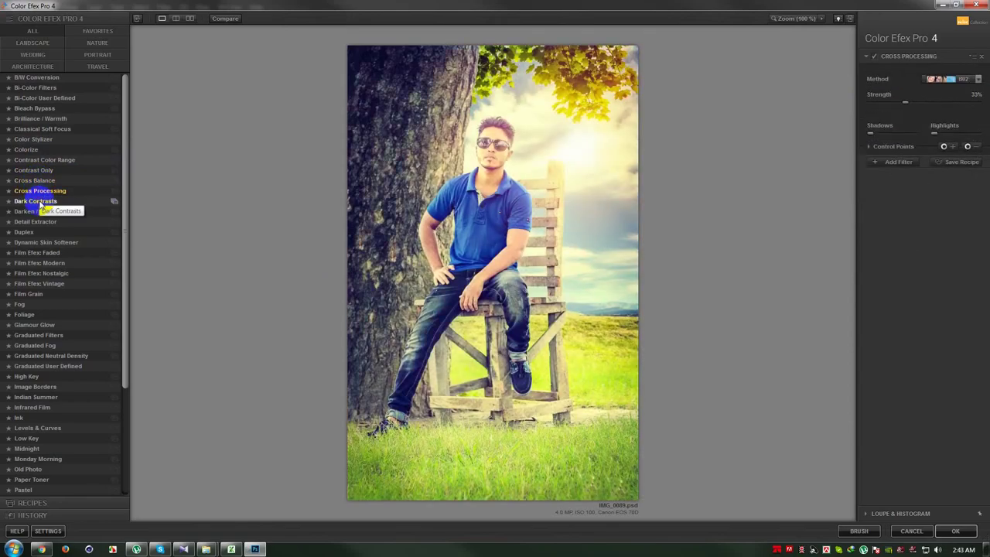
click(40, 201)
click(38, 212)
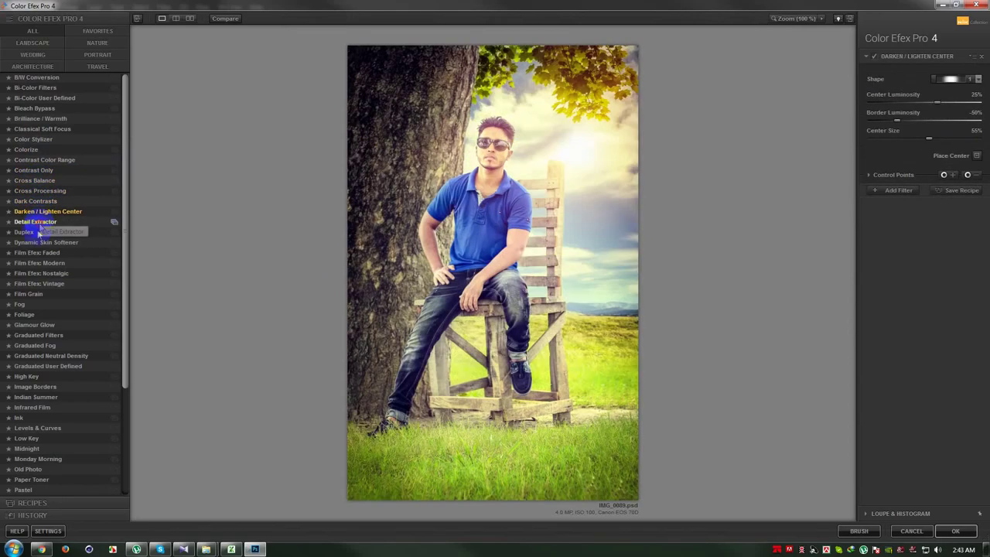
click(38, 222)
click(39, 244)
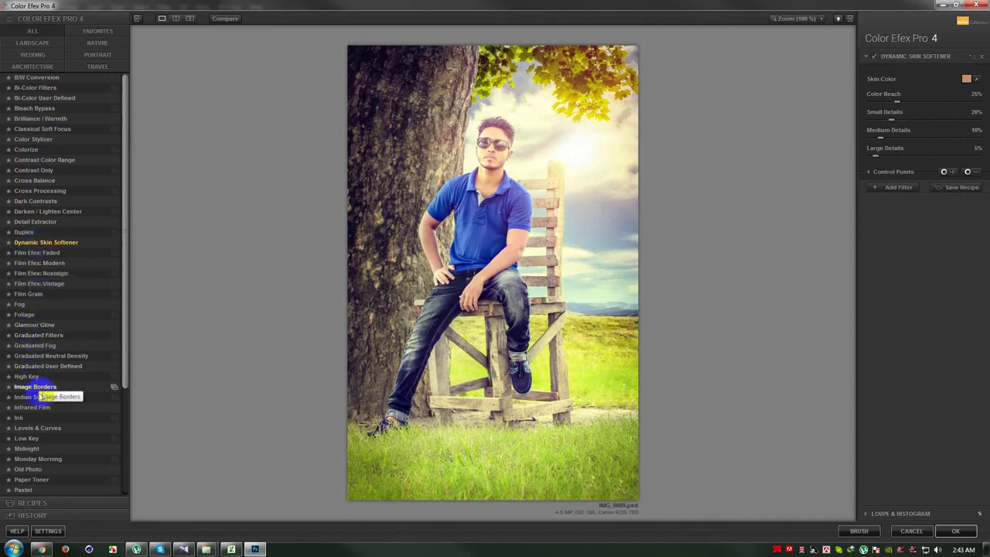
Step: Preview the Photo Stylizer, sepia Old Photo and Pro Contrast filters
scroll(34, 475, down, 1)
scroll(34, 473, down, 2)
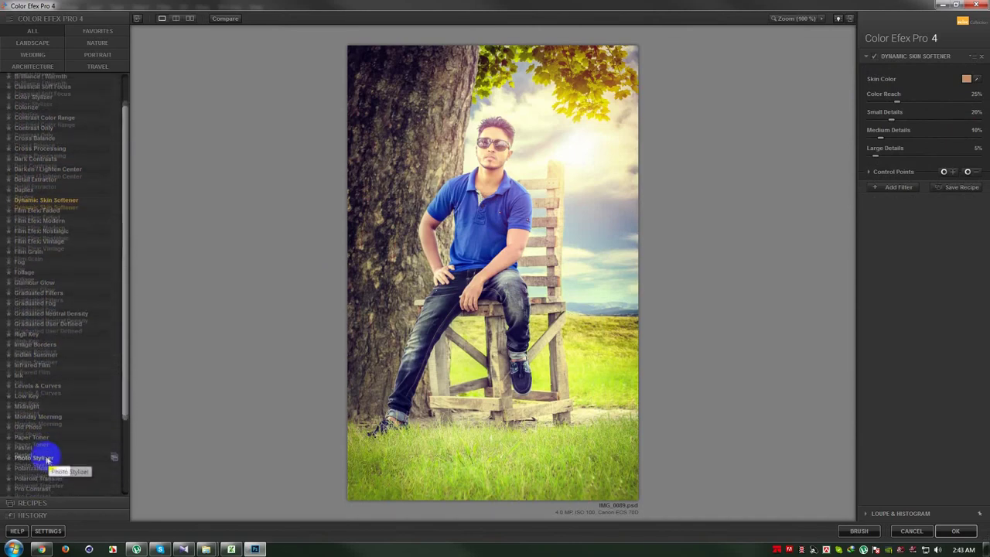
click(36, 442)
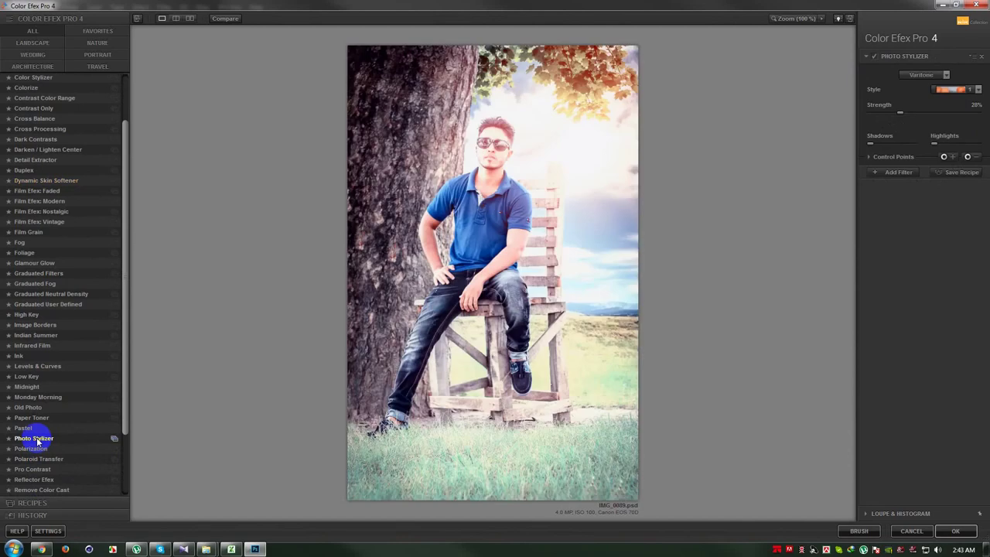
click(28, 408)
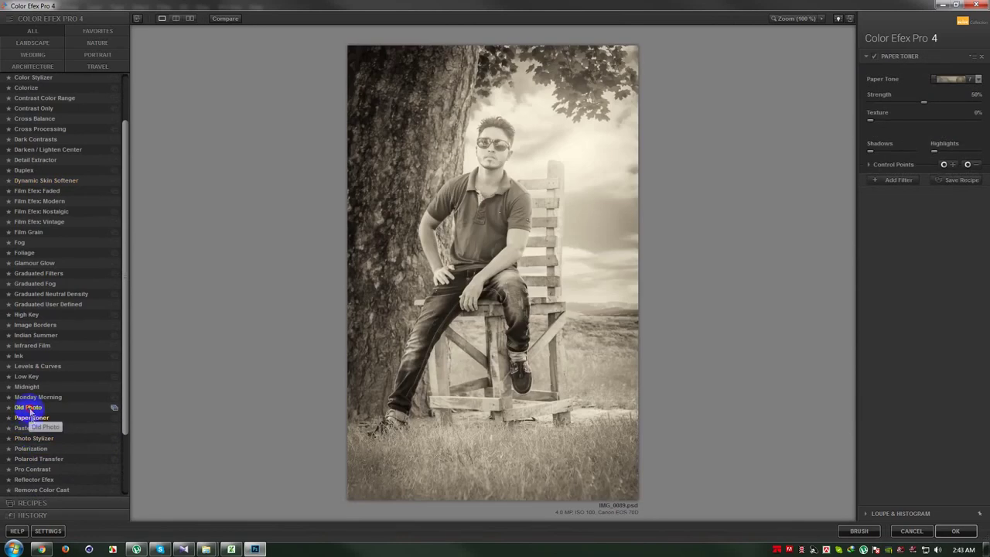
click(36, 470)
scroll(37, 480, down, 1)
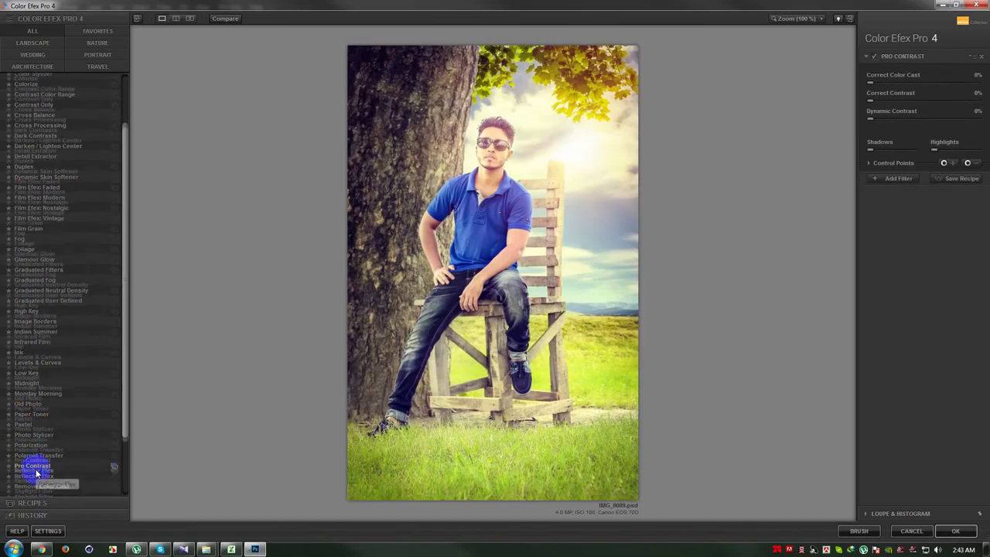
scroll(37, 487, down, 1)
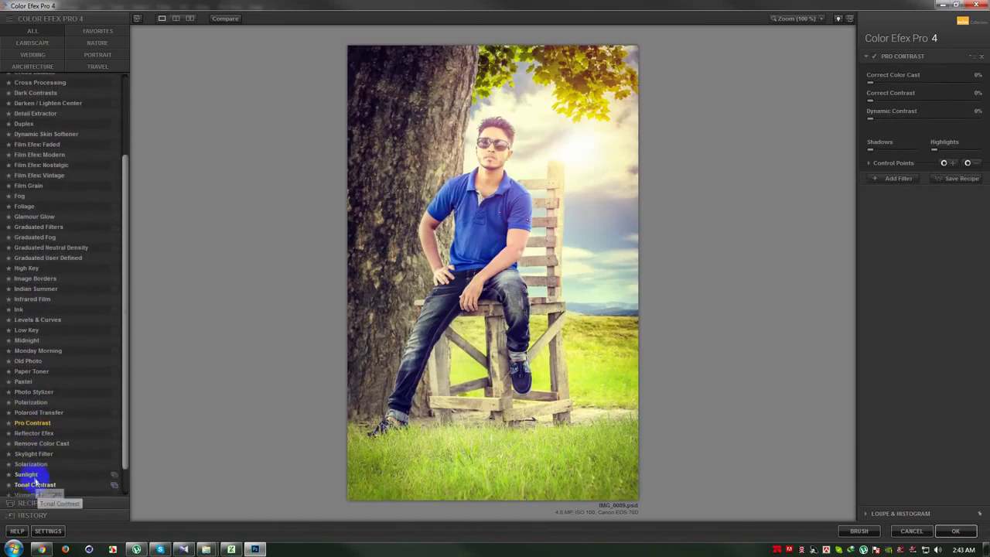
Step: Try Sunlight, Solarization, Skylight Filter and Remove Color Cast, returning to Pro Contrast
click(31, 474)
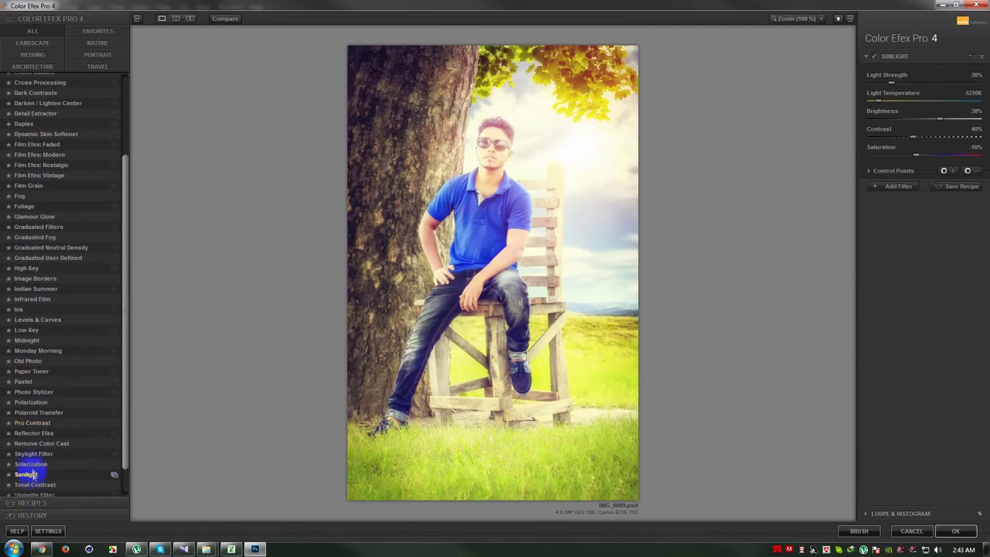
click(31, 464)
click(33, 454)
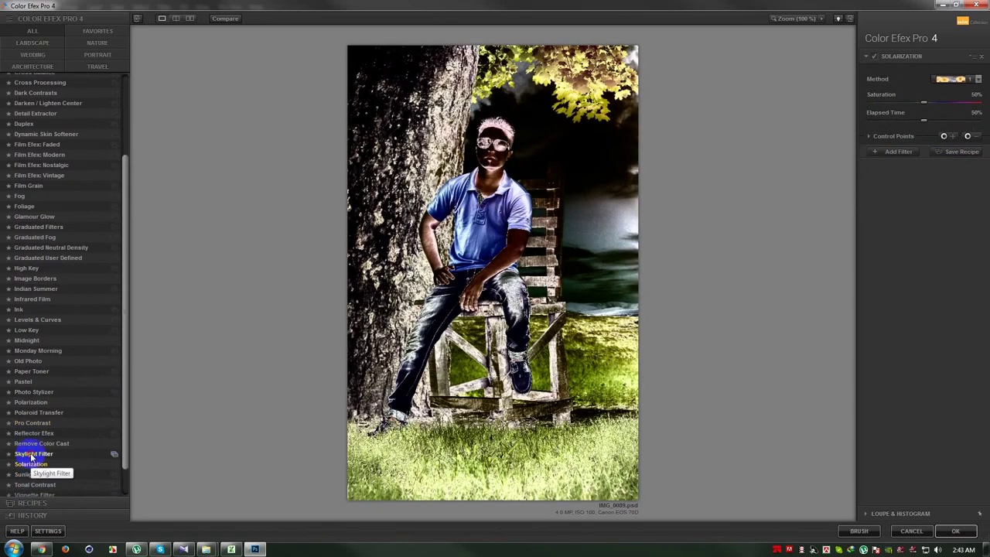
click(33, 444)
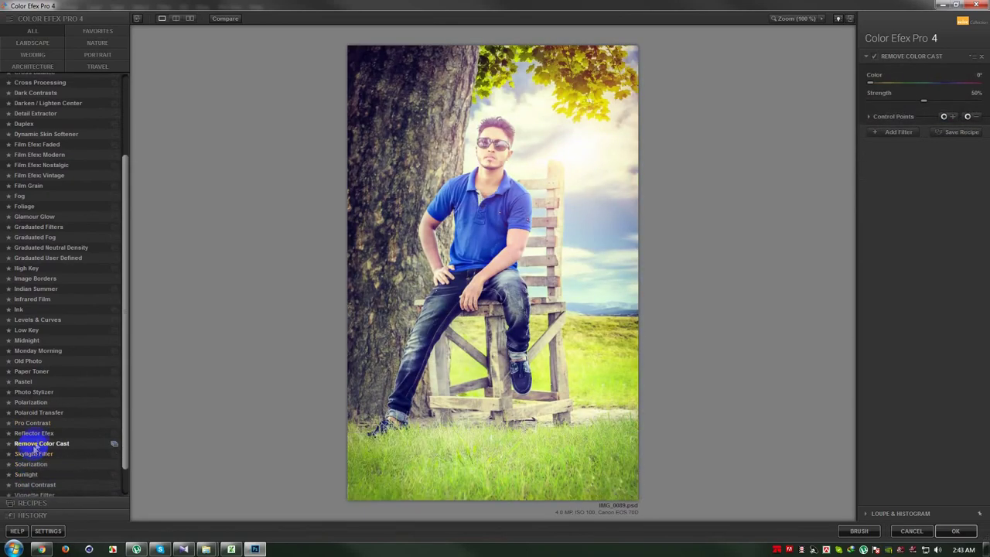
click(34, 434)
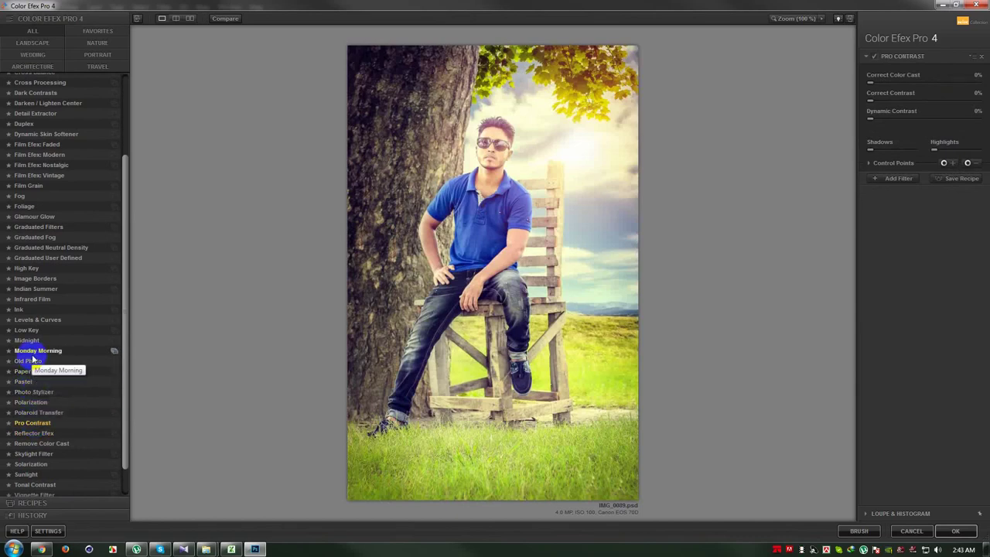
click(19, 310)
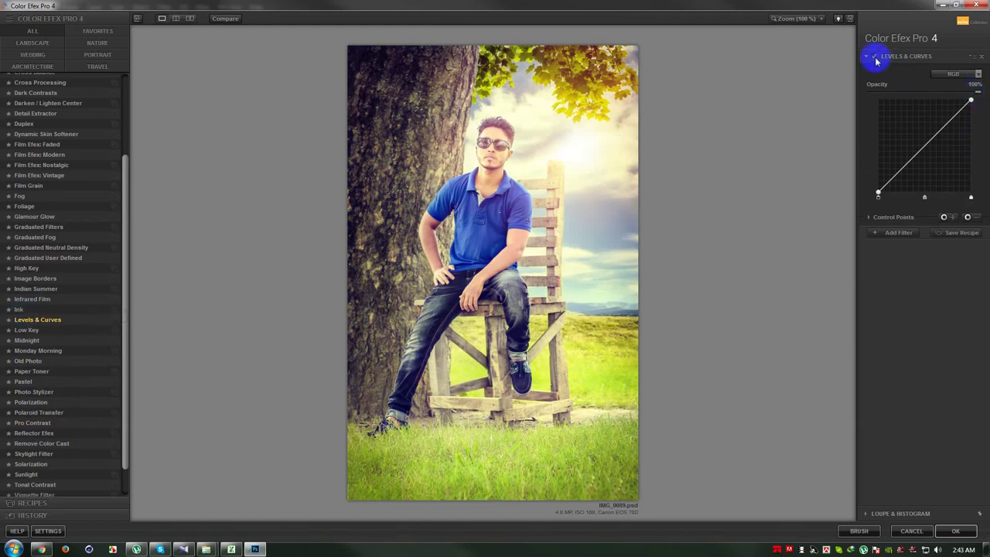
Step: Drag the Levels & Curves endpoints, preview Detail Extractor and Colorize, then cancel the plugin
mouse_move(970, 102)
mouse_down()
mouse_move(981, 114)
mouse_move(971, 99)
mouse_up()
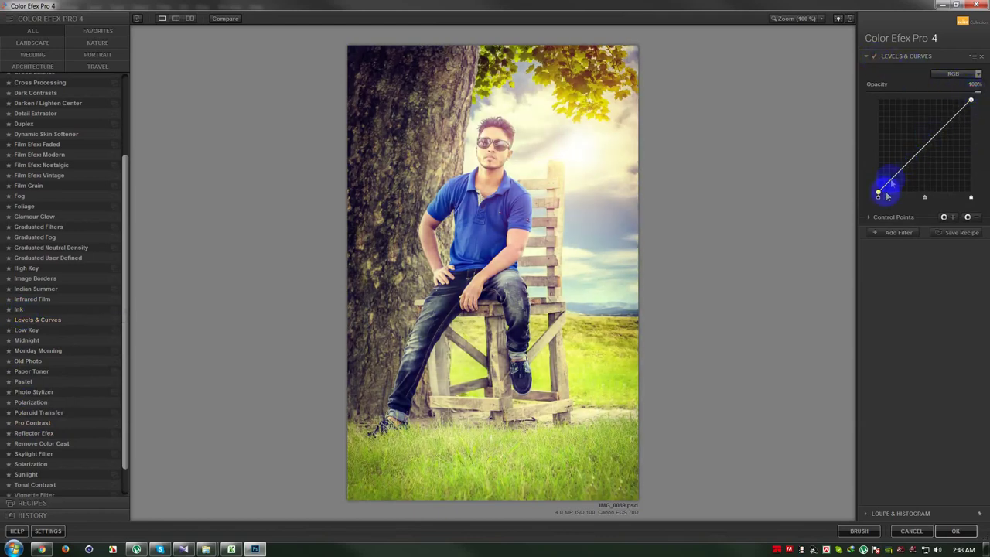
mouse_move(880, 193)
mouse_down()
mouse_move(892, 194)
mouse_move(878, 194)
mouse_up()
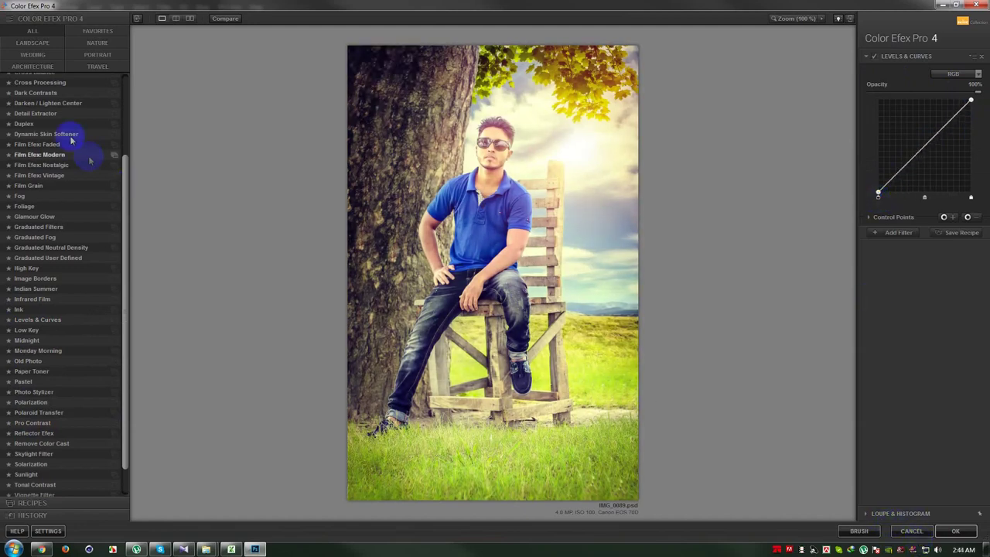
click(35, 113)
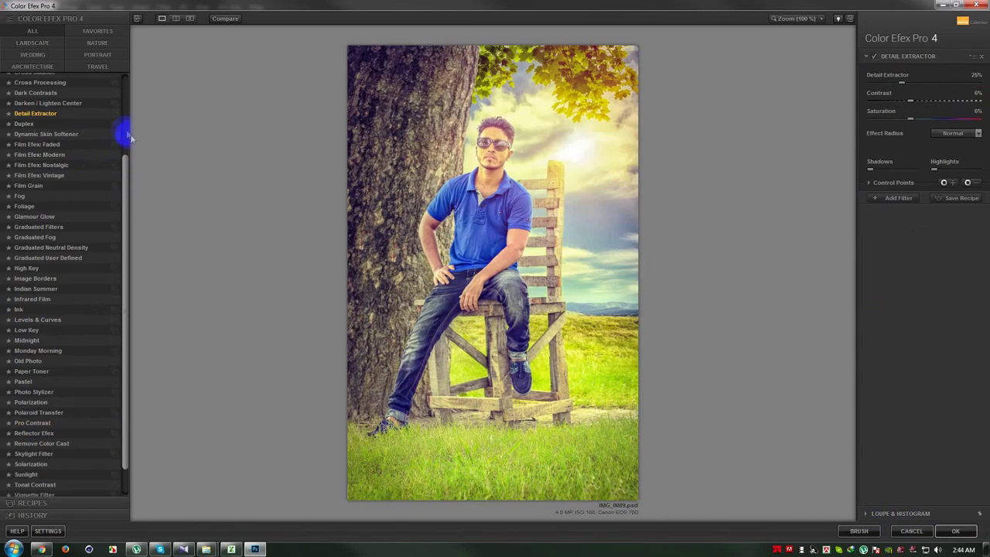
drag(124, 154, 124, 78)
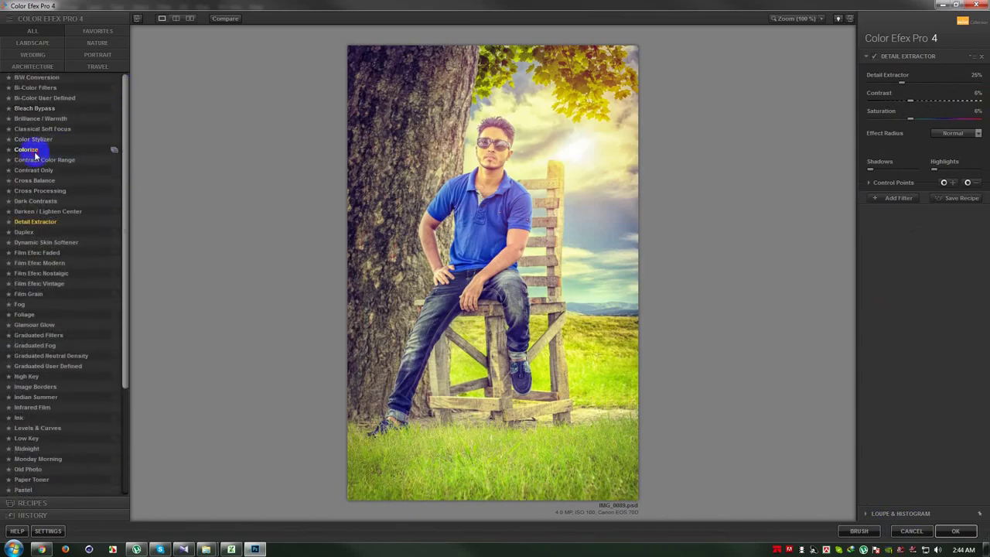
click(34, 152)
click(35, 108)
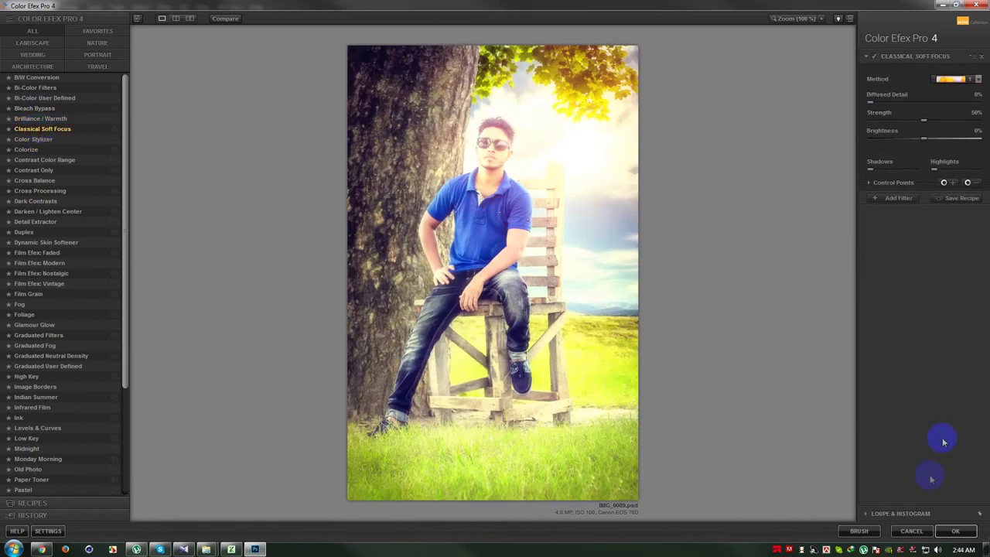
click(912, 531)
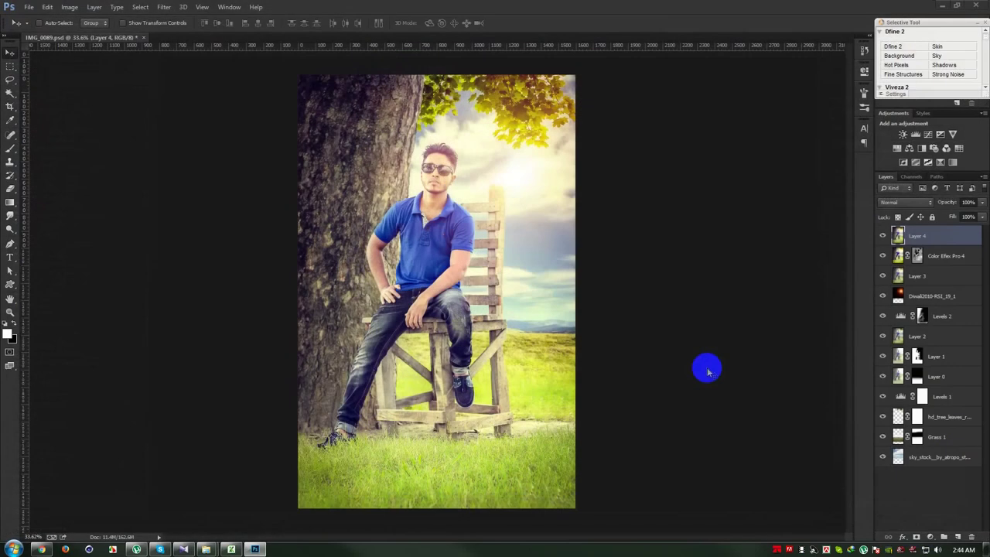
Step: Zoom in and pick the Blur Tool with an enlarged brush
key(ctrl+plus)
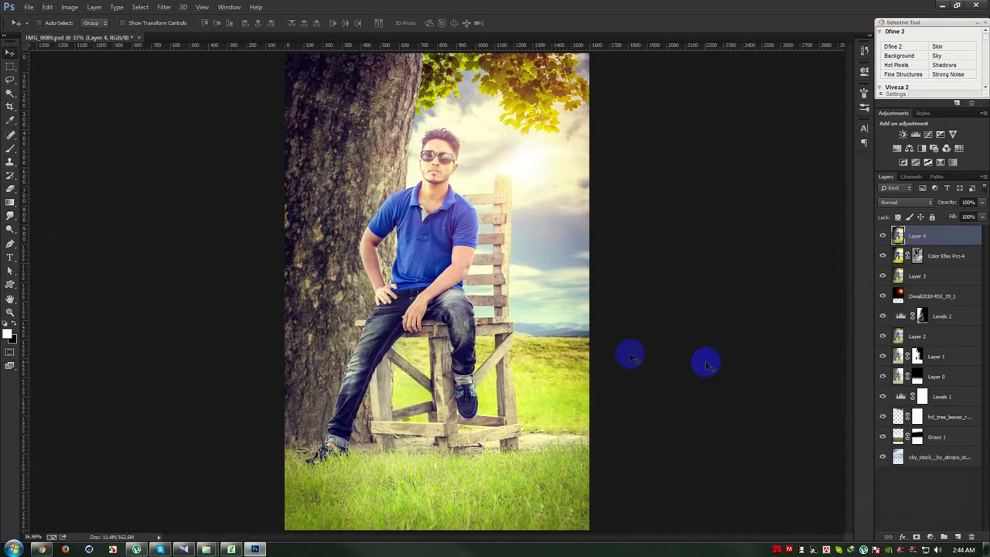
drag(13, 234, 44, 243)
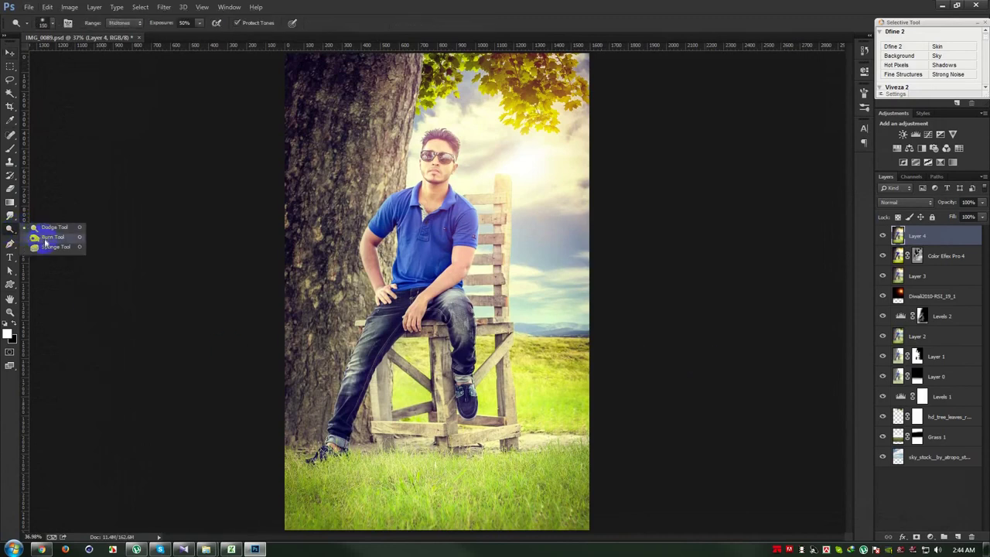
drag(10, 214, 34, 231)
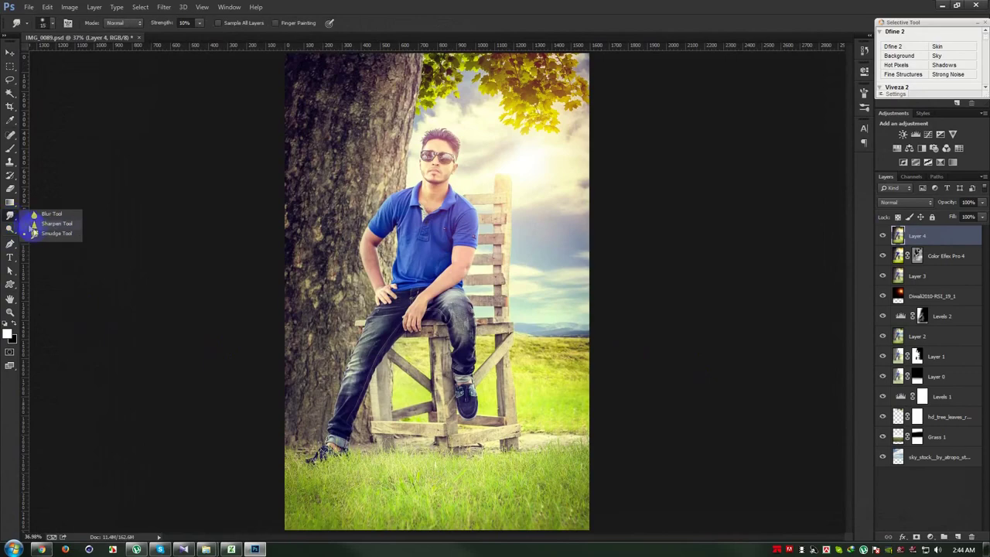
click(48, 215)
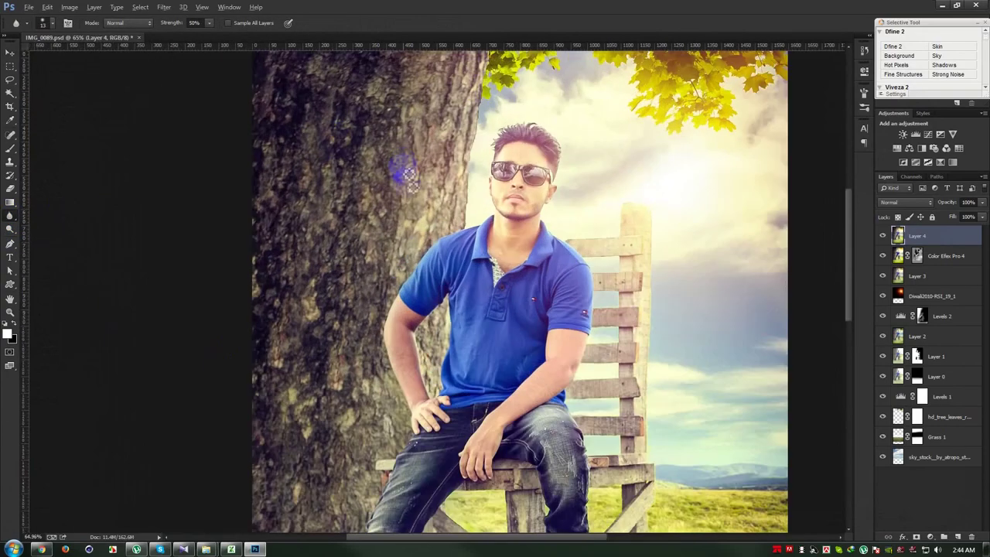
key(bracketright)
Step: Blur the edges near the tree trunk and the upper foliage
mouse_move(463, 222)
mouse_down()
mouse_move(461, 243)
mouse_move(466, 183)
mouse_up()
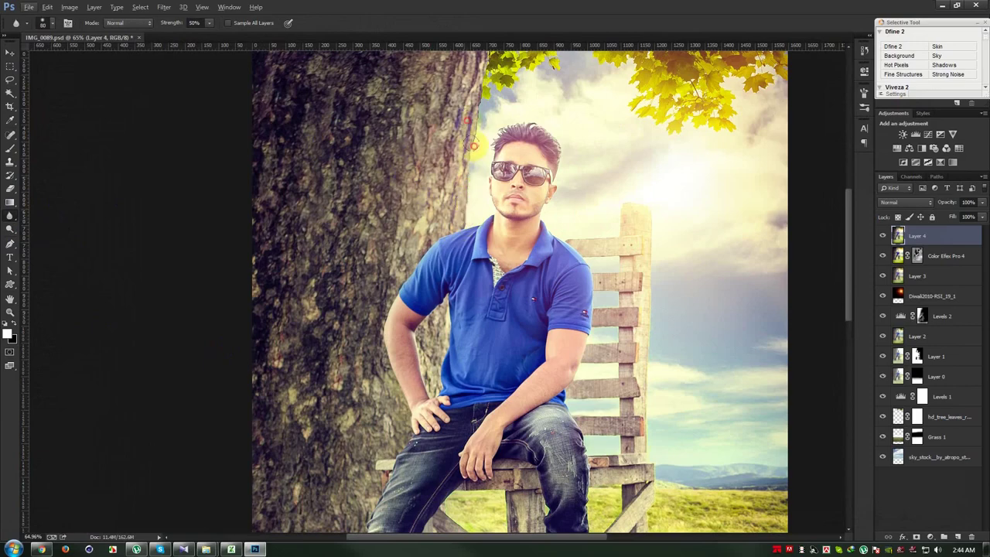
scroll(491, 93, up, 3)
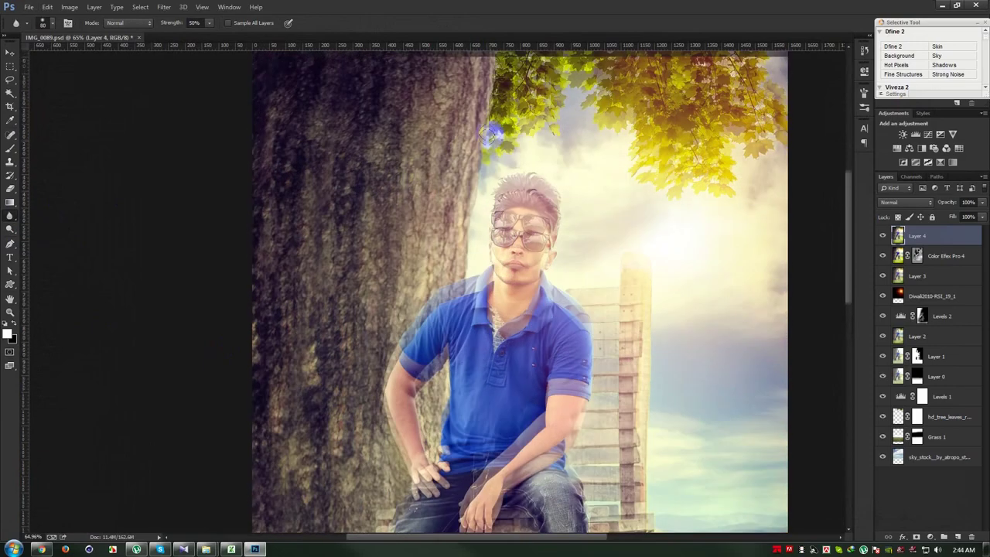
drag(503, 87, 531, 79)
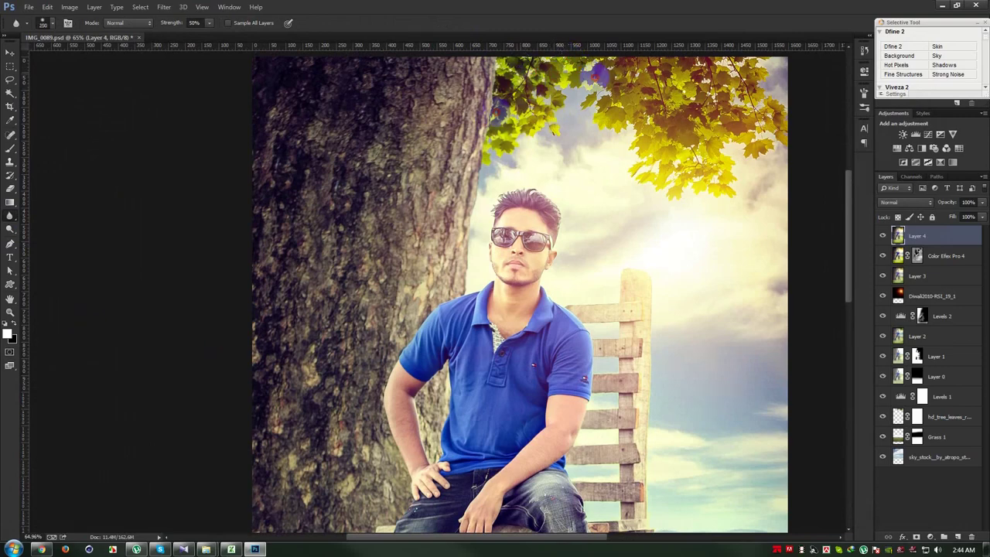
mouse_move(694, 193)
mouse_down()
mouse_move(799, 86)
mouse_move(503, 66)
mouse_move(804, 75)
mouse_move(763, 114)
mouse_move(536, 72)
mouse_move(725, 158)
mouse_move(695, 39)
mouse_move(786, 125)
mouse_up()
scroll(433, 139, up, 2)
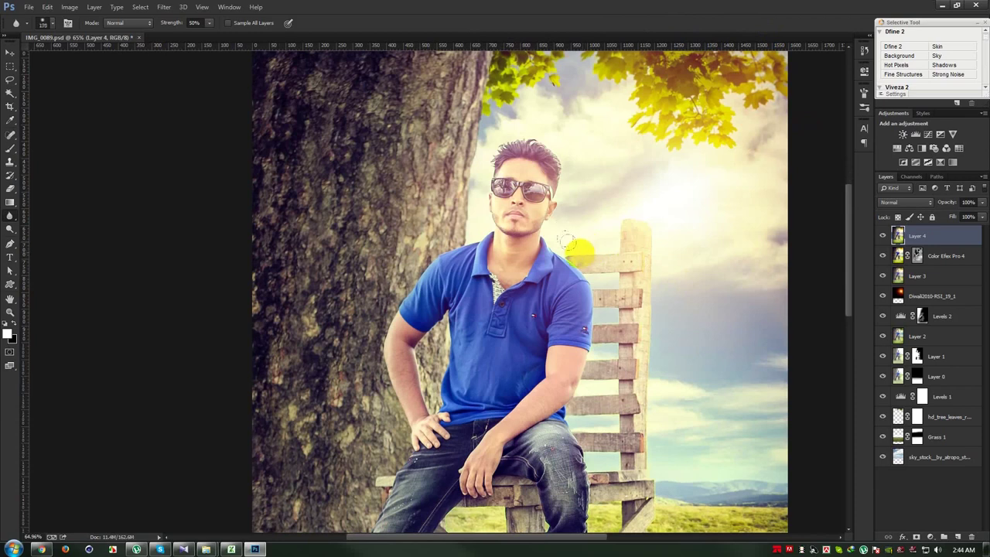
Step: Blur the edges of the jaw, chair leg, arm and shoulders, then zoom out
mouse_move(566, 240)
mouse_down()
mouse_move(544, 221)
mouse_move(658, 291)
mouse_move(662, 463)
mouse_up()
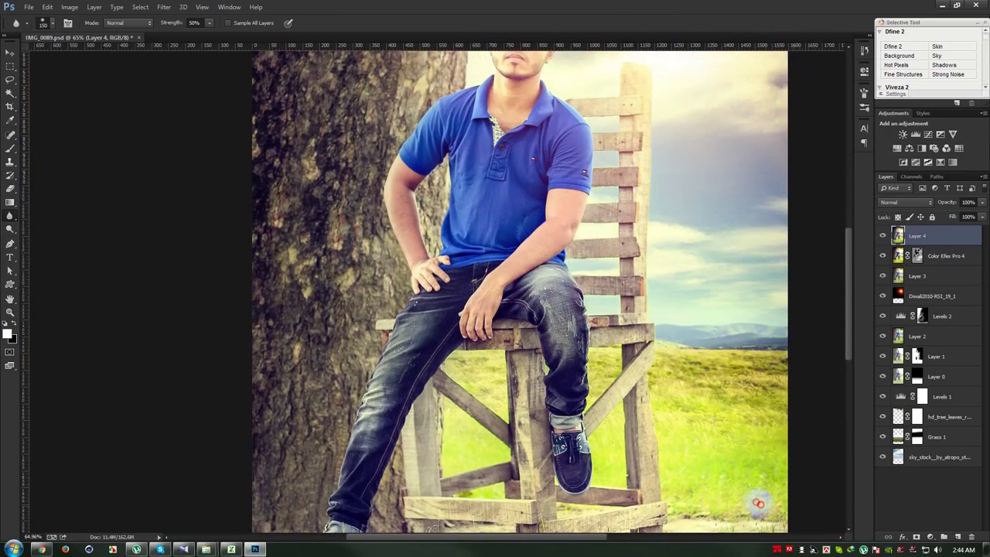
drag(758, 503, 622, 480)
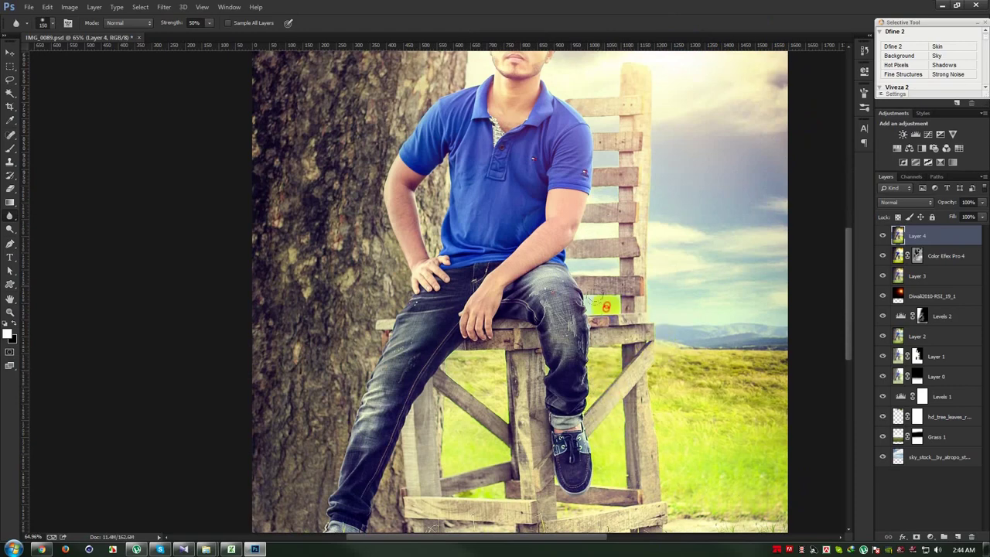
drag(609, 229, 587, 109)
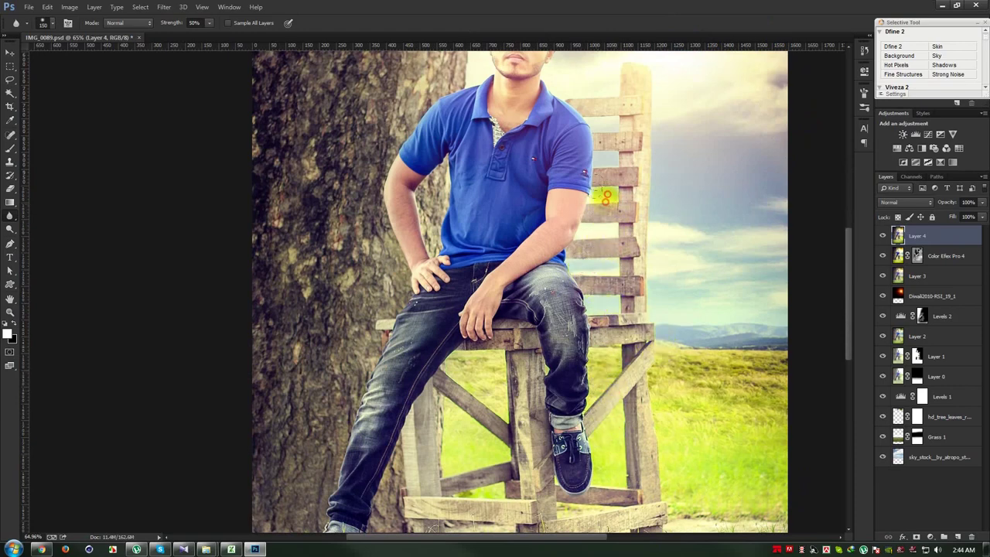
drag(587, 109, 464, 98)
scroll(462, 208, down, 1)
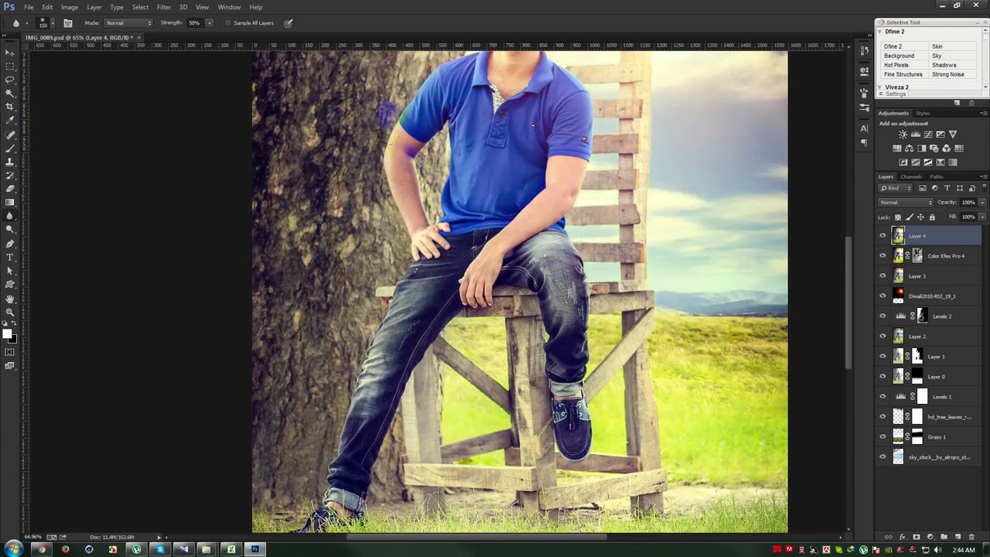
scroll(406, 323, down, 1)
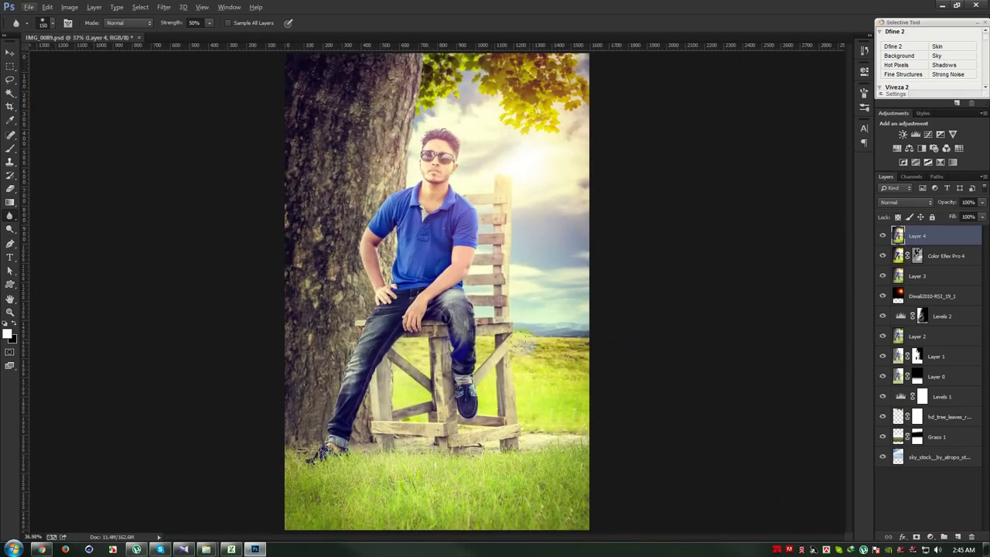
Step: Select the Move tool before saving IMG_0089.psd
click(10, 53)
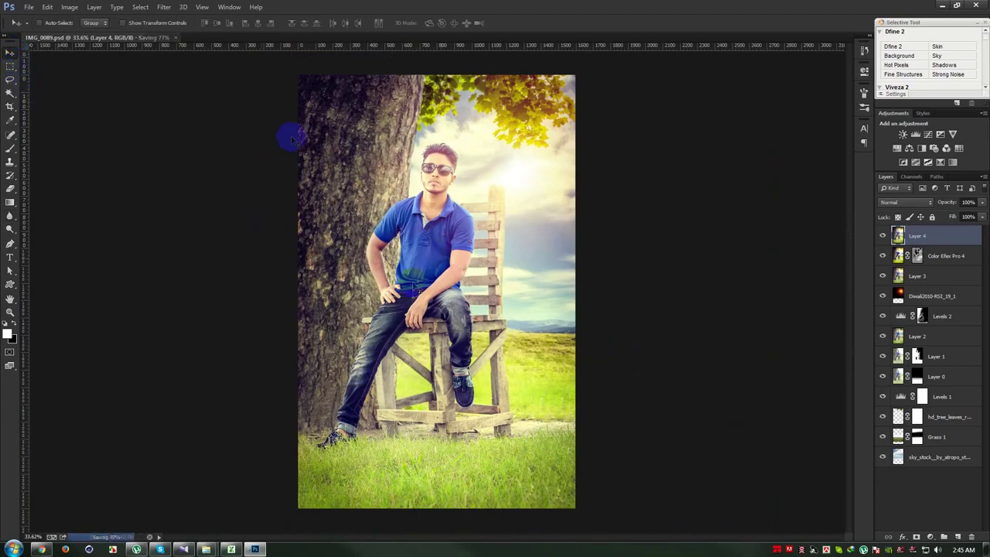